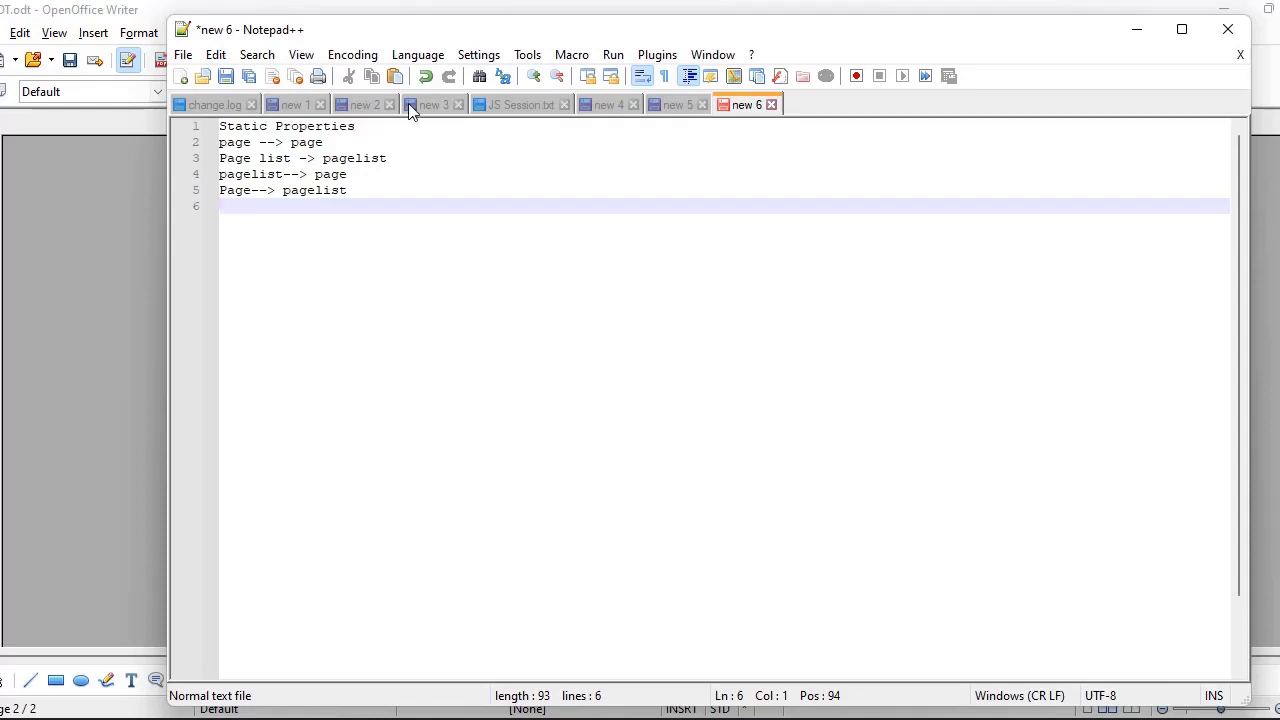
Go through the Notepad++ notes on static properties and the page and page list mapping cases line by line.
click(398, 124)
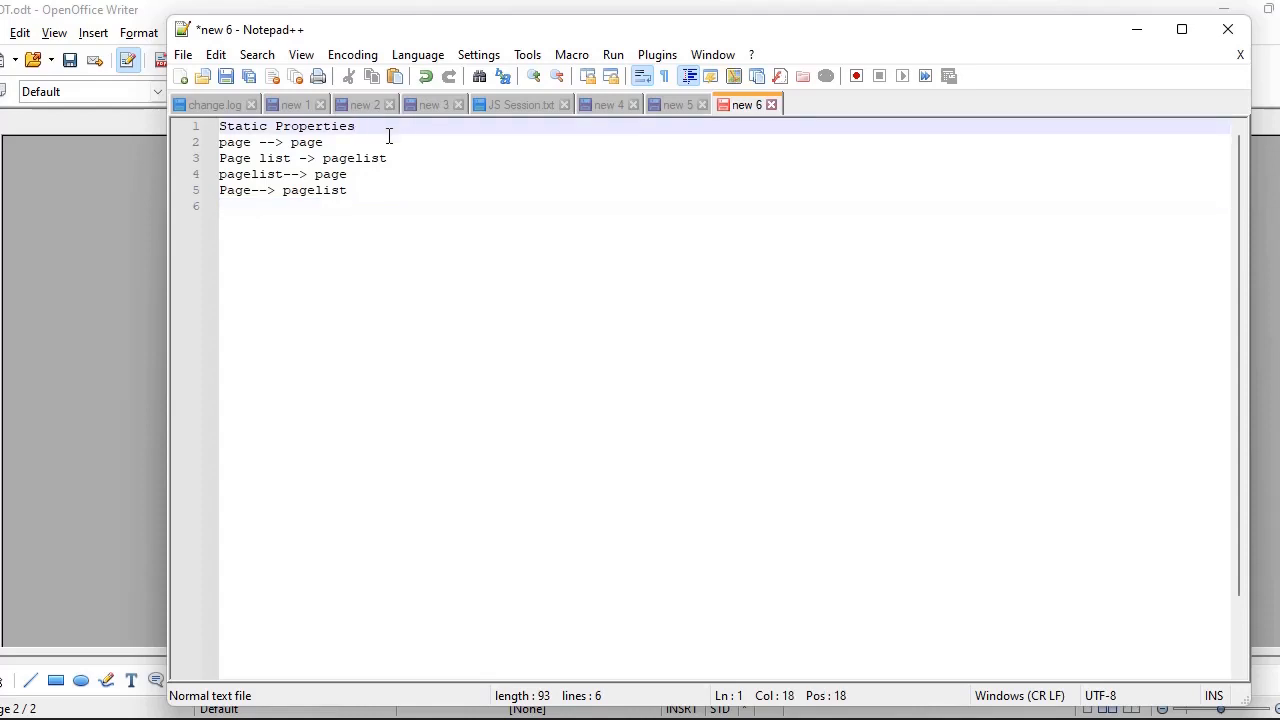
click(359, 144)
click(398, 160)
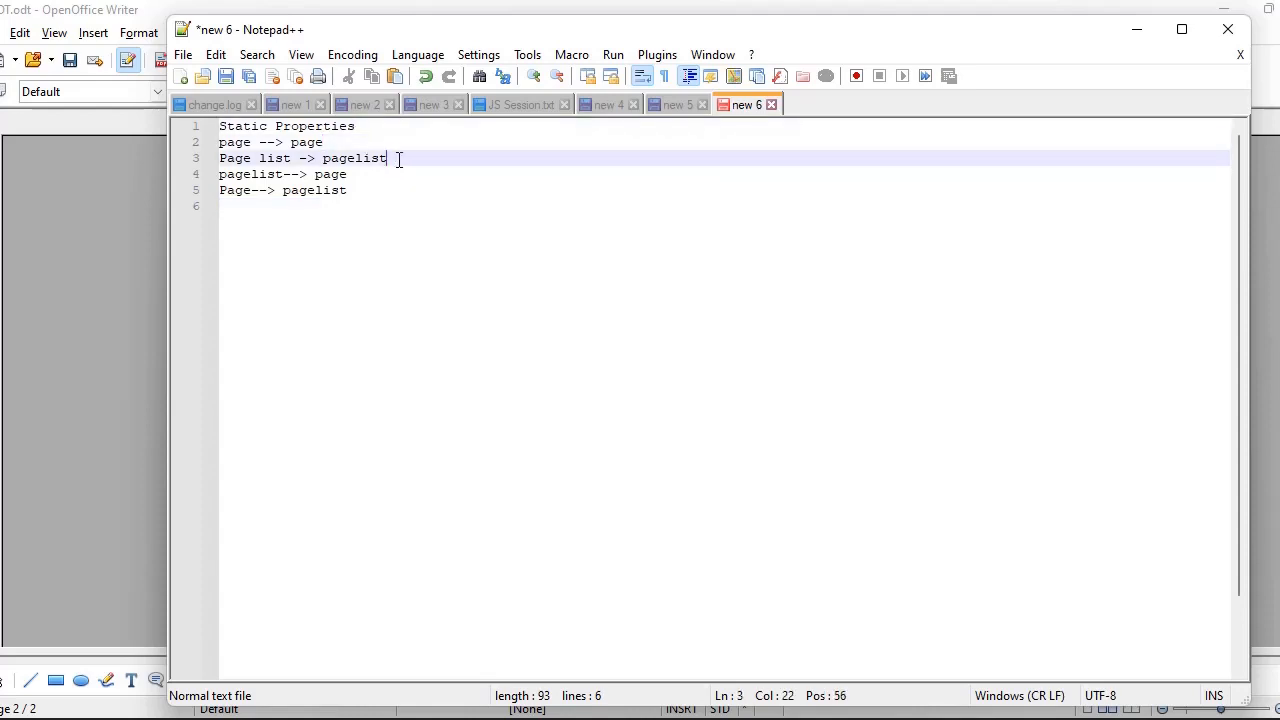
click(376, 175)
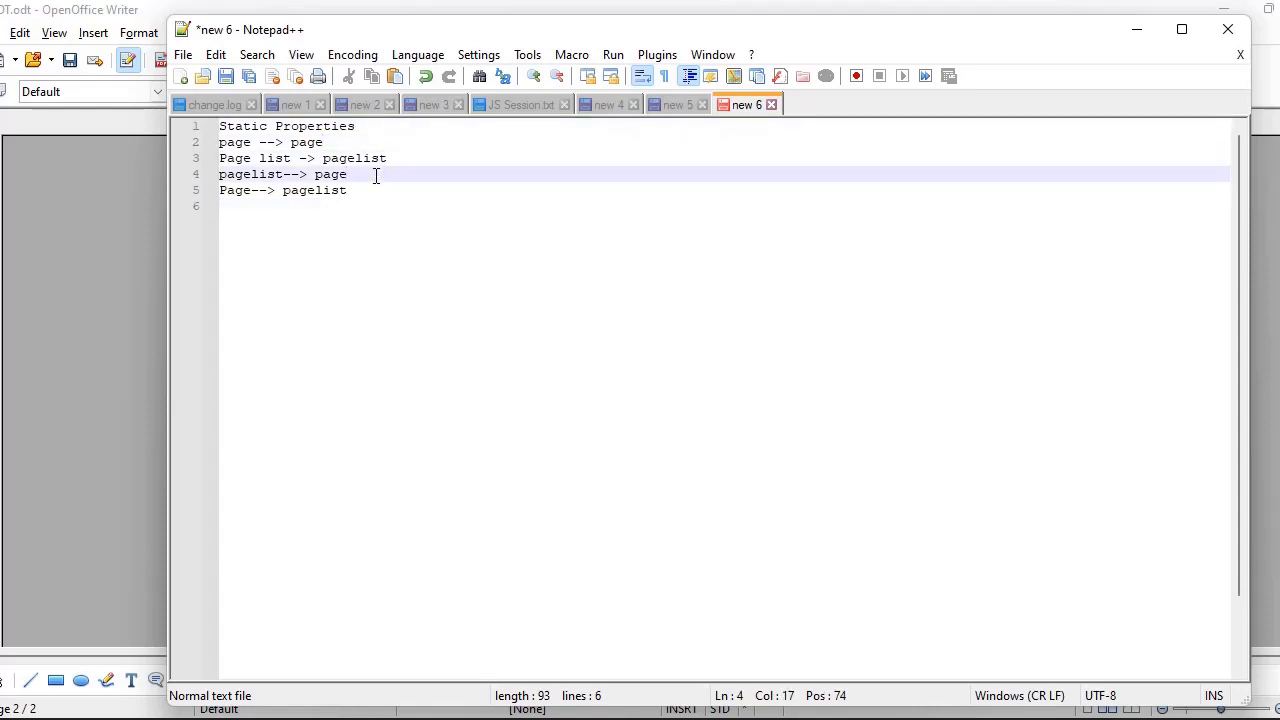
click(368, 188)
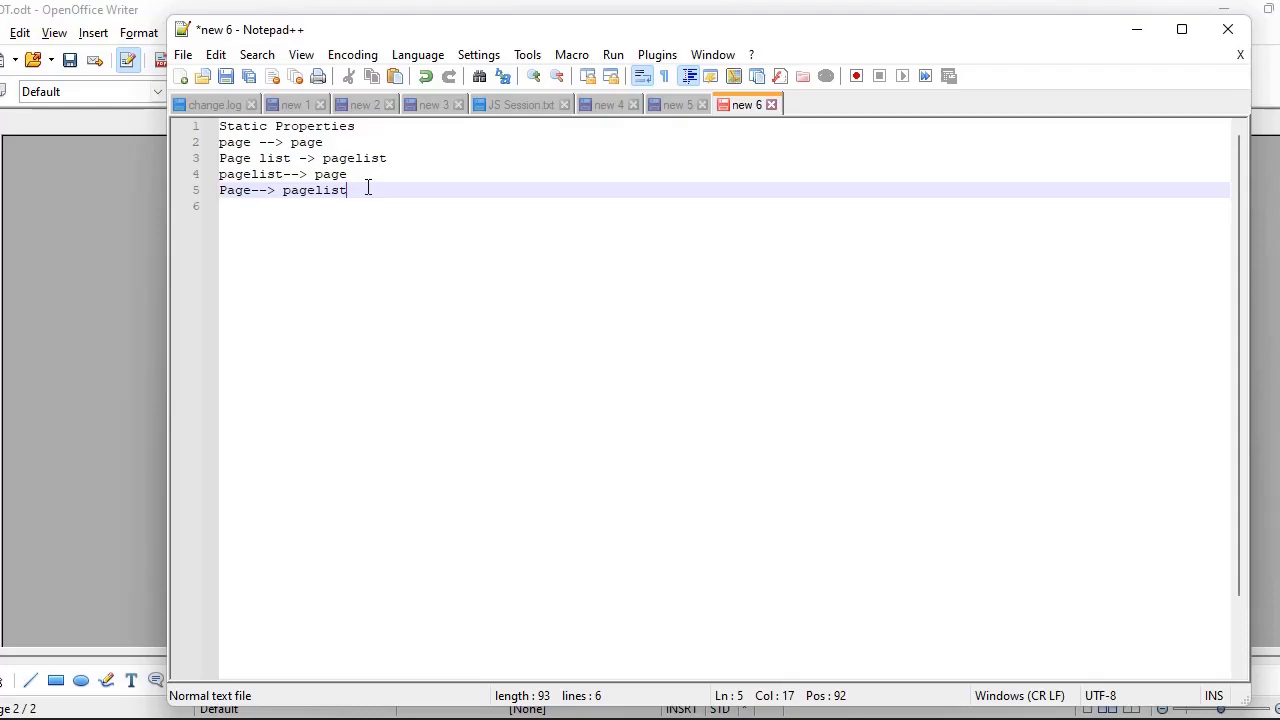
Switch to Pega Dev Studio, list the Data Transform records in the Data Model category and look through the instances and their columns.
key(alt+Tab)
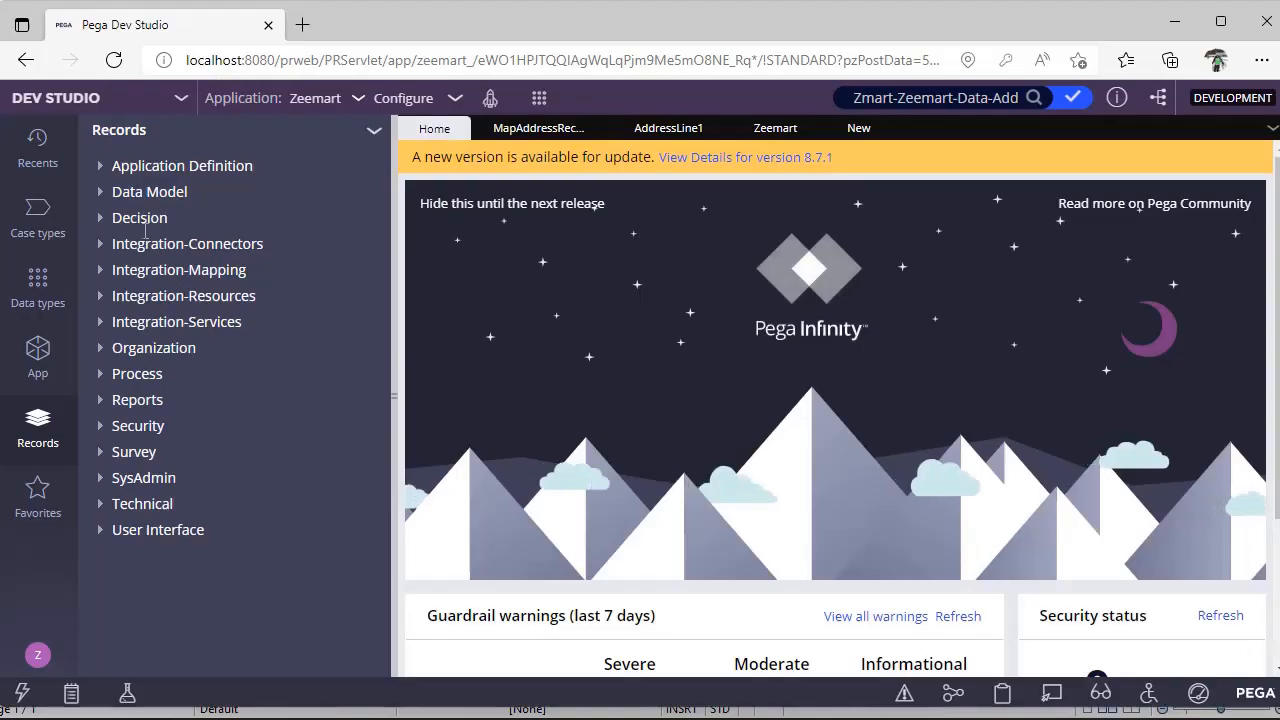
click(100, 199)
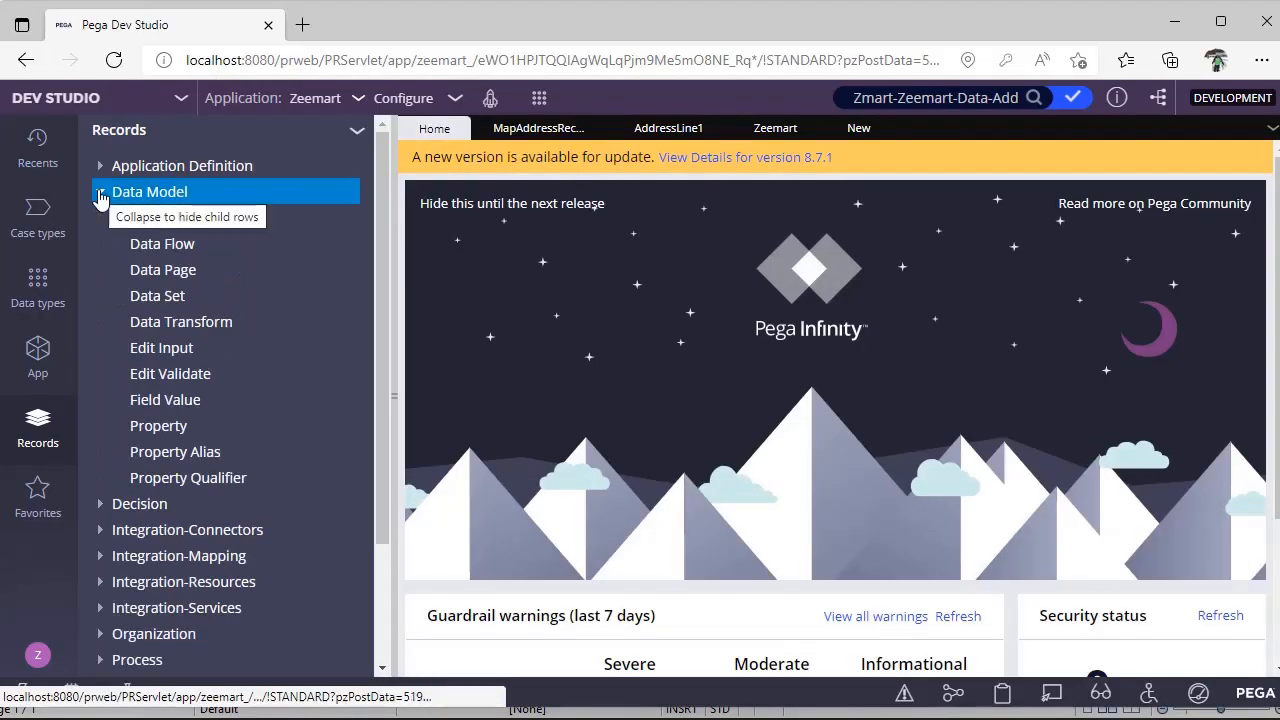
click(203, 329)
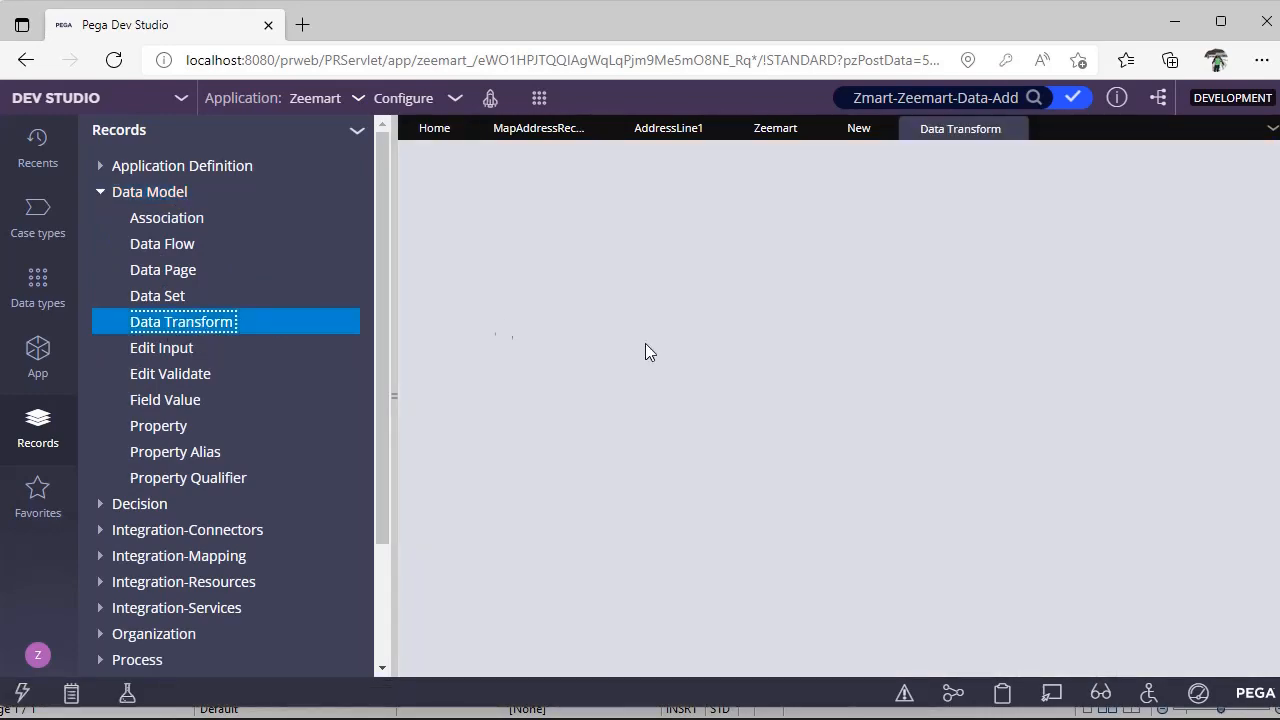
scroll(680, 468, down, 4)
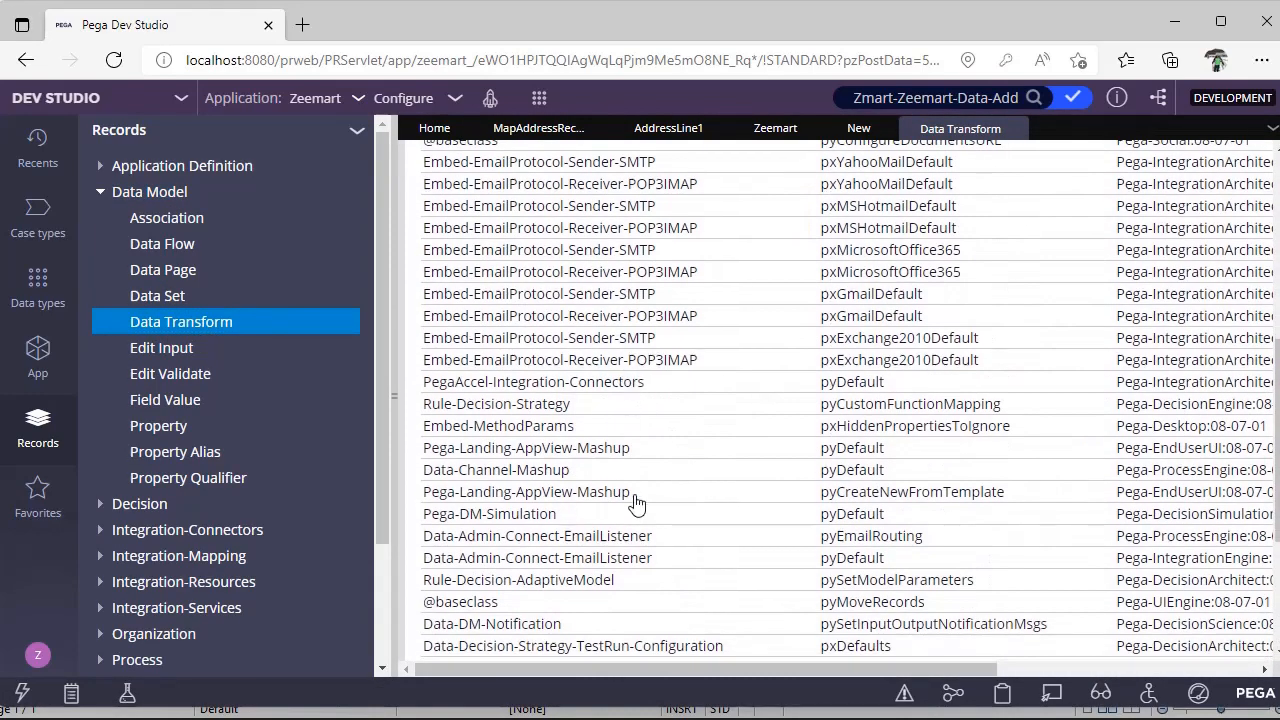
scroll(636, 502, down, 3)
scroll(636, 502, up, 8)
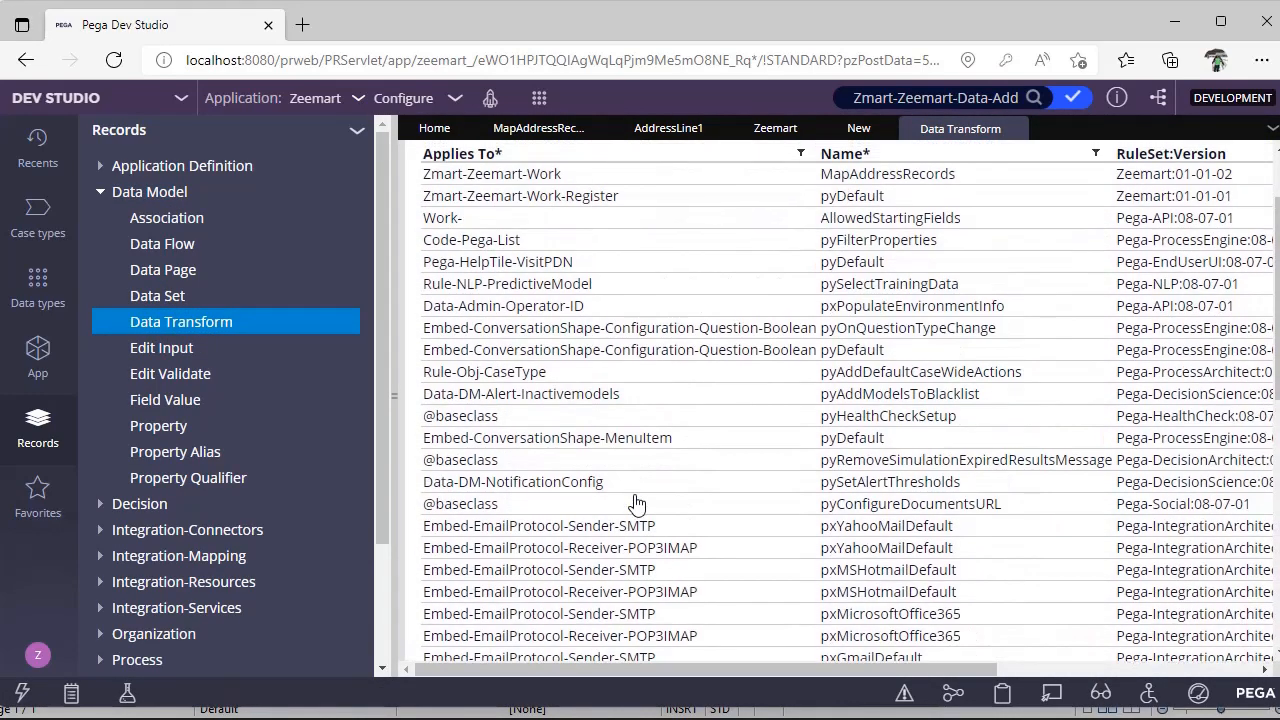
drag(380, 405, 245, 405)
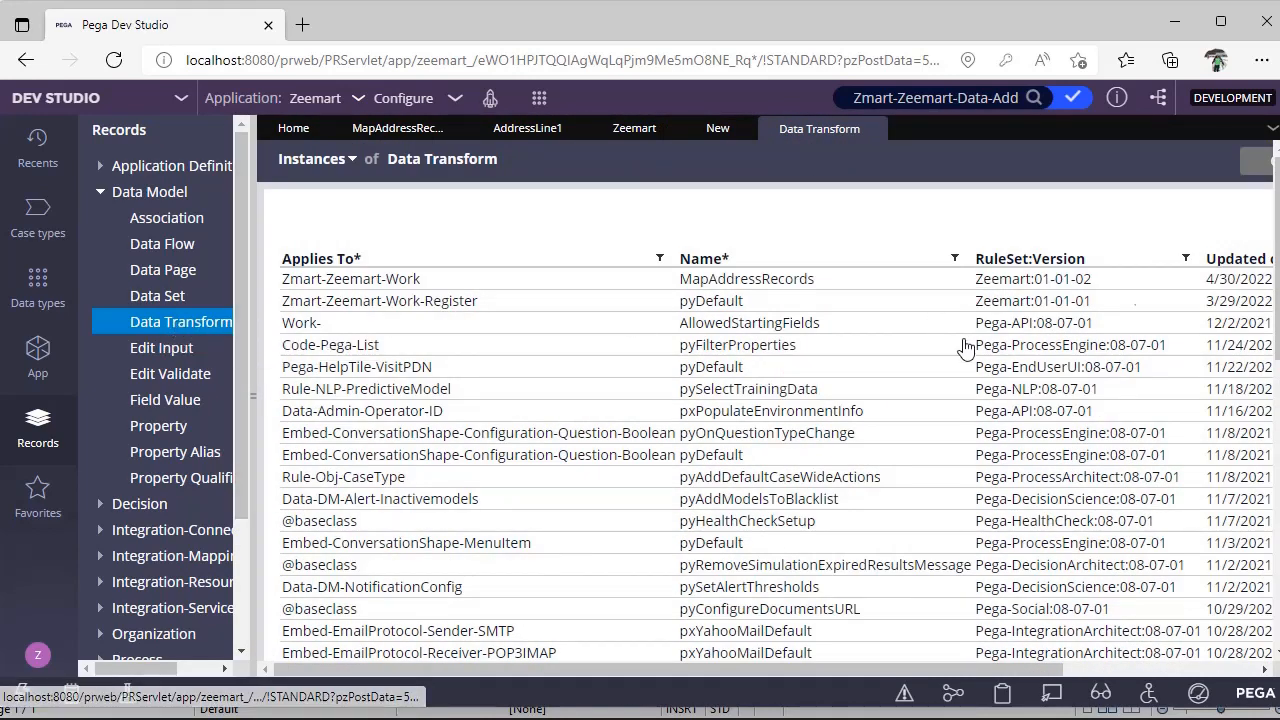
drag(833, 668, 1078, 638)
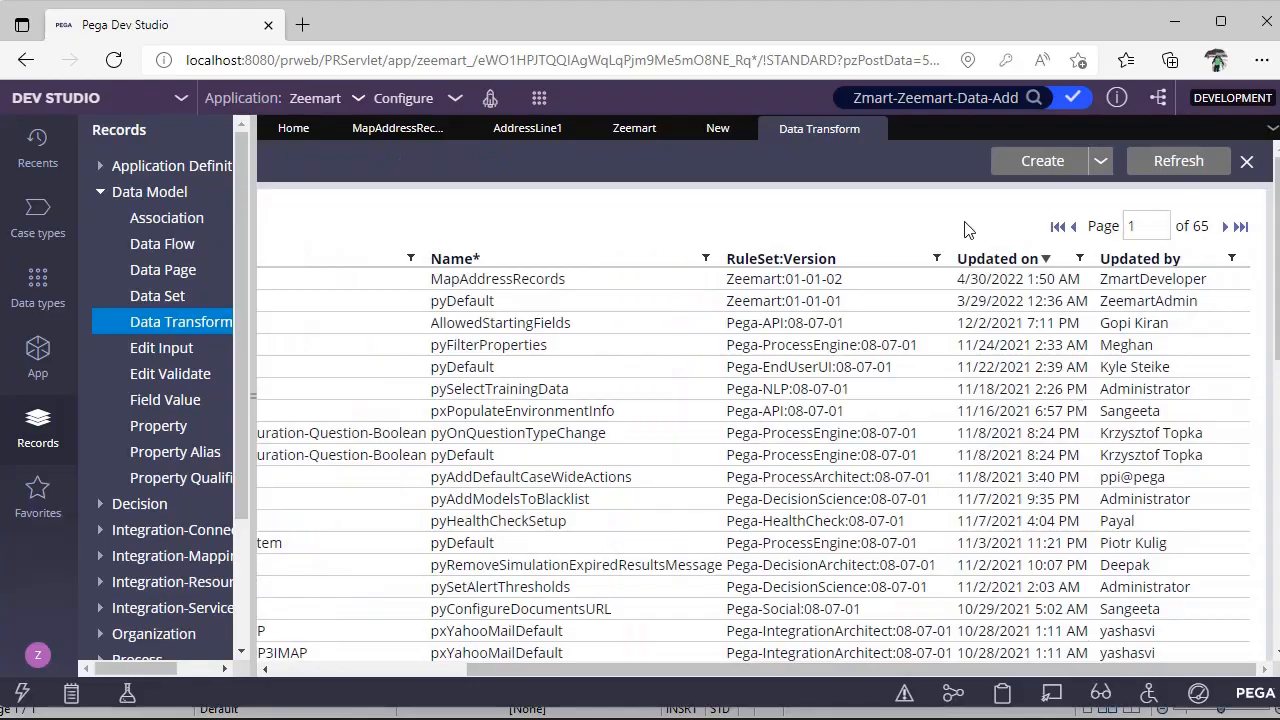
Switch to the OpenOffice Writer notes, highlight the Rule-Obj-Model line, and return to Pega Dev Studio.
key(alt+Tab)
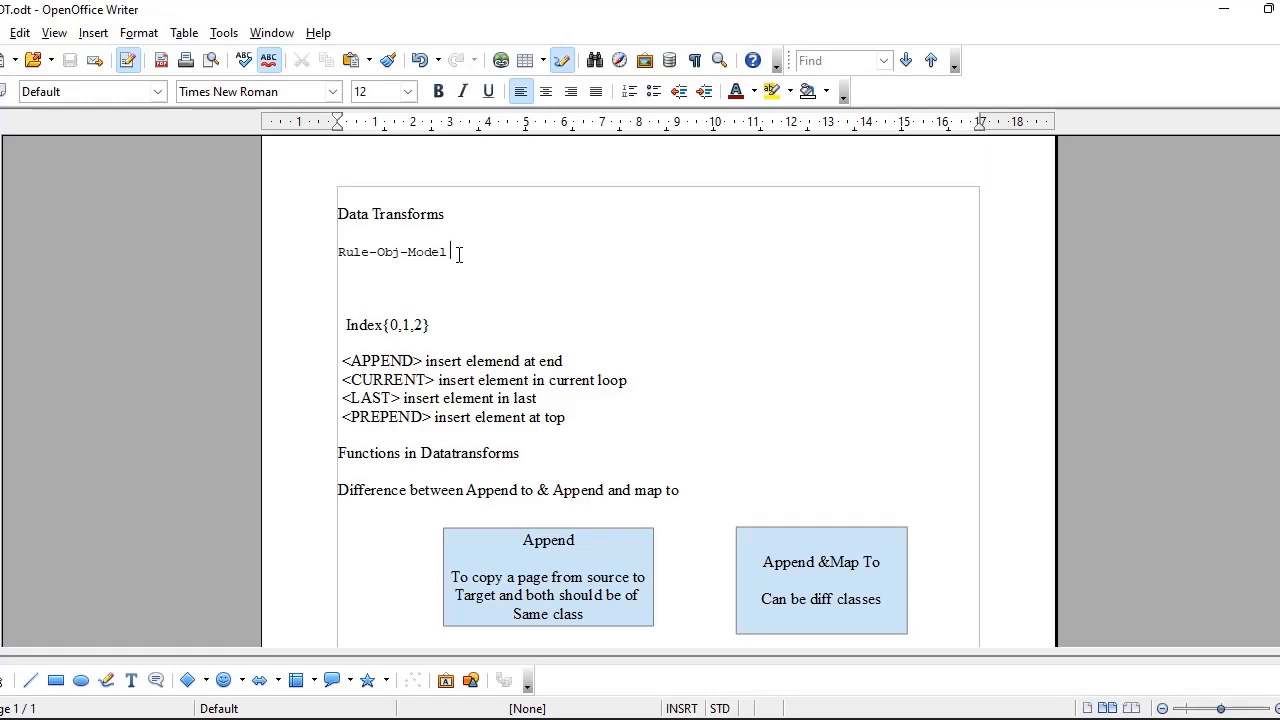
drag(458, 254, 316, 253)
key(alt+Tab)
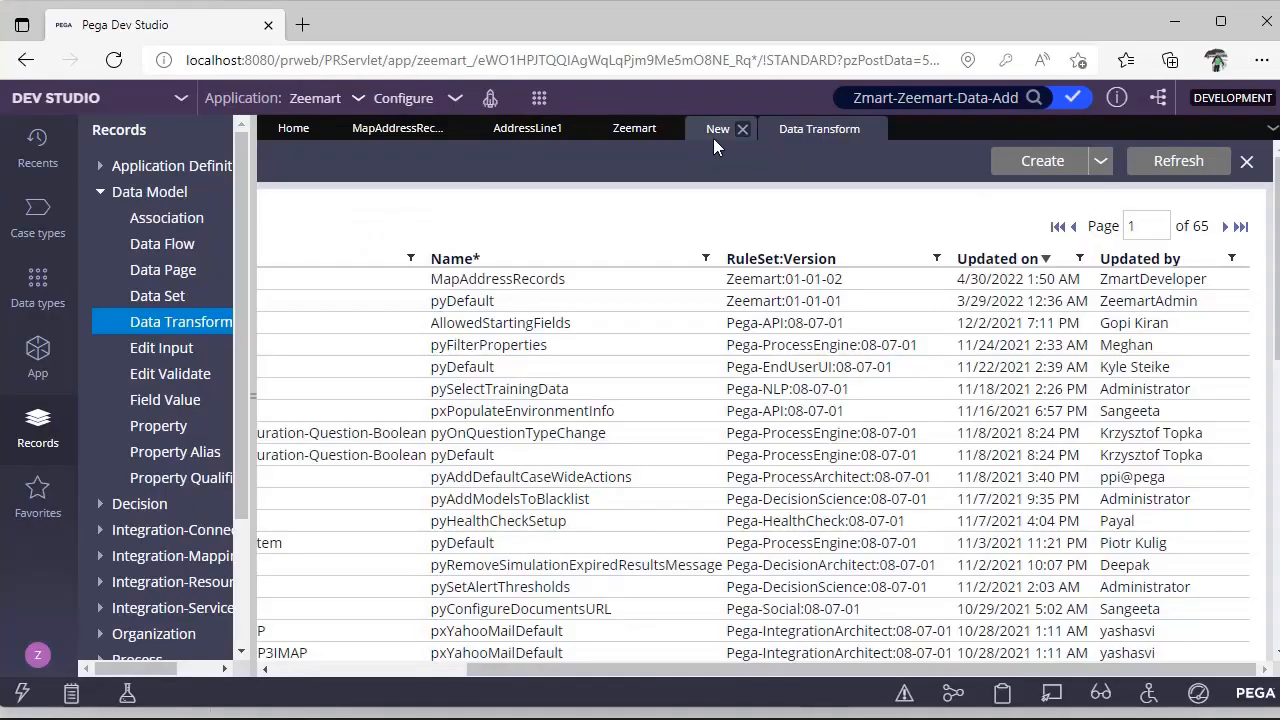
Add a blank parameter row to the Sample data transform and examine its data type, required and in/out options, keeping Required as No.
click(714, 138)
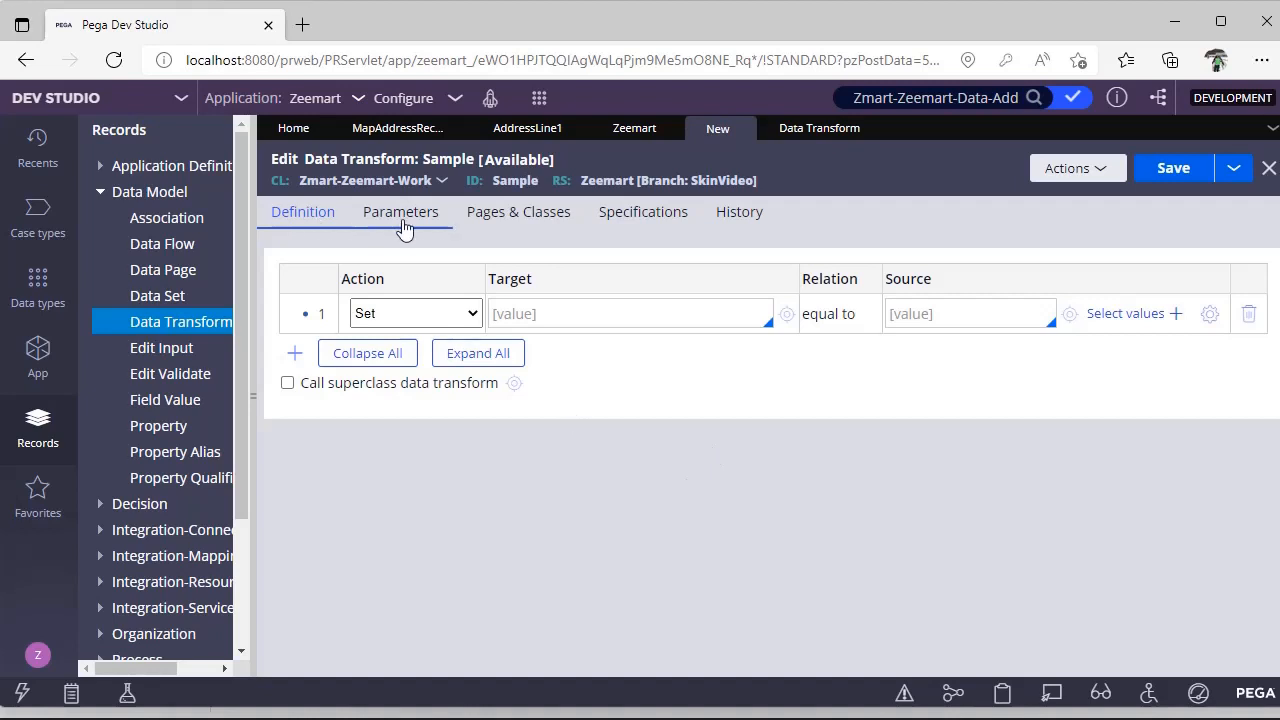
click(402, 222)
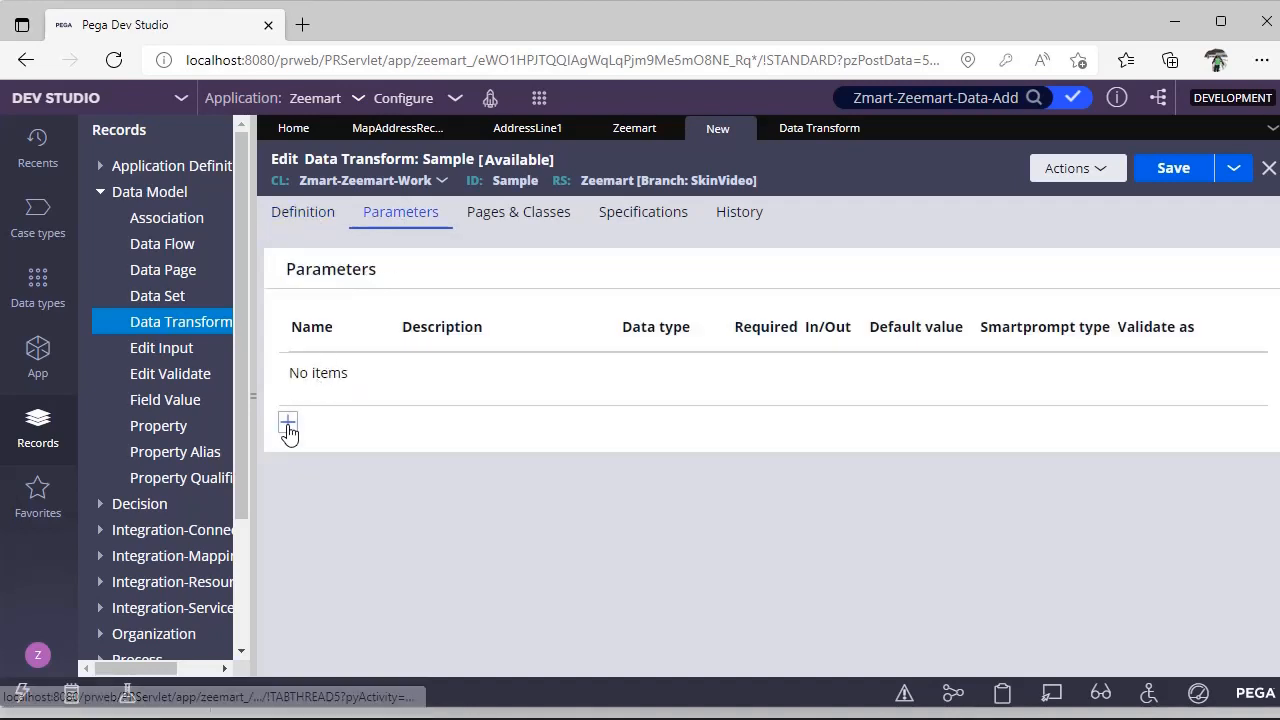
click(288, 423)
click(686, 381)
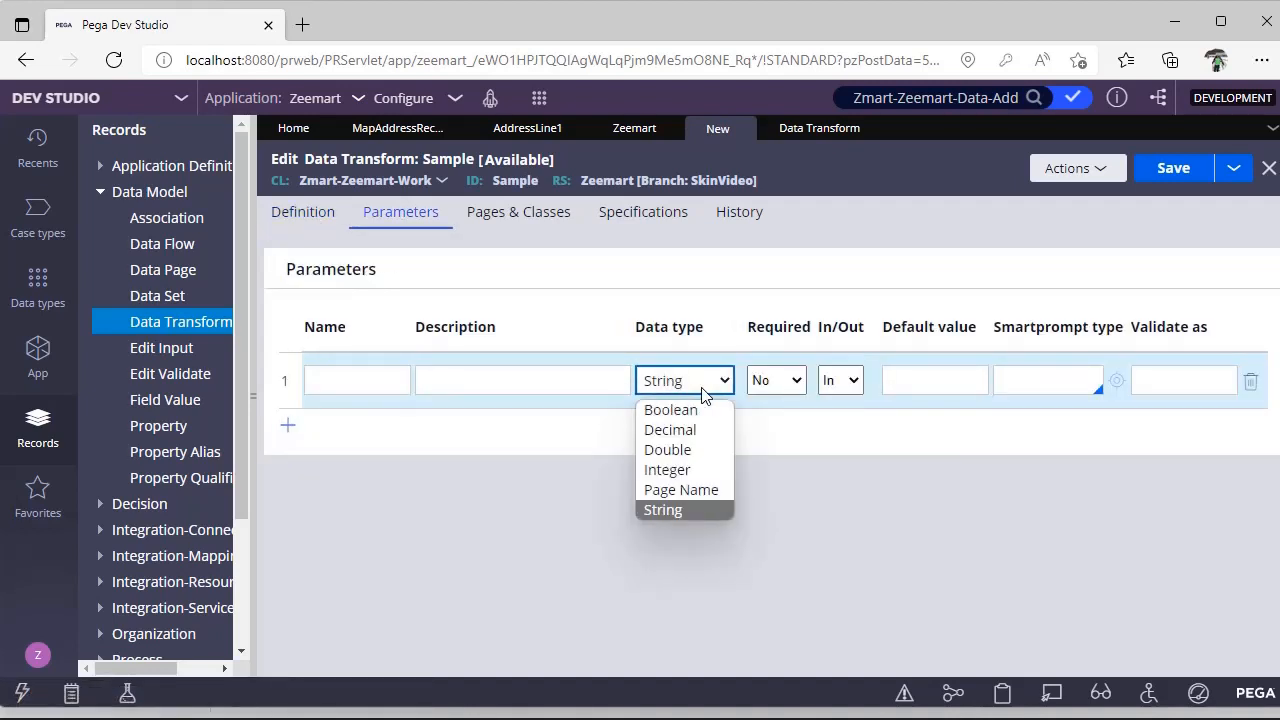
click(790, 385)
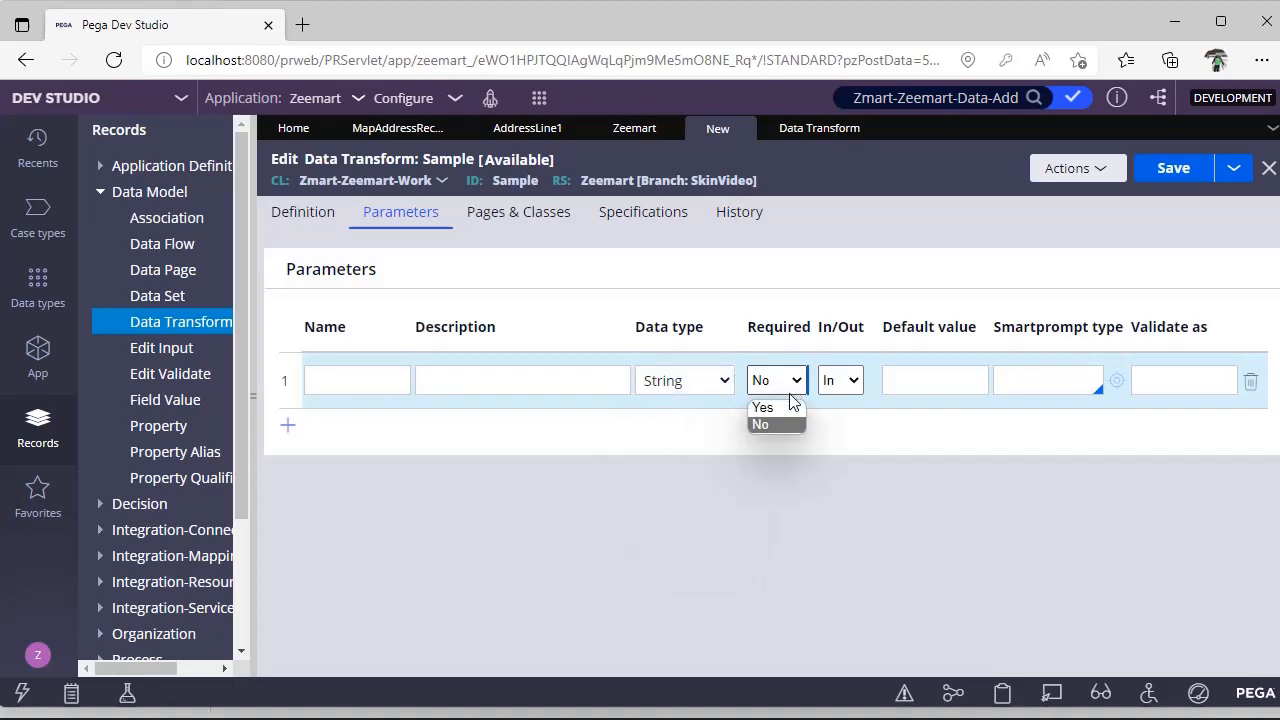
click(785, 407)
click(787, 398)
click(774, 424)
click(829, 385)
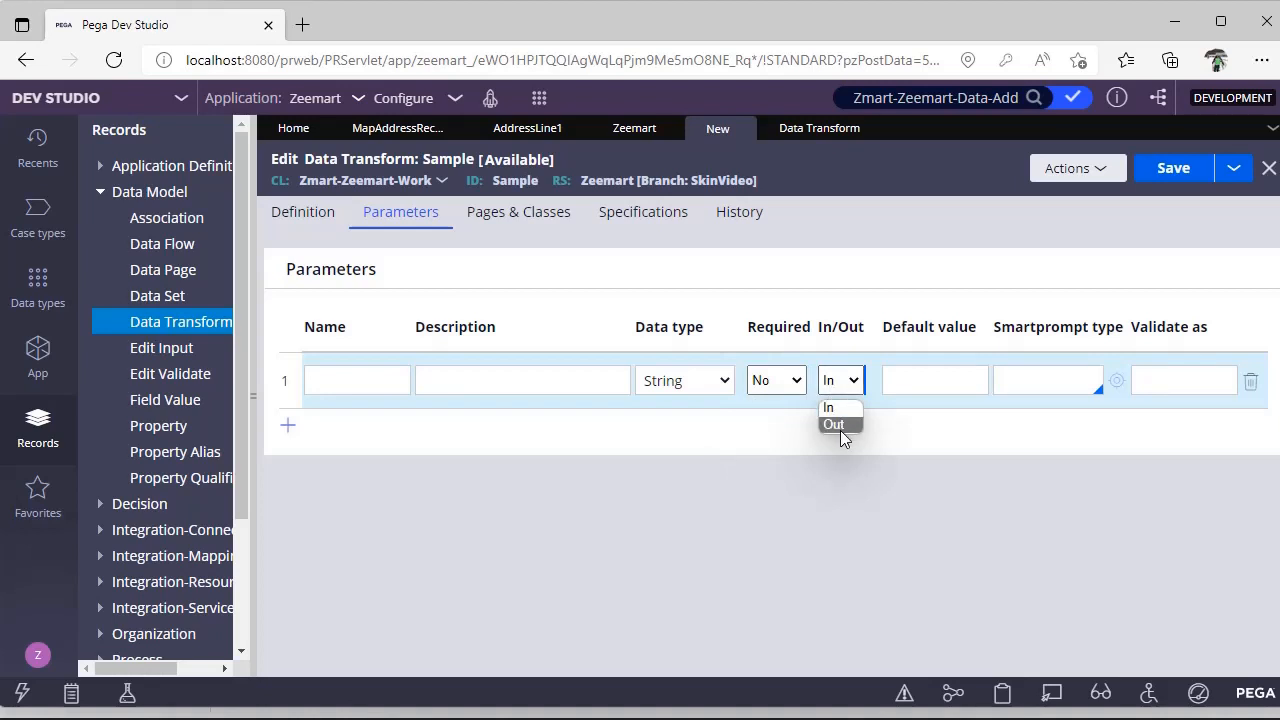
click(941, 448)
Look at the Sample data transform's pages and classes, specifications and history, and return to its definition.
click(535, 228)
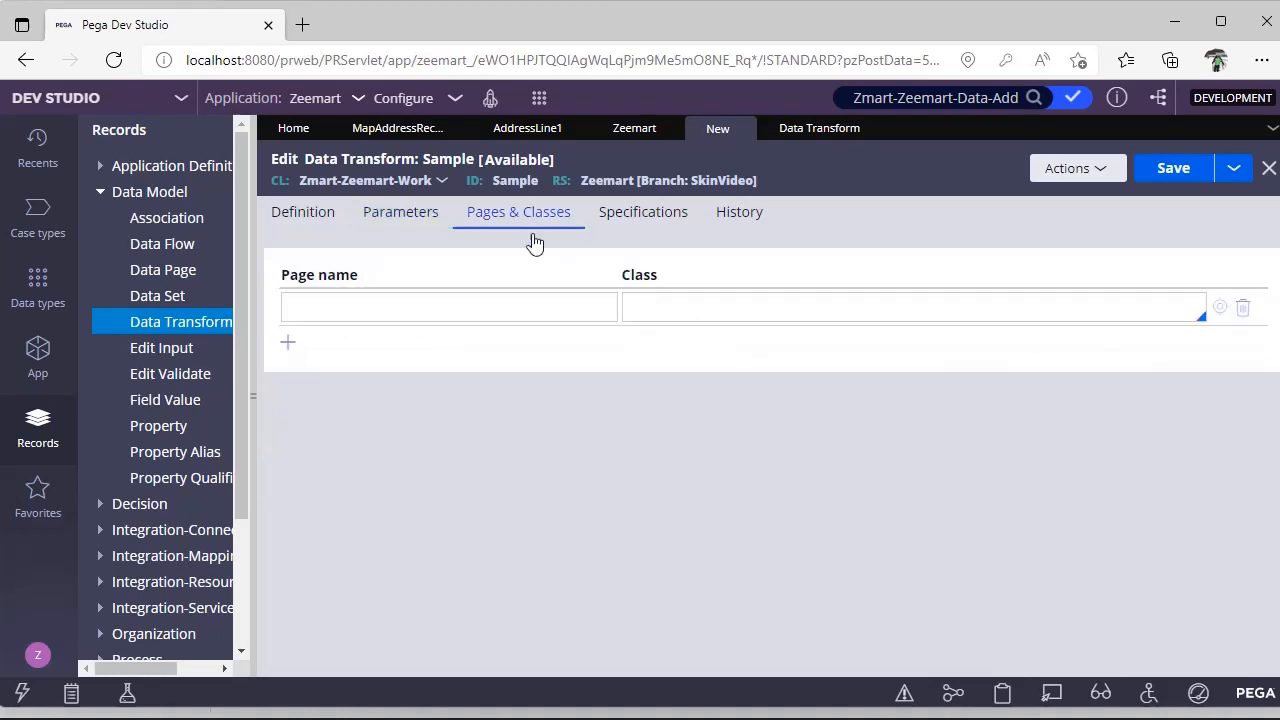
click(559, 311)
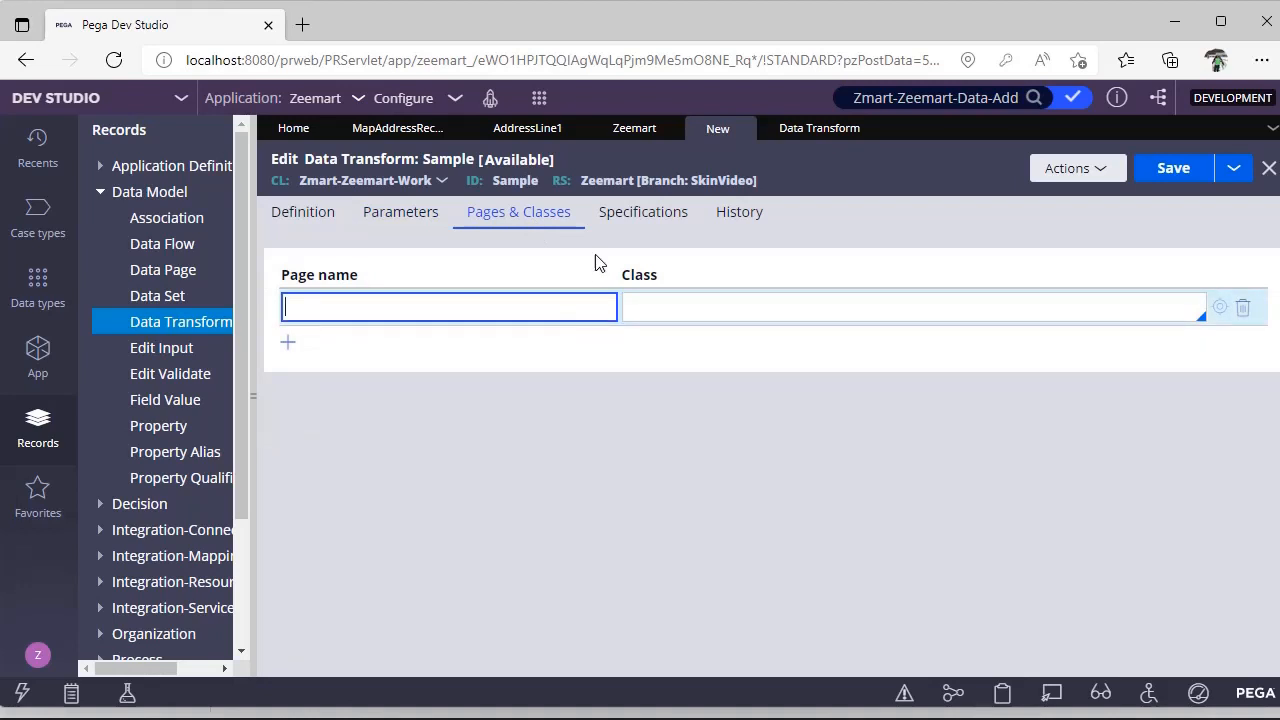
click(610, 214)
click(730, 222)
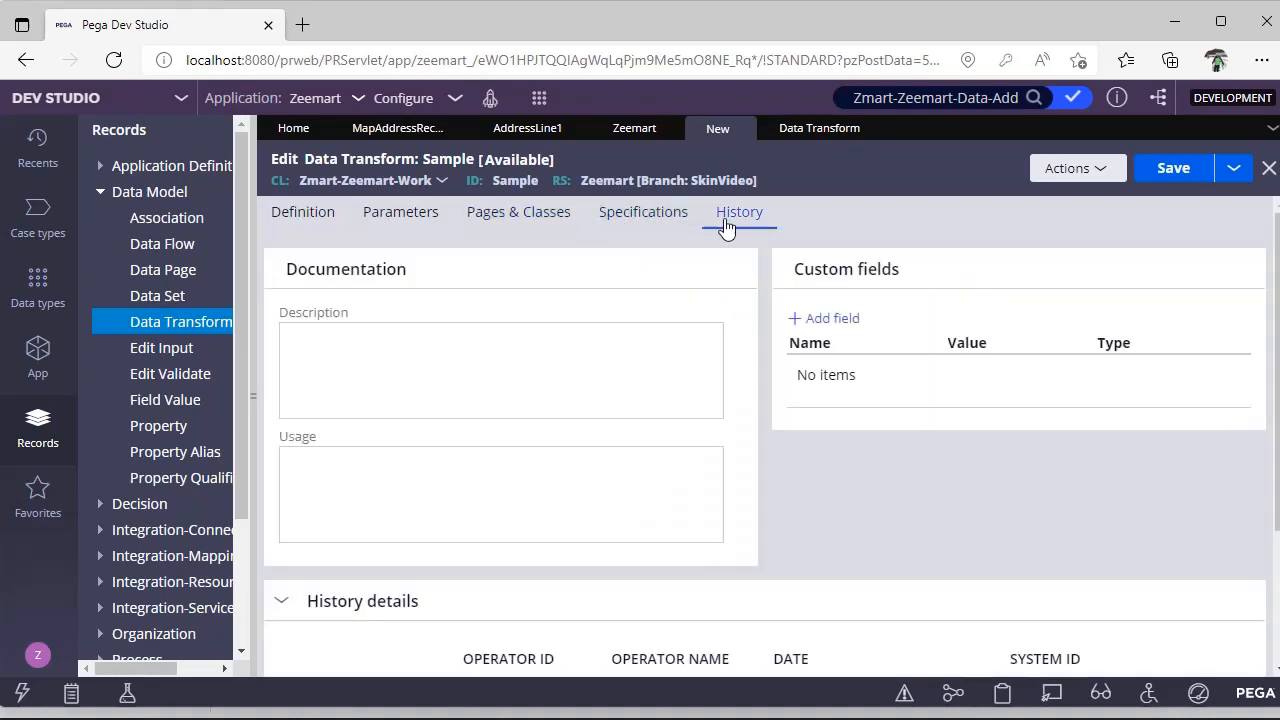
click(309, 236)
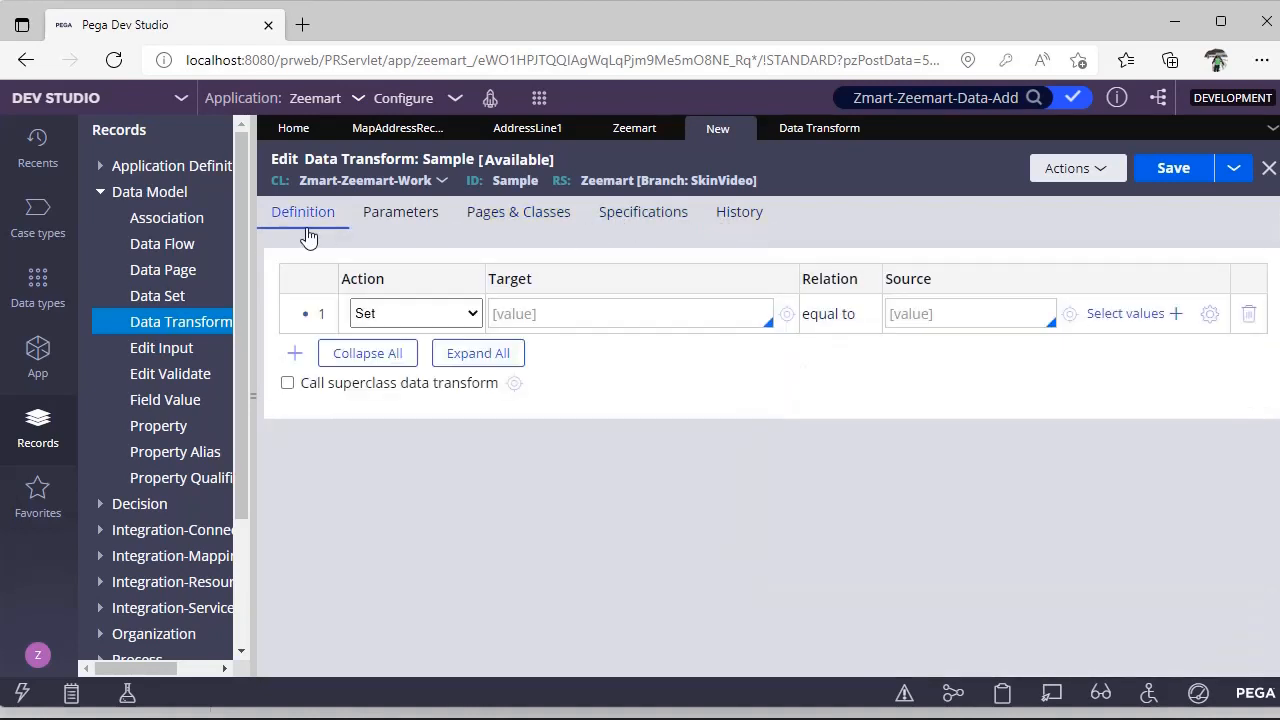
Fill in the first Set row with .Date as the target and "30/04/2022" as the source.
click(430, 313)
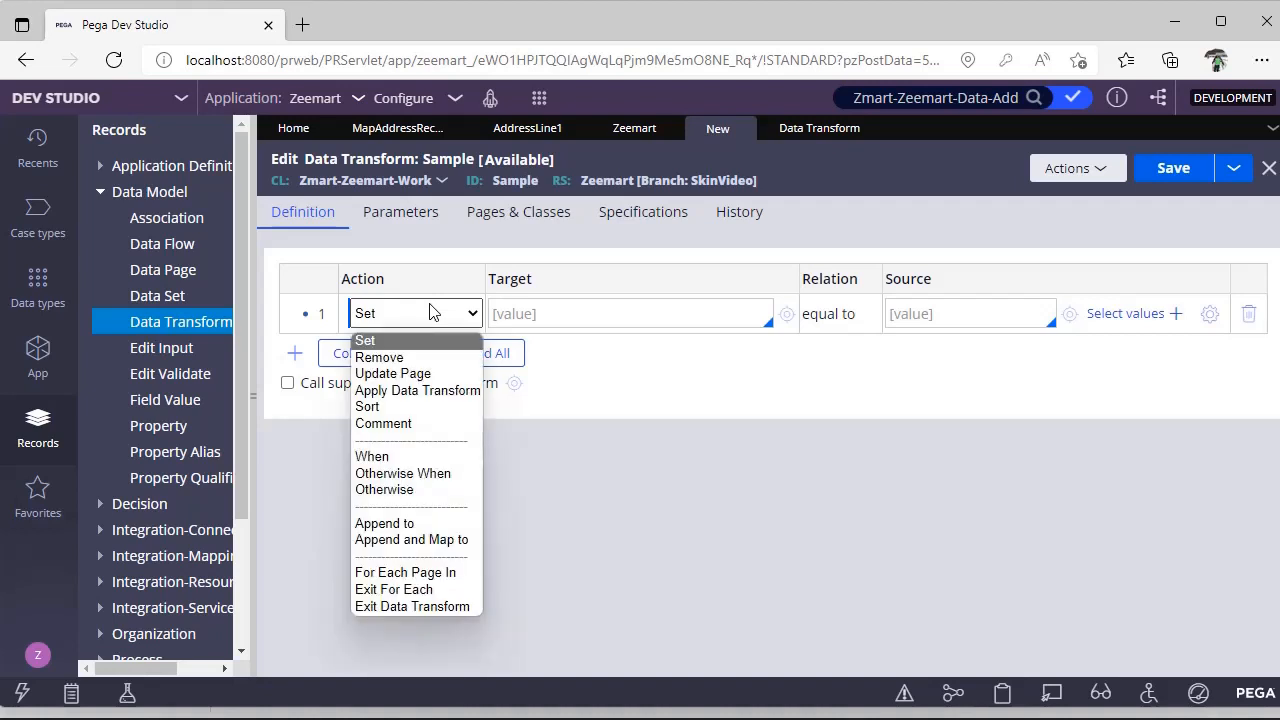
click(544, 314)
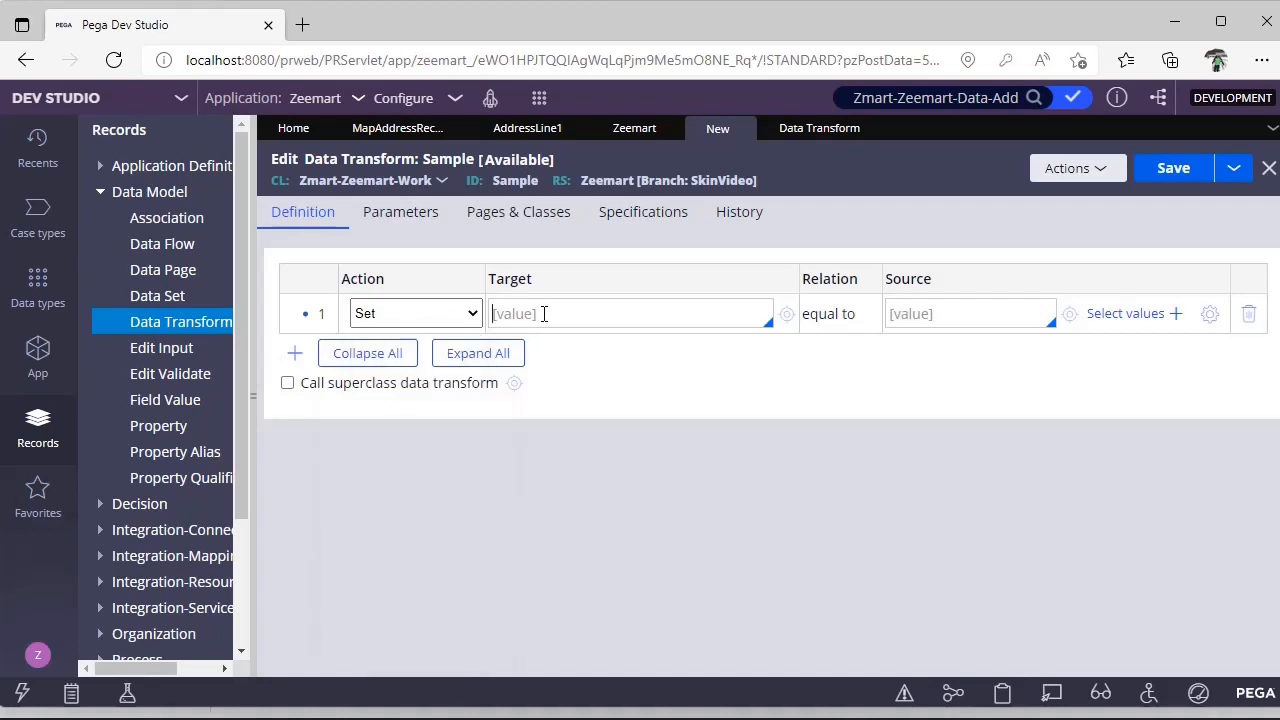
text(.)
key(Down)
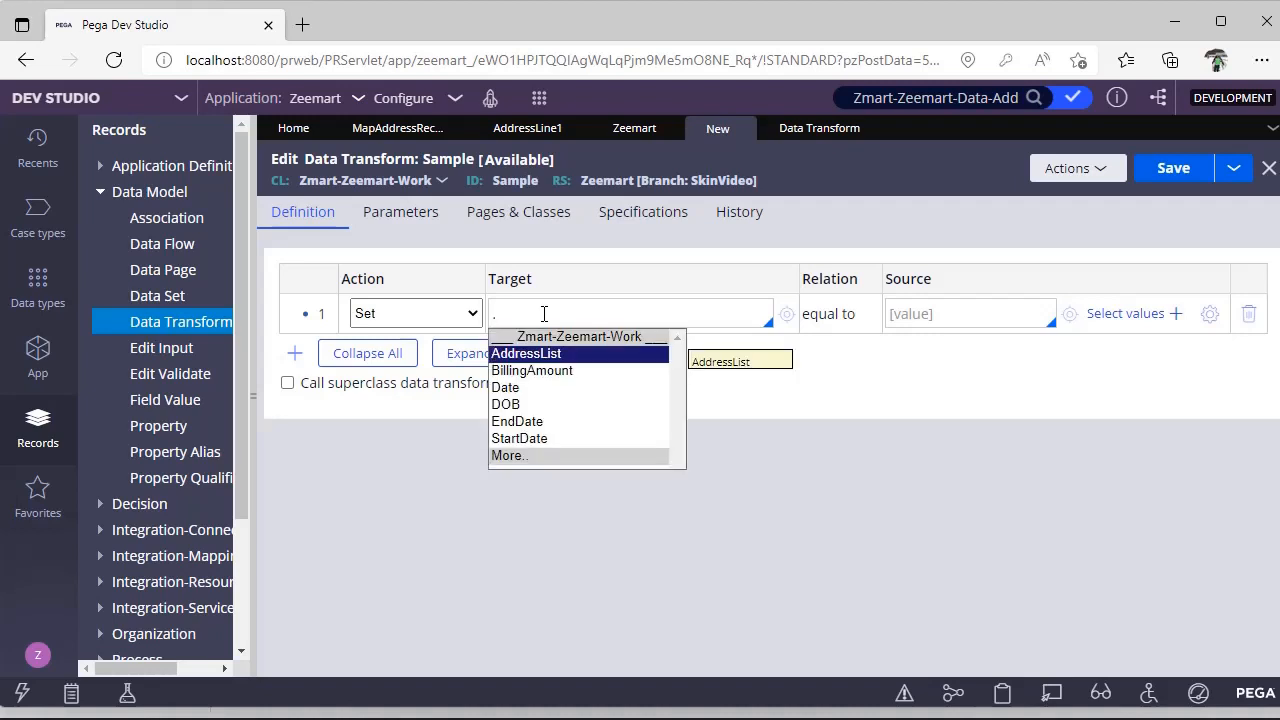
key(Down)
key(Down)
key(Return)
click(1000, 309)
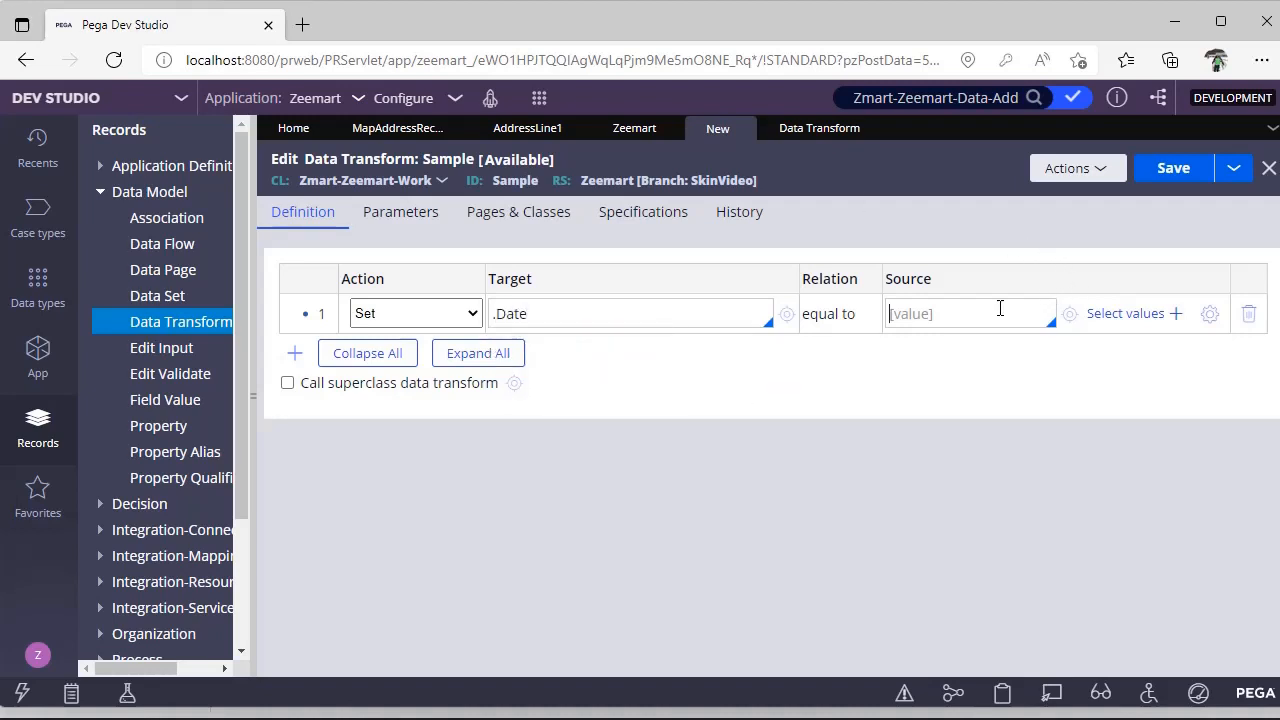
text("30/04/2022)
Replace the source of the .Date row with the .pxCreateDateTime property.
triple_click(1002, 325)
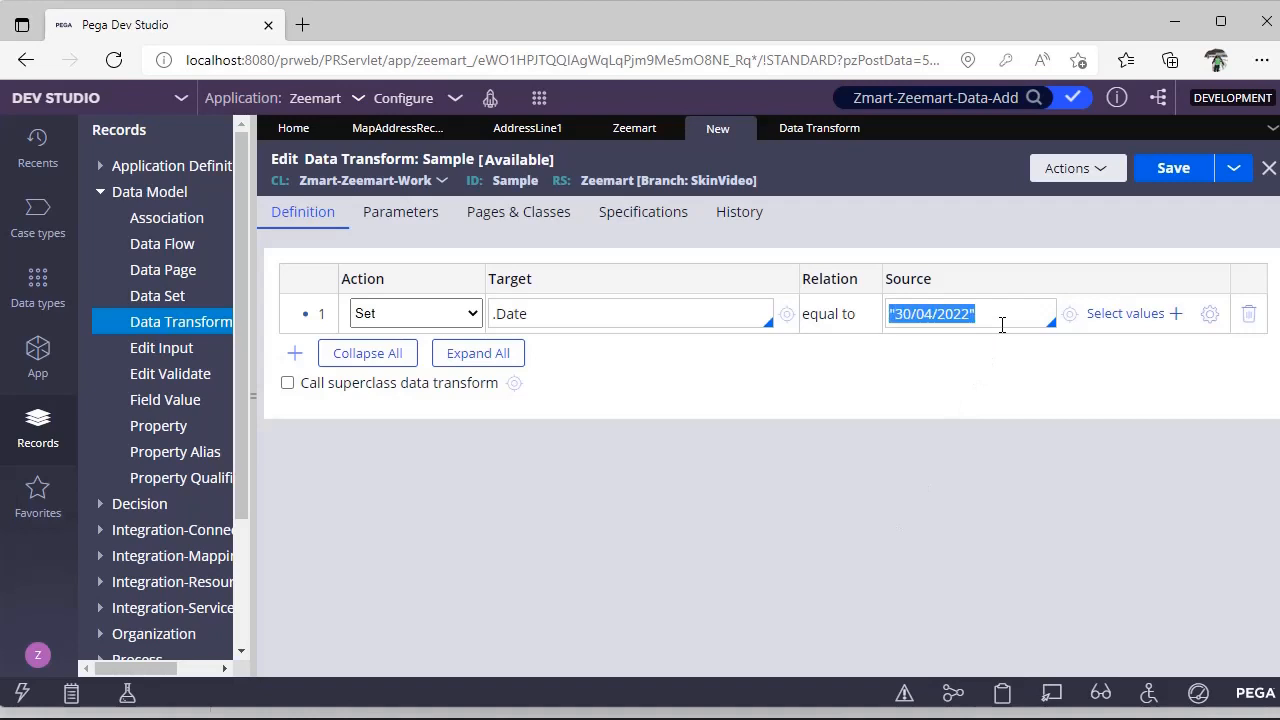
key(BackSpace)
text(.)
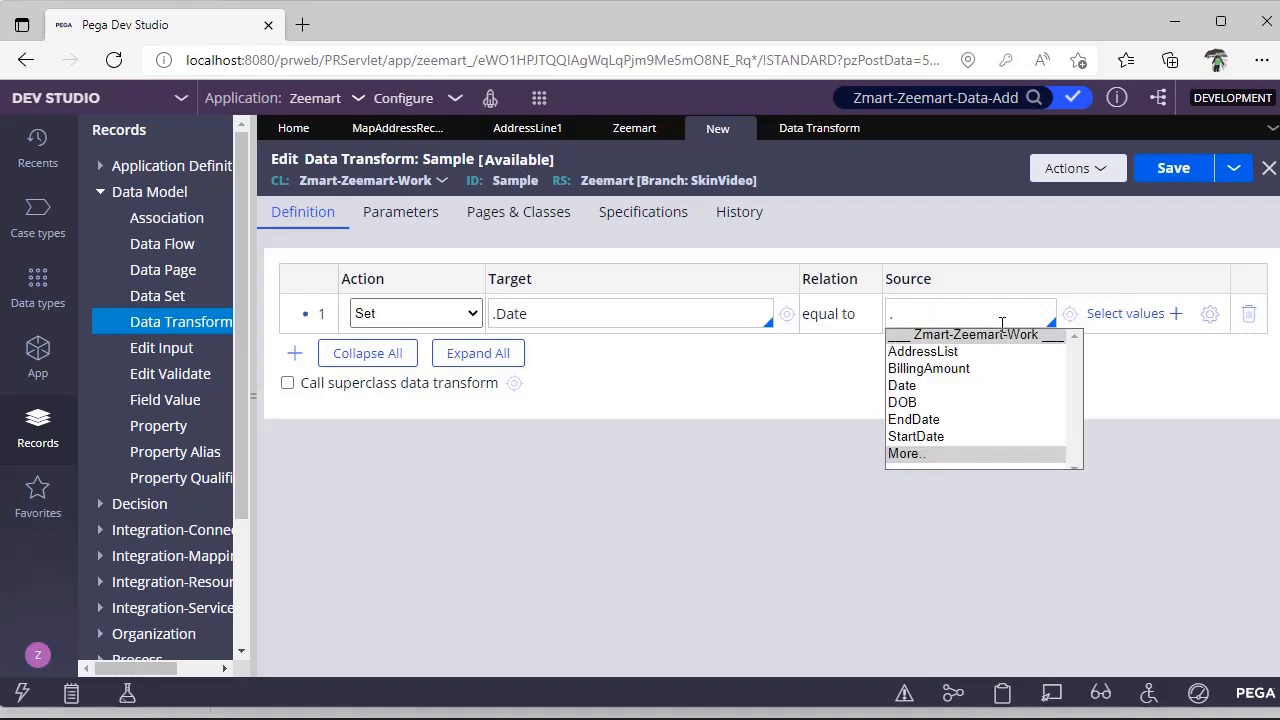
key(BackSpace)
text(.)
key(Down)
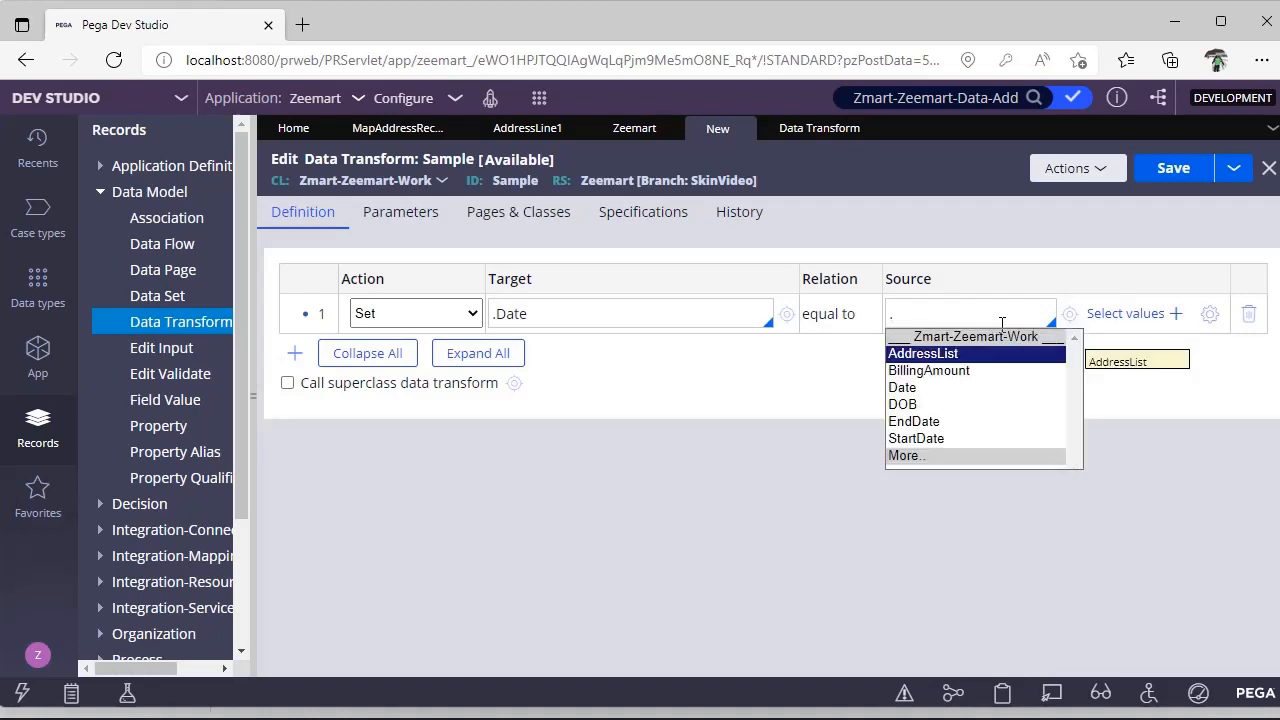
key(Down)
key(Down)
key(Down)
key(Down)
key(Down)
key(Down)
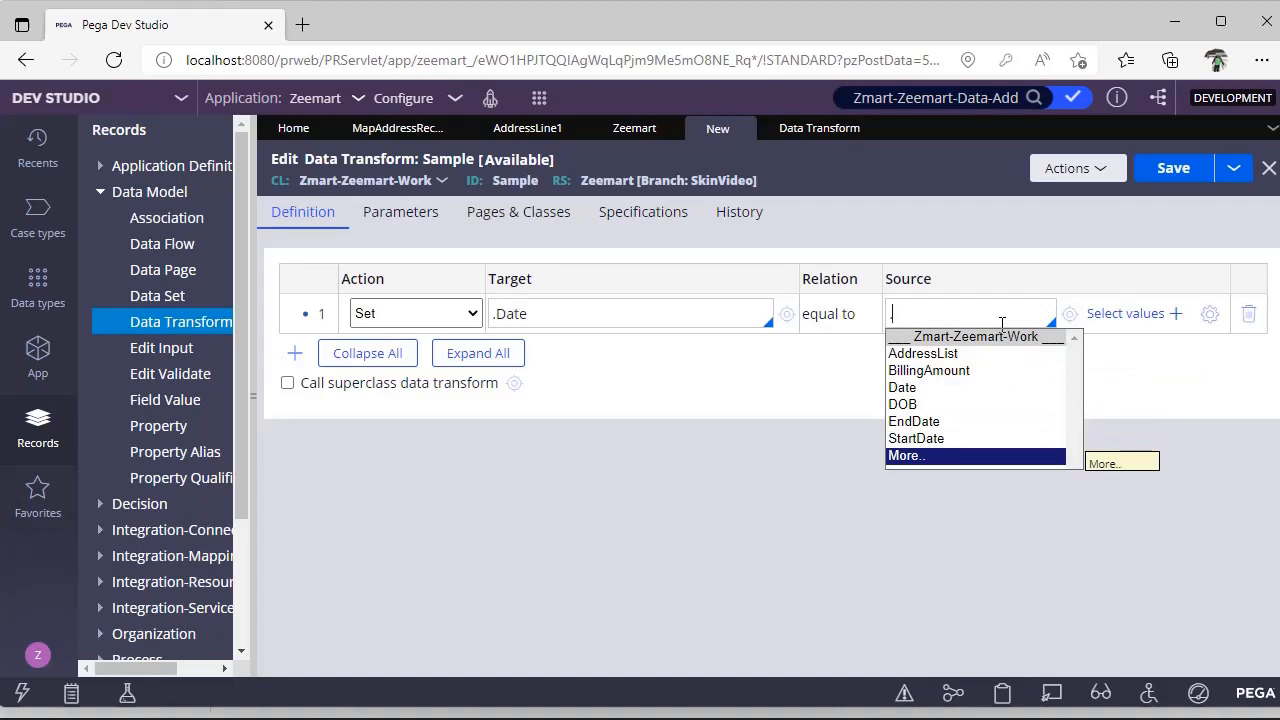
key(Return)
text(pxc)
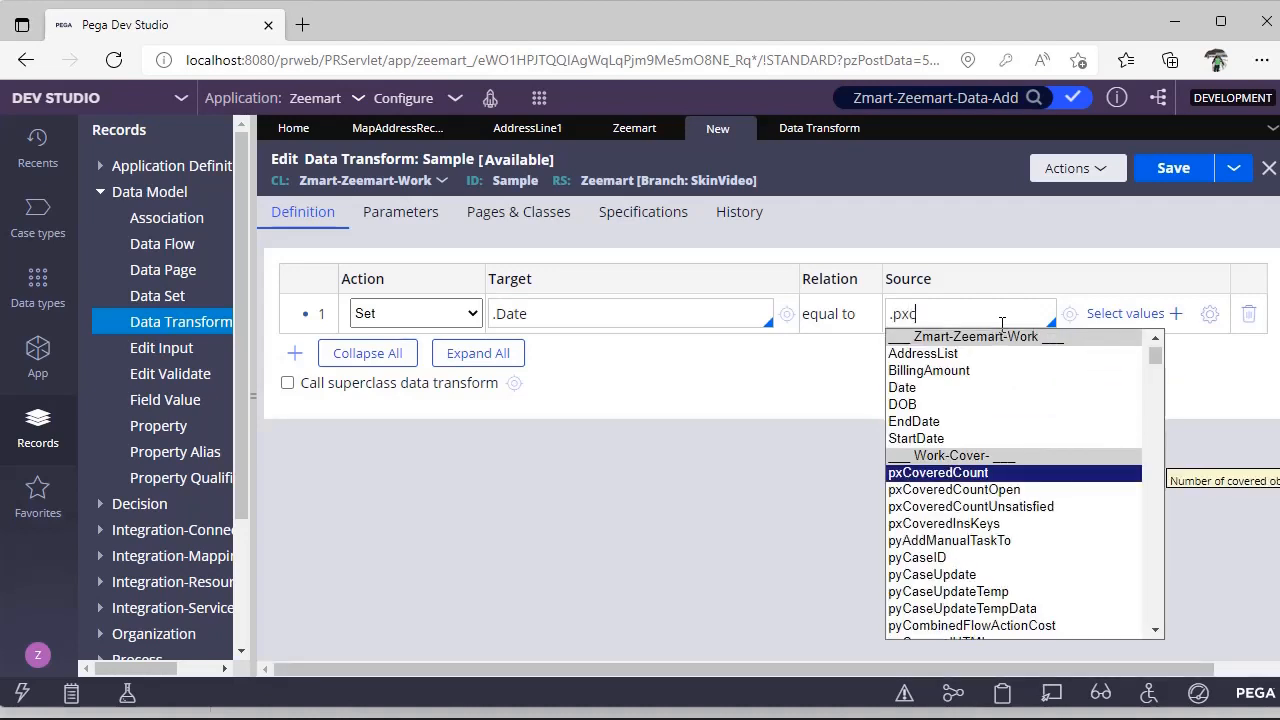
text(rea)
key(Return)
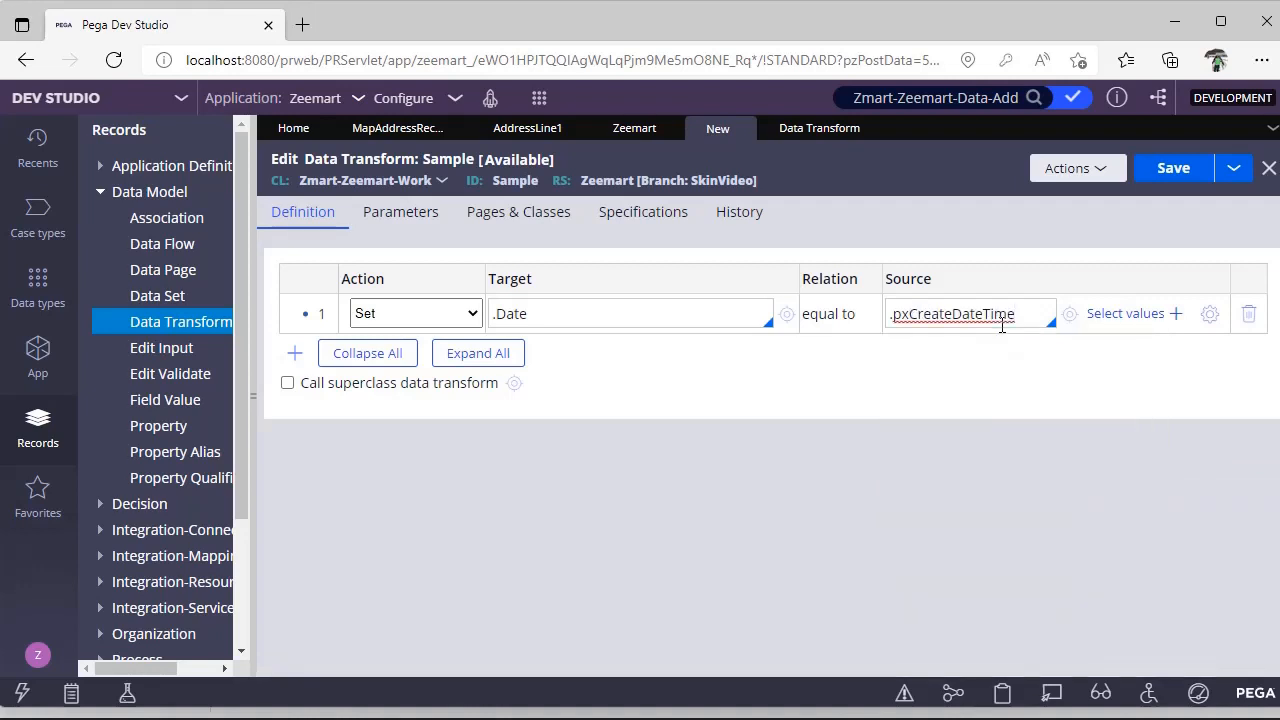
Change the action of the .Date row to Remove.
click(400, 319)
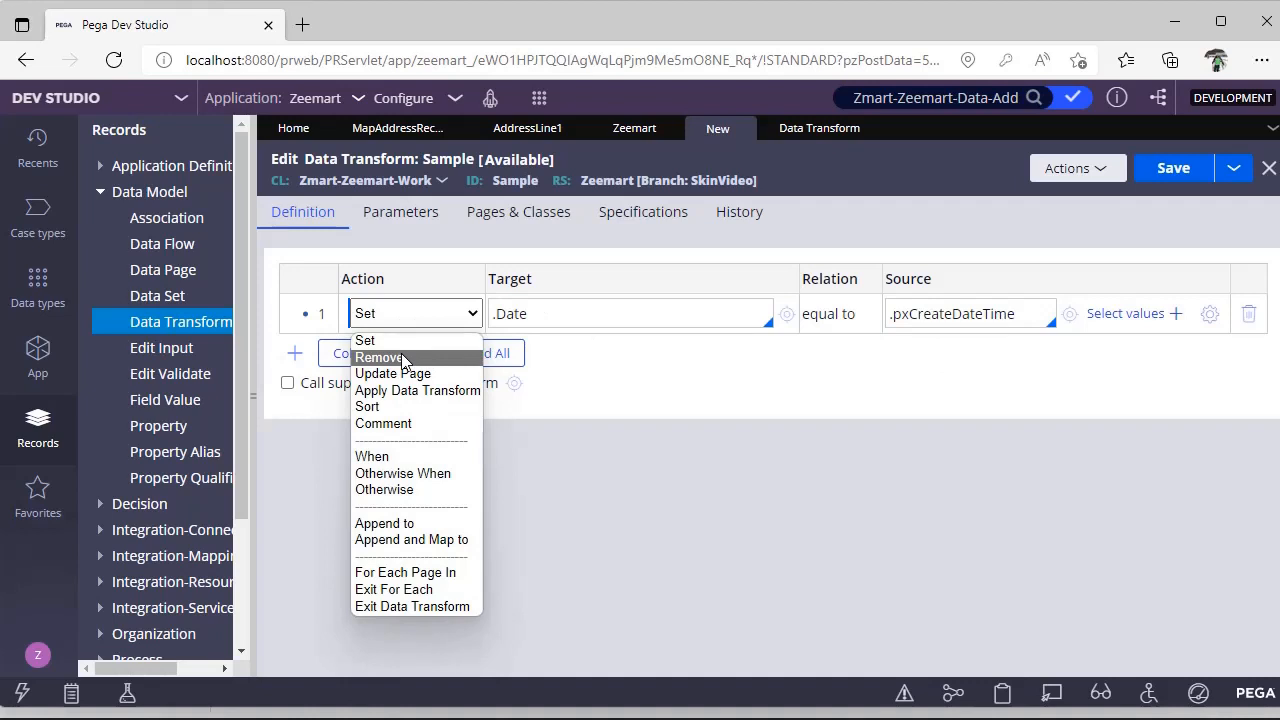
click(403, 358)
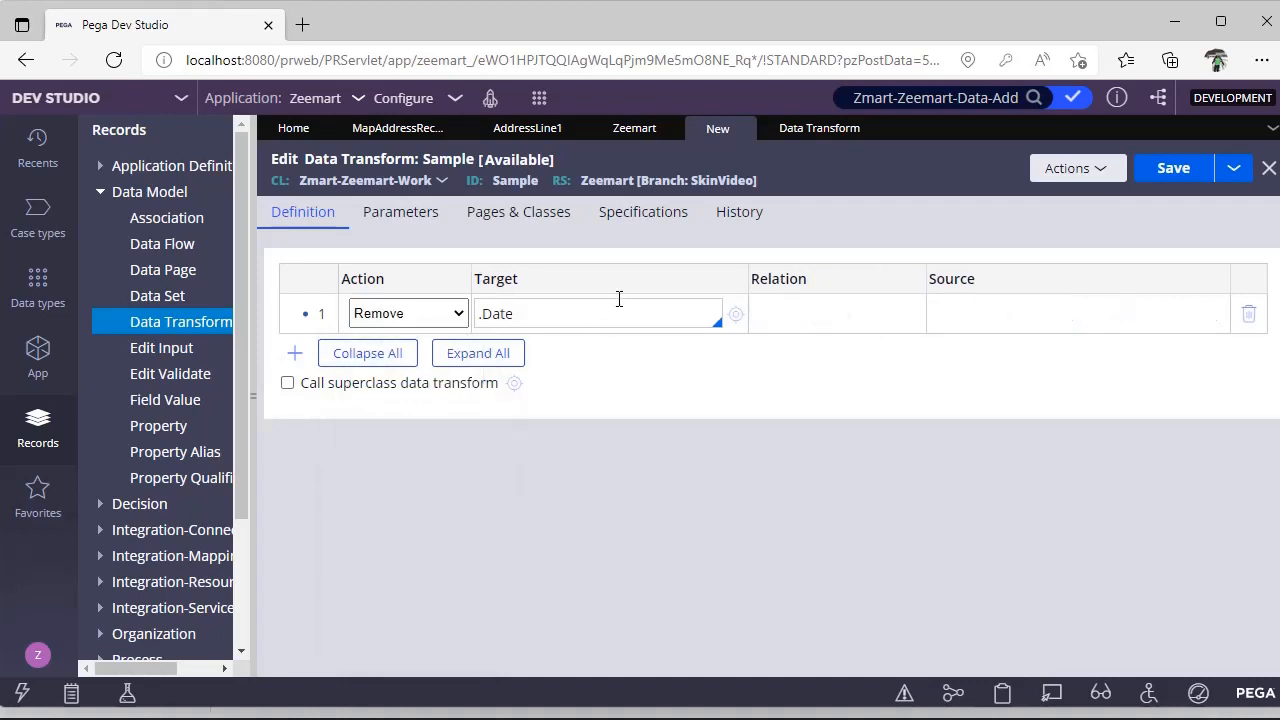
Clear the first row's target and change its action to Update Page.
key(Tab)
key(BackSpace)
click(452, 314)
click(444, 370)
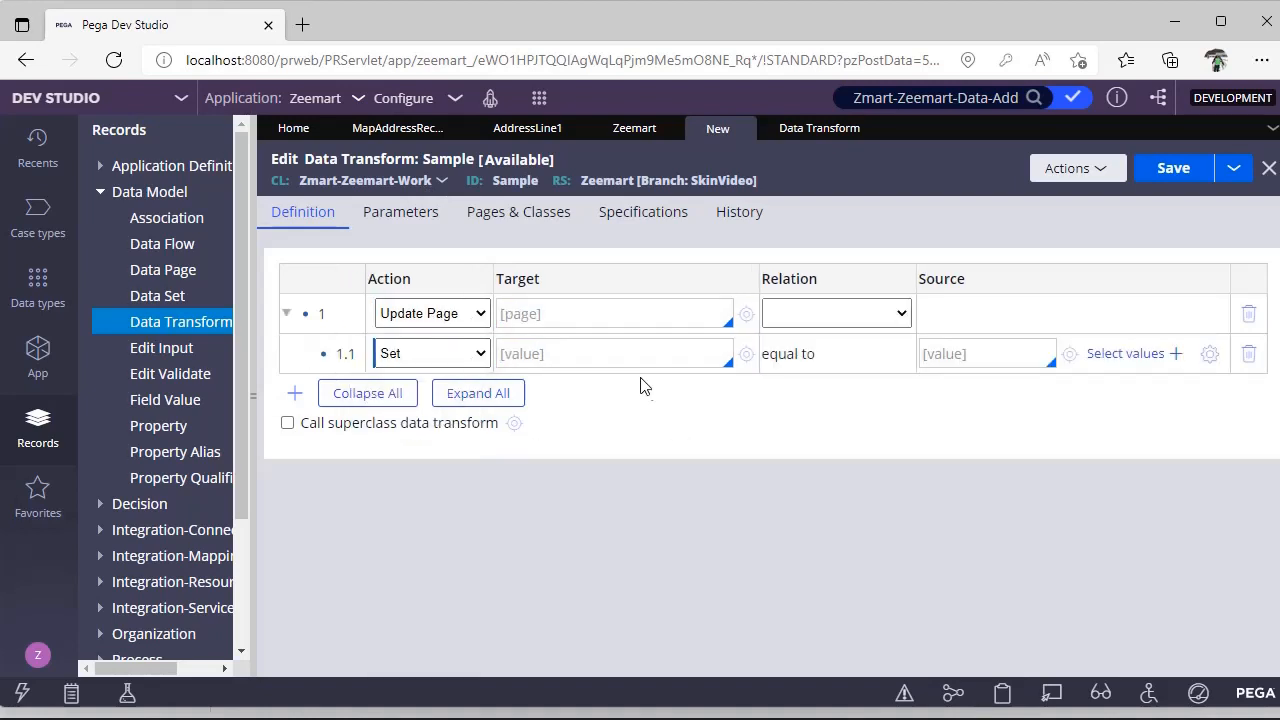
Set the Update Page row's target to Primary and its relation to "with values from".
click(588, 319)
text(Primary)
click(893, 313)
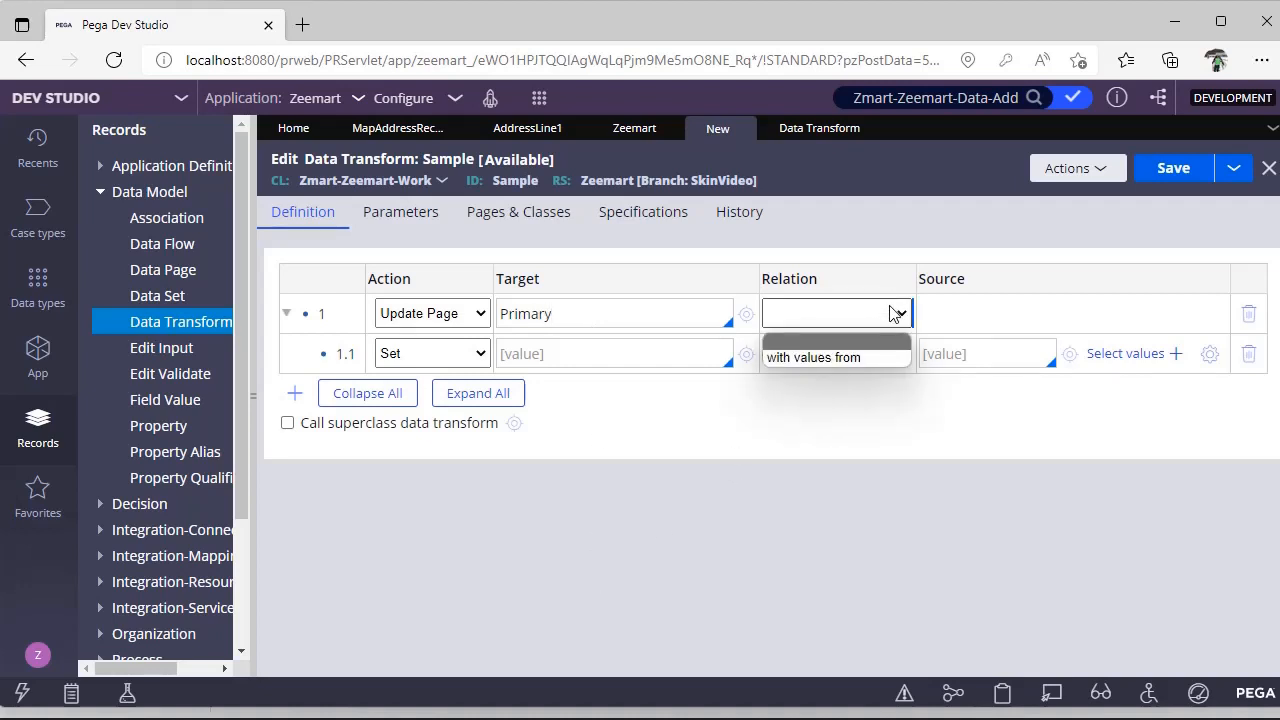
click(981, 345)
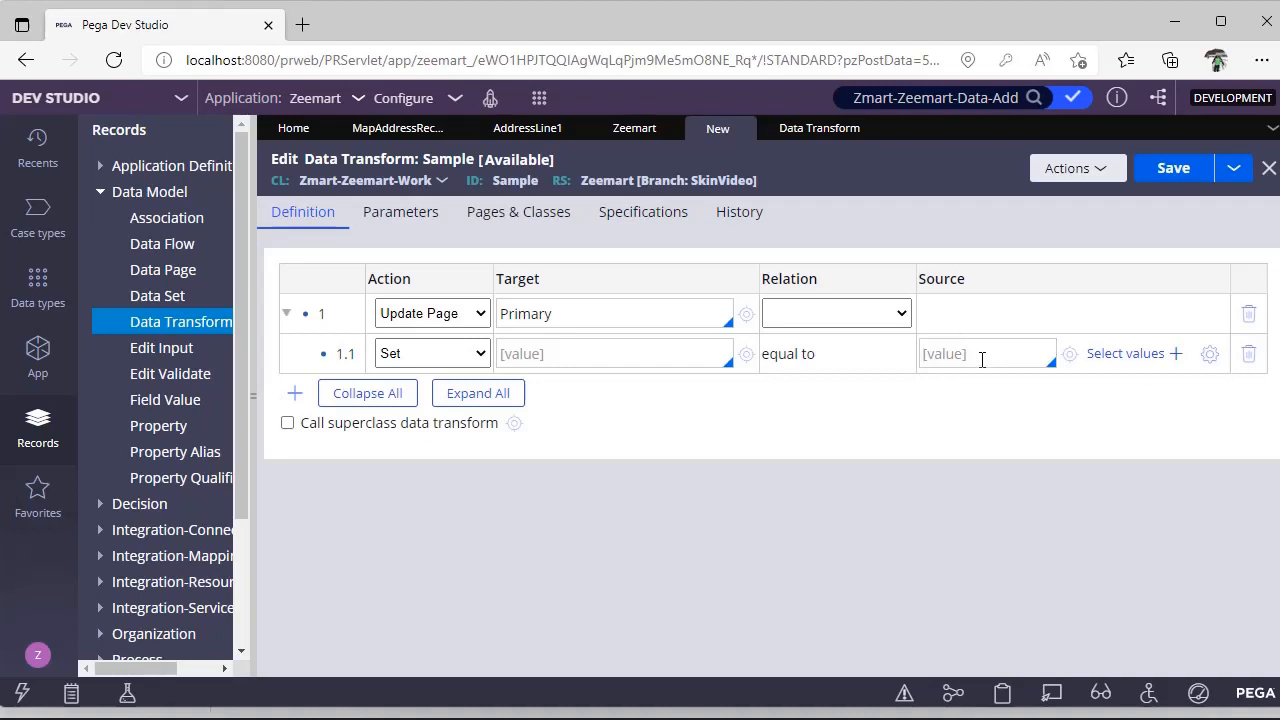
click(882, 324)
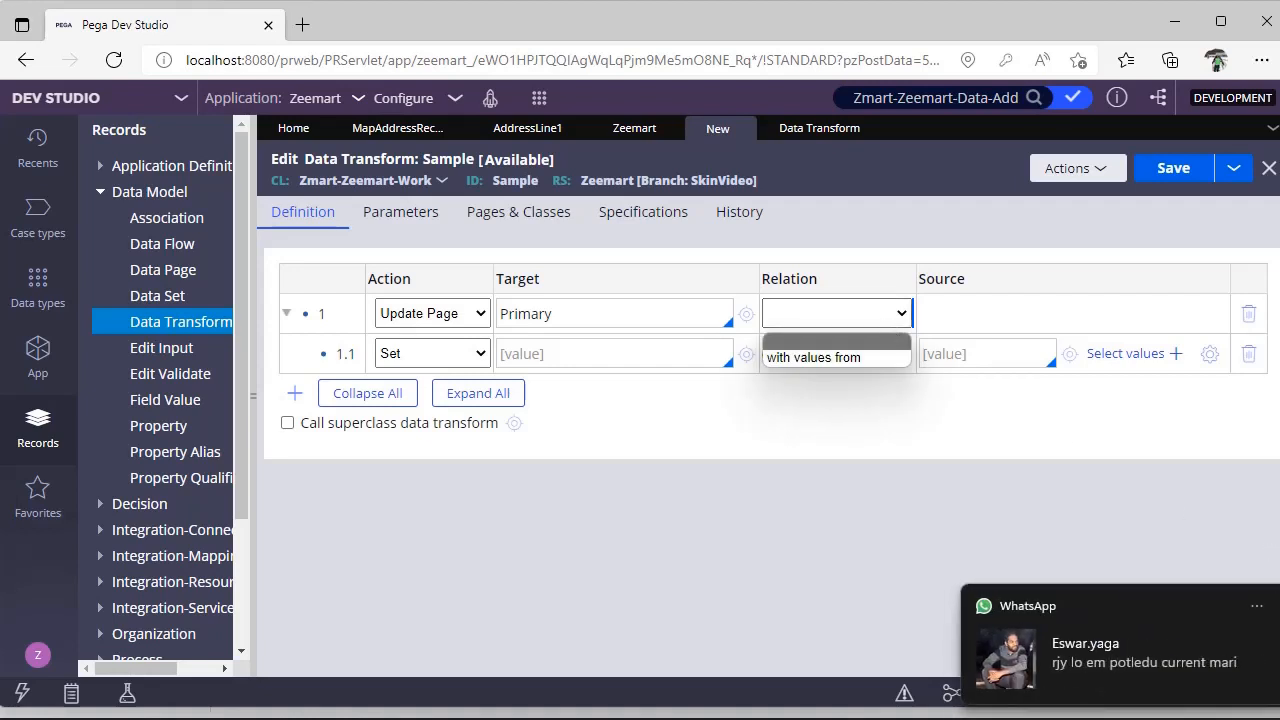
click(849, 336)
click(889, 316)
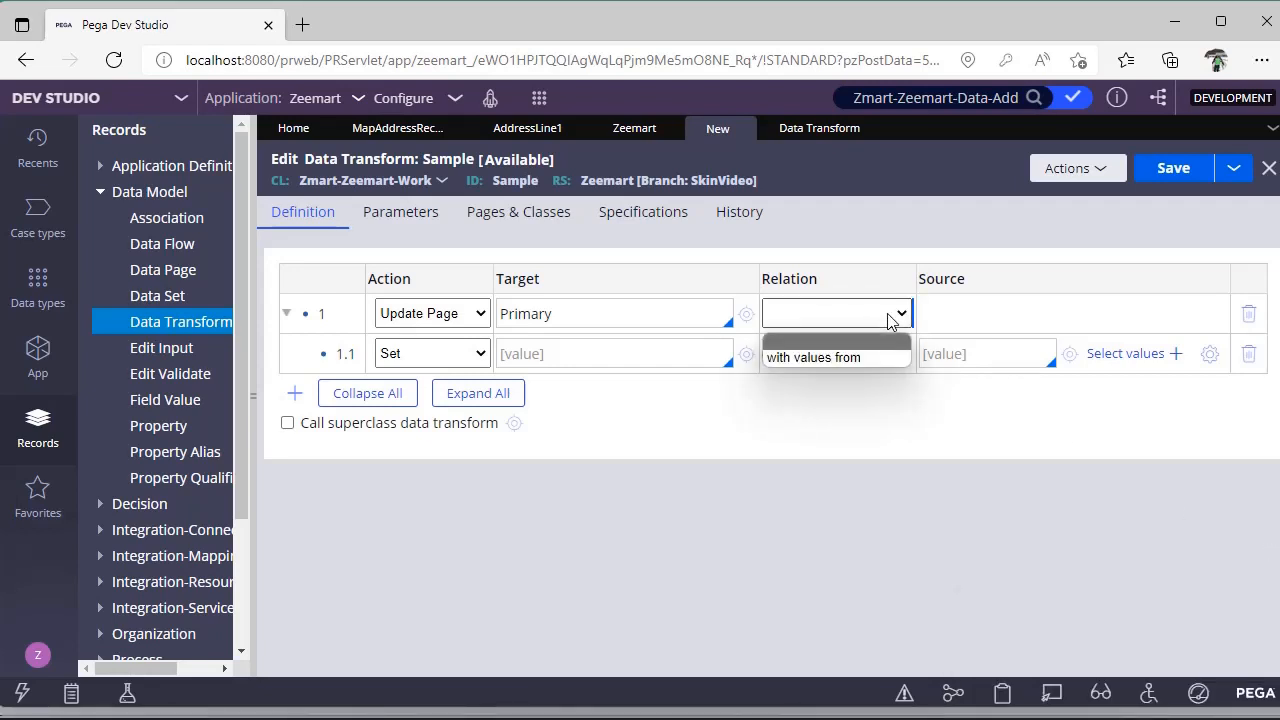
click(889, 316)
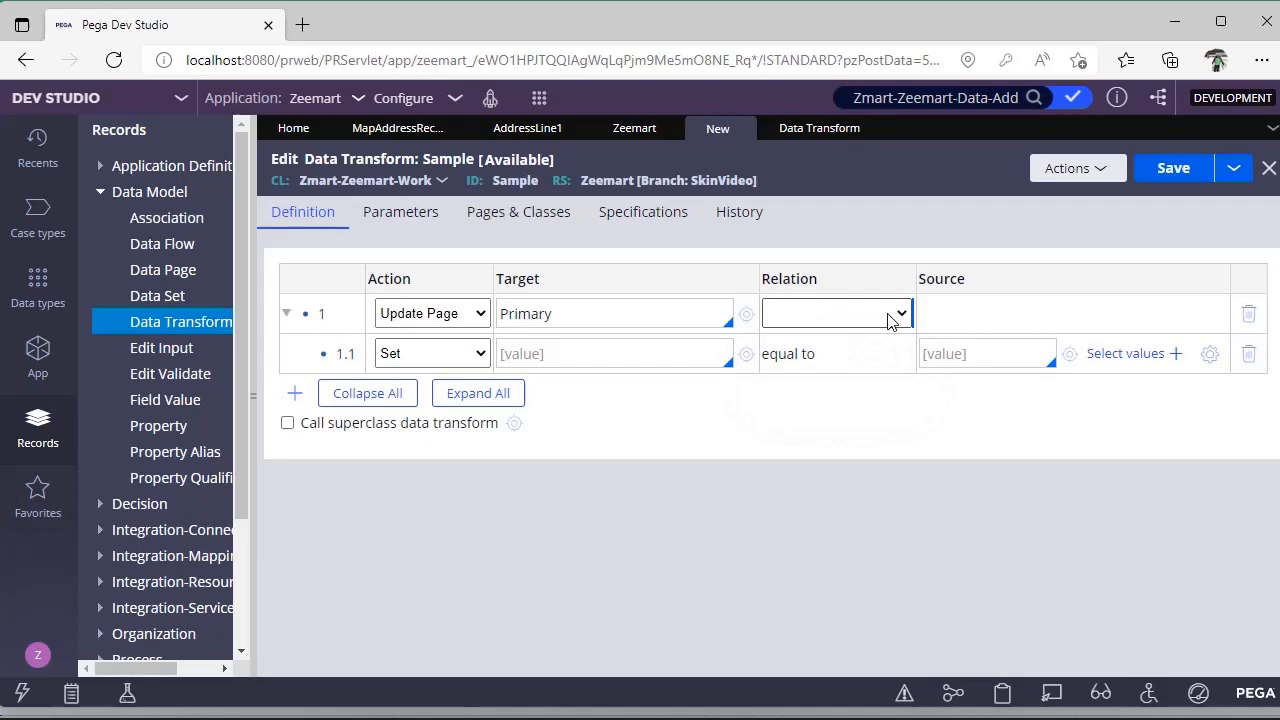
click(889, 318)
click(860, 362)
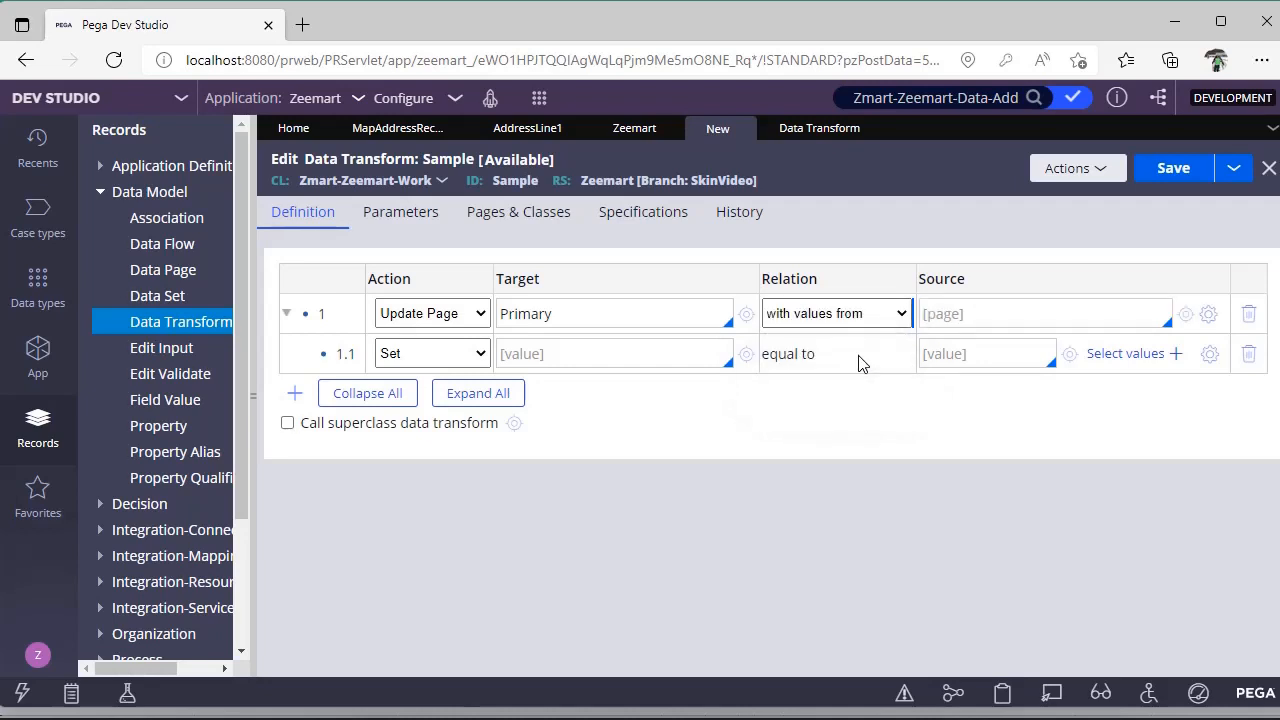
Set the Update Page row's source to the first address page, .AddressList(1).
click(986, 314)
text(.)
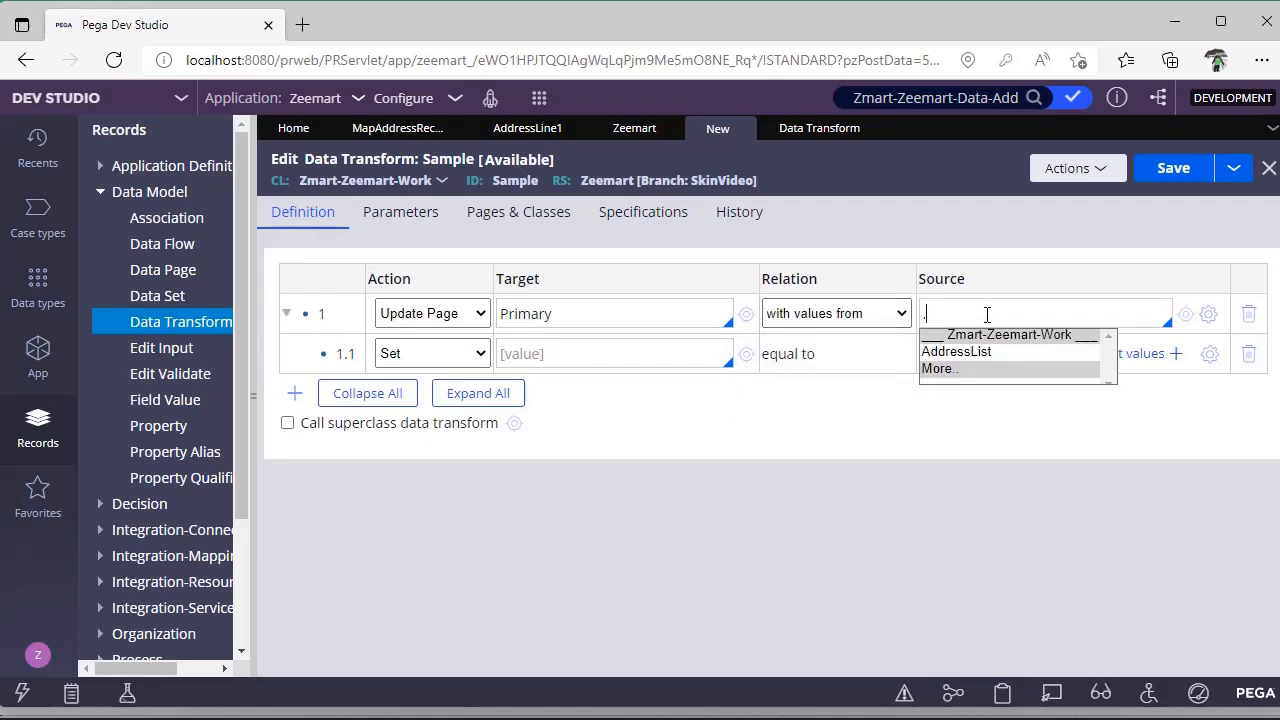
key(Down)
key(Return)
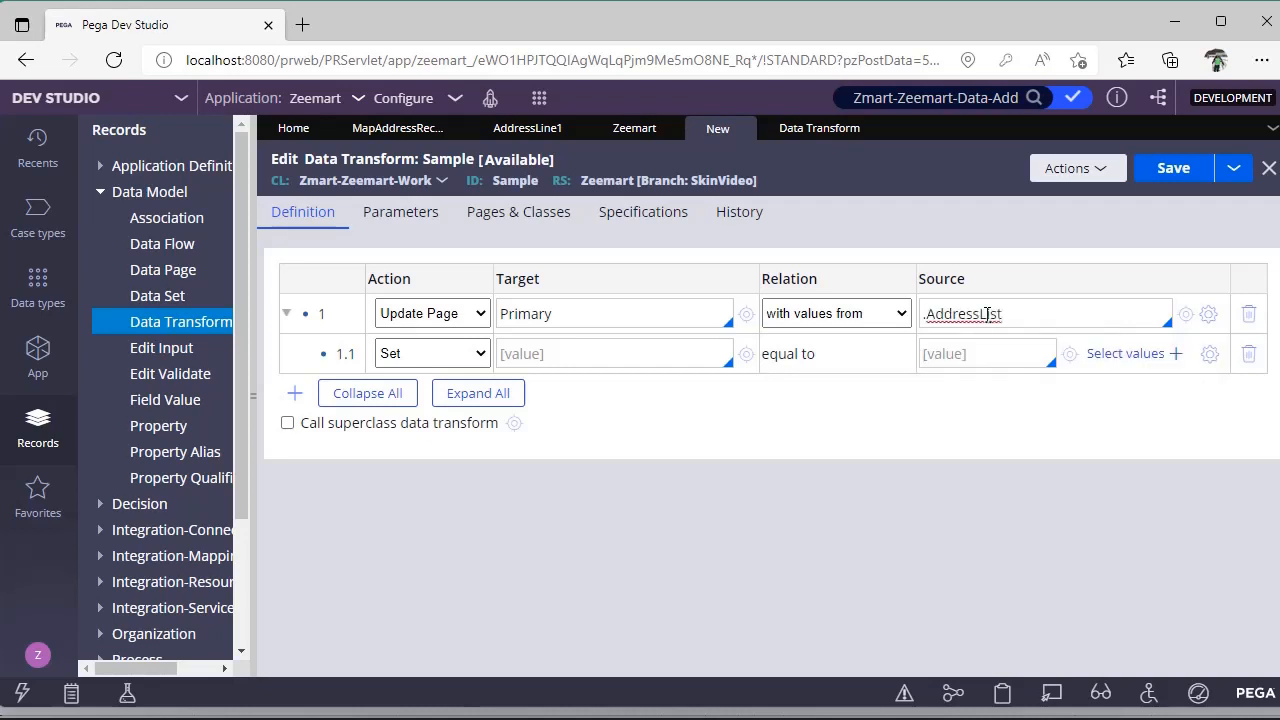
text((1))
double_click(983, 314)
drag(1041, 314, 921, 314)
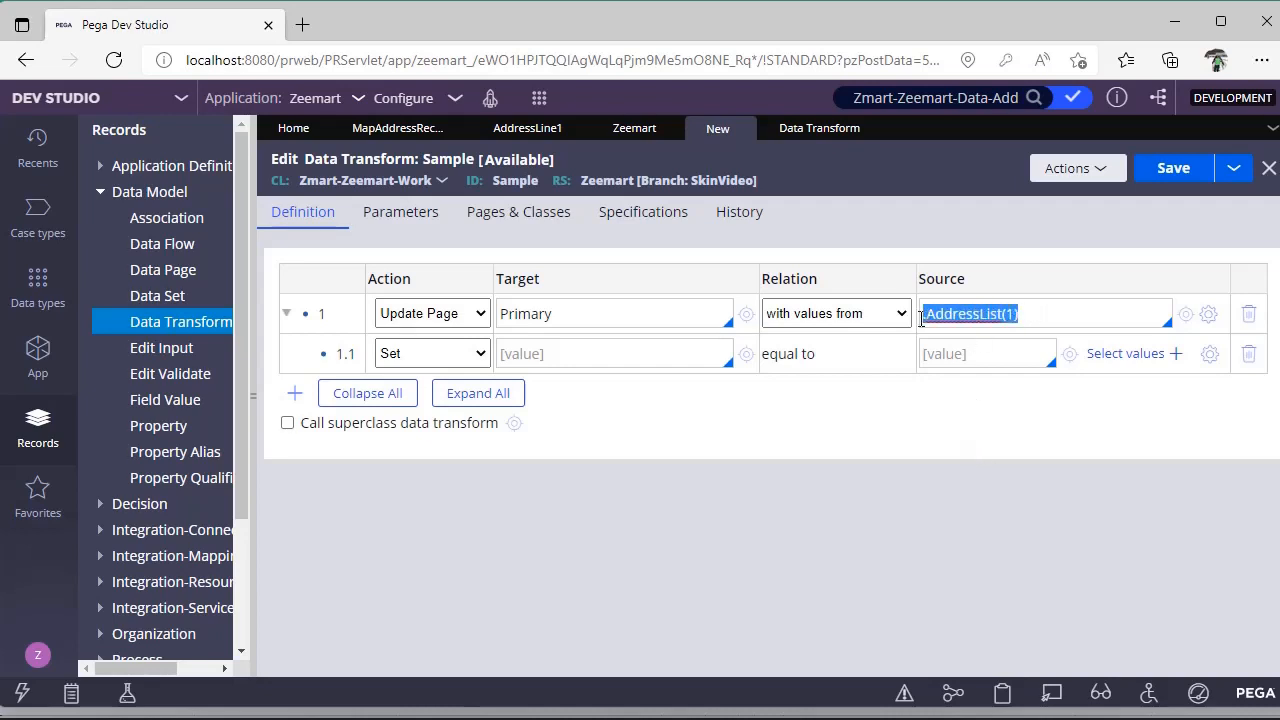
Fill in nested Set row 1.1 with .AddressLine1 as the source and .EndDate as the target.
click(987, 358)
text(.)
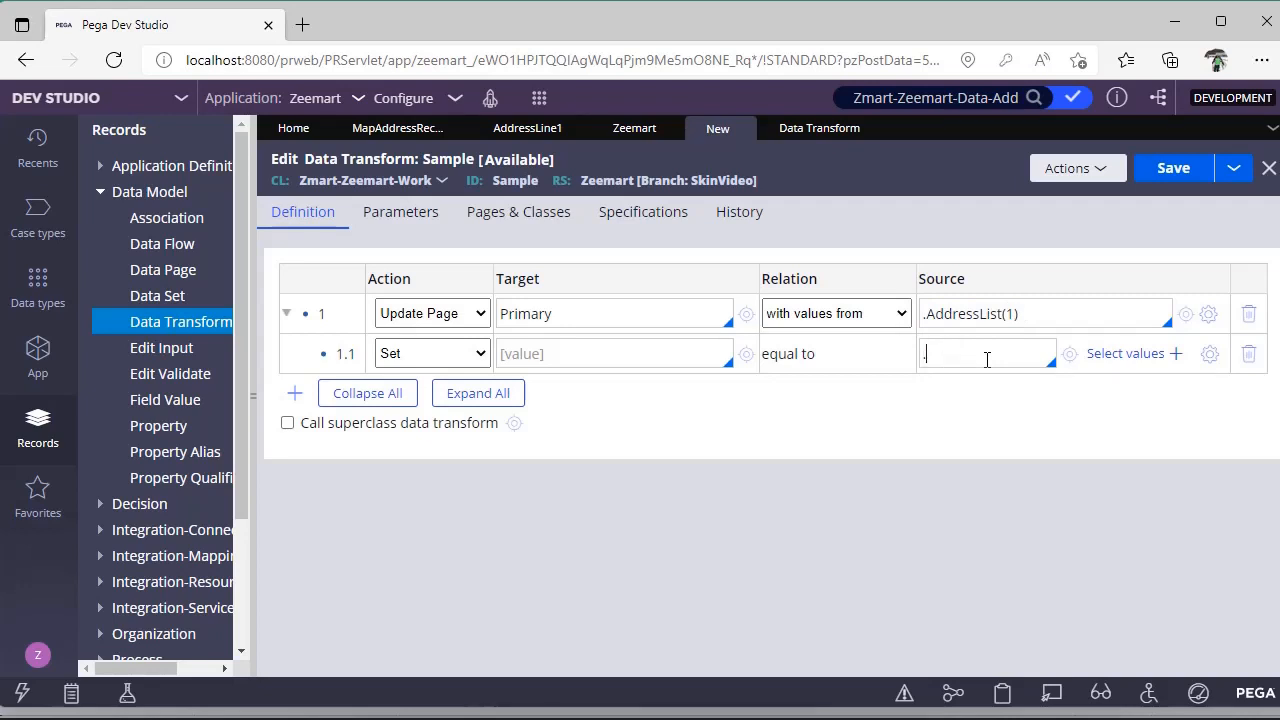
key(Down)
key(Return)
click(528, 345)
text(.)
key(Down)
key(Down)
key(Down)
key(Down)
key(Return)
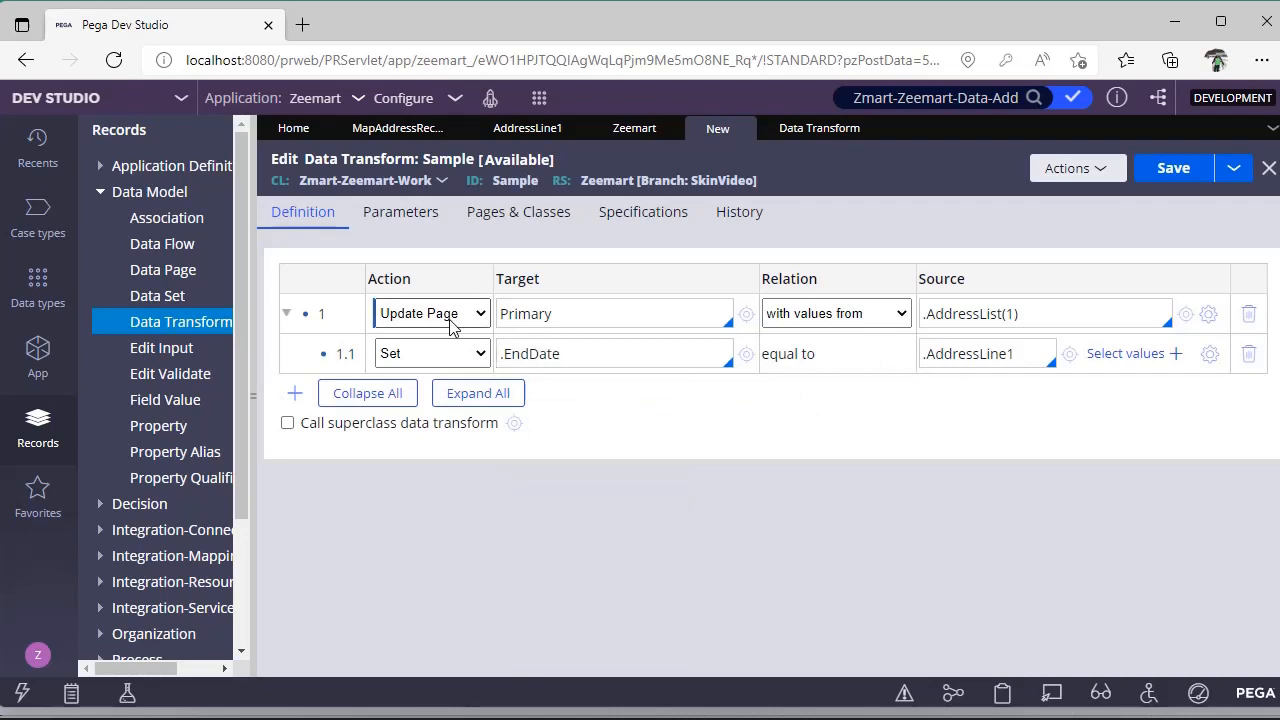
Replace the first row's action with Apply Data Transform and choose MapAddressRecords as its target.
click(900, 315)
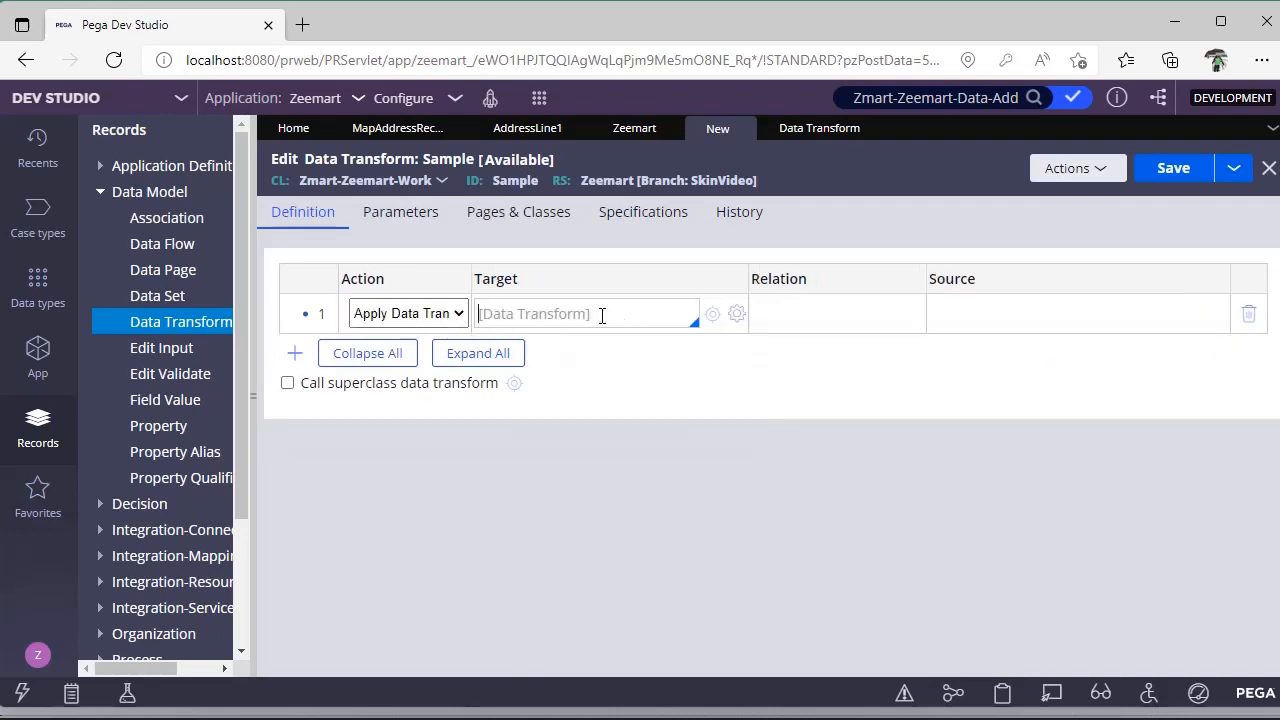
click(601, 315)
key(Down)
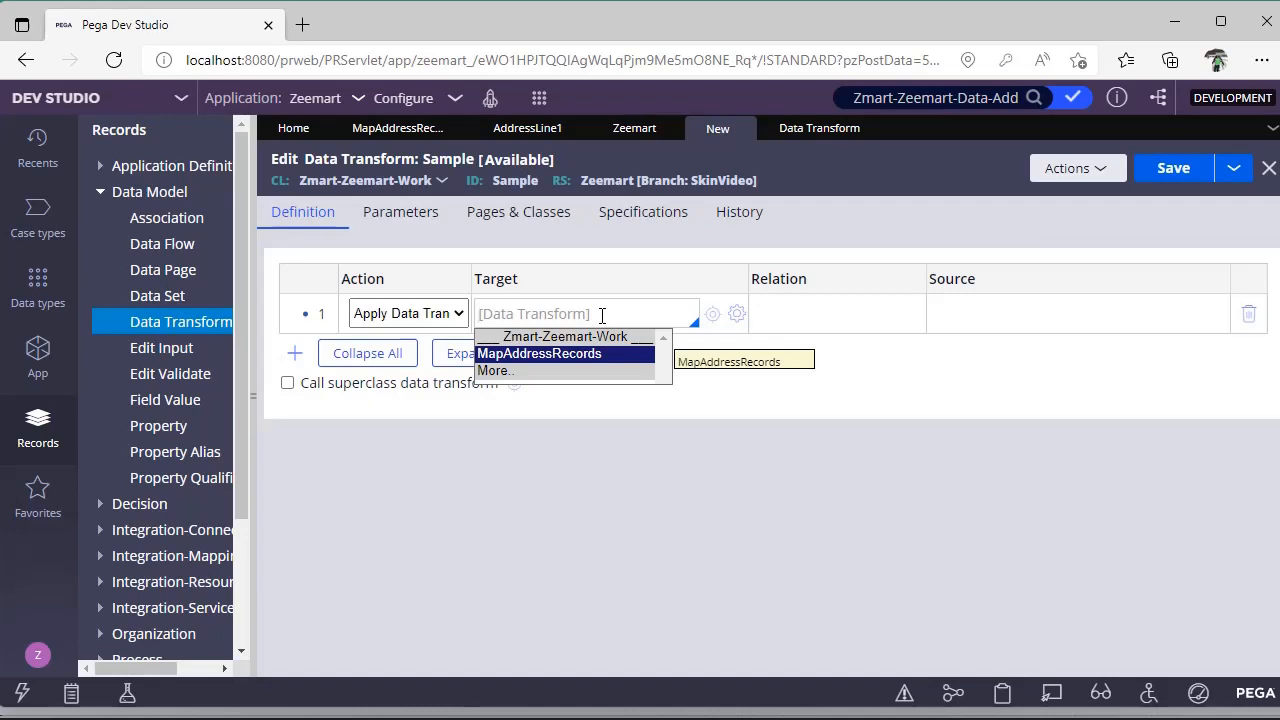
key(Return)
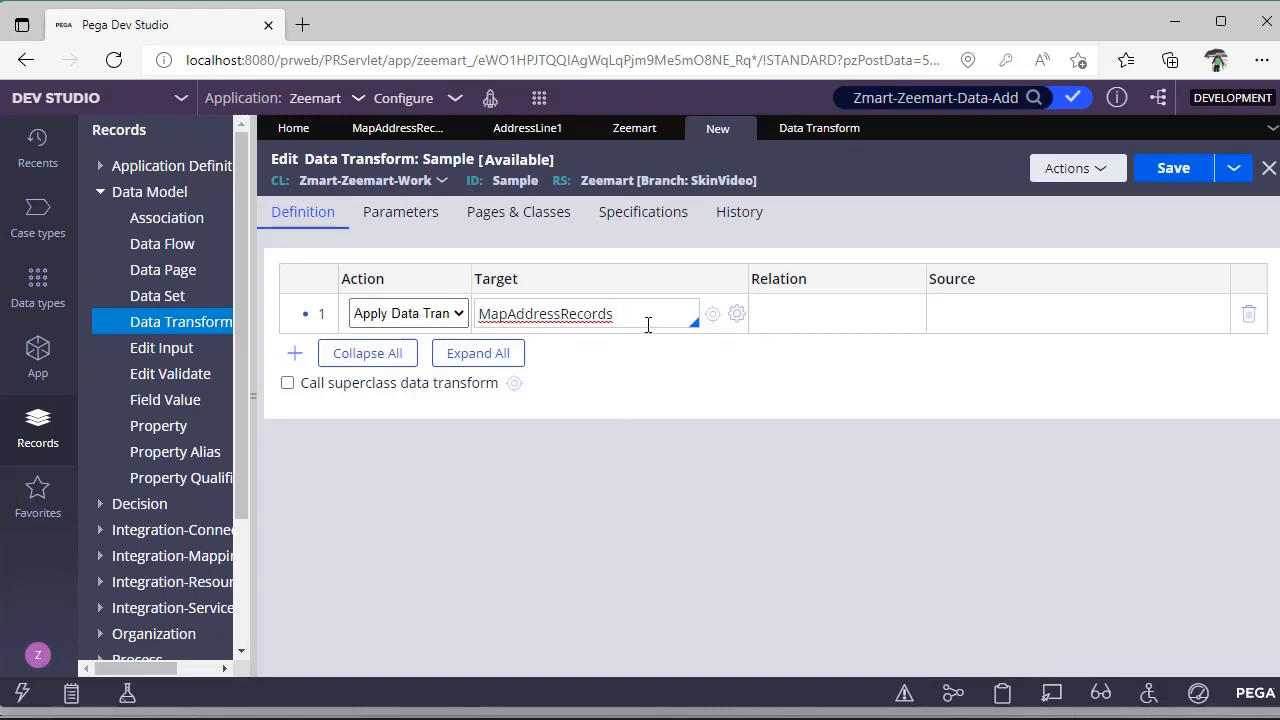
double_click(648, 325)
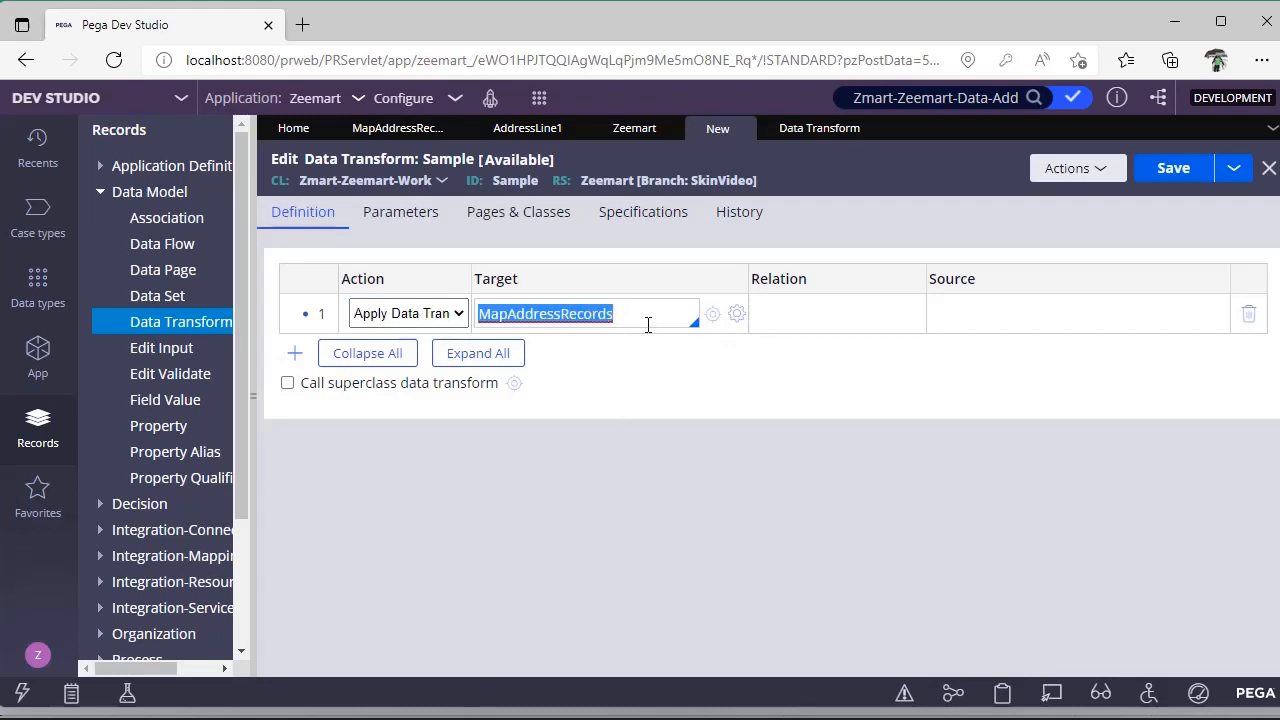
Enable passing the current parameter page for the MapAddressRecords data transform and submit the parameters.
click(737, 315)
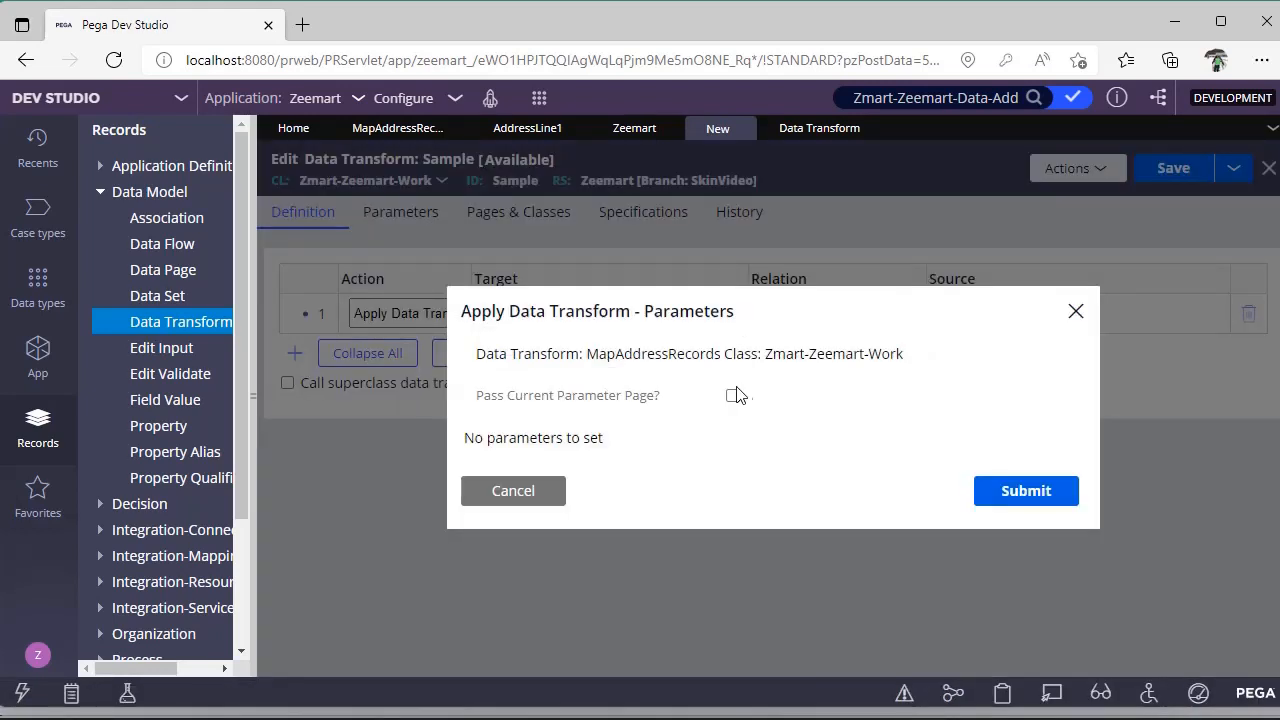
click(731, 396)
click(1060, 495)
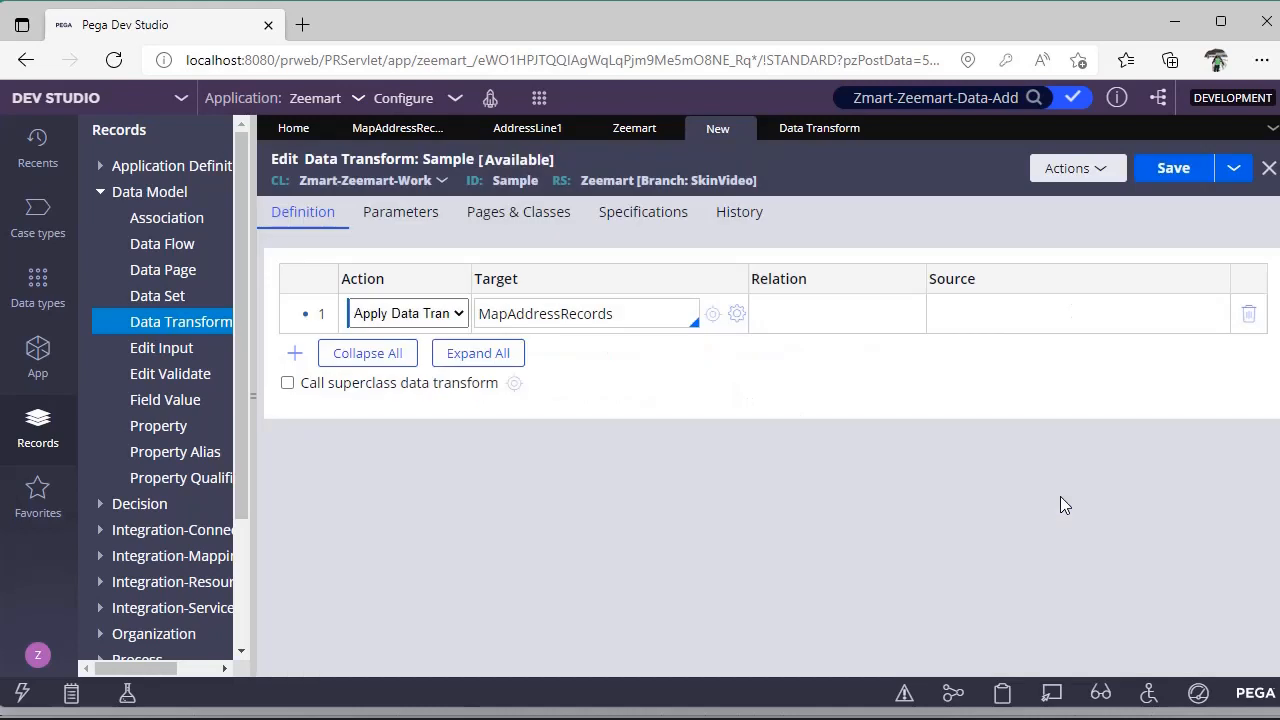
Clear the MapAddressRecords target and change the row's action to Comment.
click(656, 319)
double_click(656, 319)
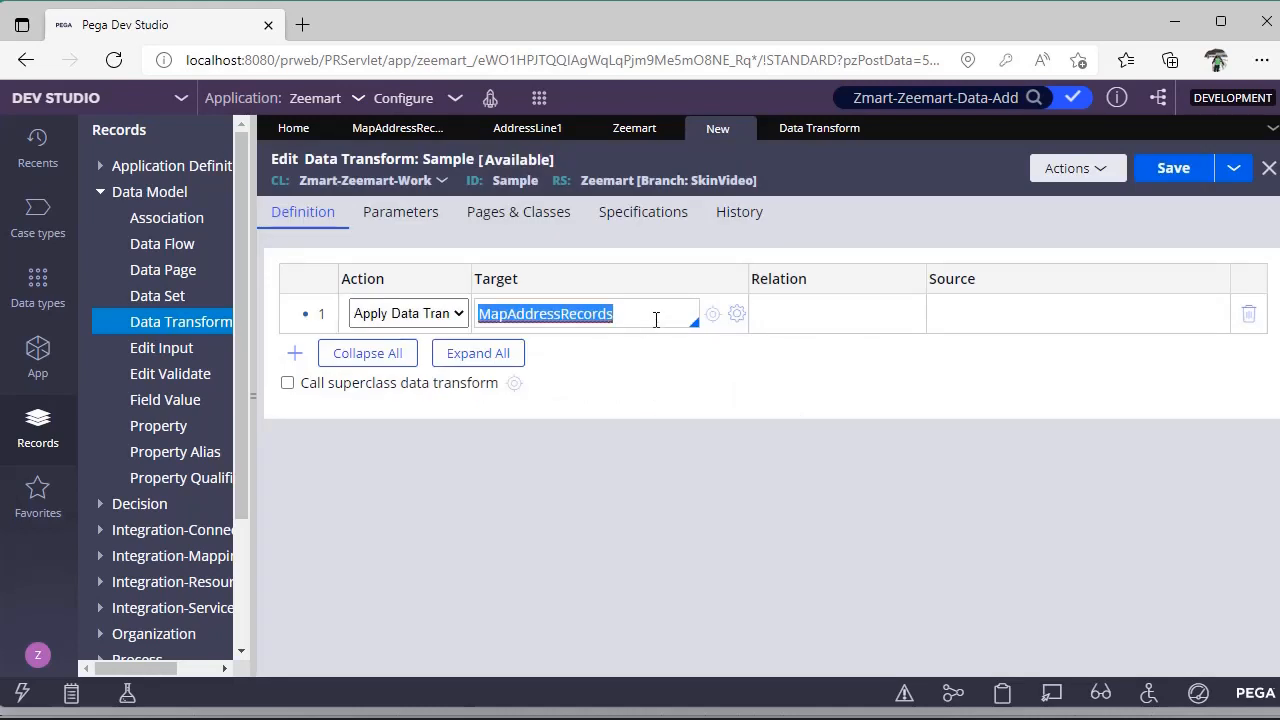
key(Delete)
click(452, 314)
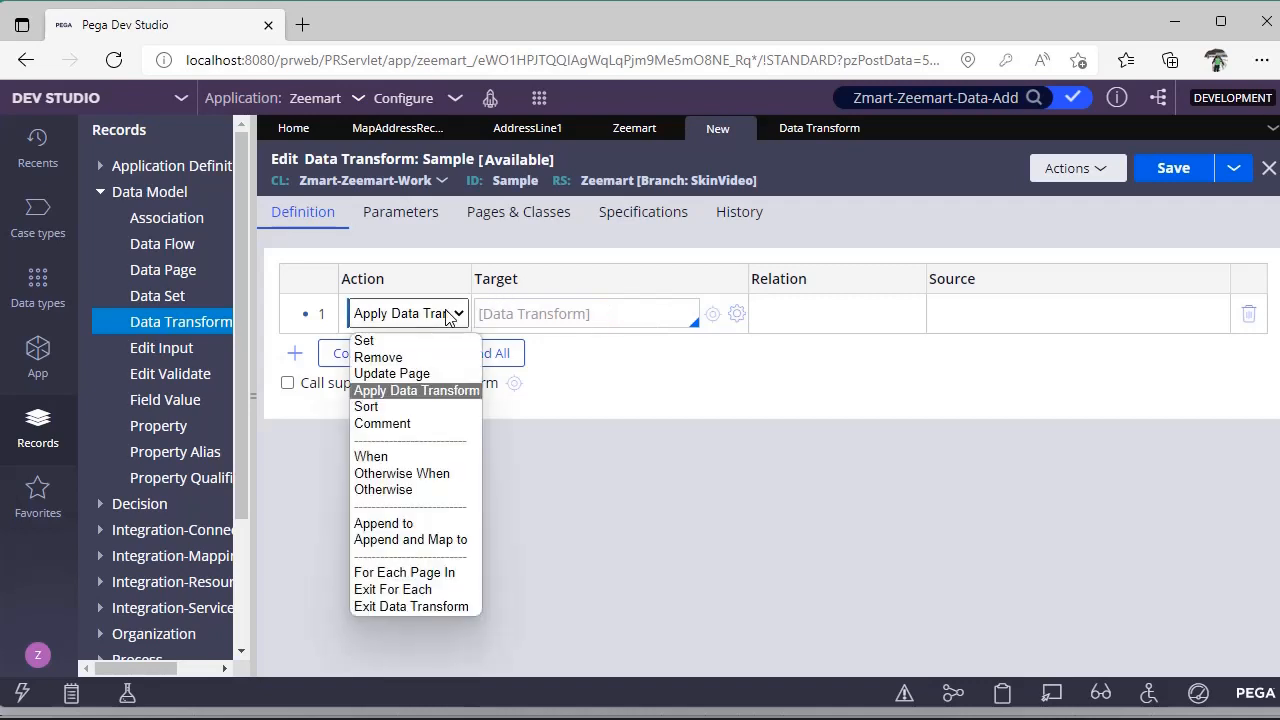
click(418, 424)
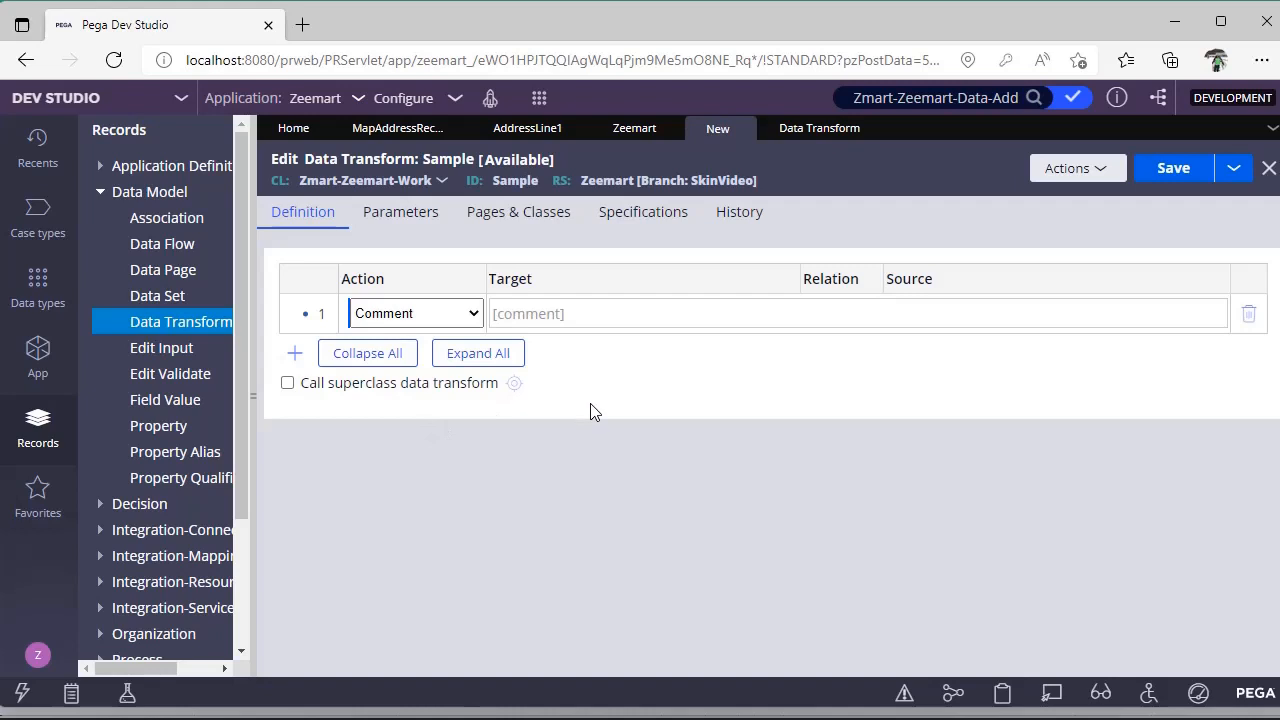
Enter the sample text "sjfbadsjbfja" in the Comment row and erase it again.
click(662, 312)
text(sjfbadsjbfja)
key(BackSpace)
key(BackSpace)
key(BackSpace)
key(BackSpace)
key(BackSpace)
key(BackSpace)
key(BackSpace)
key(BackSpace)
key(BackSpace)
key(BackSpace)
key(BackSpace)
key(BackSpace)
Change the first row's action from Comment to For Each Page In.
click(430, 316)
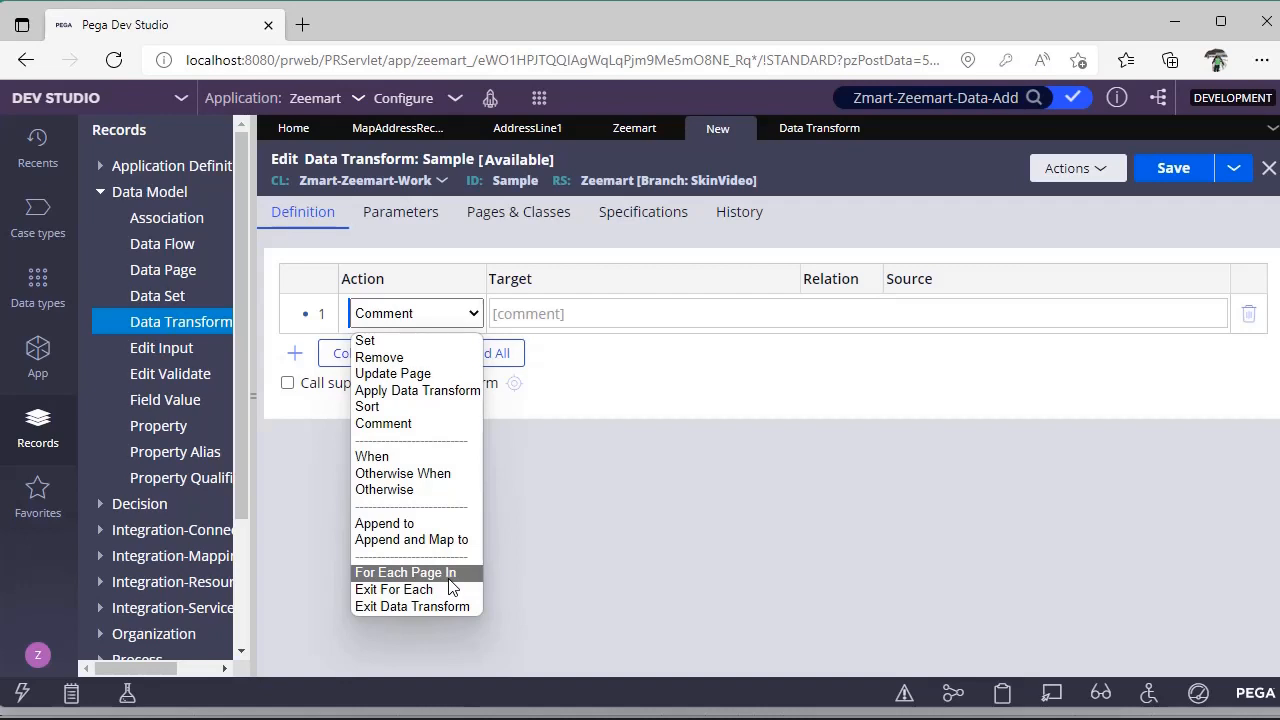
click(410, 572)
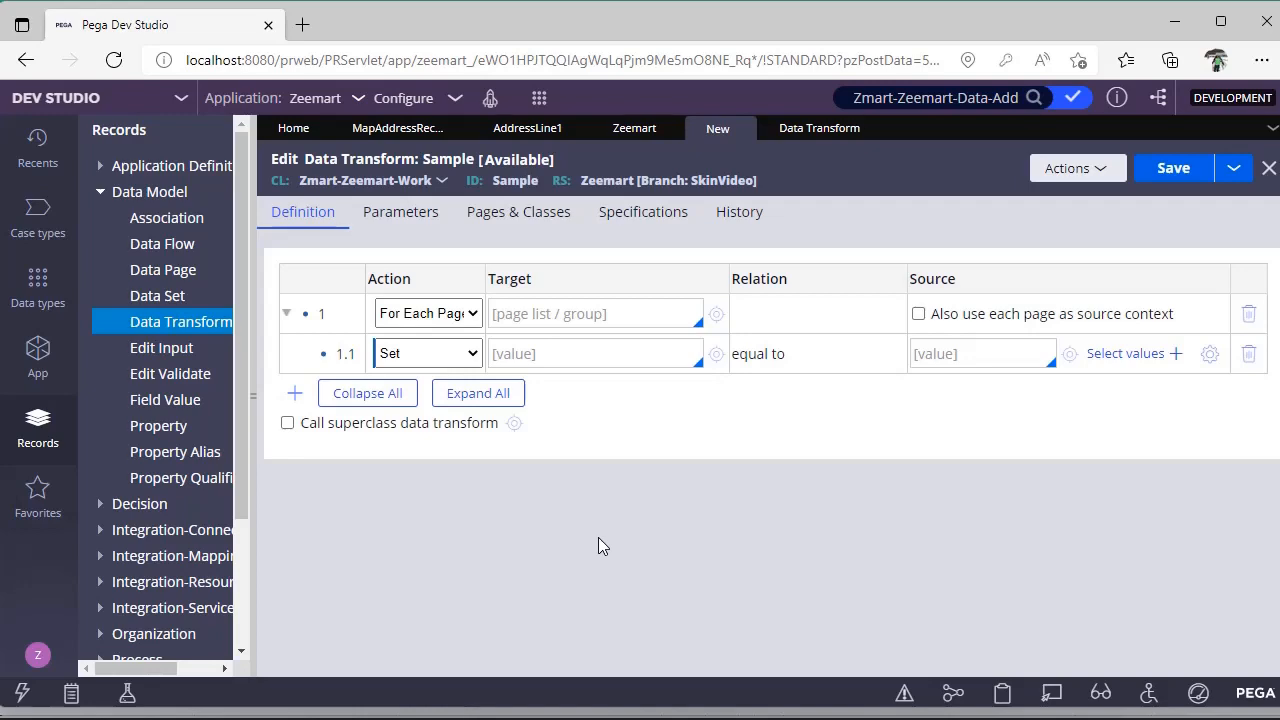
Switch to the OpenOffice Writer notes and write a for() loop skeleton with opening and closing braces below Rule-Obj-Model.
key(alt+Tab)
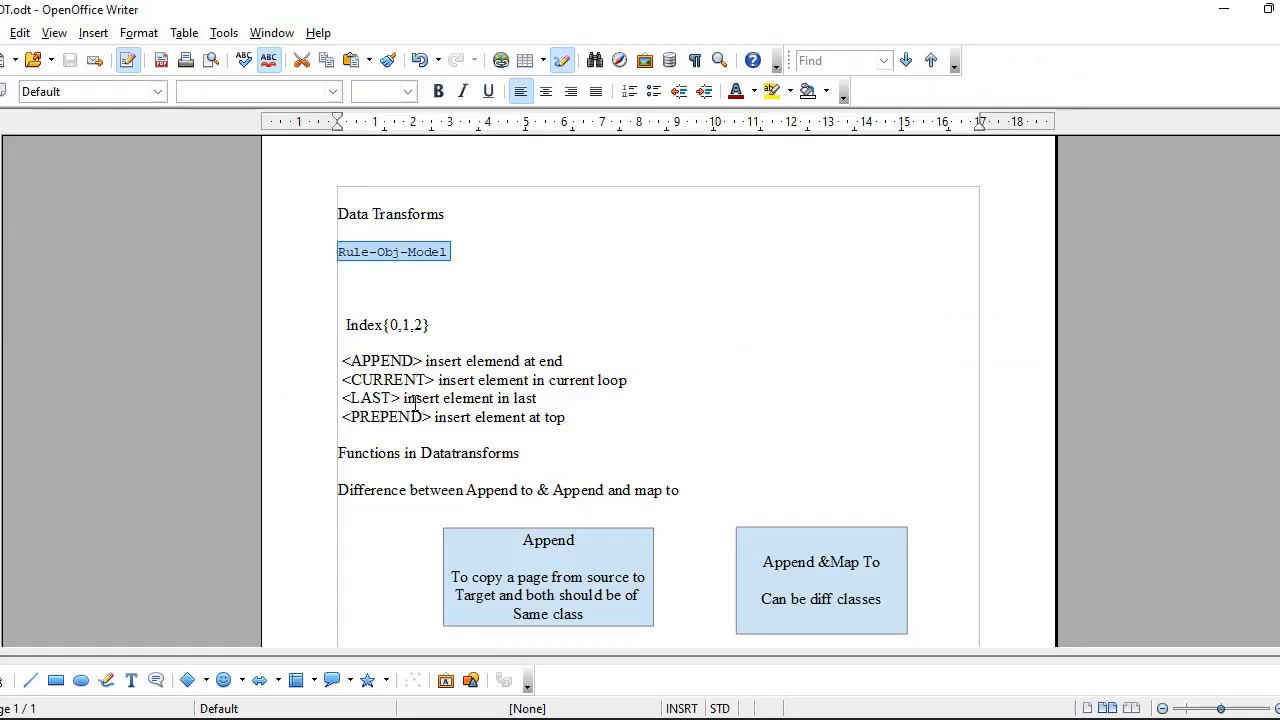
key(Down)
key(Return)
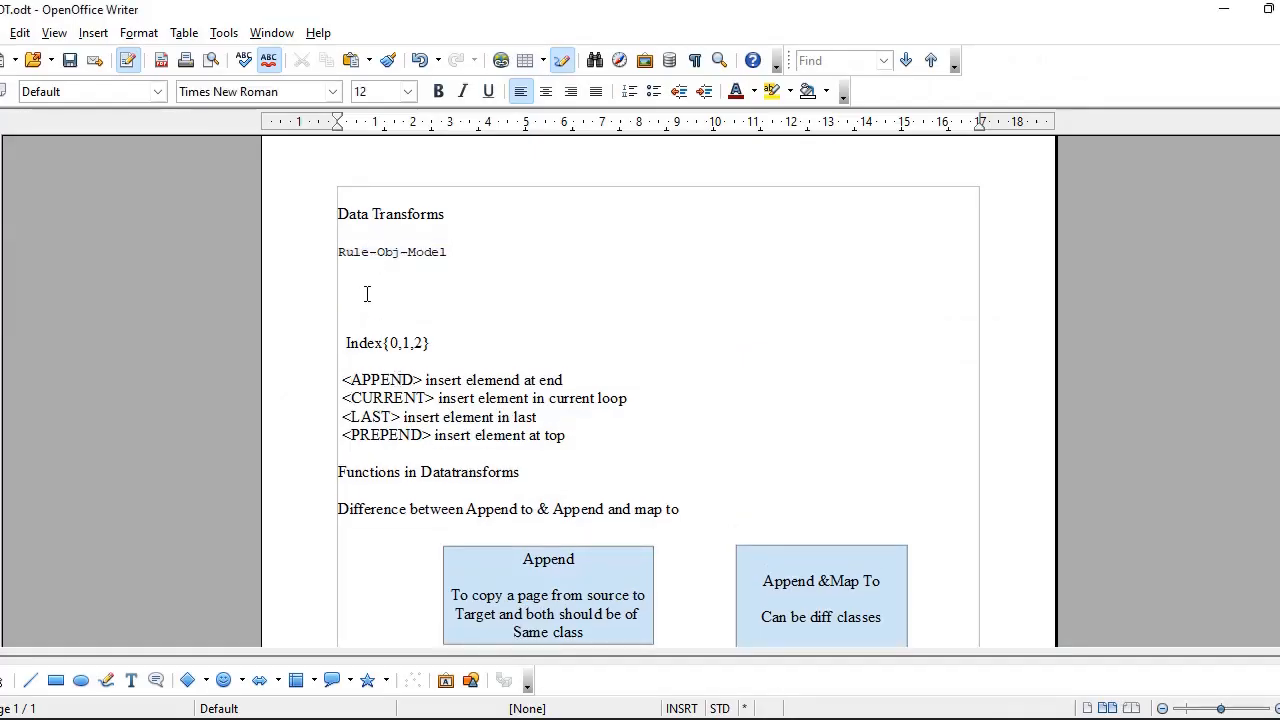
text(for())
key(Return)
text({)
key(Return)
text({)
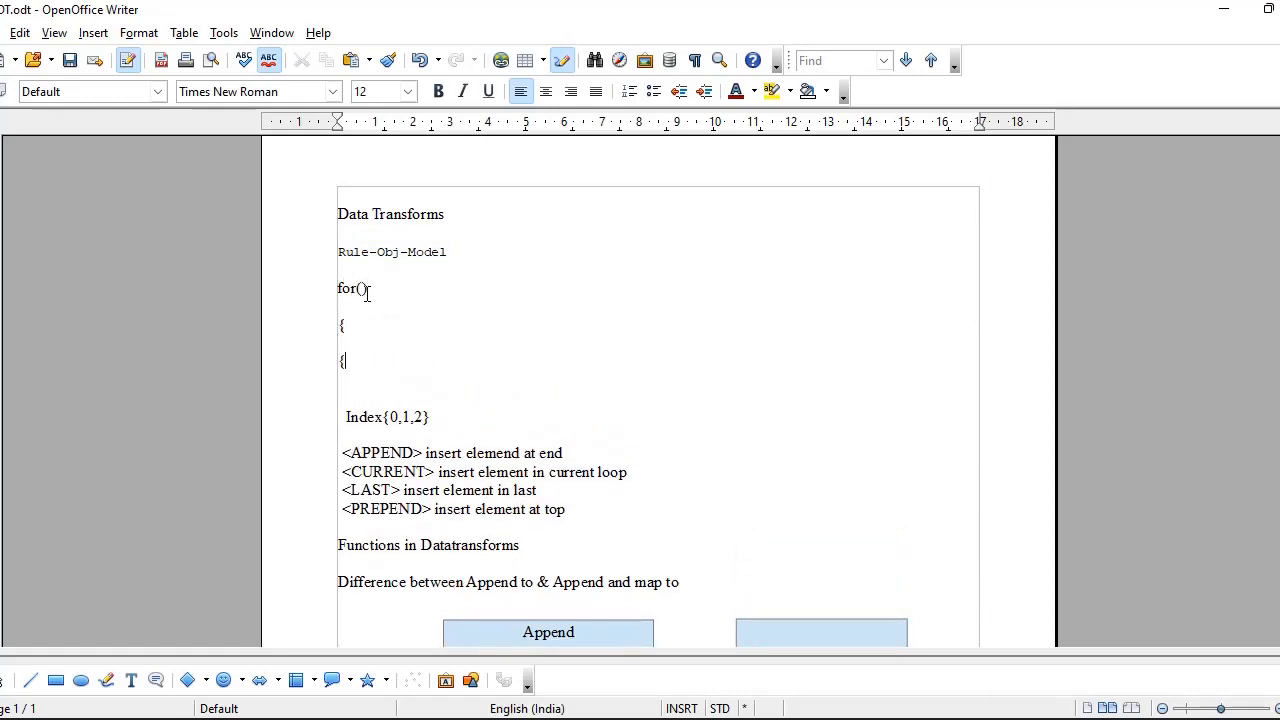
key(BackSpace)
text(})
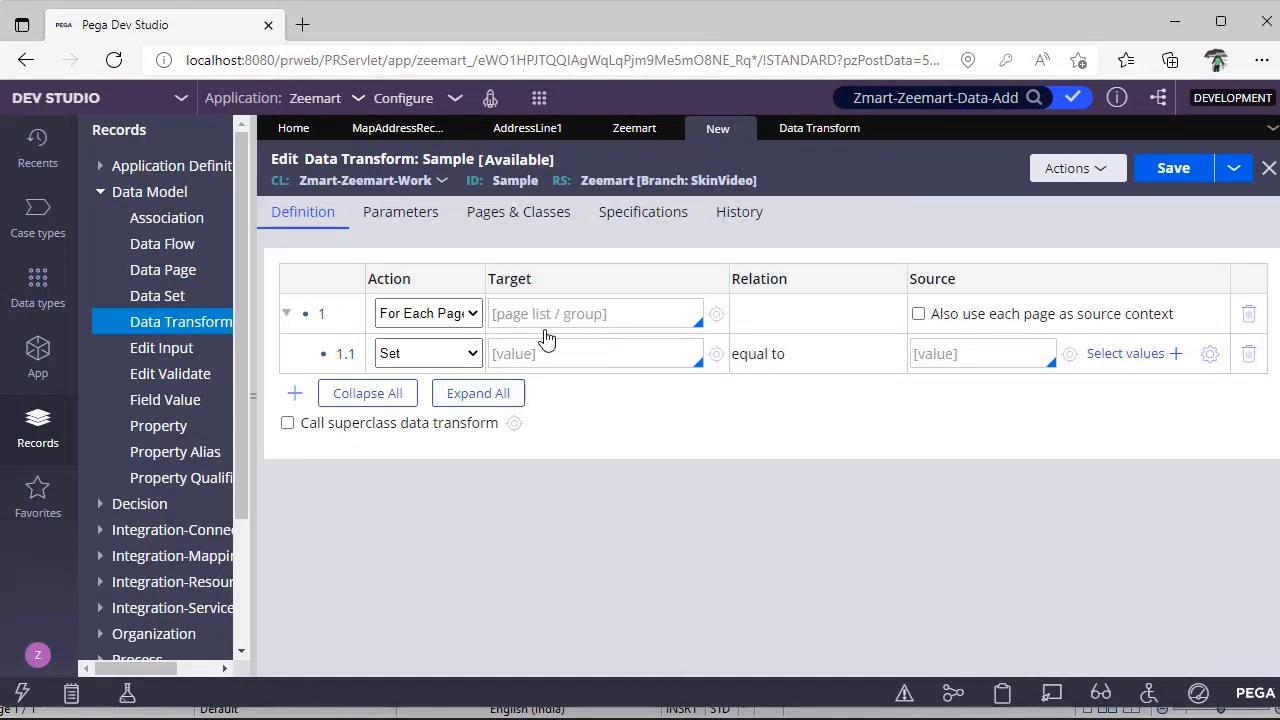
Back in Pega Dev Studio, set the For Each Page In row's target to .AddressList.
click(631, 318)
text(.)
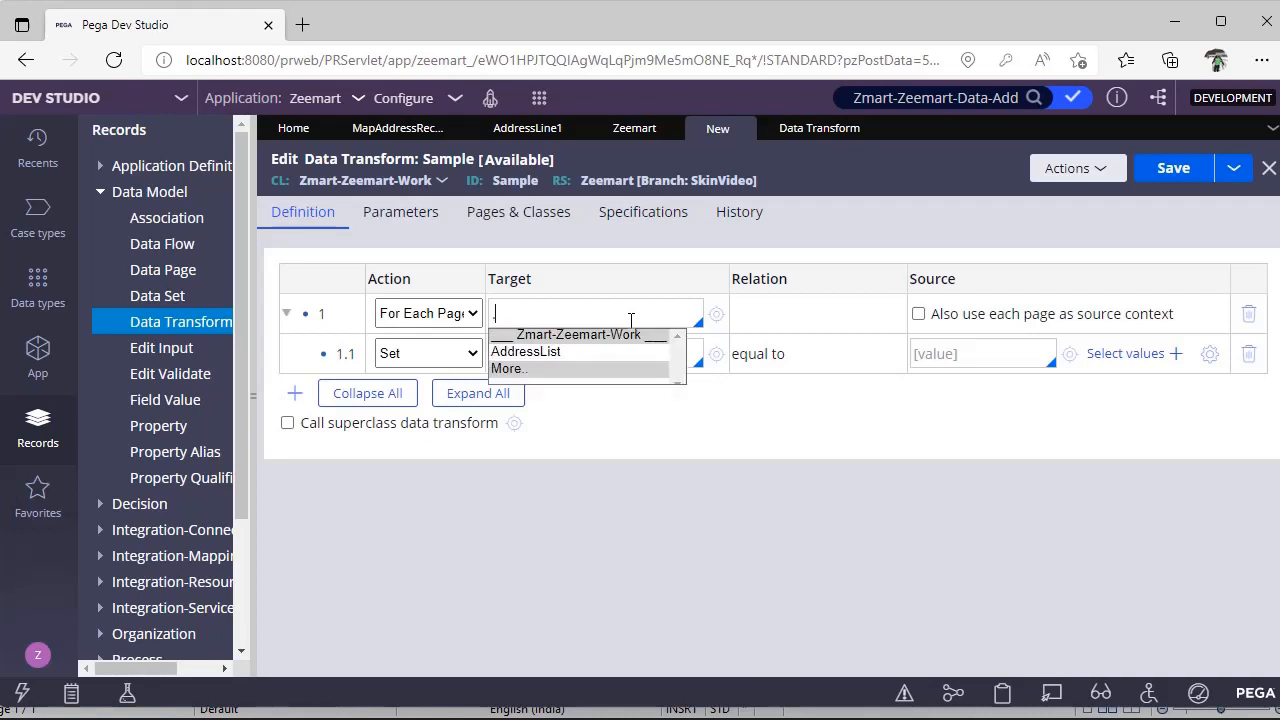
key(Down)
key(Return)
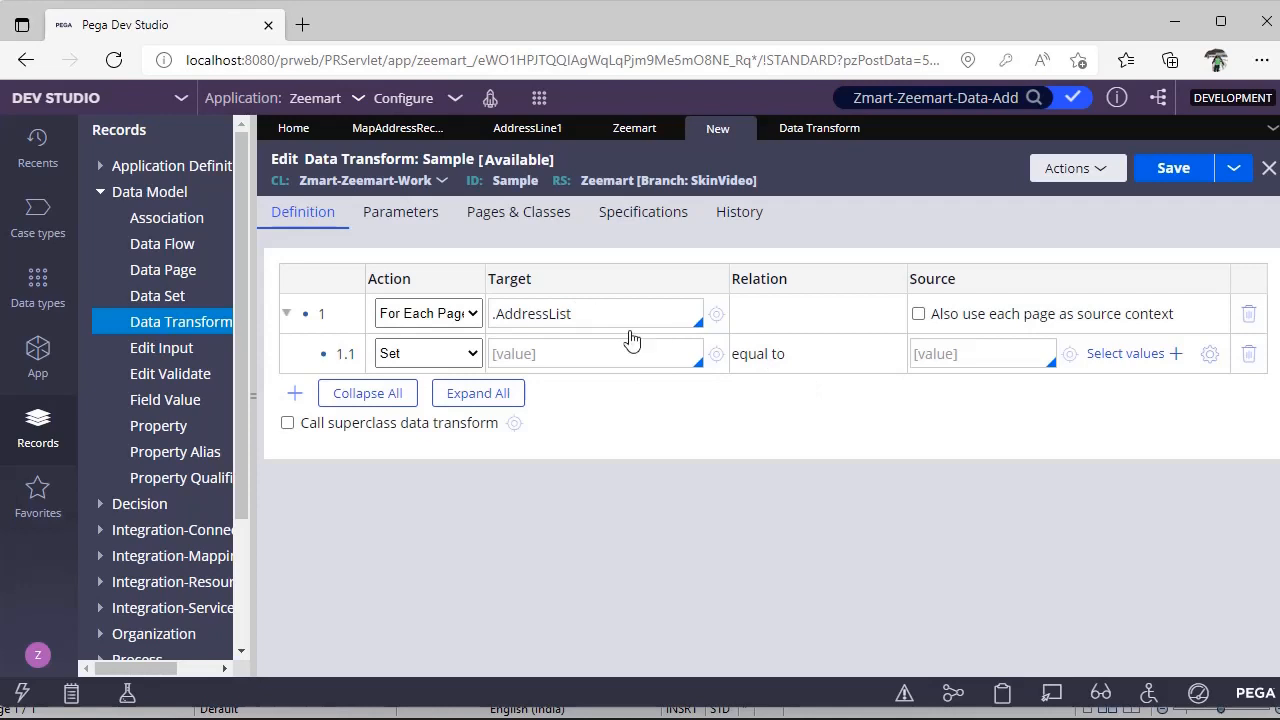
Enter Primary.BillingAmount as the source of nested Set row 1.1 and clear it again.
click(971, 357)
text(.)
key(Down)
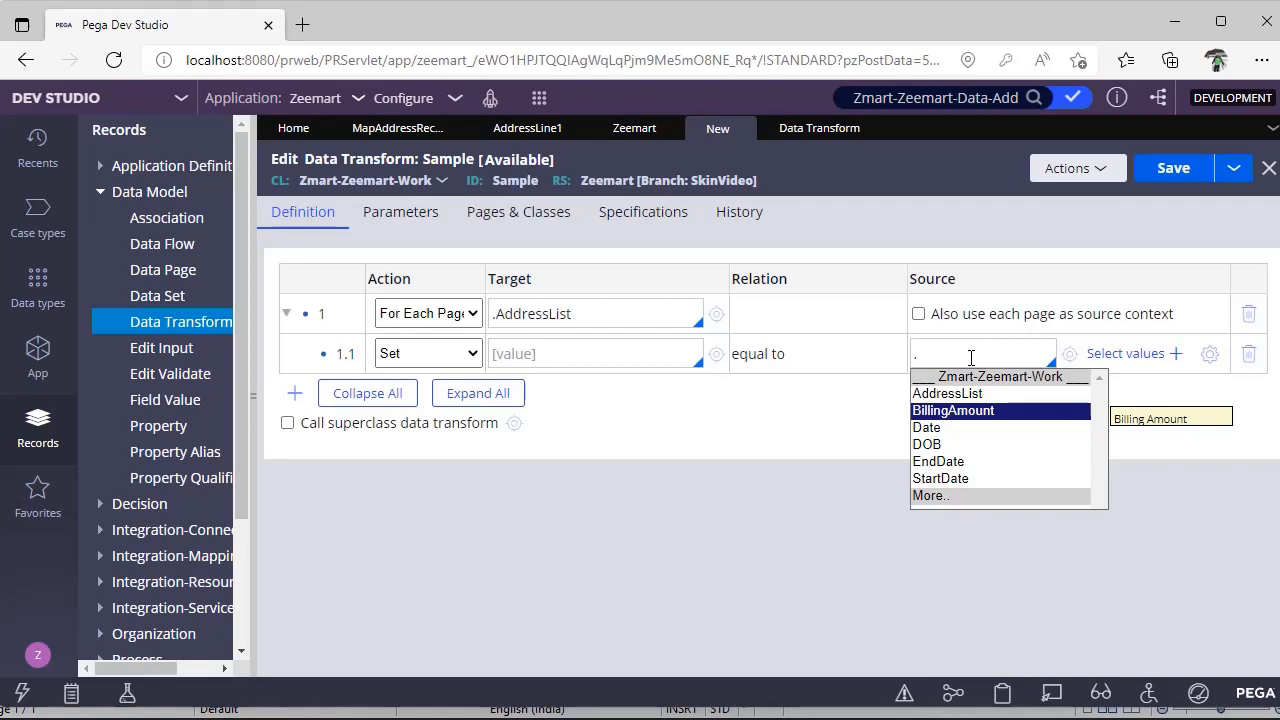
key(BackSpace)
text(Primary.)
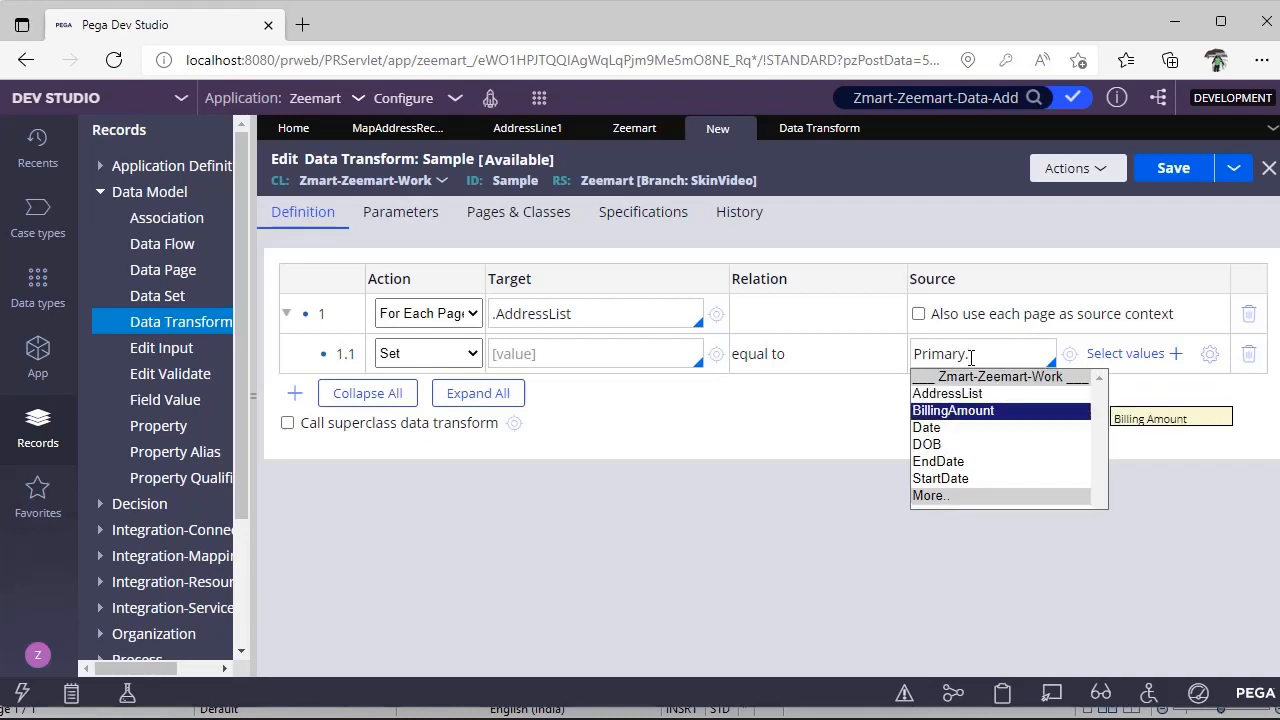
click(955, 408)
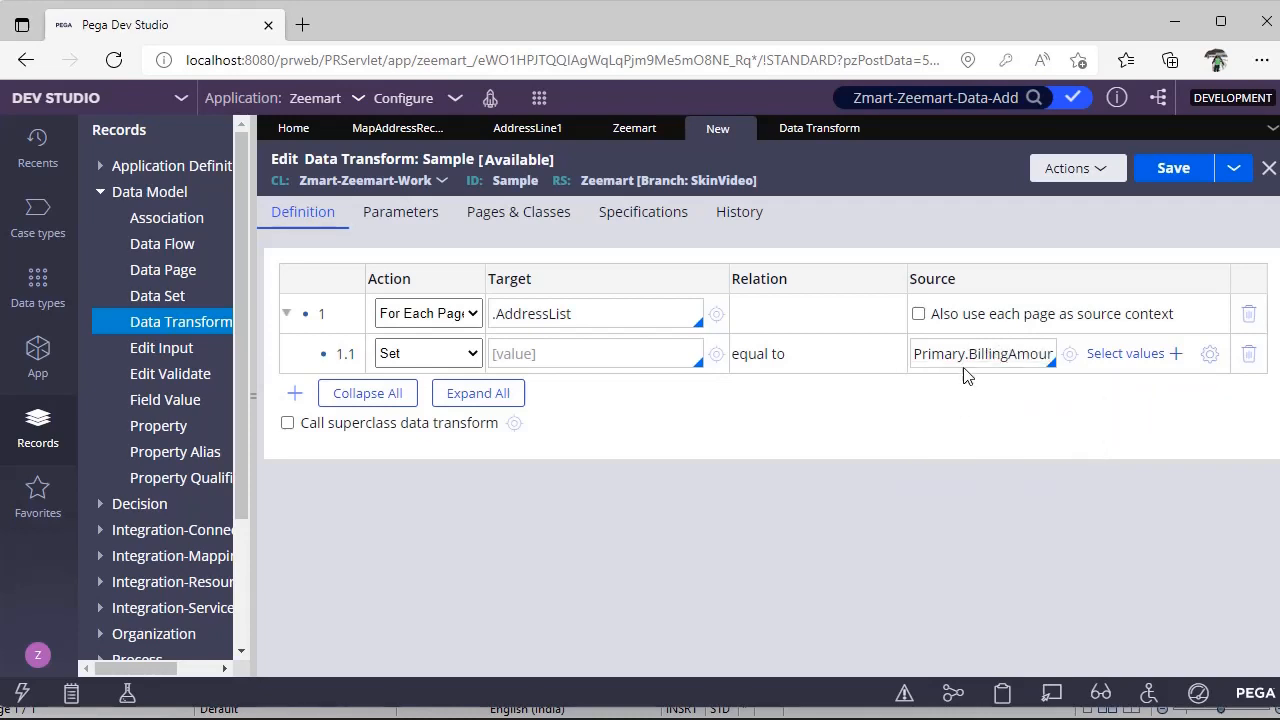
double_click(966, 357)
key(BackSpace)
Compare the property suggestions for row 1.1's source with "Also use each page as source context" enabled and disabled.
click(651, 318)
drag(572, 314, 488, 314)
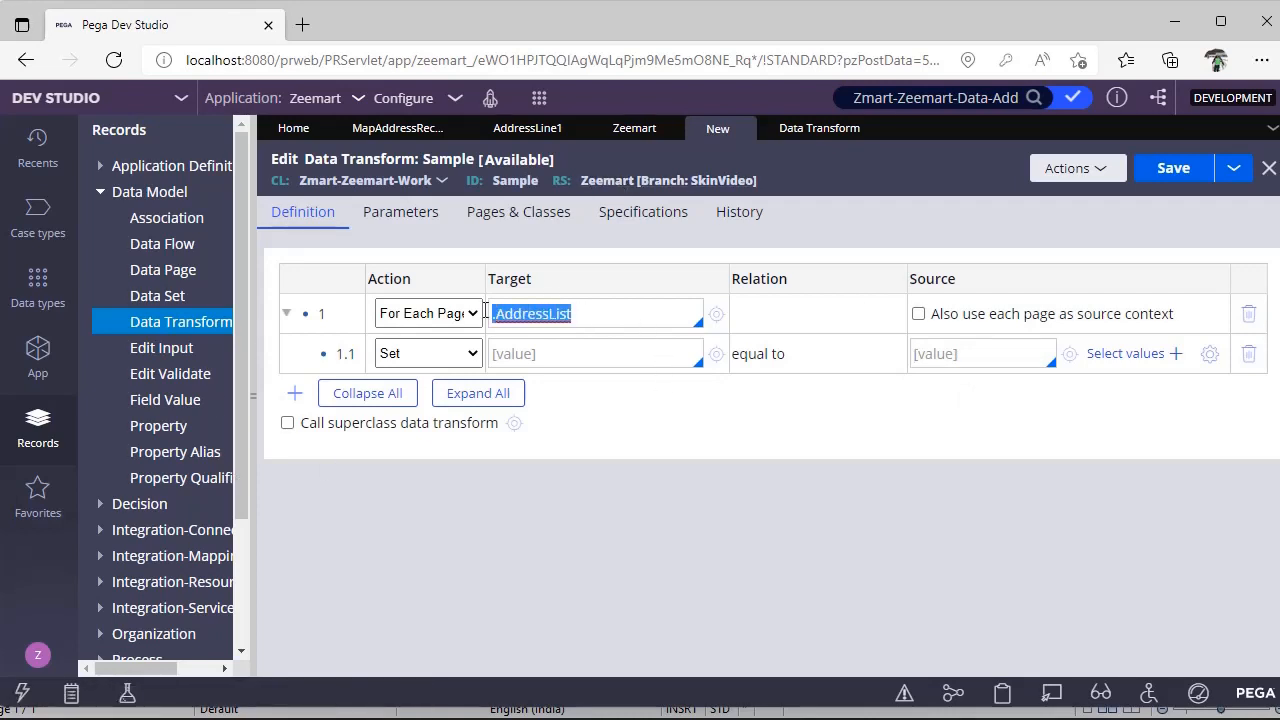
click(918, 315)
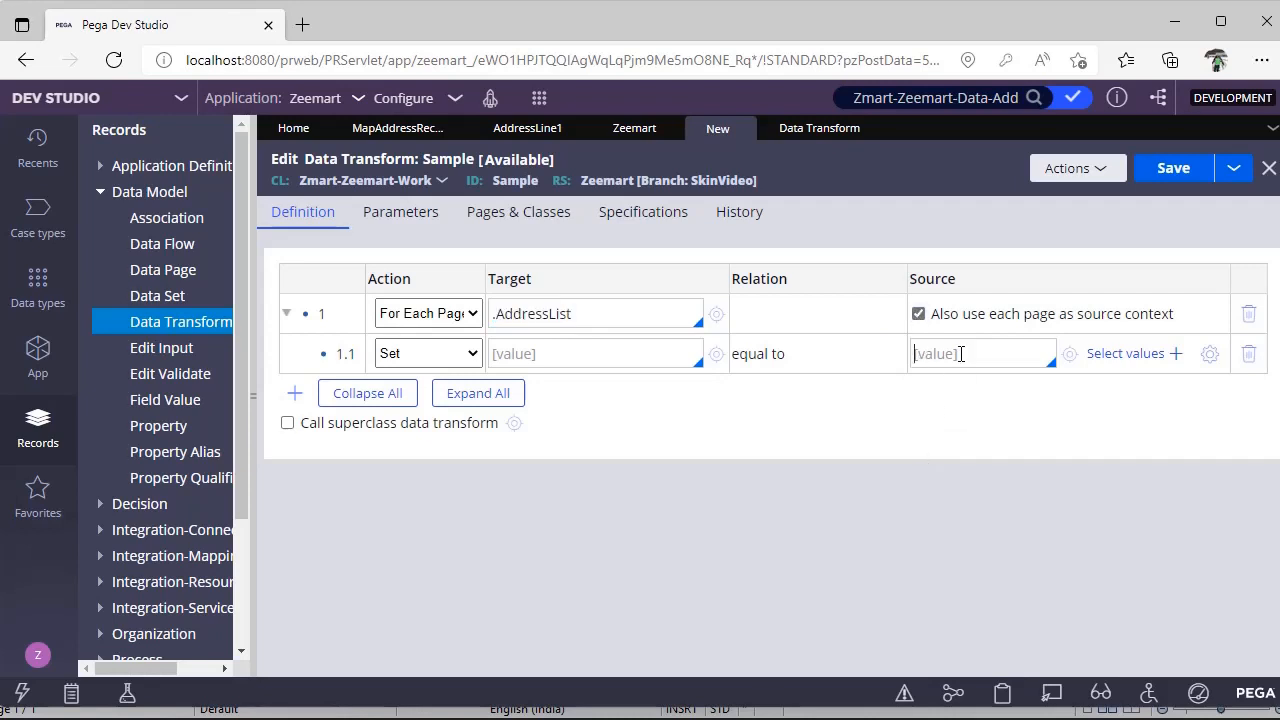
text(.)
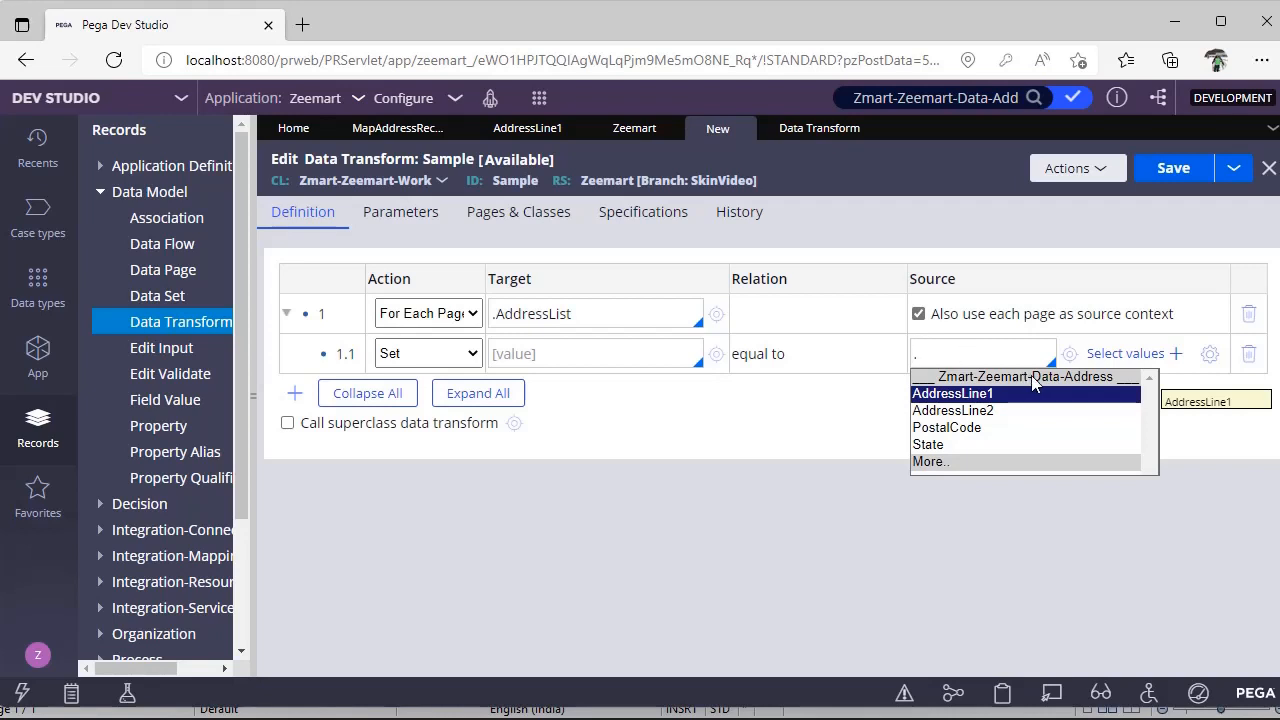
click(918, 314)
text(.)
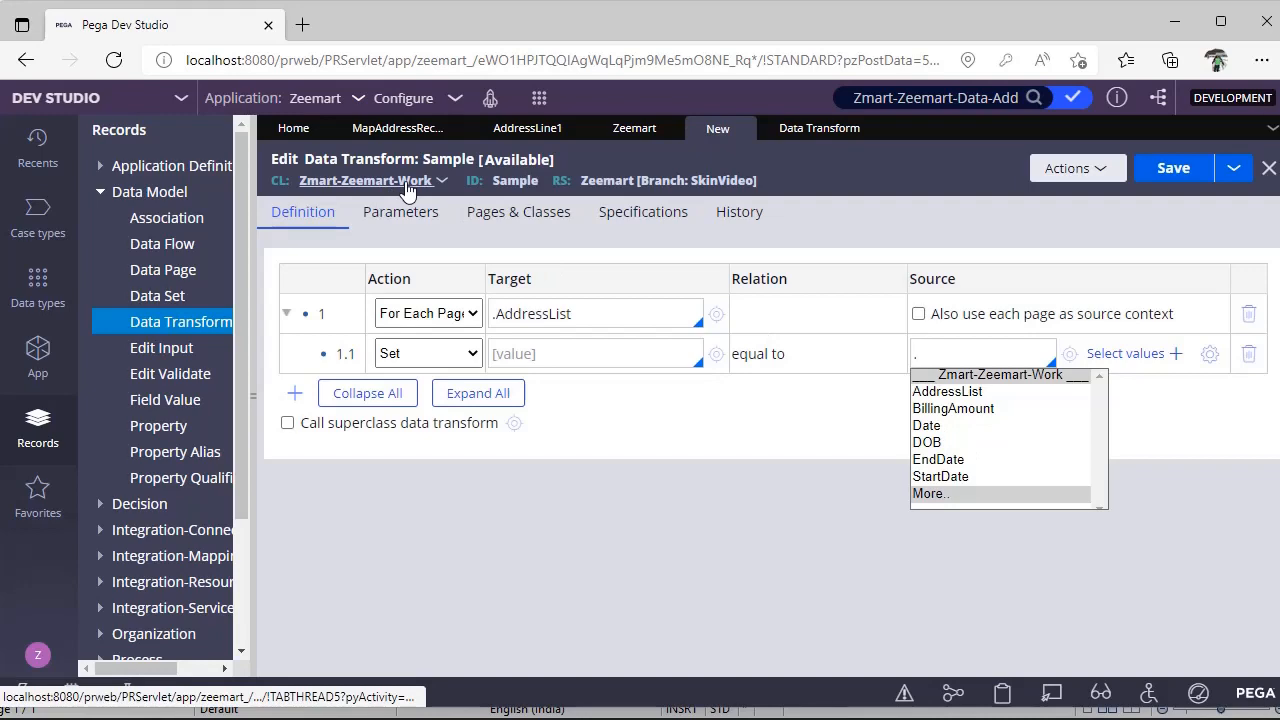
Switch to the OpenOffice Writer notes and add the lines addresslist(1) and addresslist(2) below the for() loop.
click(800, 449)
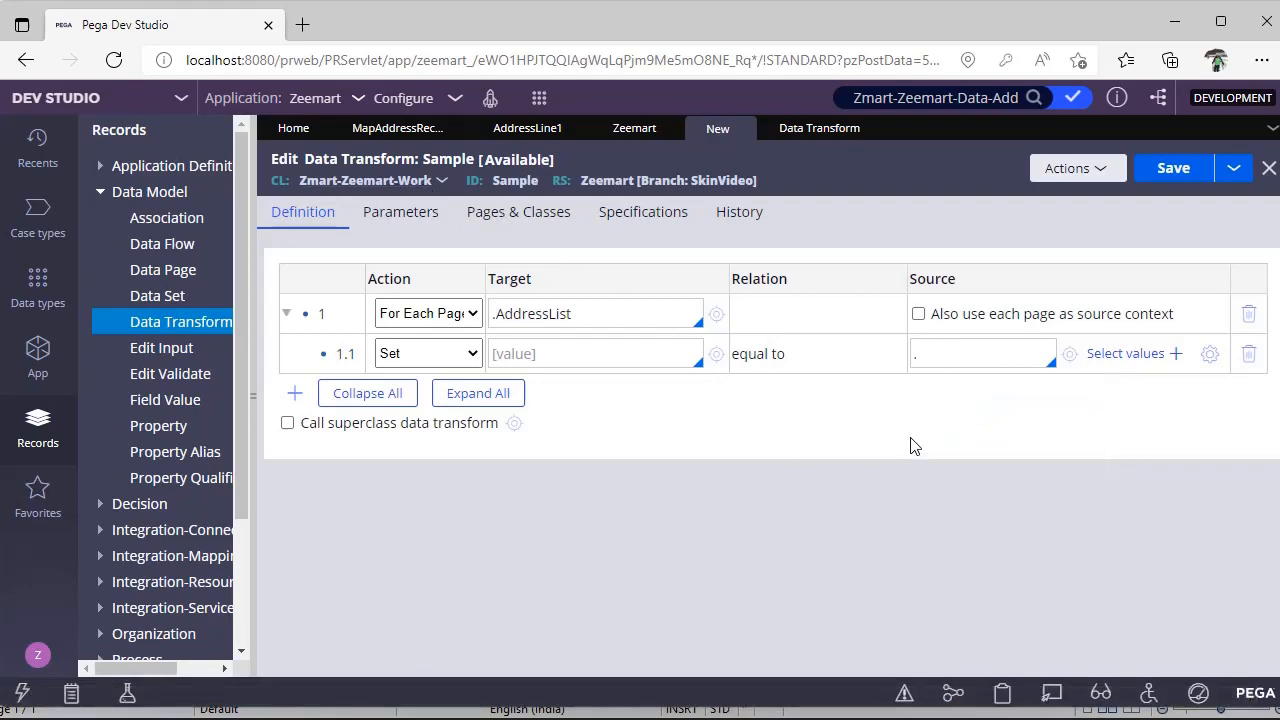
click(1210, 355)
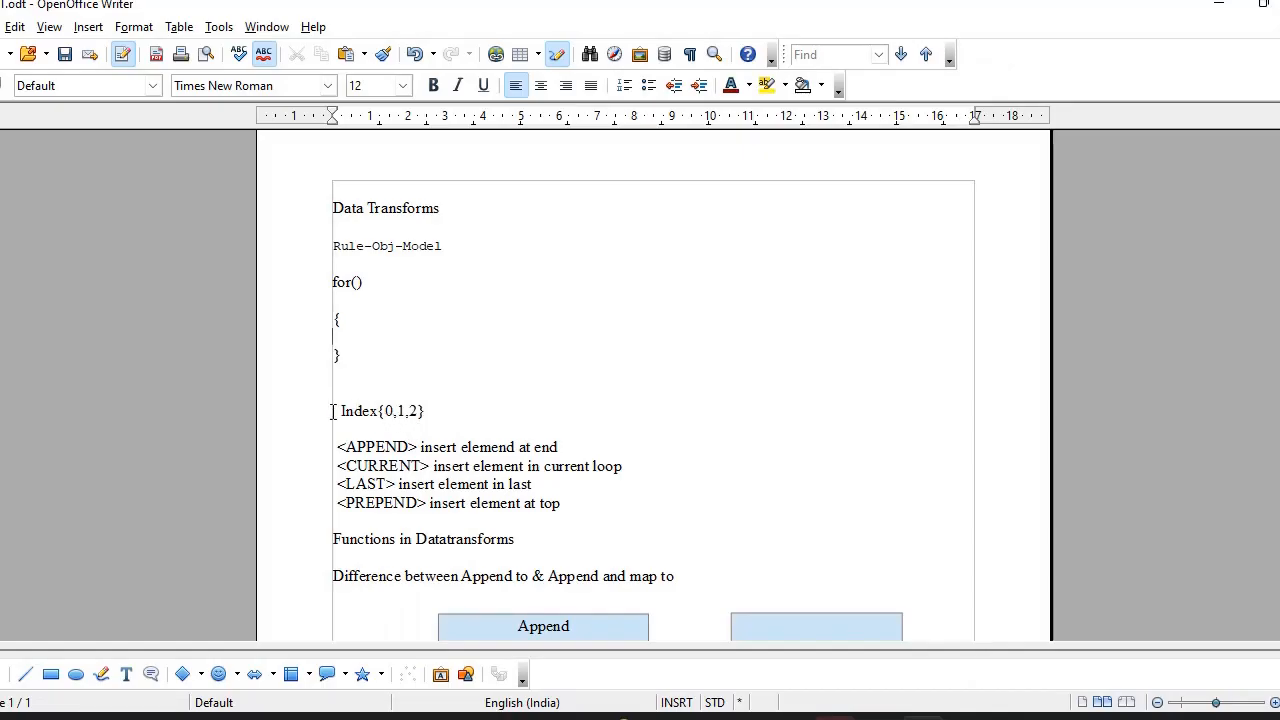
click(367, 367)
key(Return)
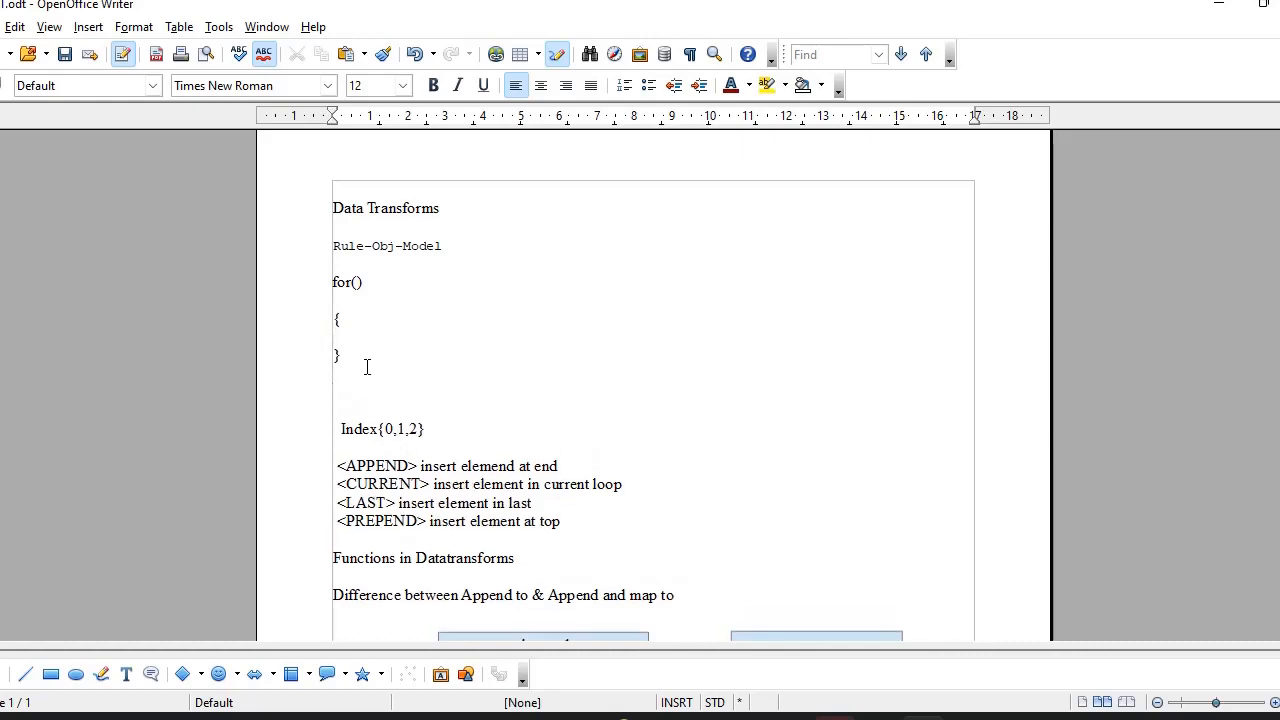
text(addresslist(1))
key(Return)
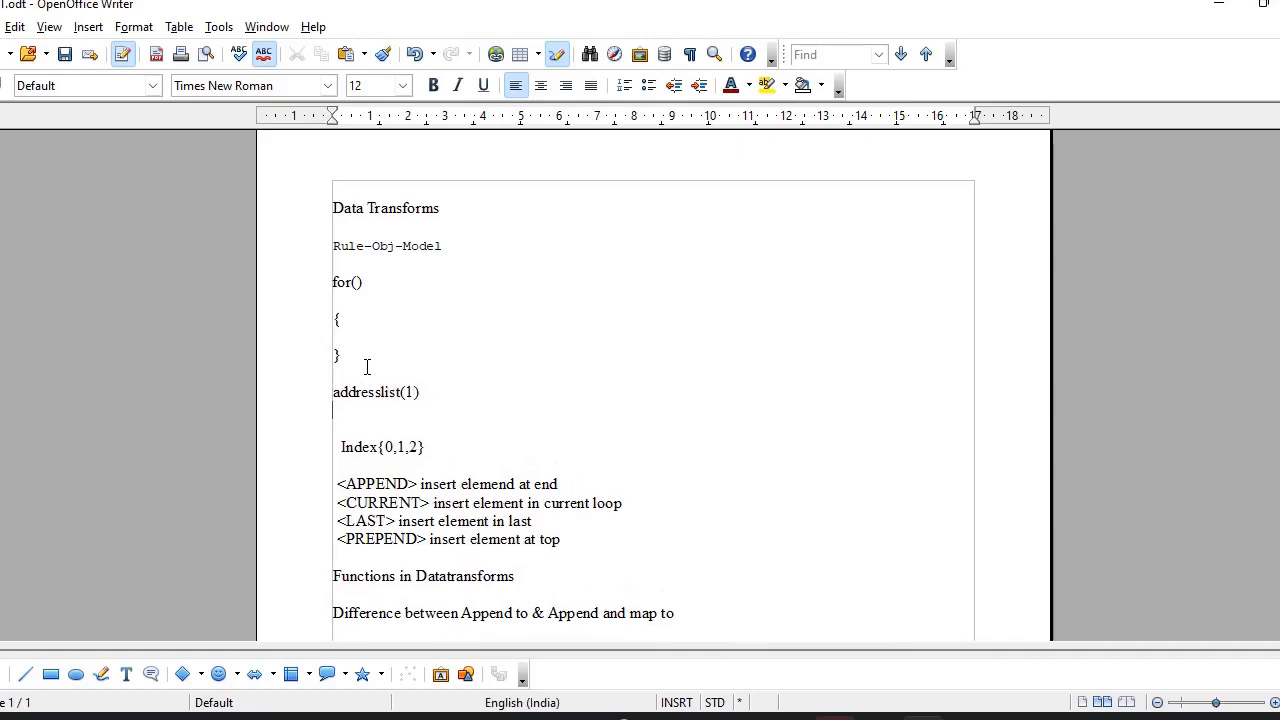
text(addresslist(2))
key(shift+Left)
key(Up)
key(shift+Right)
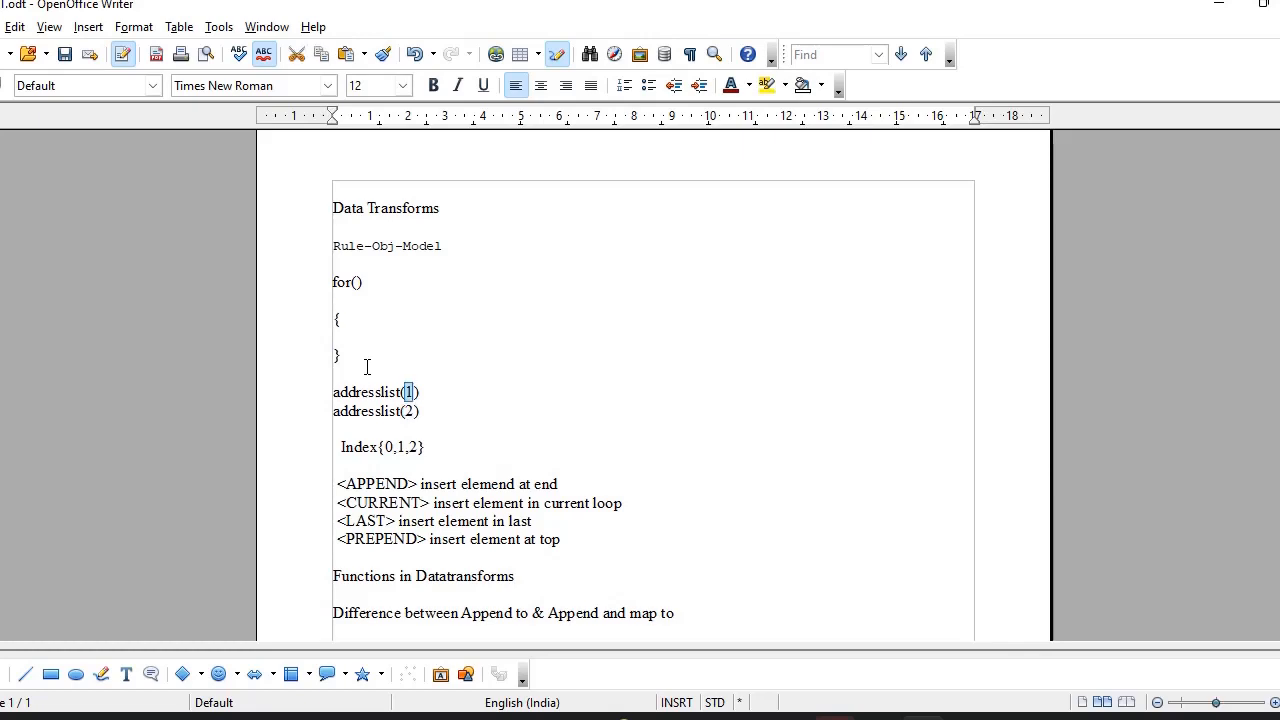
Change the Index line in the notes to Index{1,2,3..}.
click(417, 447)
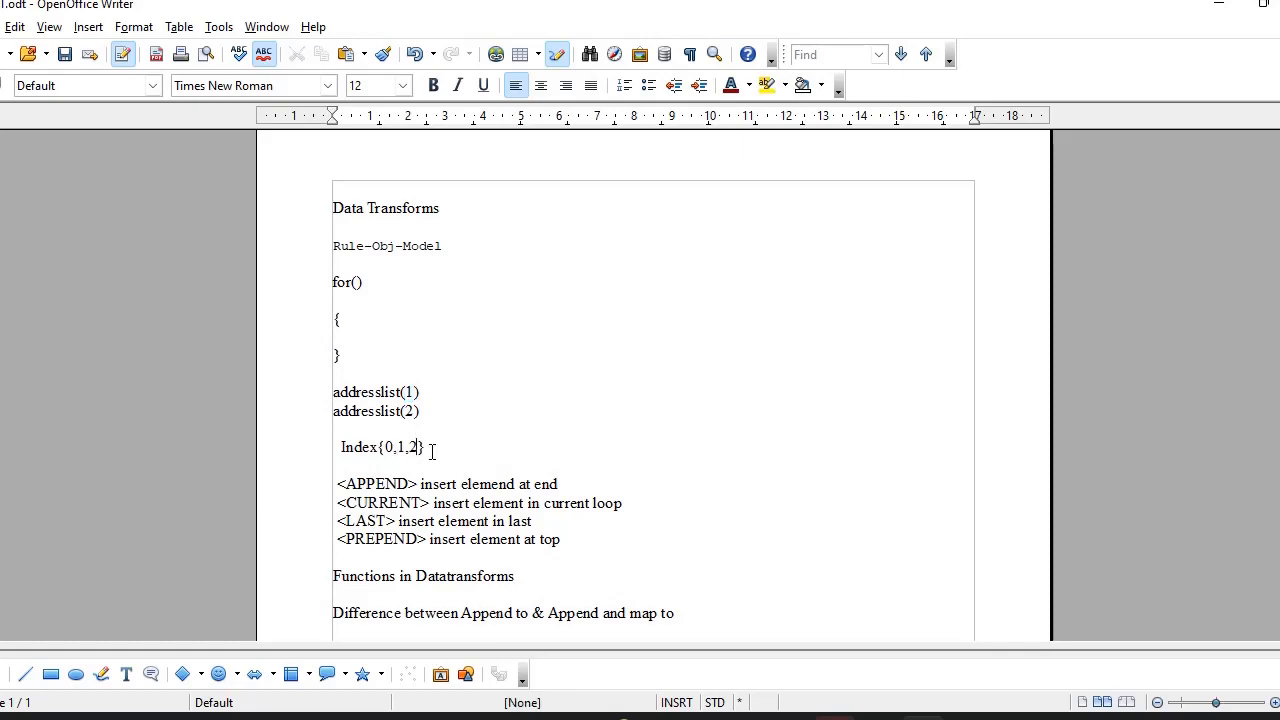
key(BackSpace)
key(BackSpace)
text(,3..)
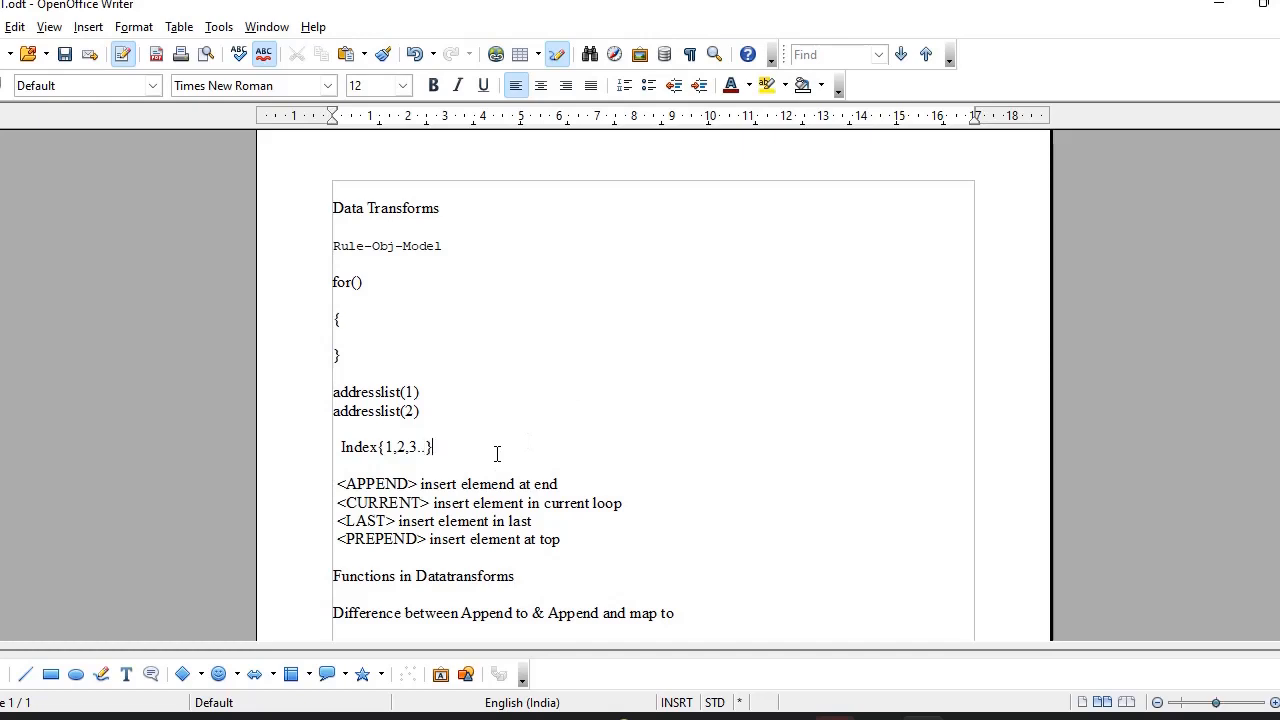
Insert blank line space between addresslist(1) and addresslist(2) in the notes.
click(443, 385)
key(Return)
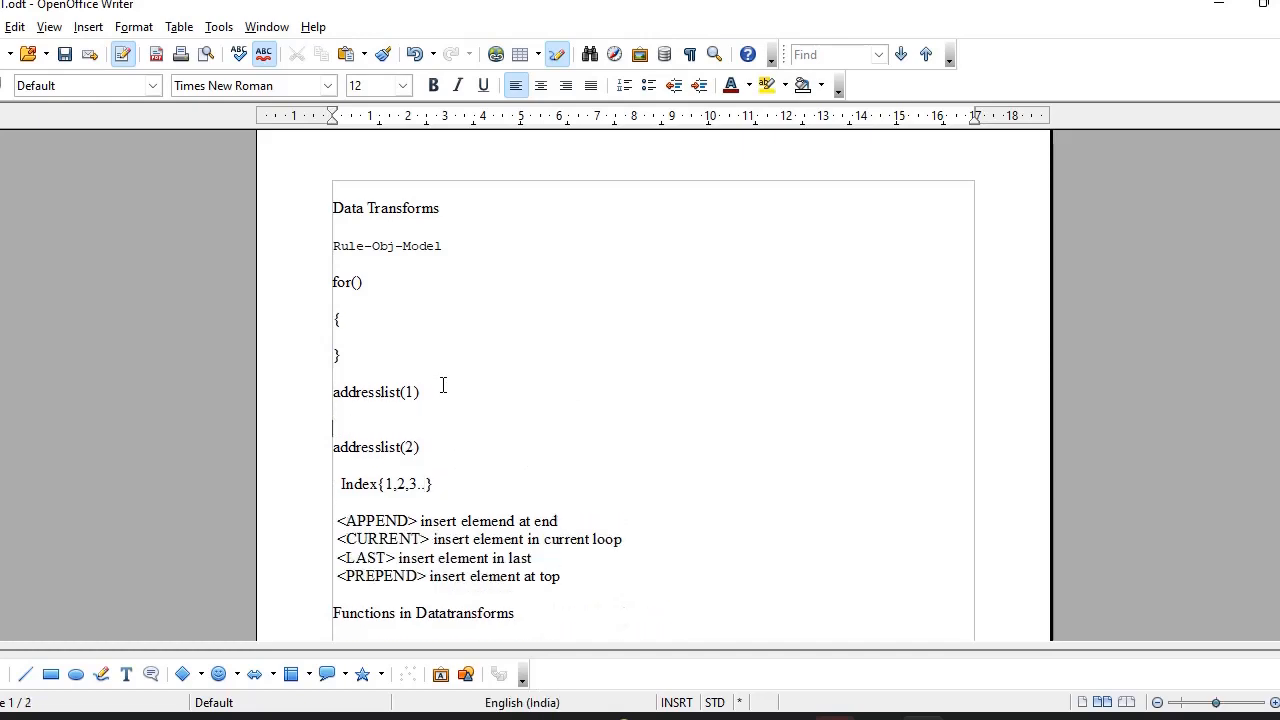
key(Return)
key(Up)
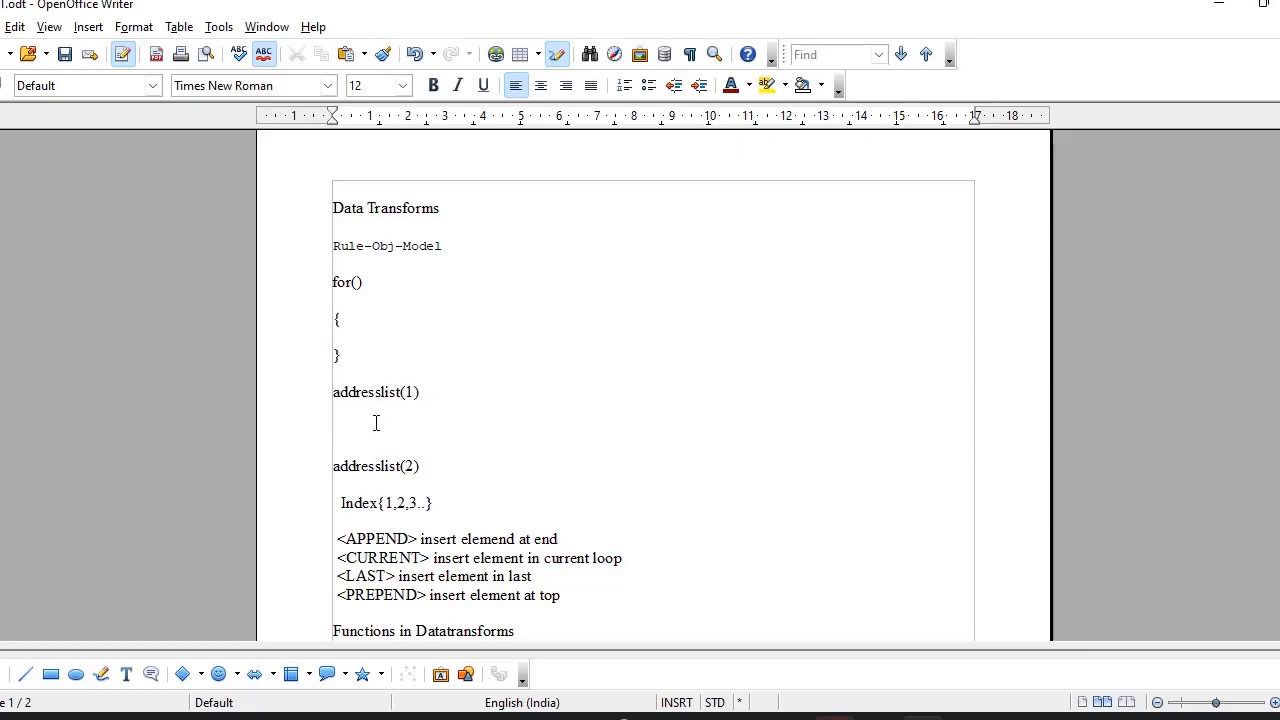
key(Delete)
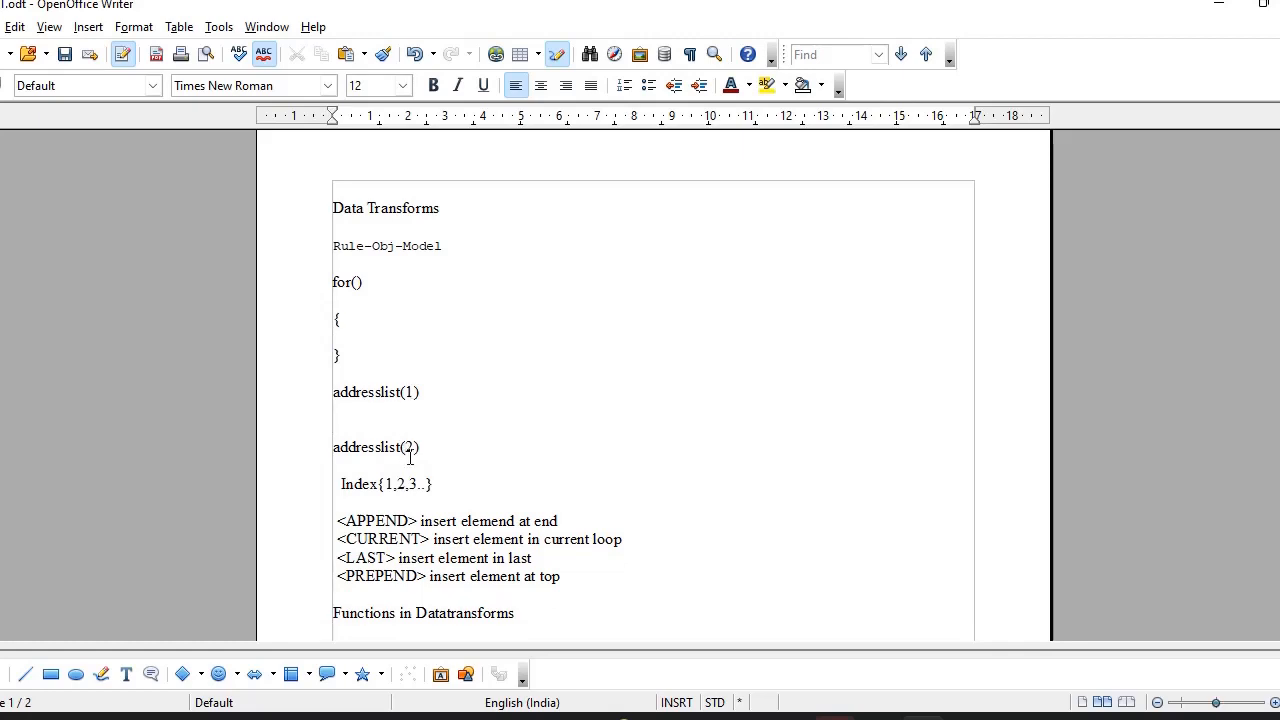
scroll(497, 443, down, 1)
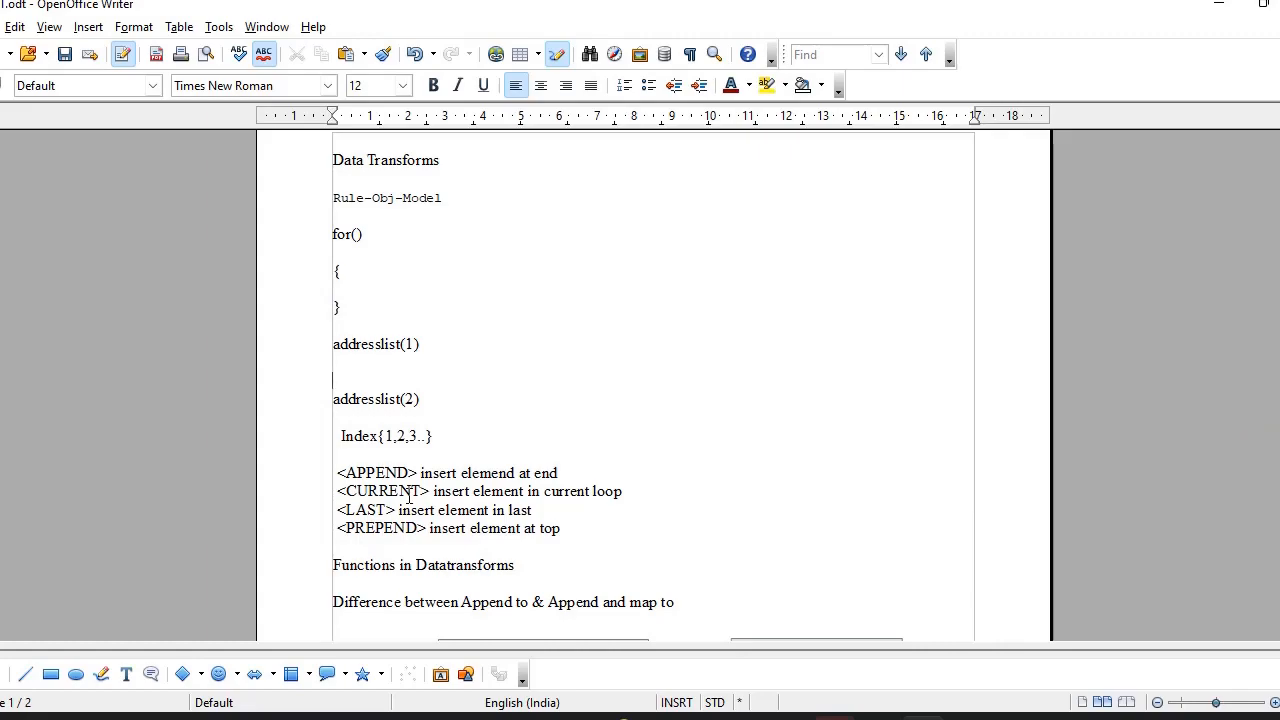
Back in Pega Dev Studio, enable "Also use each page as source context" for the .AddressList row and append a new row.
key(alt+Tab)
click(612, 316)
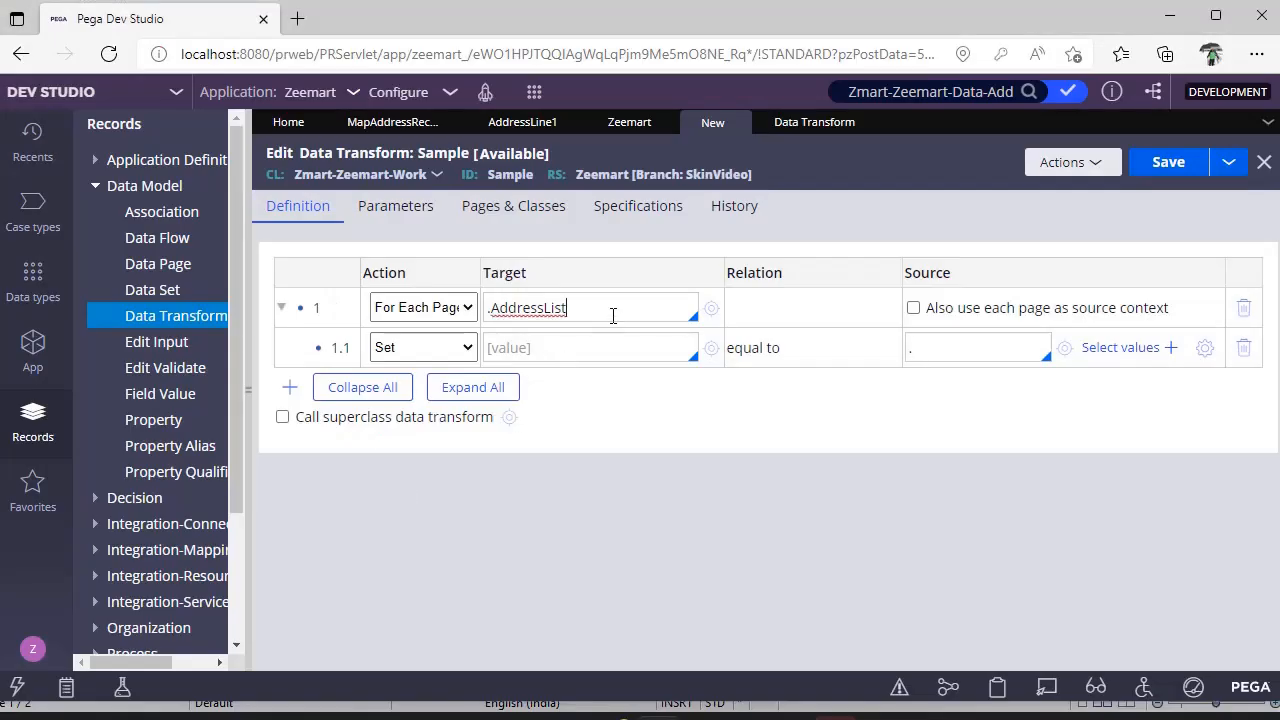
click(913, 308)
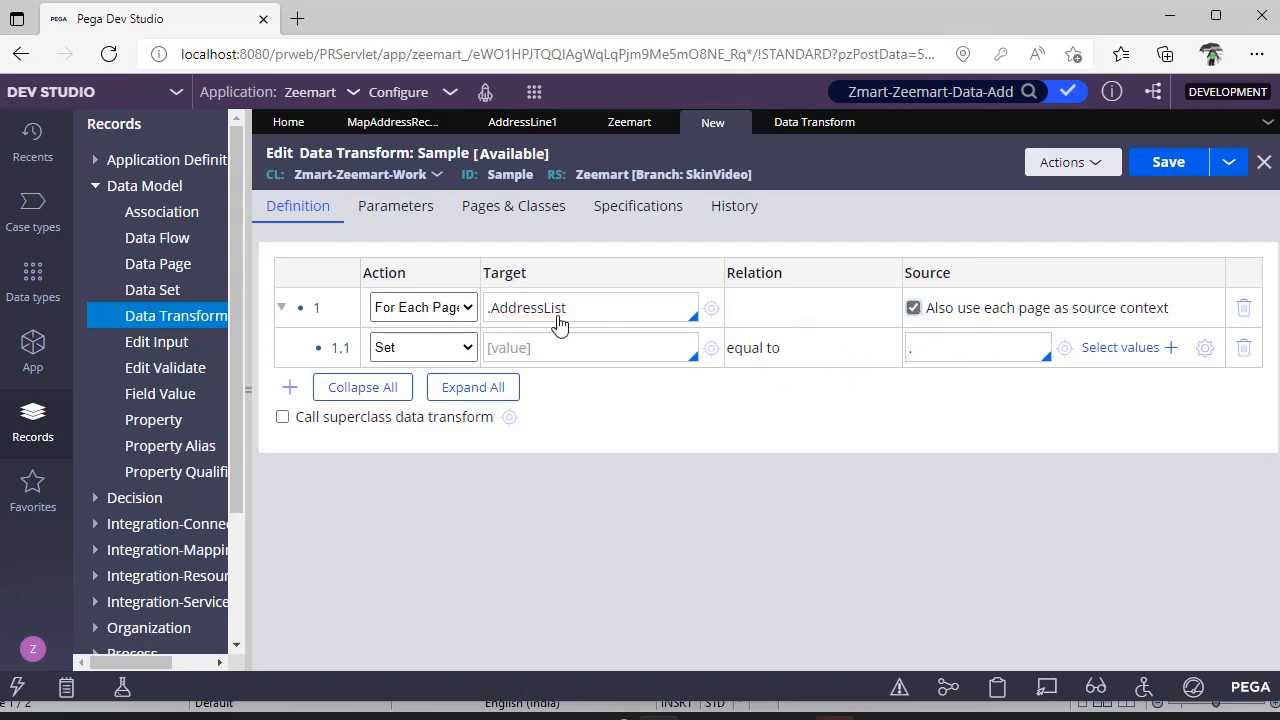
click(289, 387)
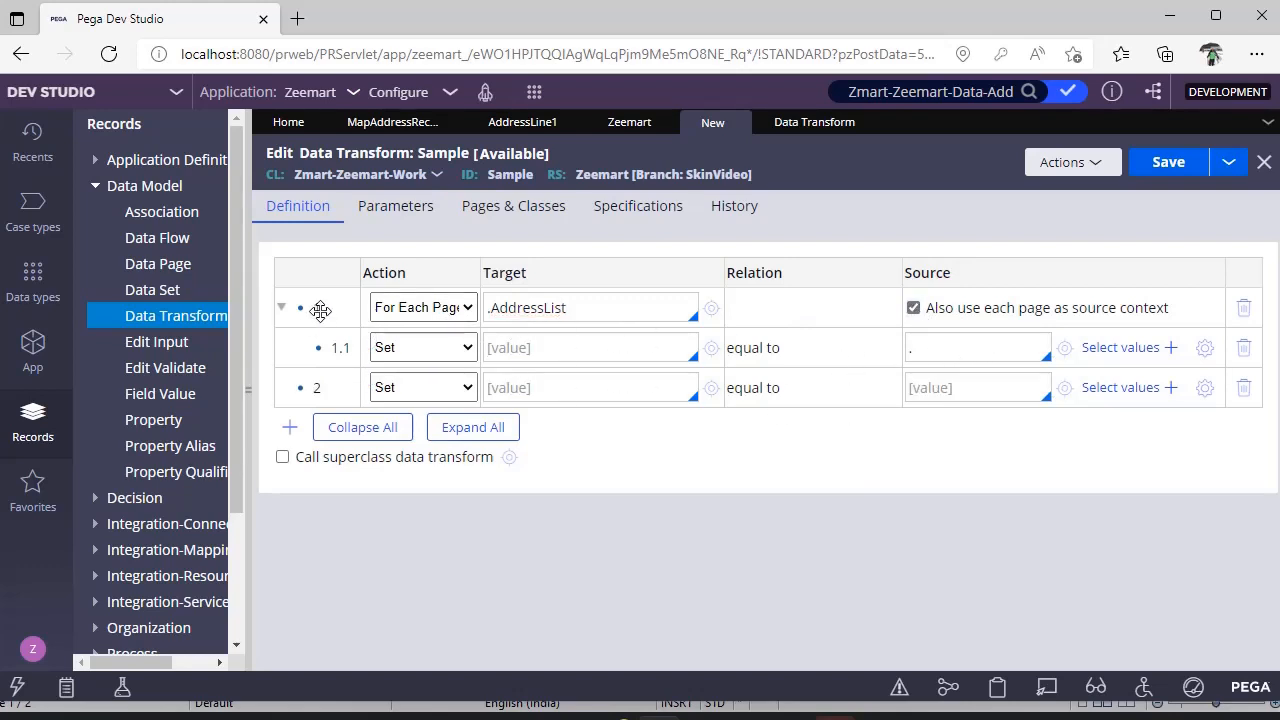
Insert a sibling row above the For Each Page In row and delete it again.
right_click(317, 310)
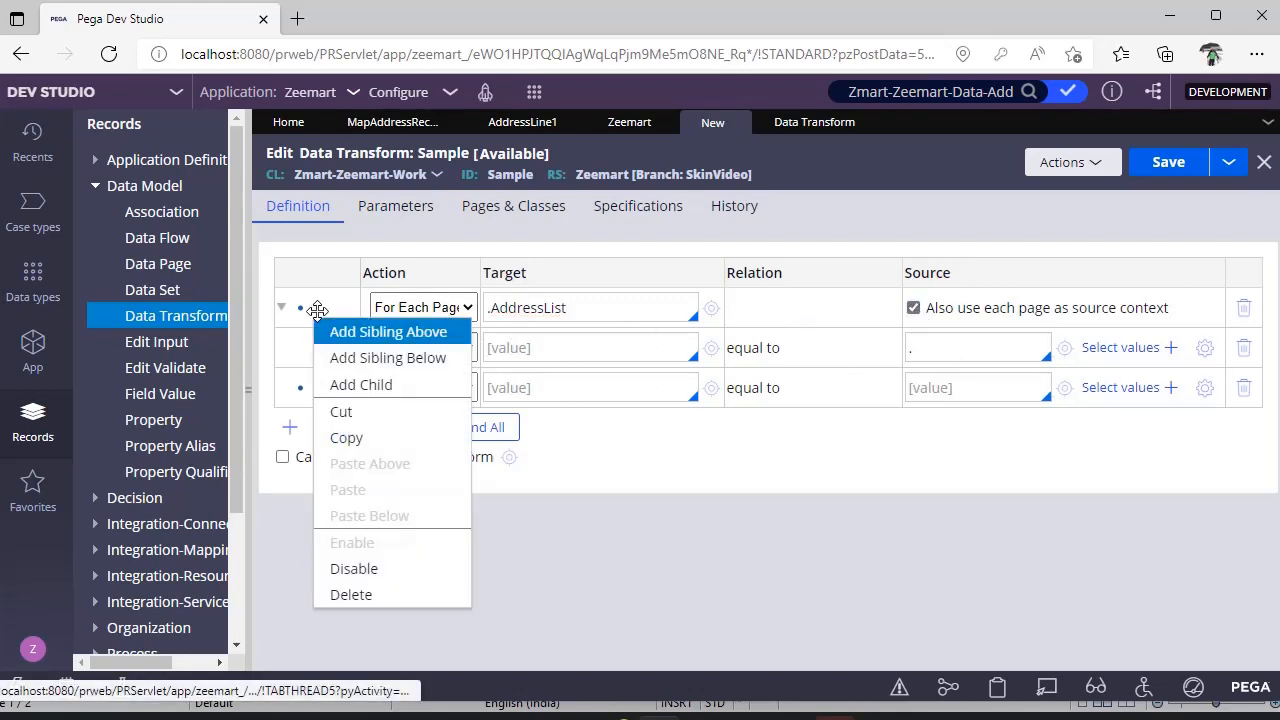
click(426, 343)
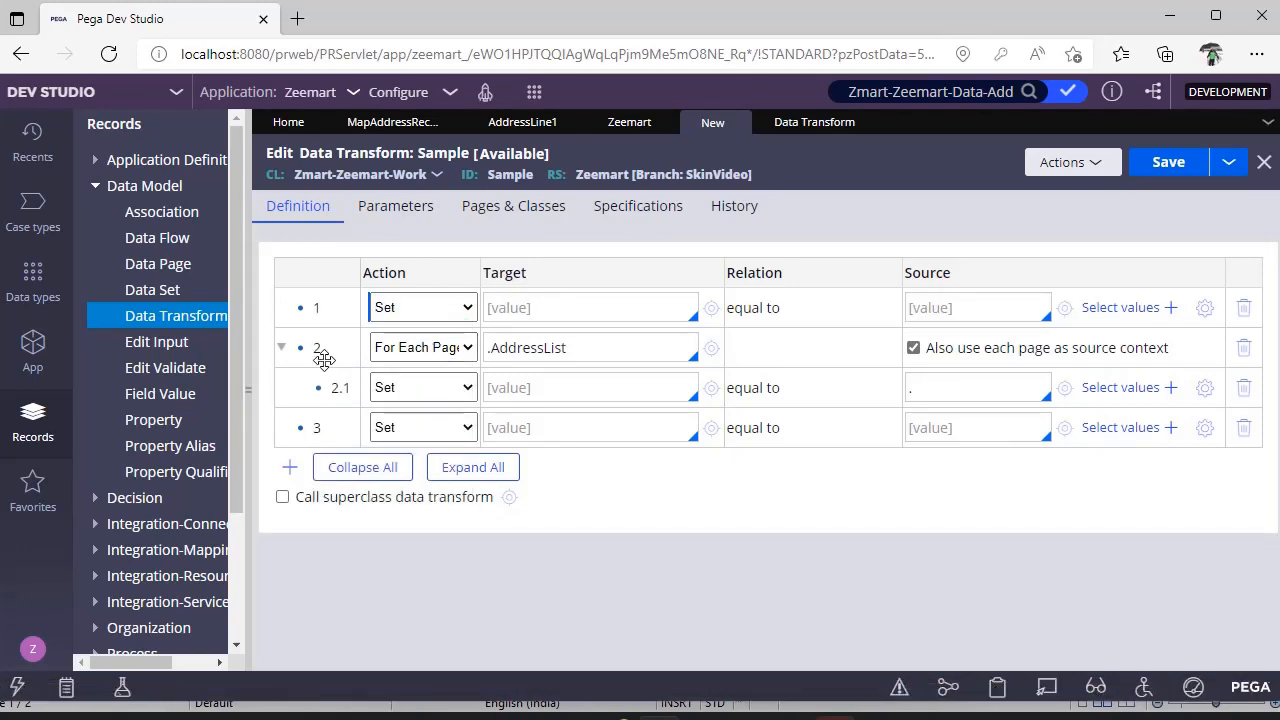
click(1243, 307)
Add a sibling row below the For Each Page In row, and add child row 1.2 inside it.
click(314, 305)
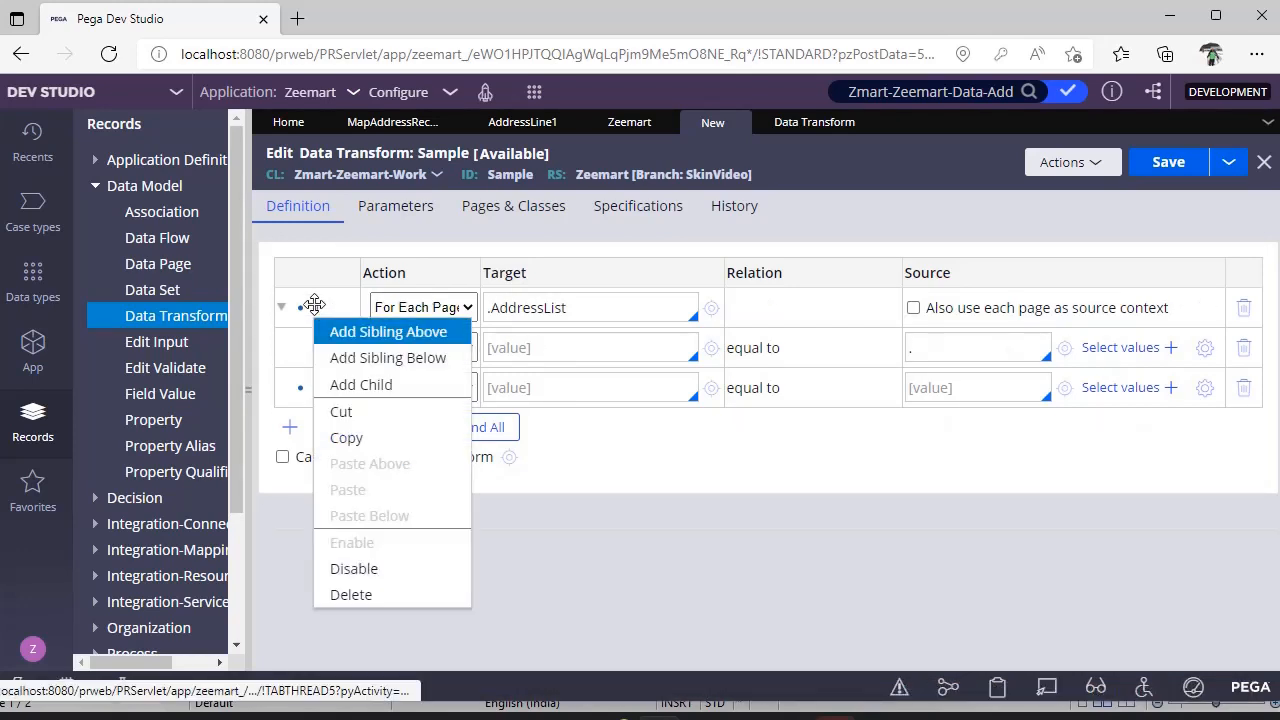
click(380, 359)
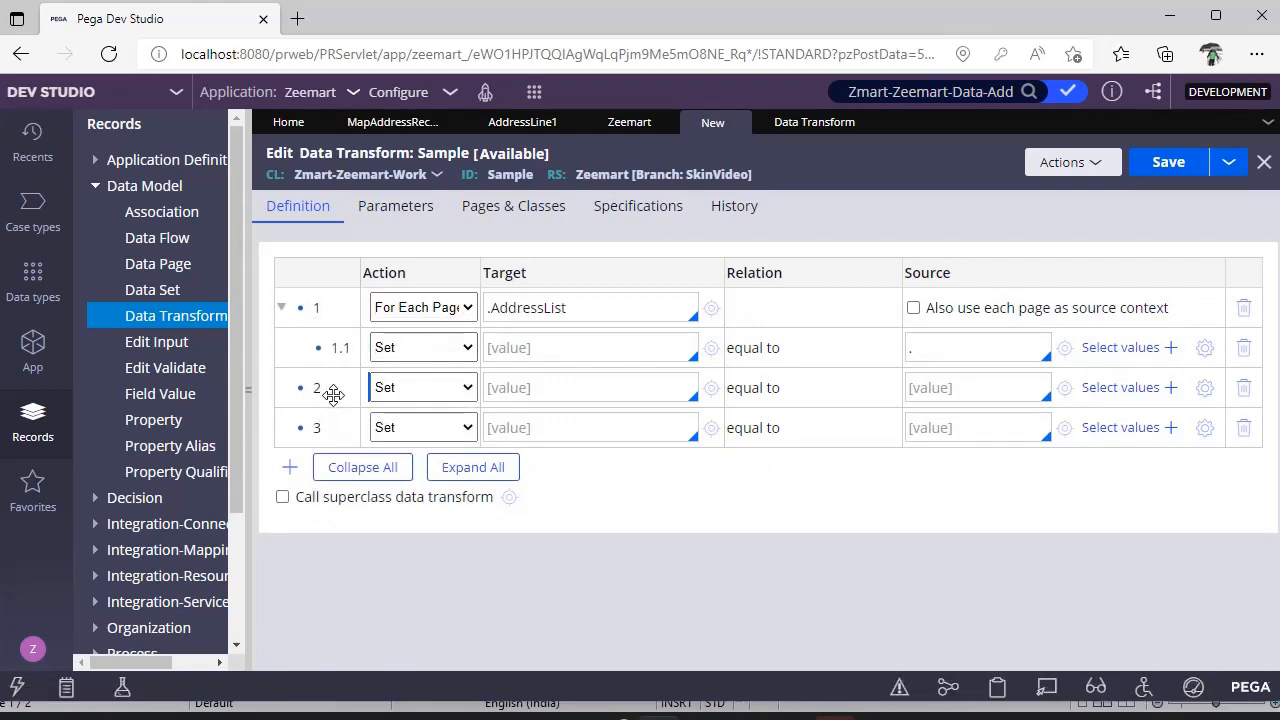
click(314, 309)
right_click(314, 309)
click(368, 384)
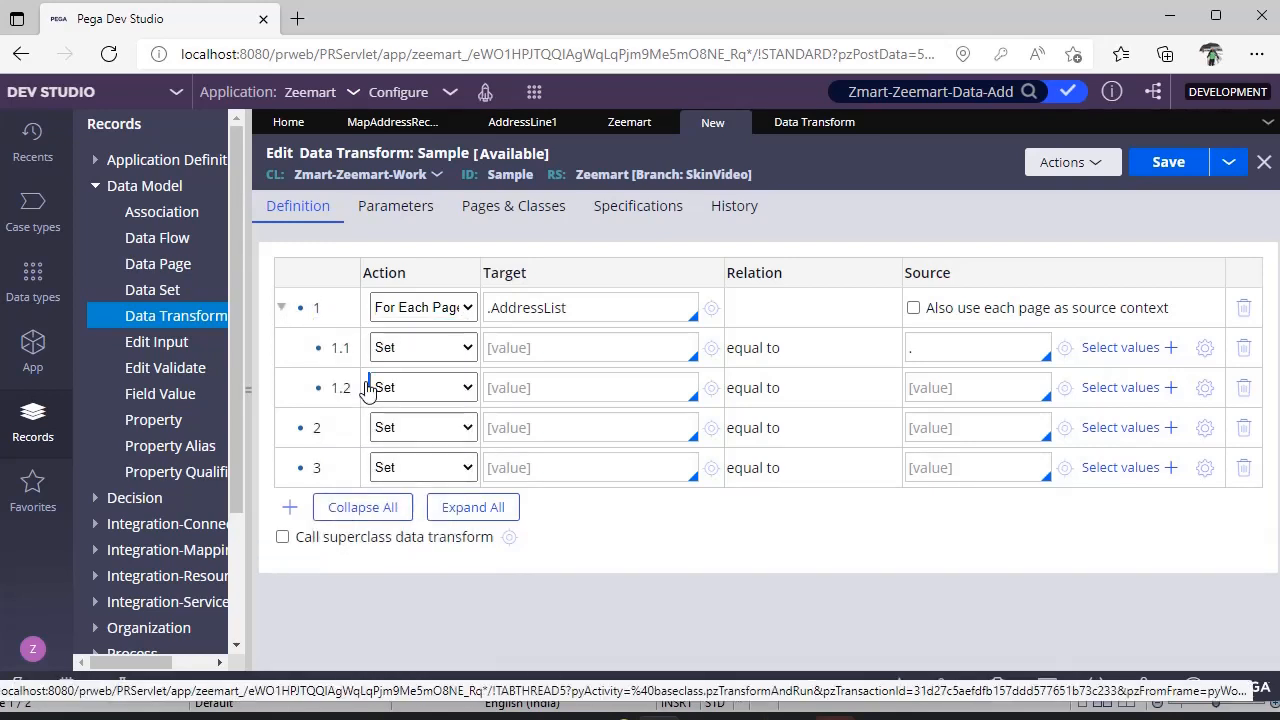
Disable row 2 of the data transform and enable it again.
right_click(305, 430)
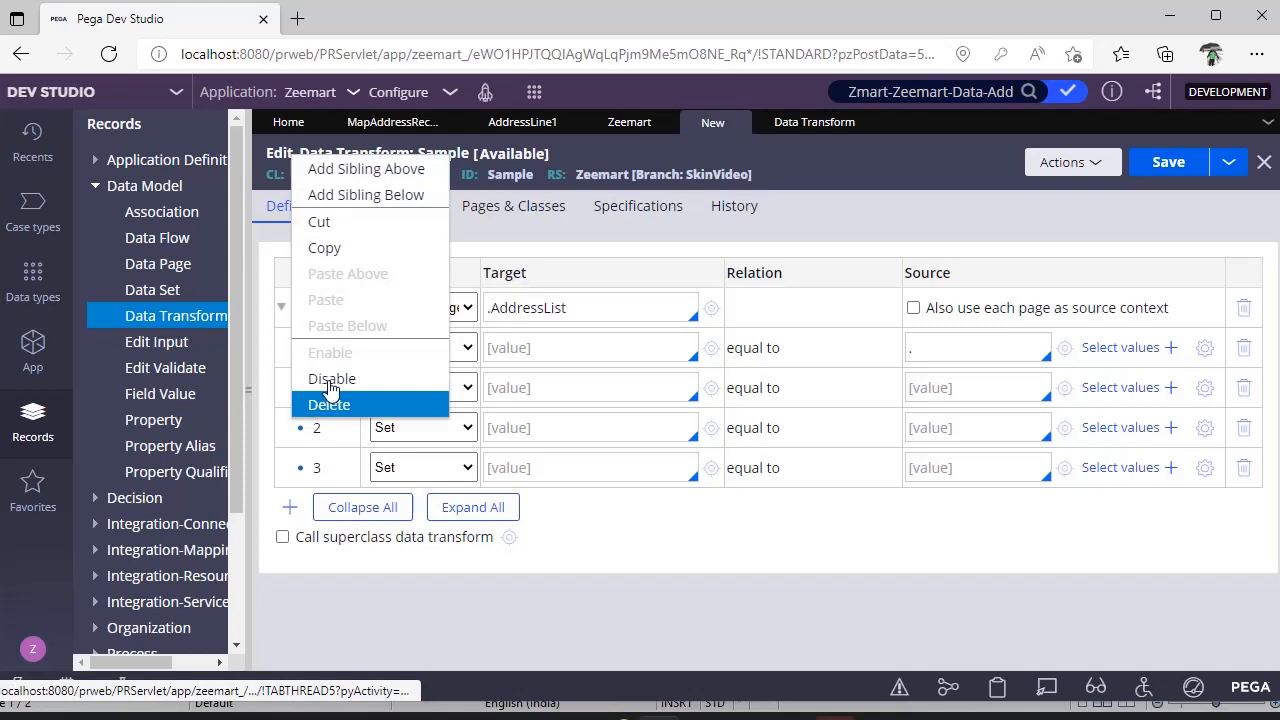
click(323, 388)
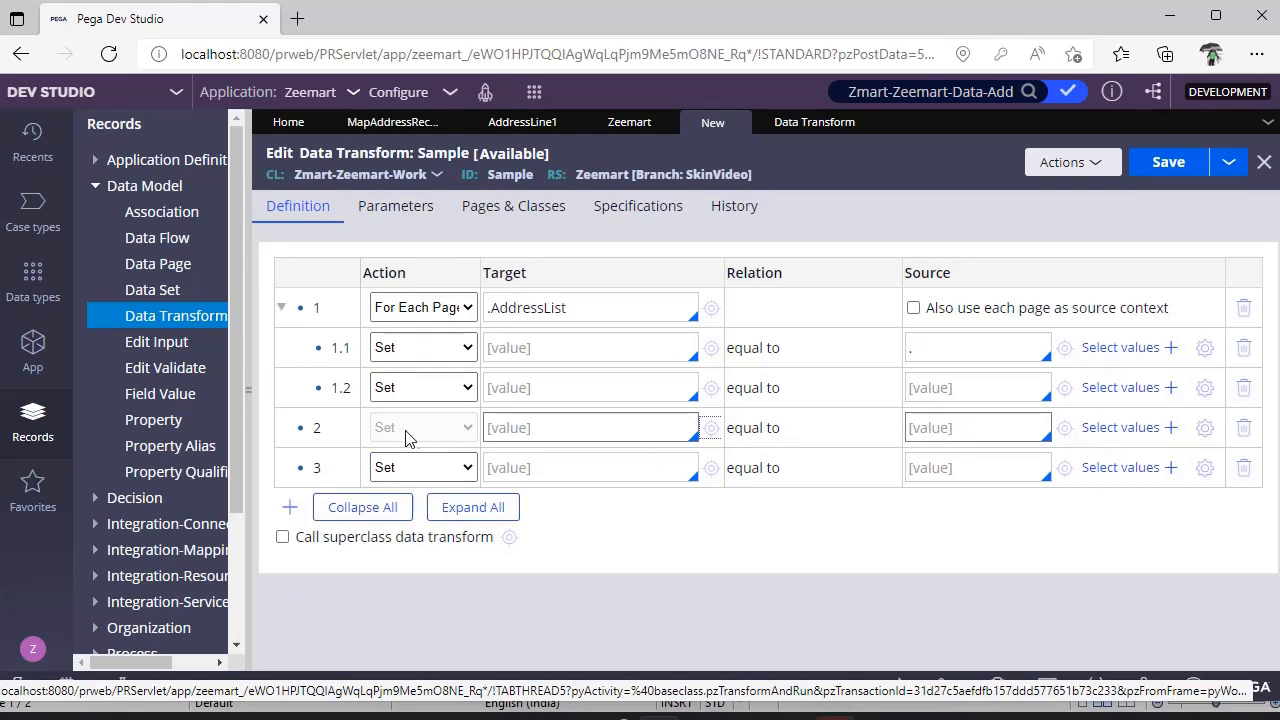
right_click(315, 428)
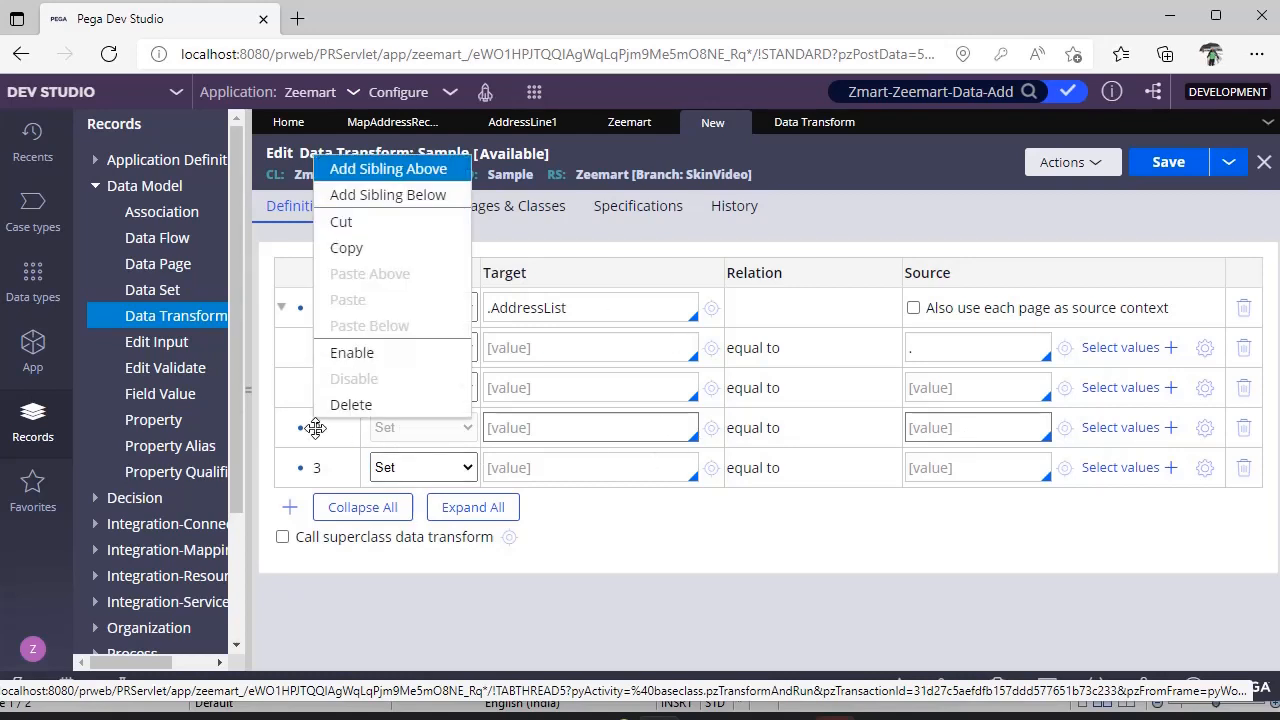
click(345, 353)
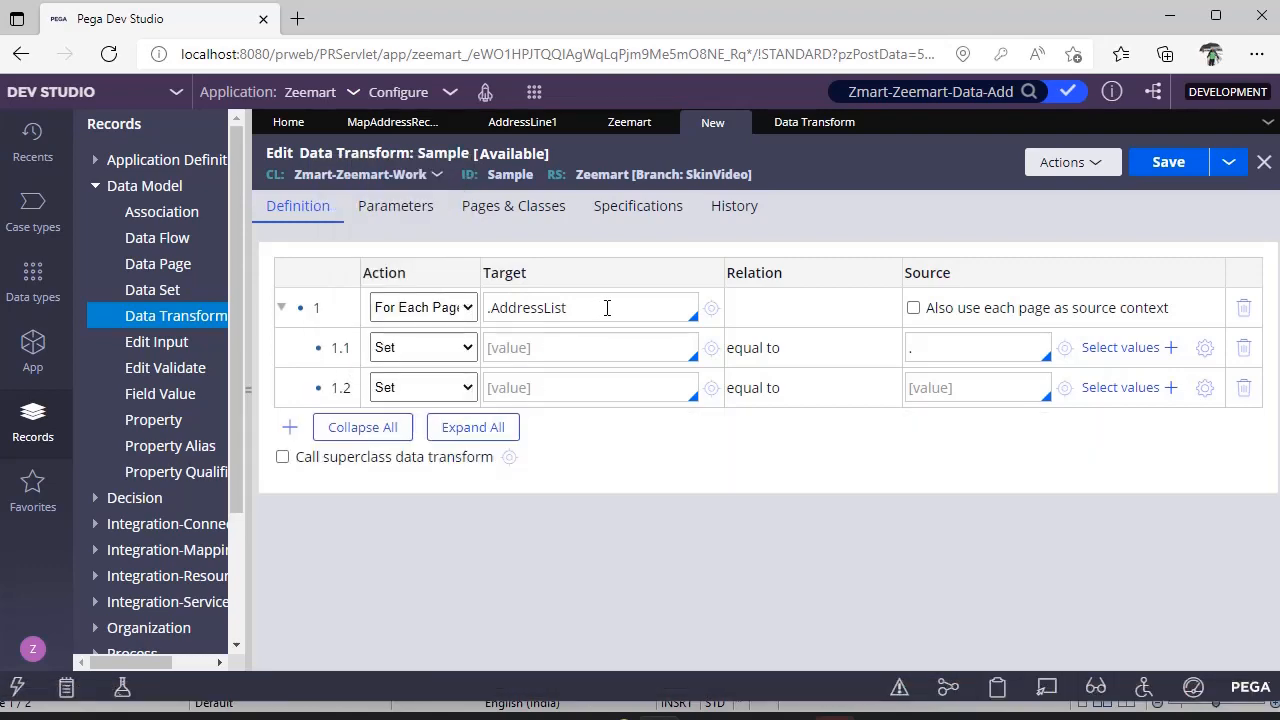
Clear row 1.1's source, then set the targets of rows 1.1 and 1.2 to .AddressLine1 and .AddressLine2.
click(918, 347)
key(BackSpace)
text(.)
key(Down)
key(Down)
key(Up)
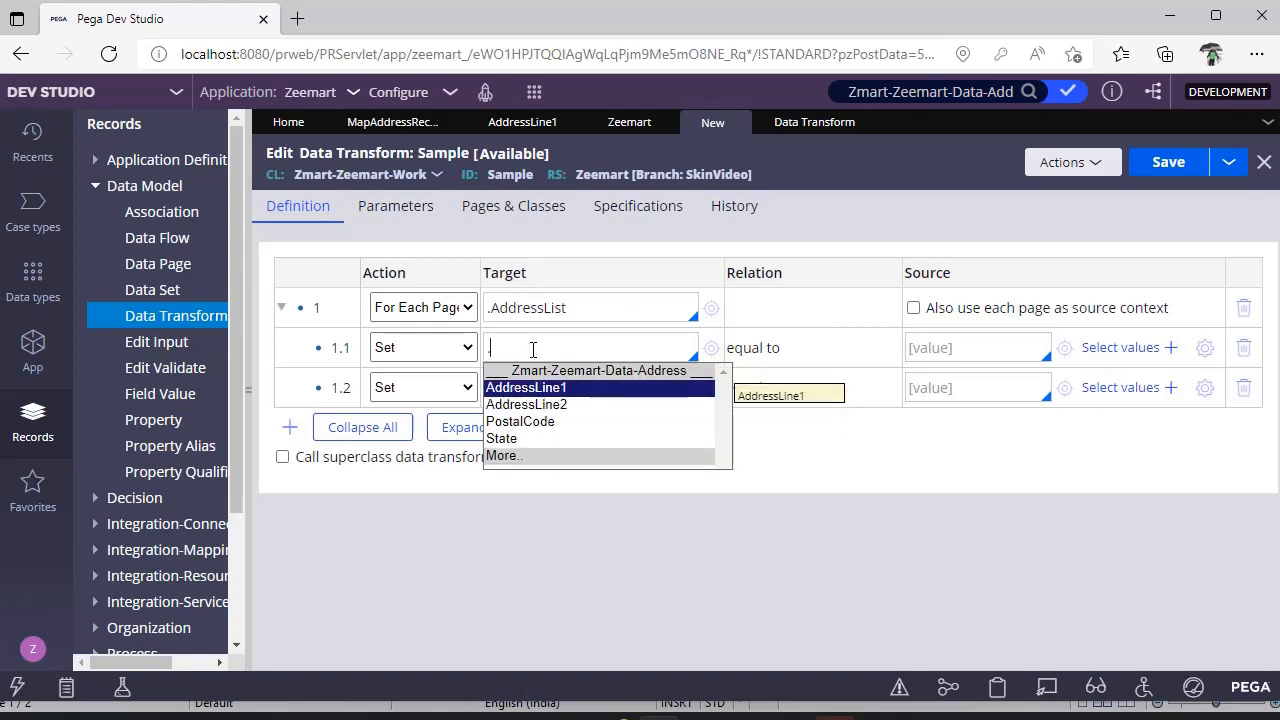
key(Return)
click(520, 385)
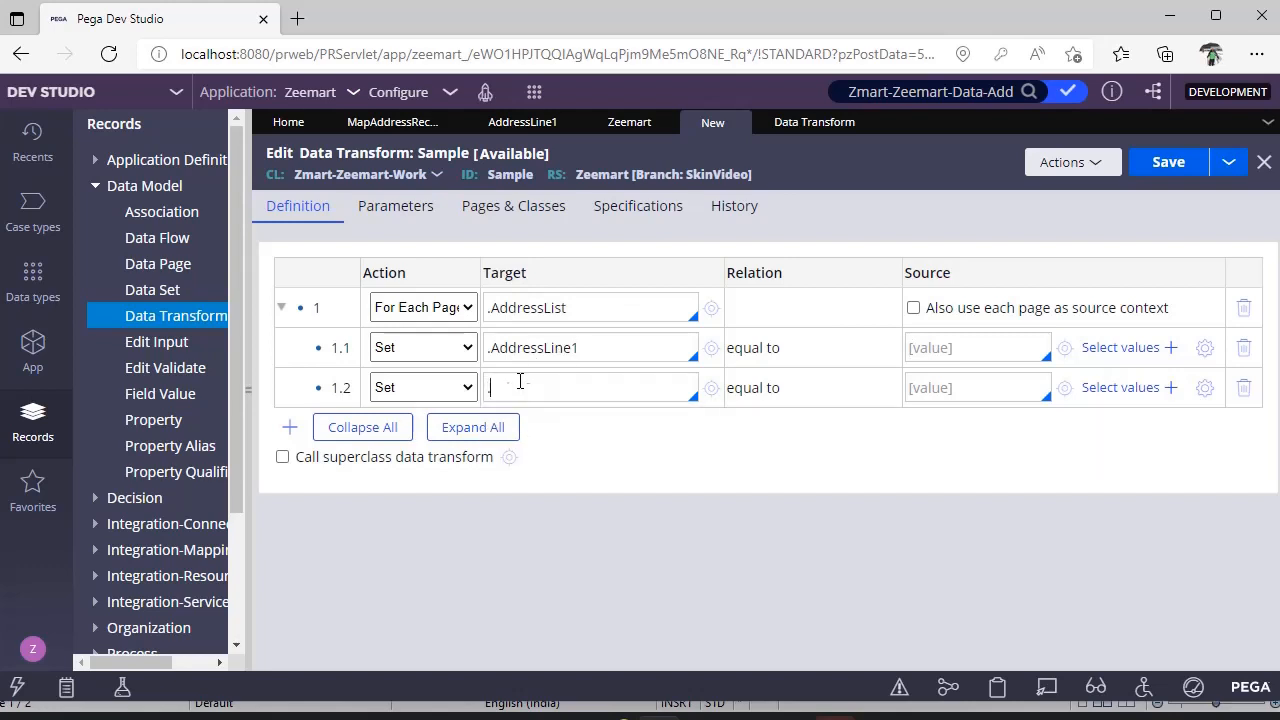
text(.)
key(Down)
key(Down)
key(Return)
Enter quoted literal address text as the sources of the .AddressLine1 and .AddressLine2 rows.
click(937, 345)
text(")
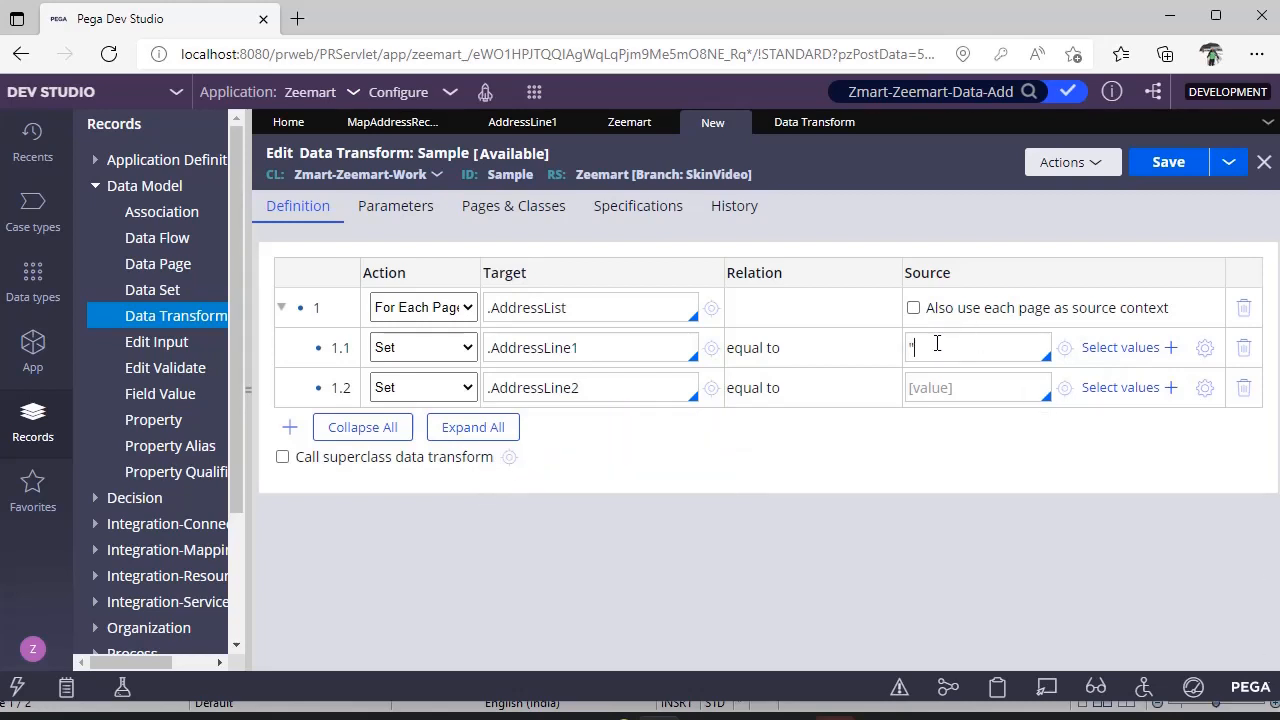
text(23-67")
click(986, 393)
text("")
text(crocs show)
text(room)
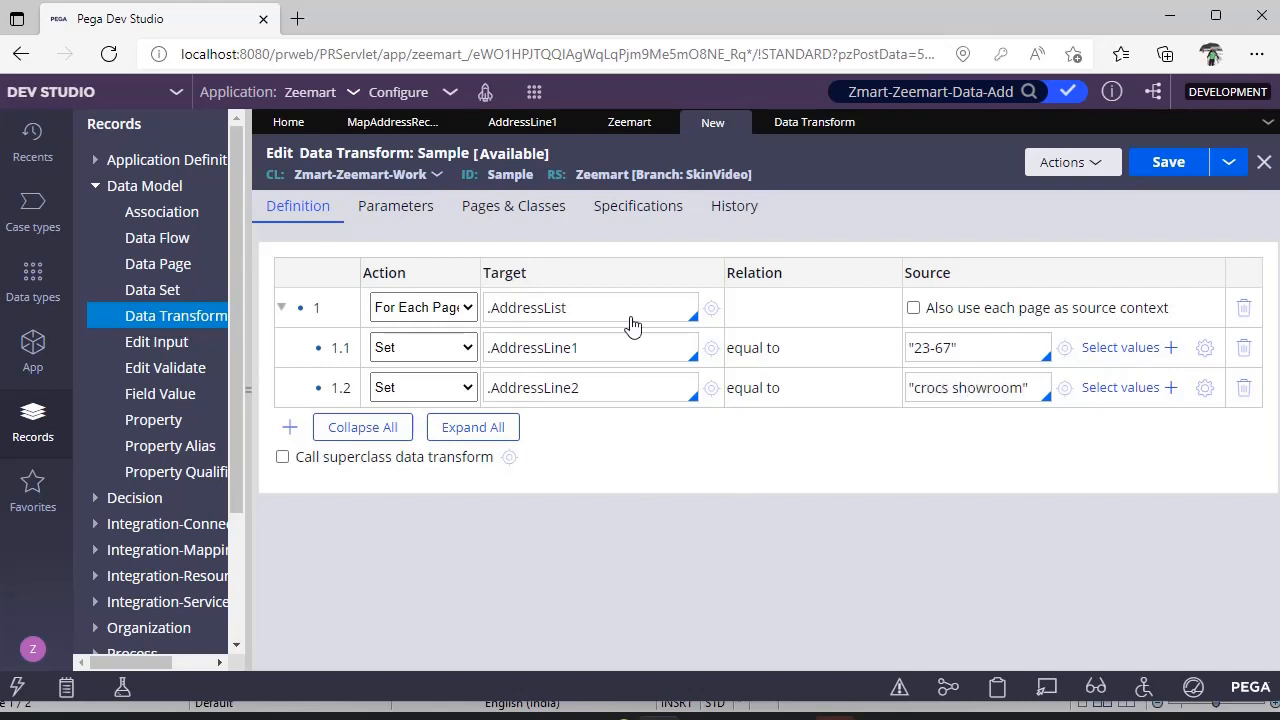
Add a sibling Set row below the For Each Page In block.
right_click(314, 312)
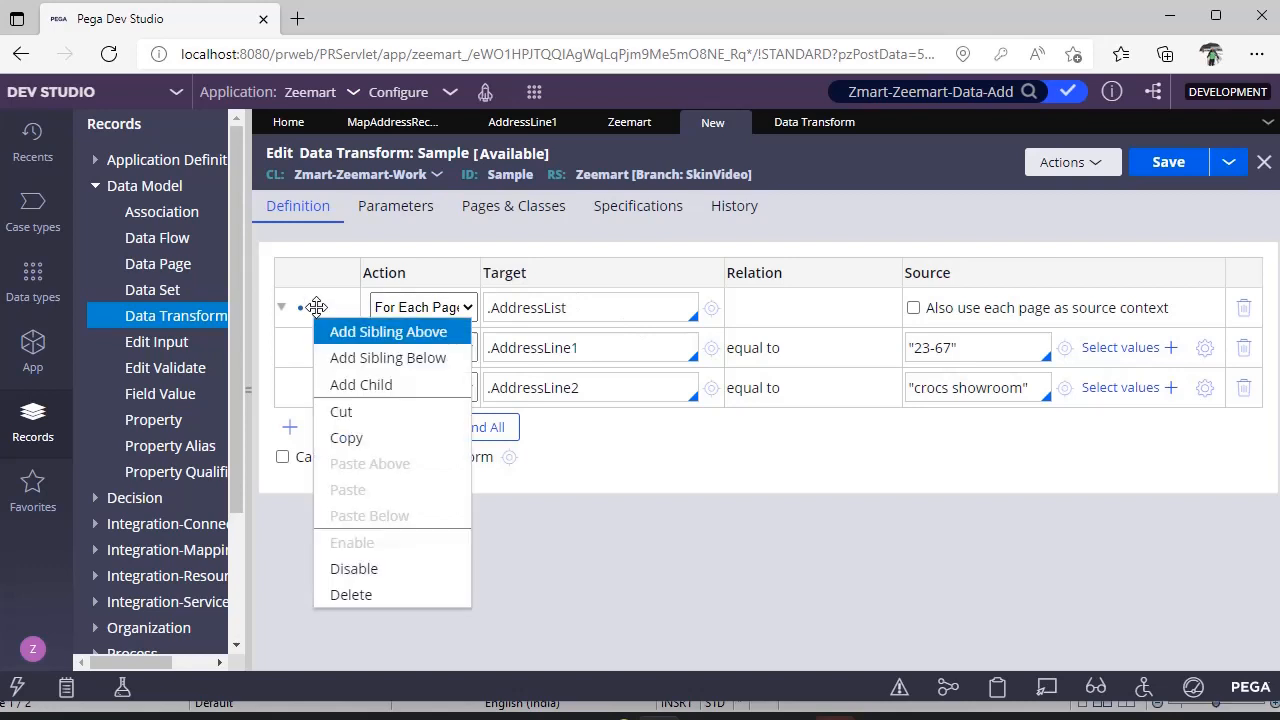
click(352, 358)
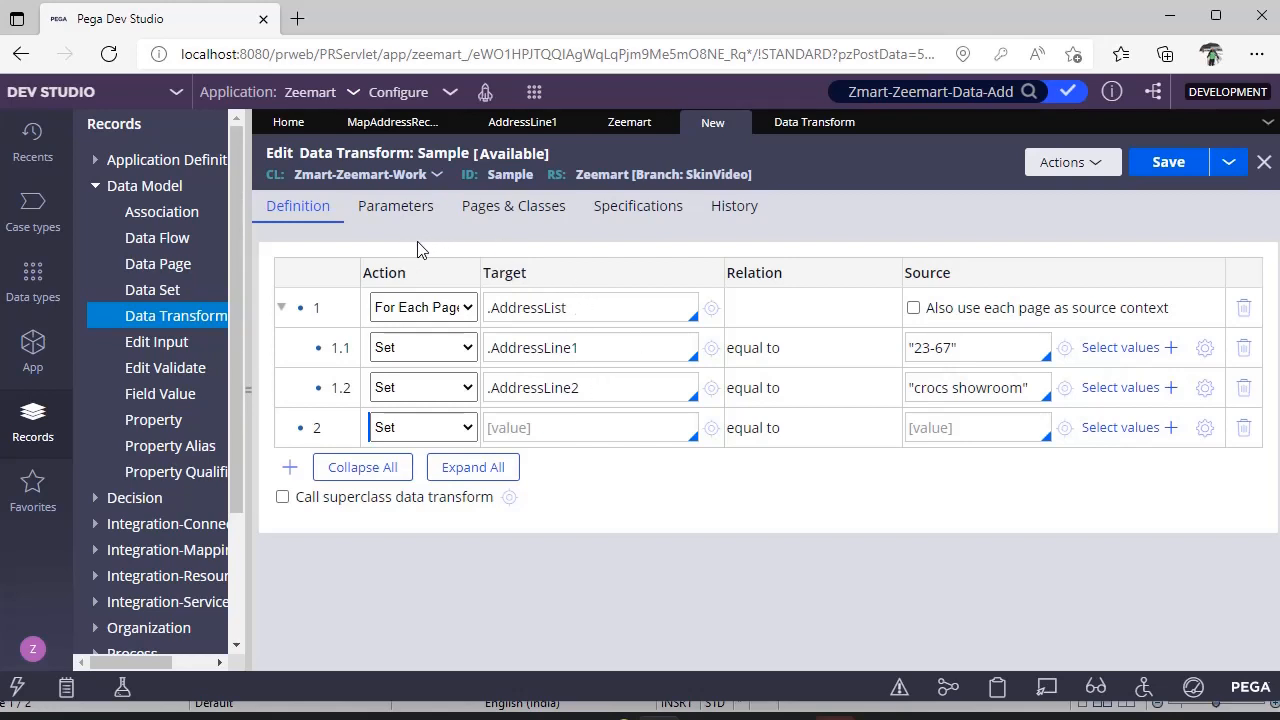
click(597, 308)
Switch to the Writer notes and write a braced block under addresslist(1) containing postalcode= and state=.
click(922, 717)
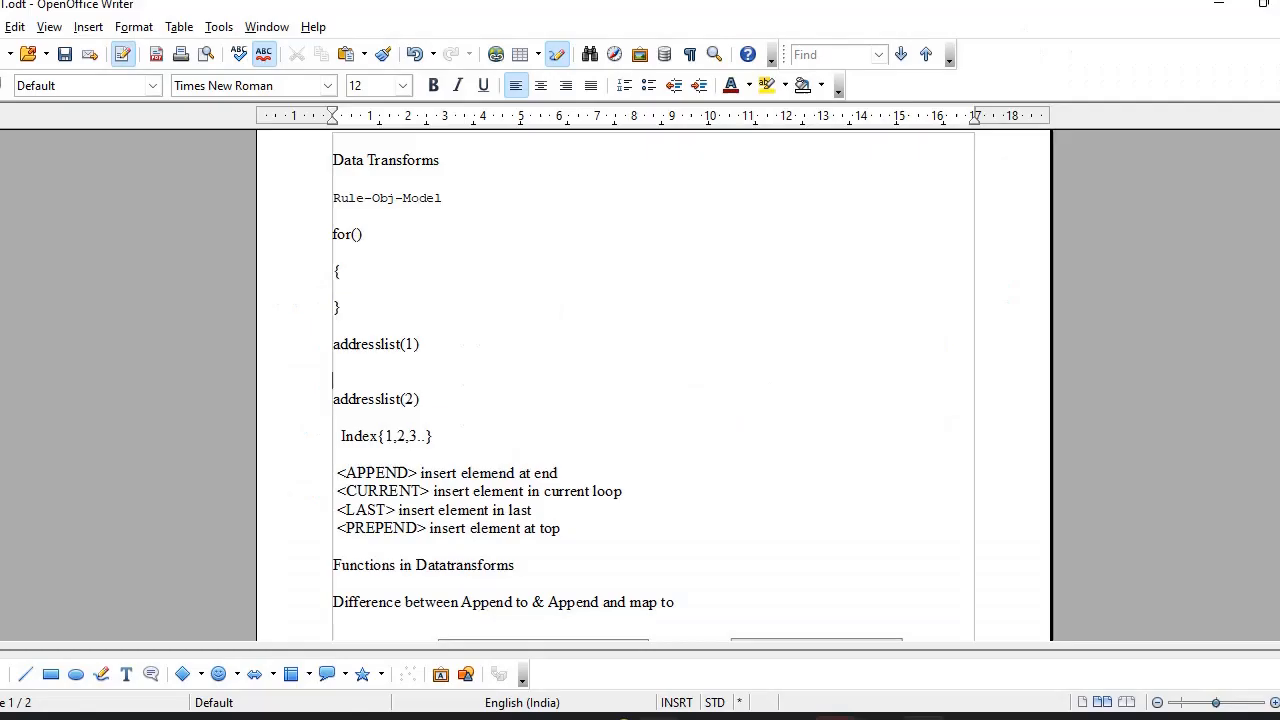
click(357, 361)
text({)
key(Return)
key(Return)
text(})
key(Up)
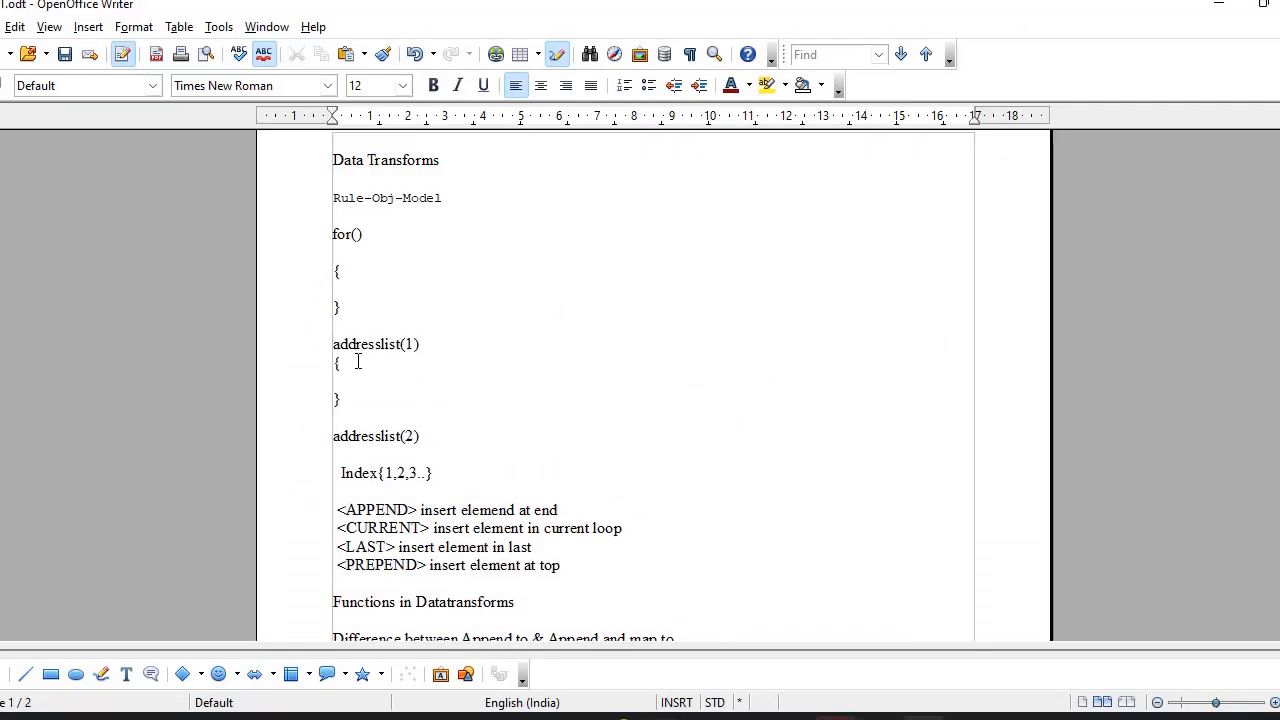
text(postalcode=)
key(Return)
text(state)
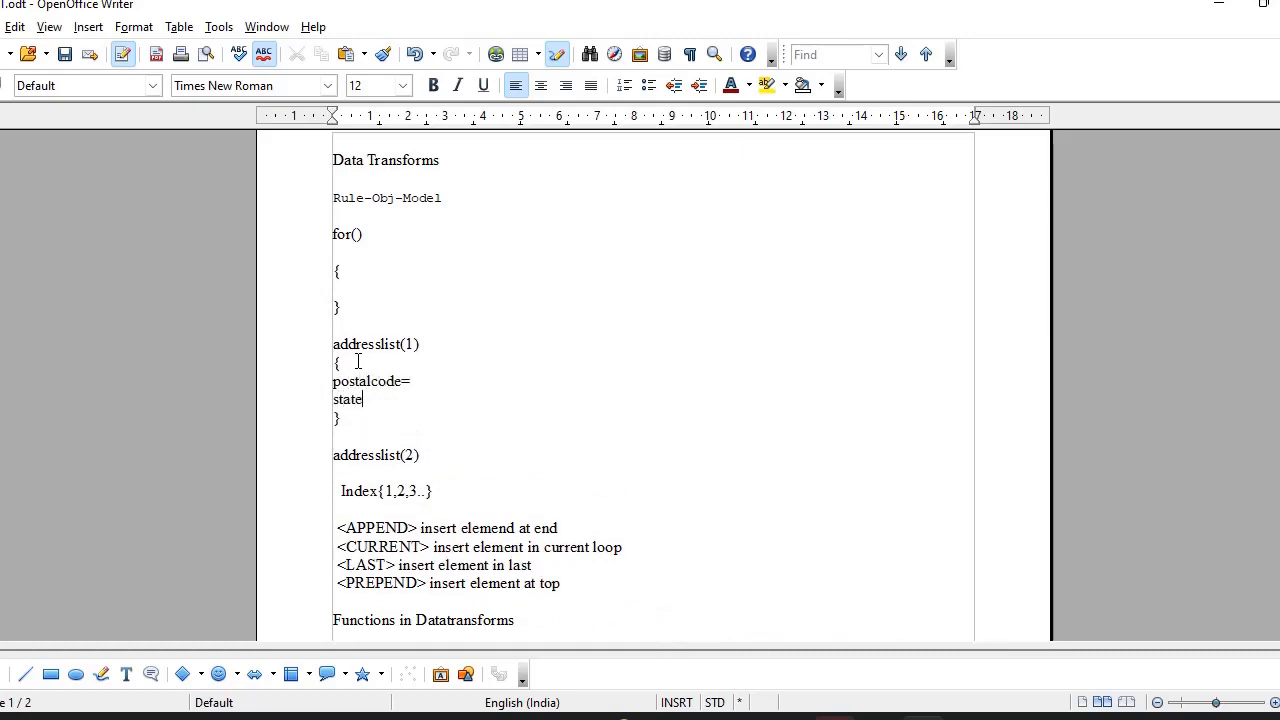
text(=)
Compare the addresslist(1) block in the notes with the .AddressList For Each Page In row in Pega Dev Studio.
key(alt+Tab)
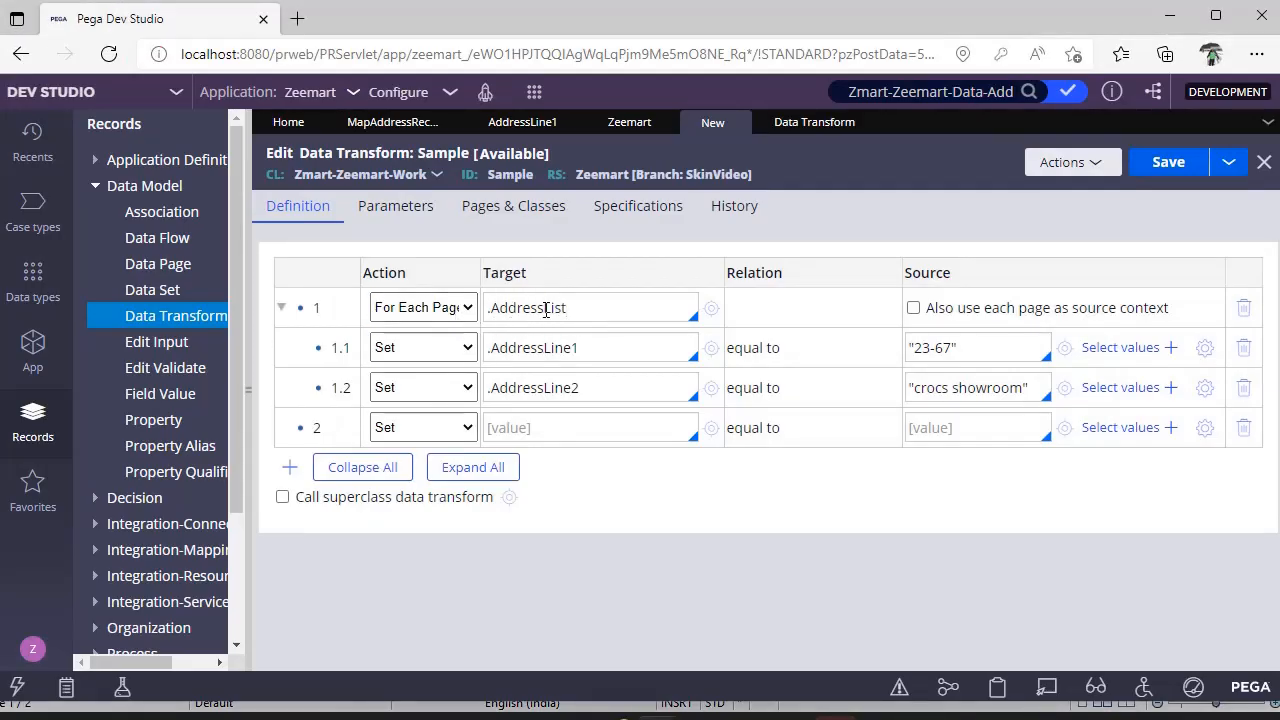
key(alt+Tab)
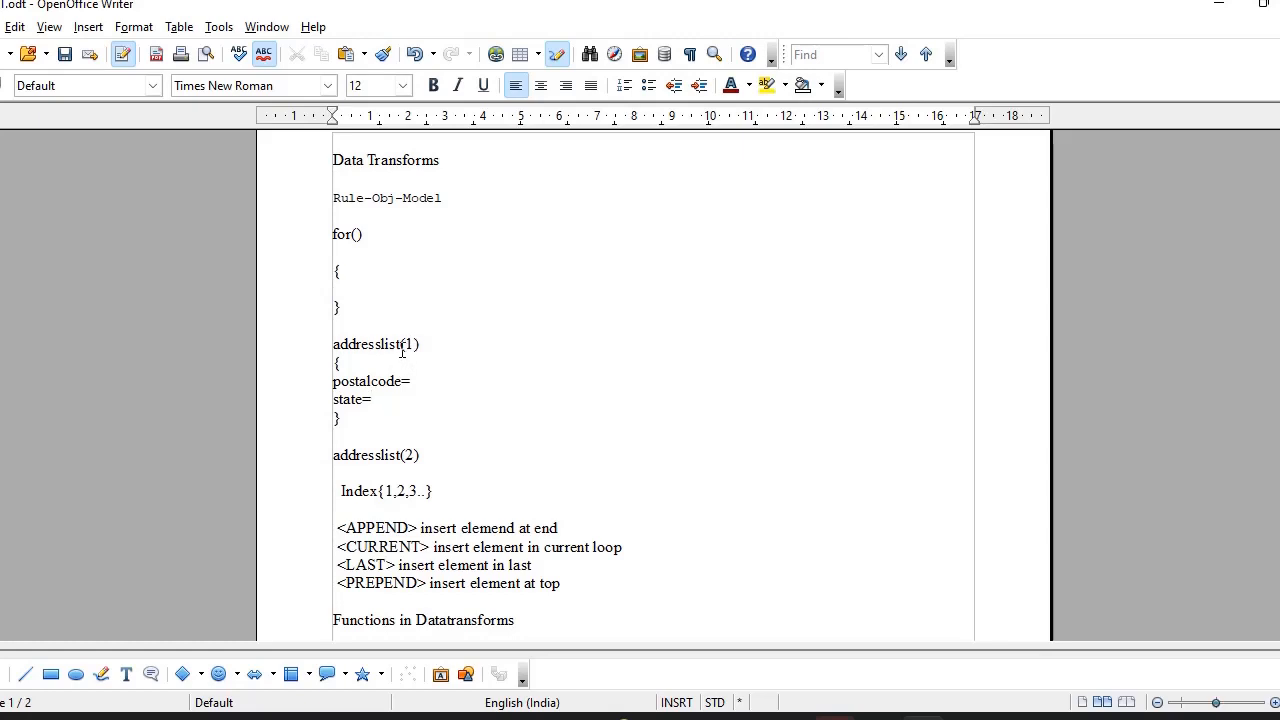
drag(422, 344, 314, 346)
key(alt+Tab)
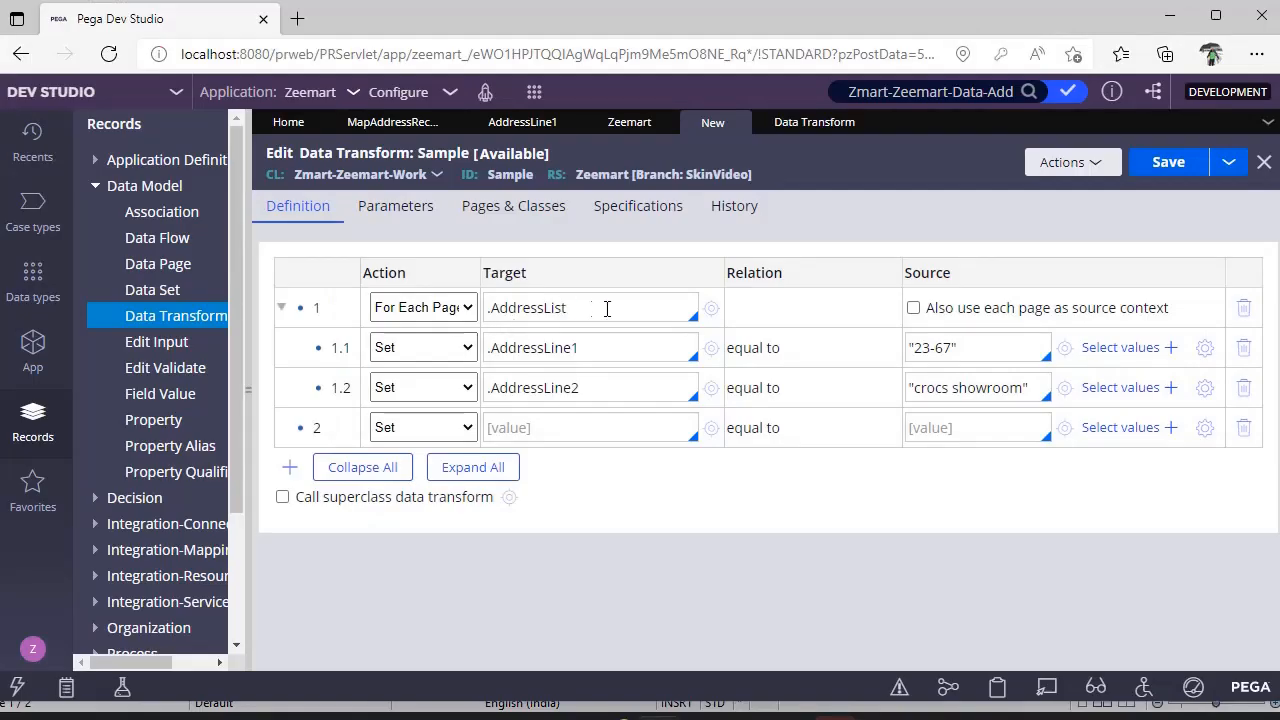
Set the target of the empty Set row 2 to .AddressList(1).AddressLine1.
click(529, 388)
text(.)
key(Return)
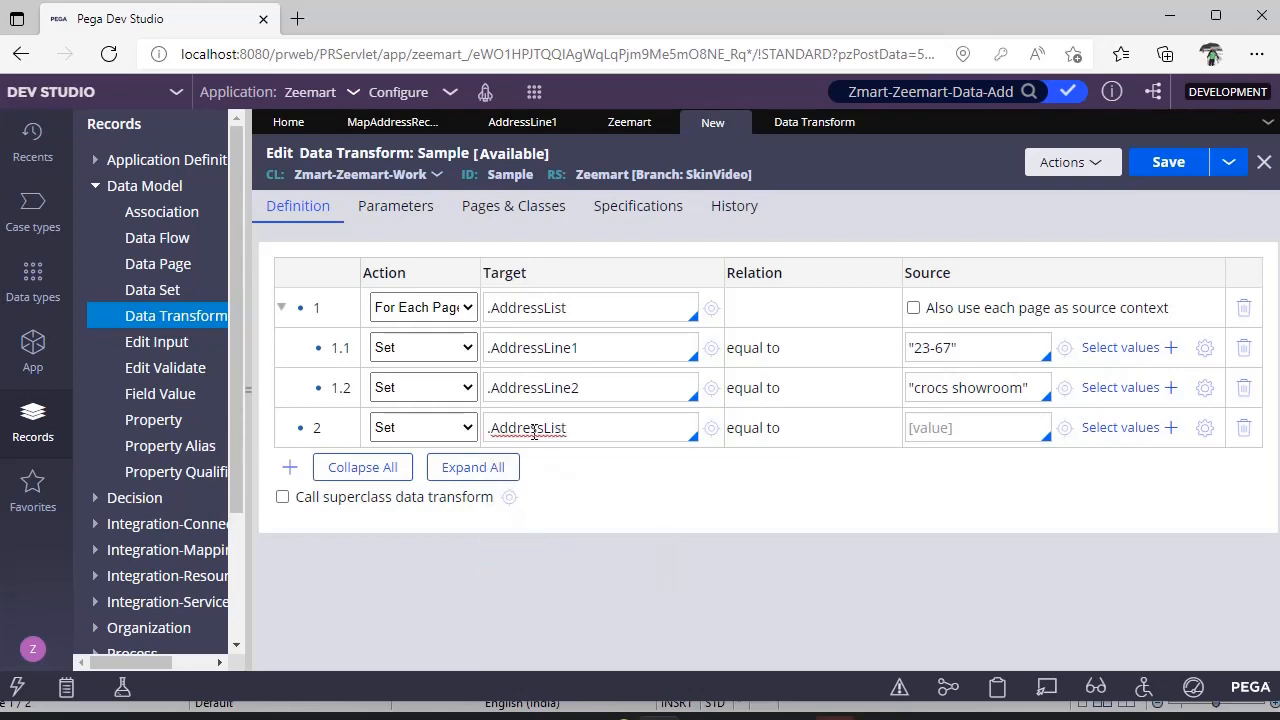
text(())
text(1)
click(616, 428)
triple_click(640, 346)
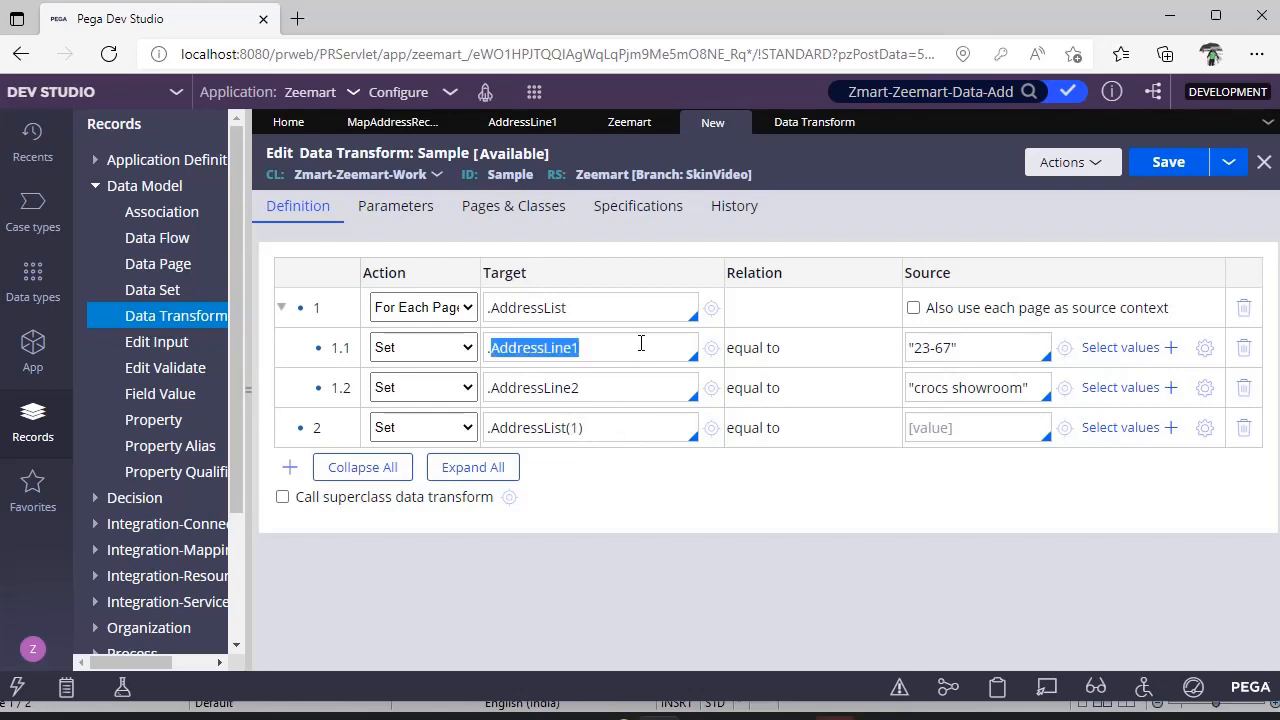
key(ctrl+c)
click(608, 440)
key(ctrl+v)
Copy the quoted source value of row 1.1 into the source of row 2.
triple_click(1004, 354)
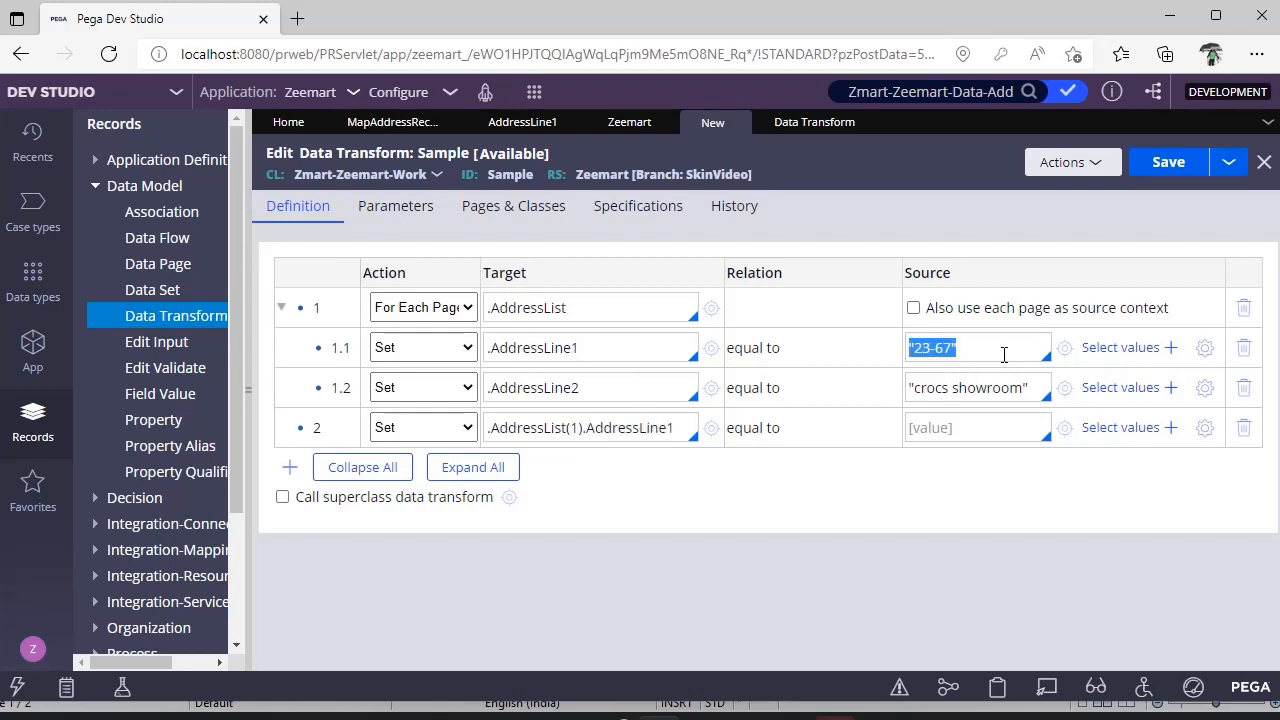
key(ctrl+c)
click(968, 428)
key(ctrl+v)
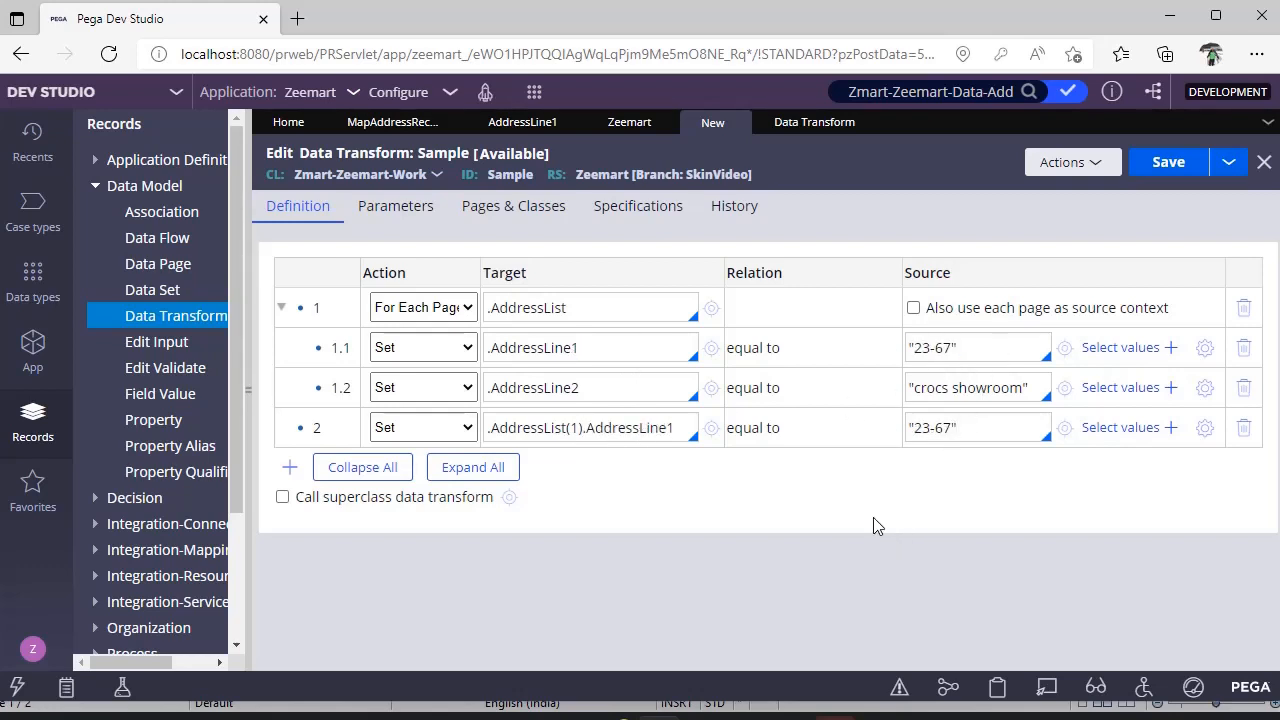
Add a Set row below row 2 and copy .AddressList(1) from row 2 into its target.
double_click(574, 427)
click(703, 431)
click(684, 430)
key(Return)
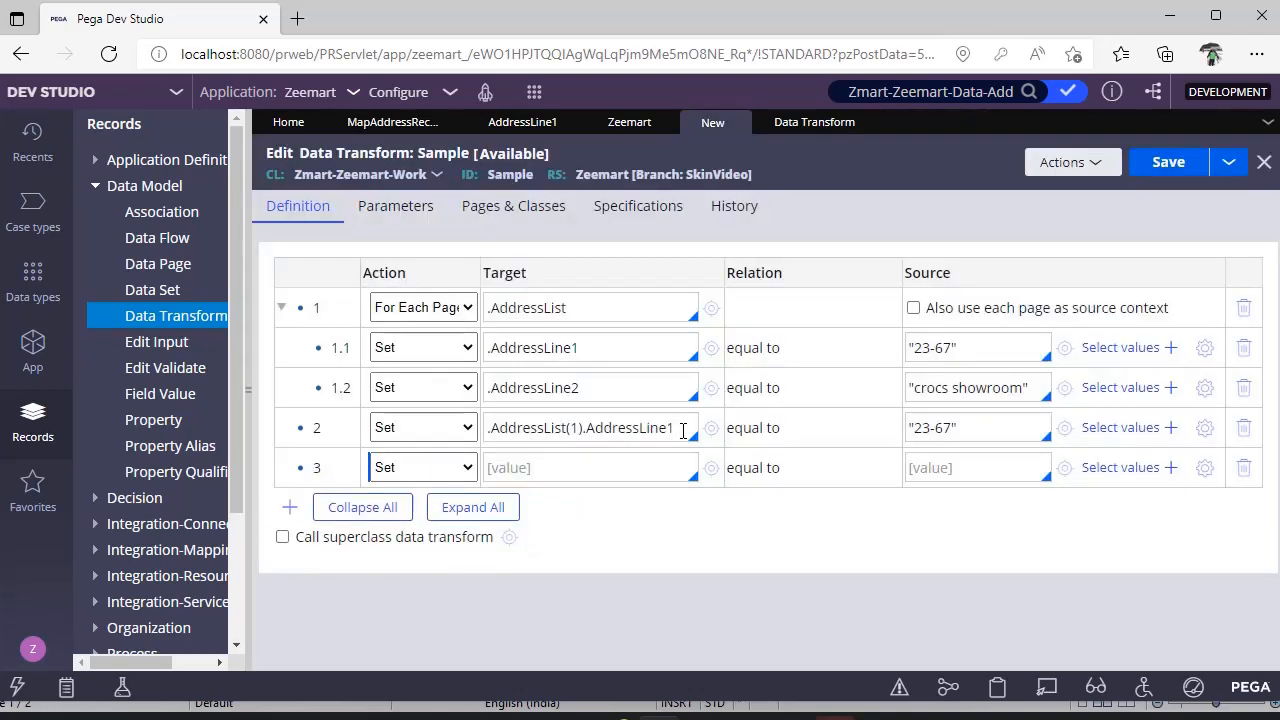
drag(488, 428, 585, 422)
key(ctrl+c)
click(514, 470)
key(ctrl+v)
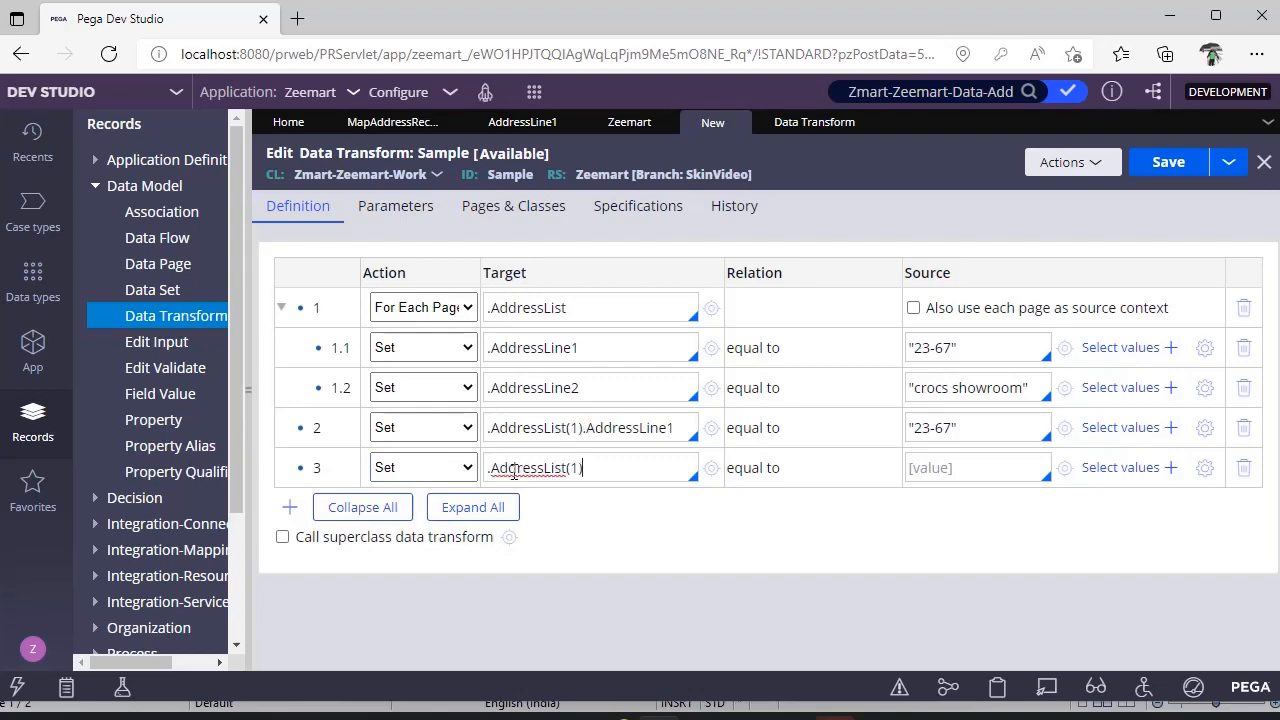
Copy <APPEND> from the Writer notes and replace the index in row 3's .AddressList target with it in Pega Dev Studio.
key(alt+Tab)
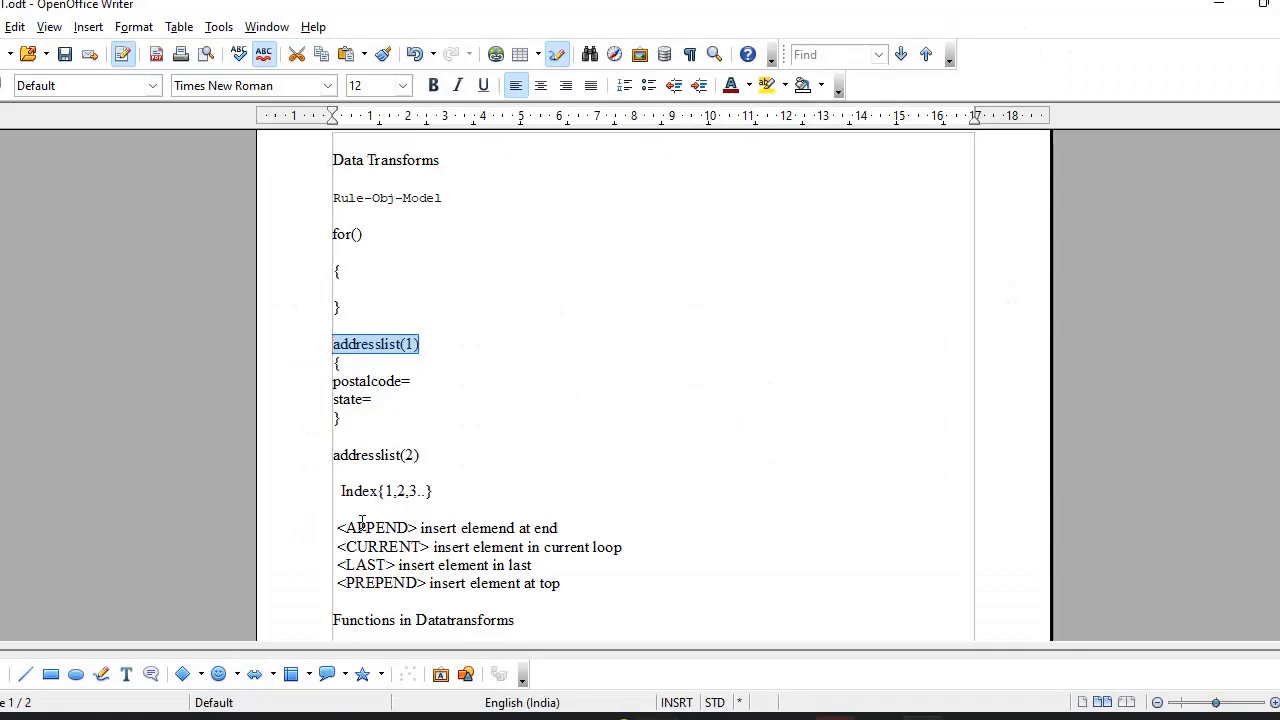
drag(338, 527, 419, 527)
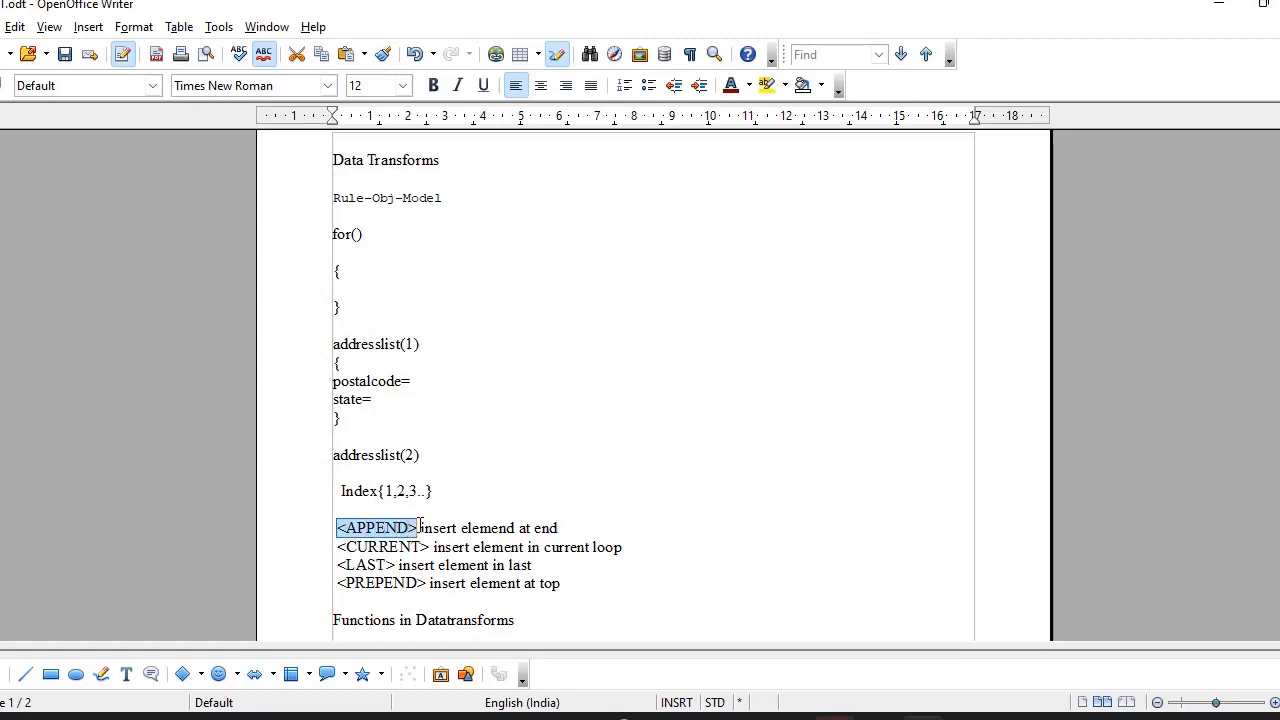
key(ctrl+c)
key(alt+Tab)
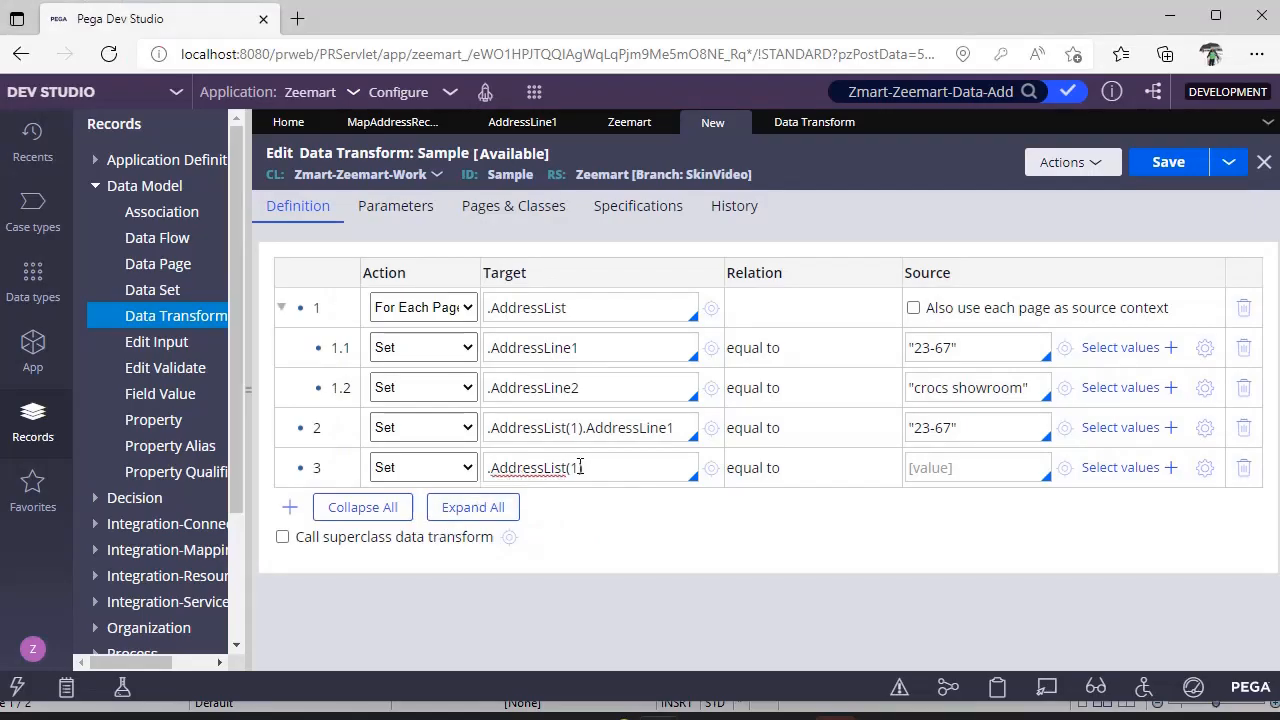
key(BackSpace)
key(ctrl+v)
Complete row 3's target with .AddressLine1 and copy the source value of row 2 into row 3.
drag(676, 428, 584, 438)
key(ctrl+c)
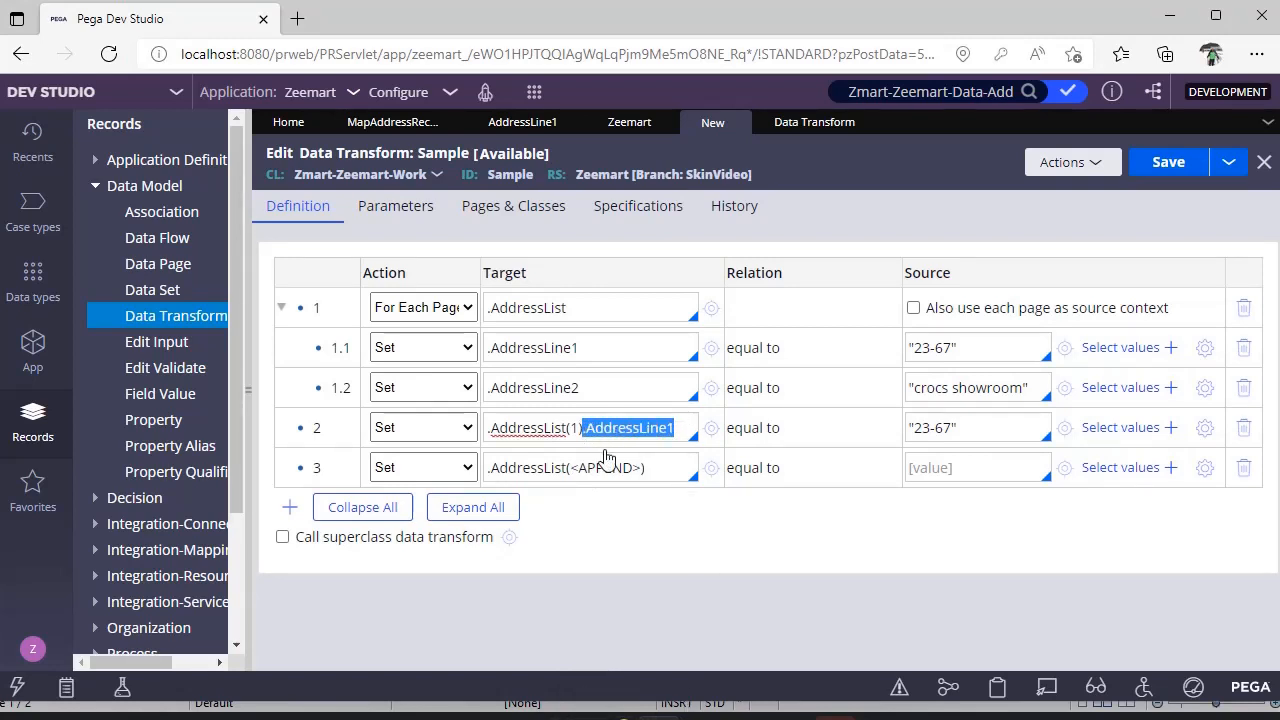
click(654, 470)
key(ctrl+v)
click(987, 432)
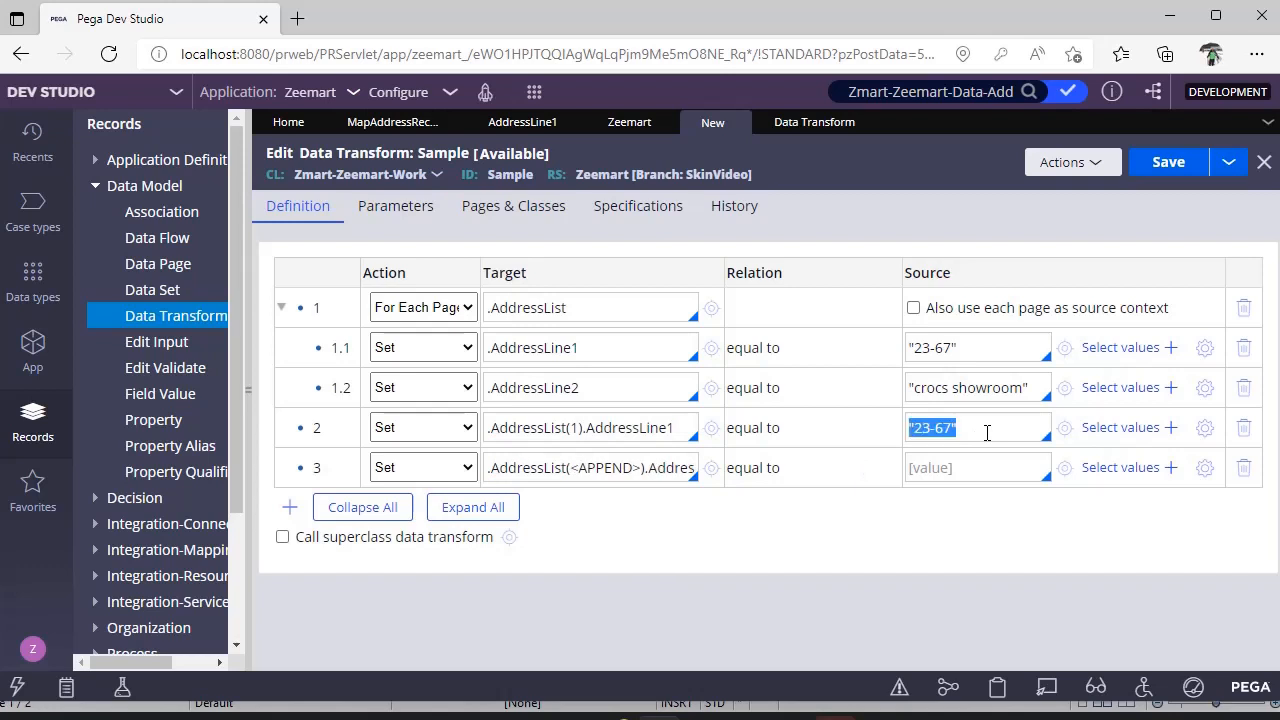
key(ctrl+c)
click(956, 470)
key(ctrl+v)
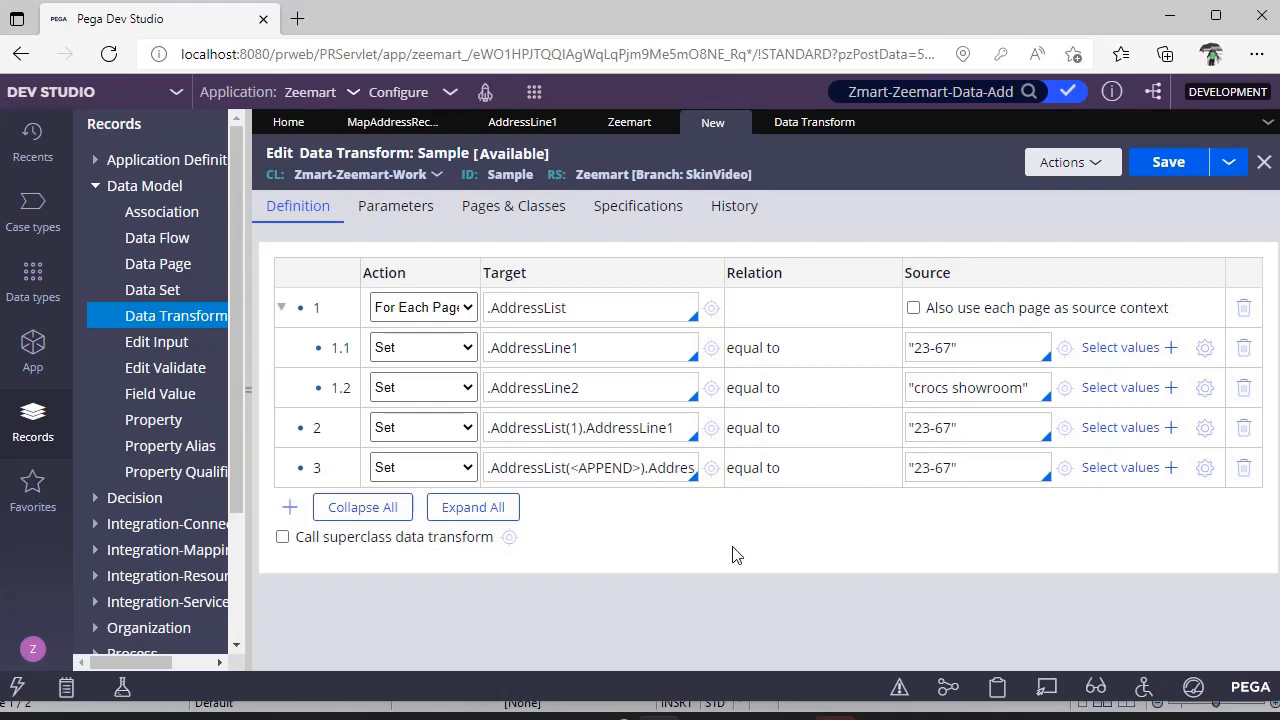
Switch to the Writer notes and write a second addresslist(2) heading with an empty braced block above the Index line.
click(638, 427)
click(632, 468)
key(alt+Tab)
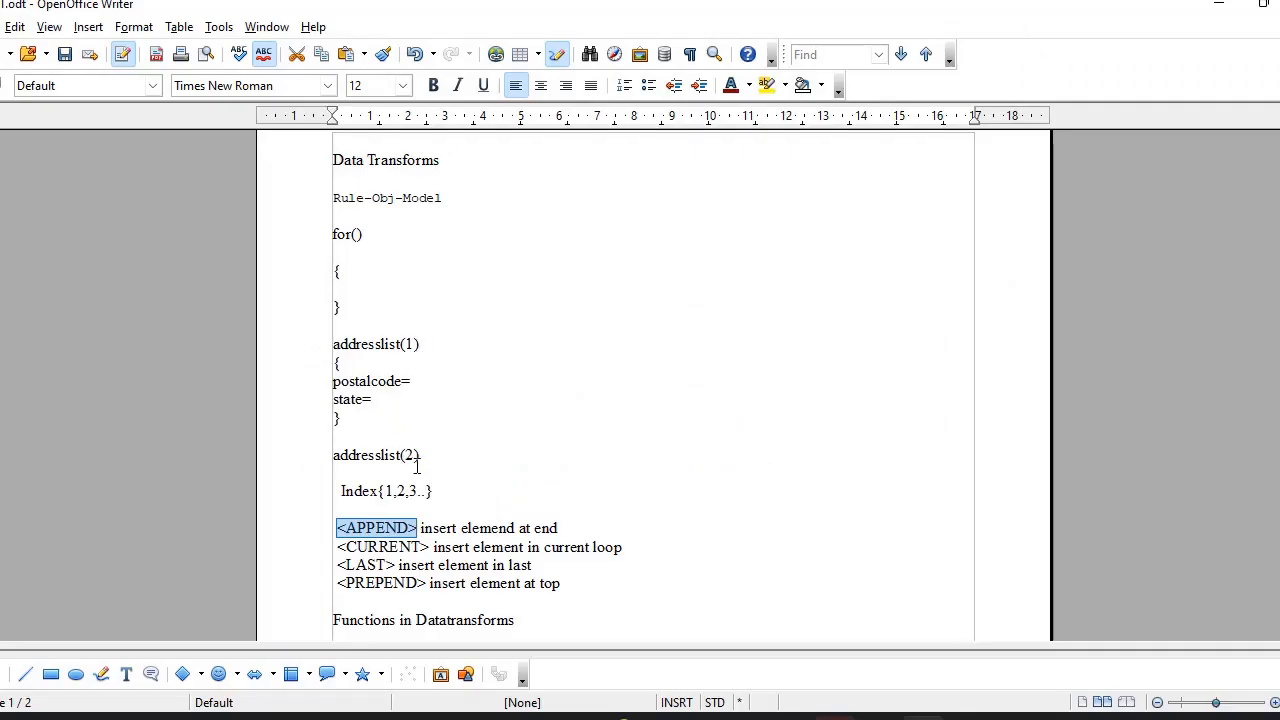
click(428, 467)
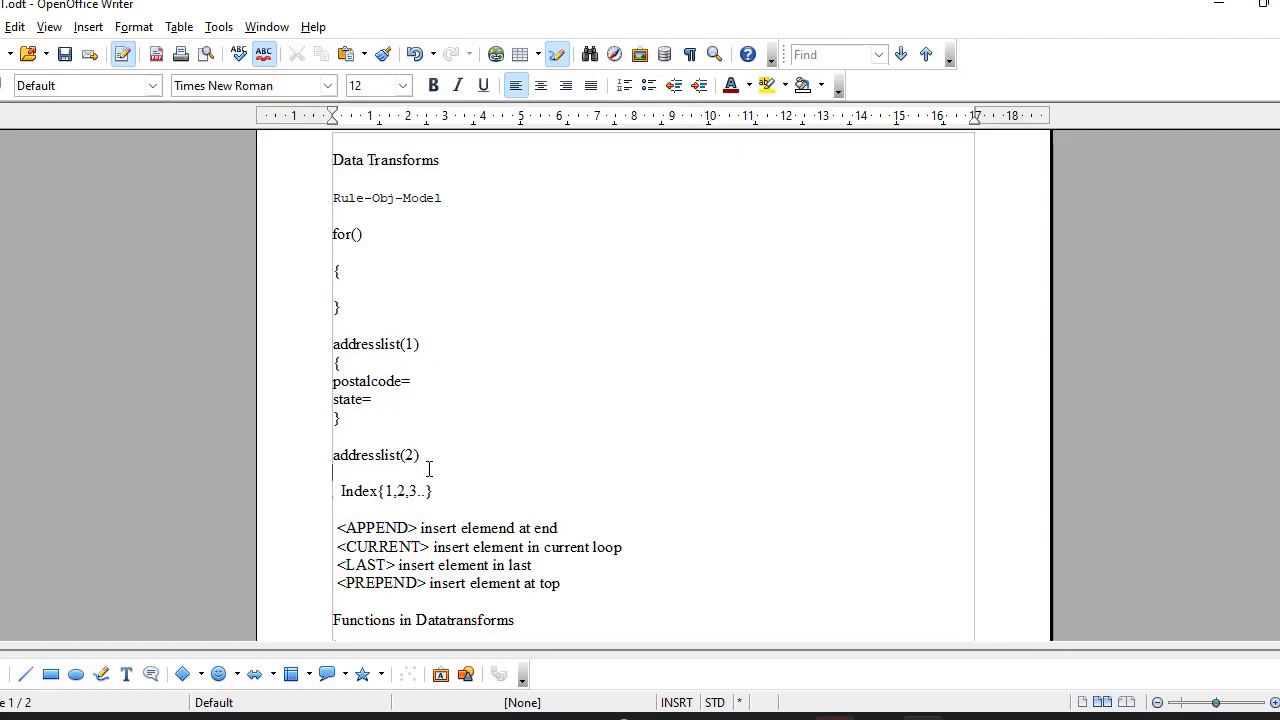
key(Return)
key(Return)
key(Return)
text(add)
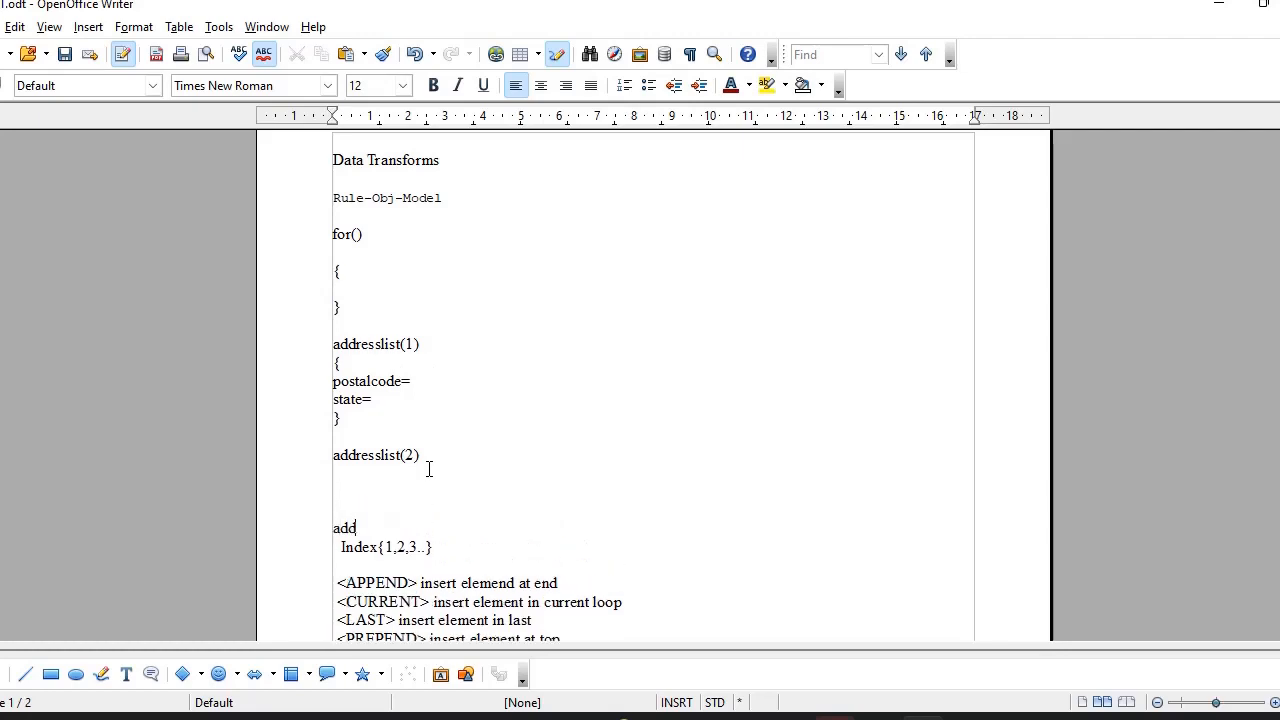
text(resslist(2))
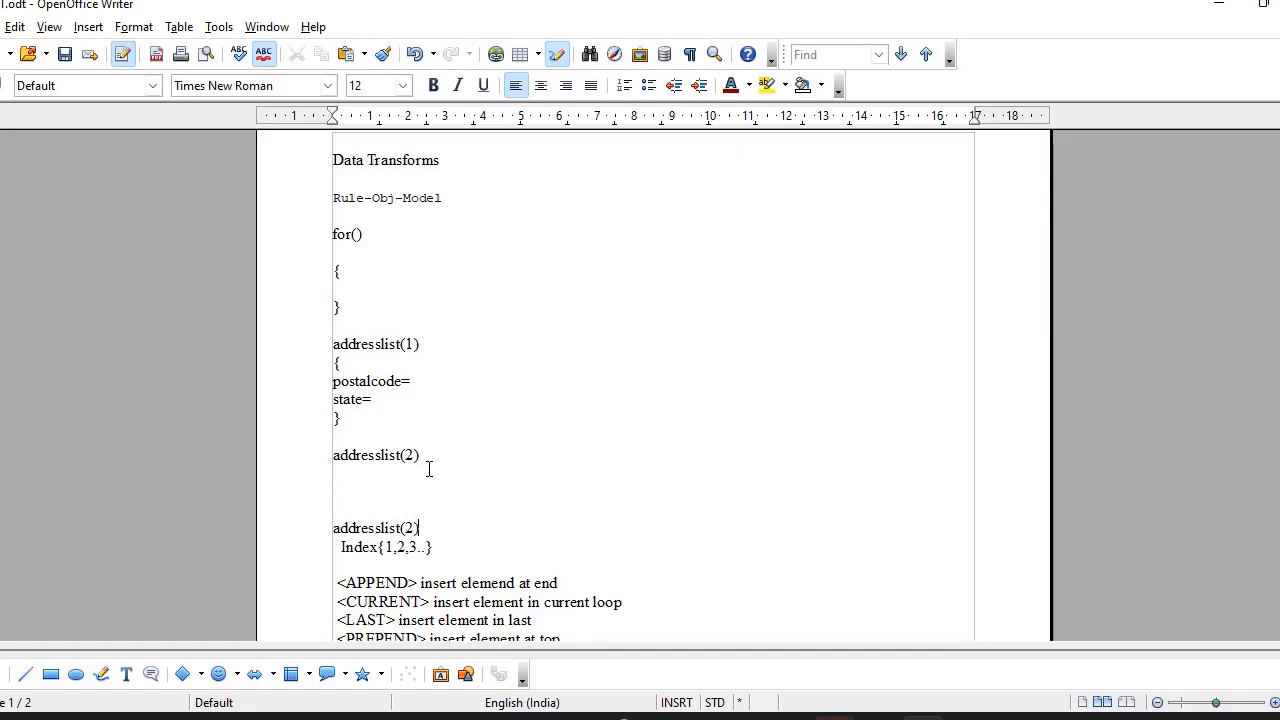
key(Return)
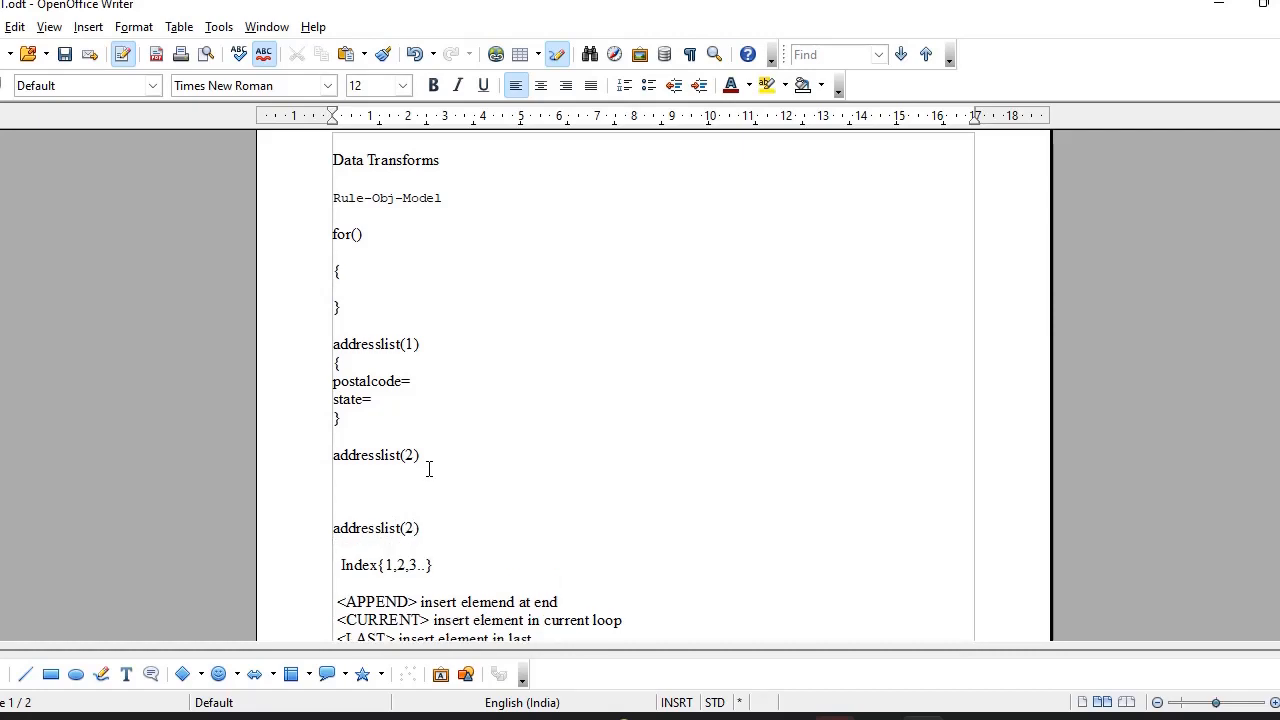
text({)
key(Return)
key(Return)
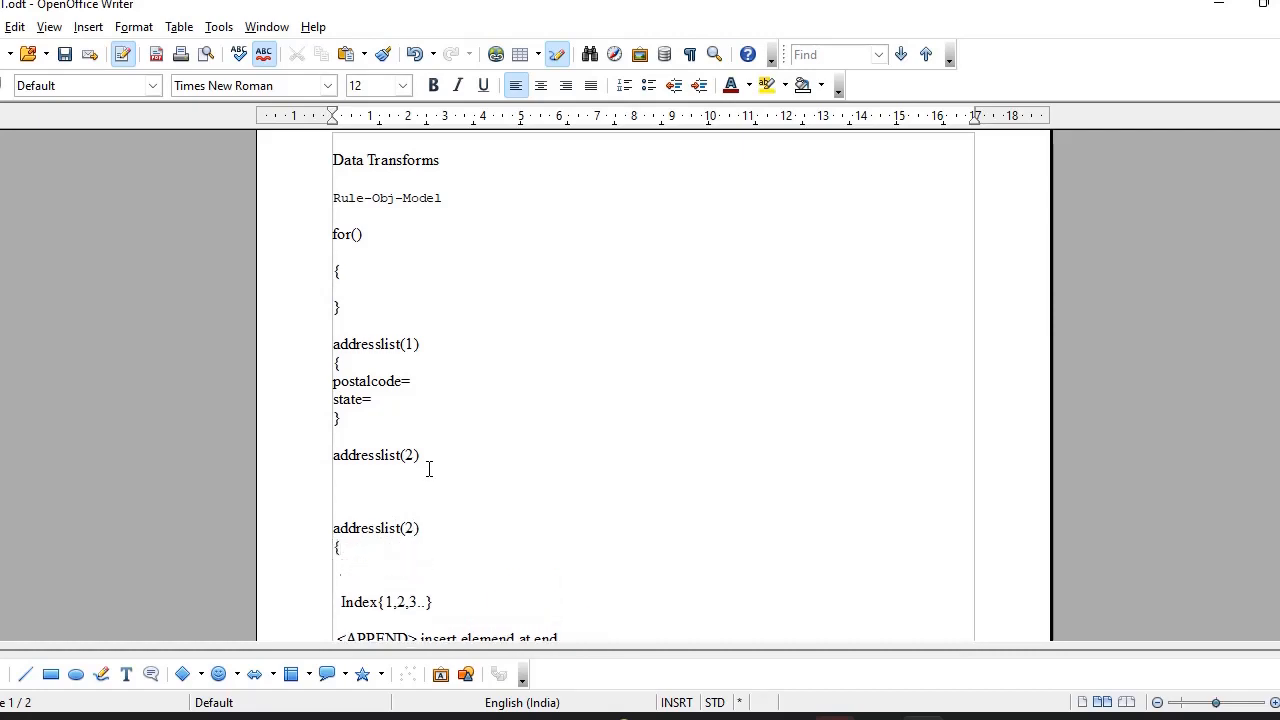
text(})
key(Return)
key(Return)
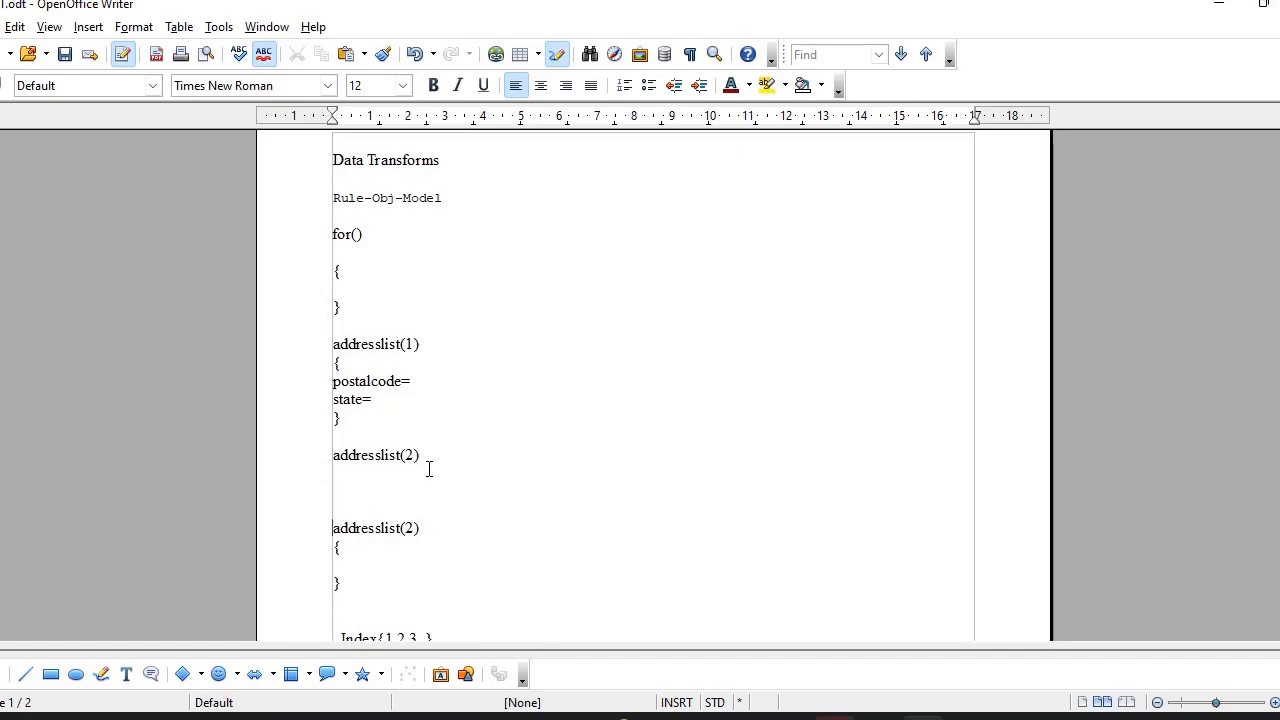
Renumber the new heading as addresslist(3) and add an empty braced block under the original addresslist(2).
key(Right)
key(BackSpace)
text(3)
key(Up)
text({)
key(Return)
key(Return)
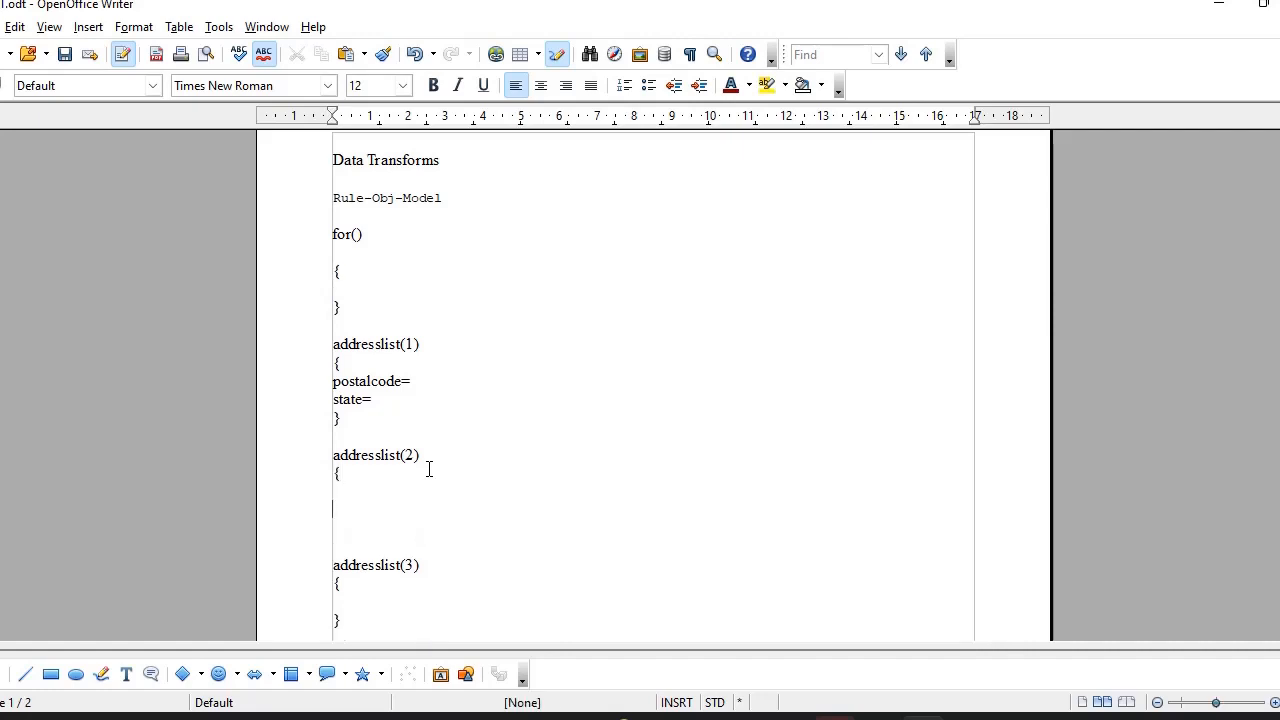
text(})
key(Delete)
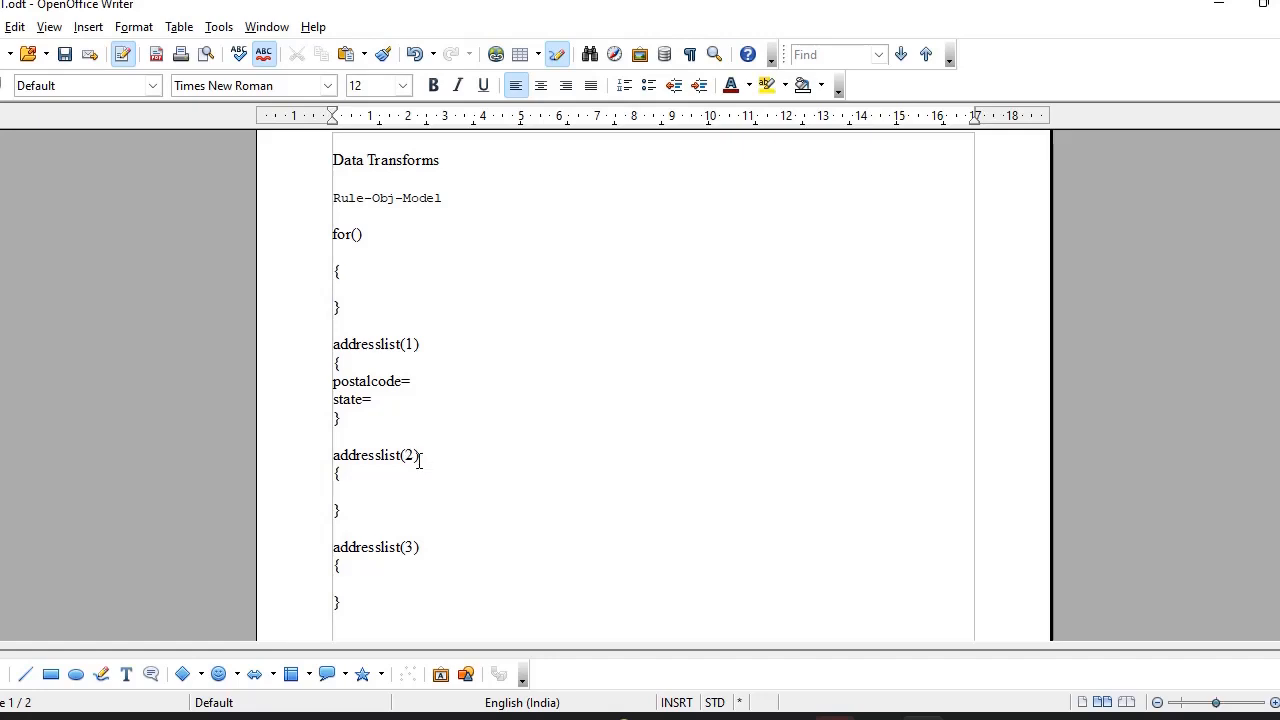
Switch to Pega Dev Studio and change the index in row 3's target to 2, giving .AddressList(2).AddressLine1.
click(367, 492)
key(alt+Tab)
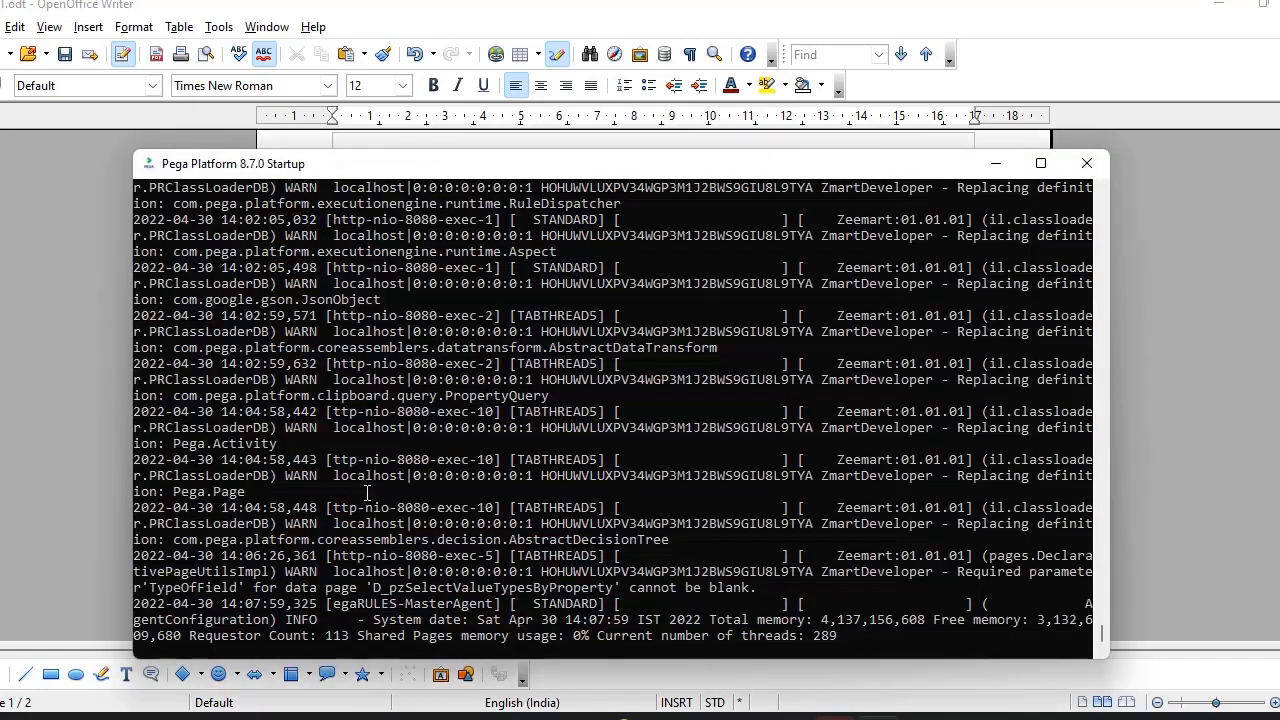
key(alt+Tab)
key(alt+Tab)
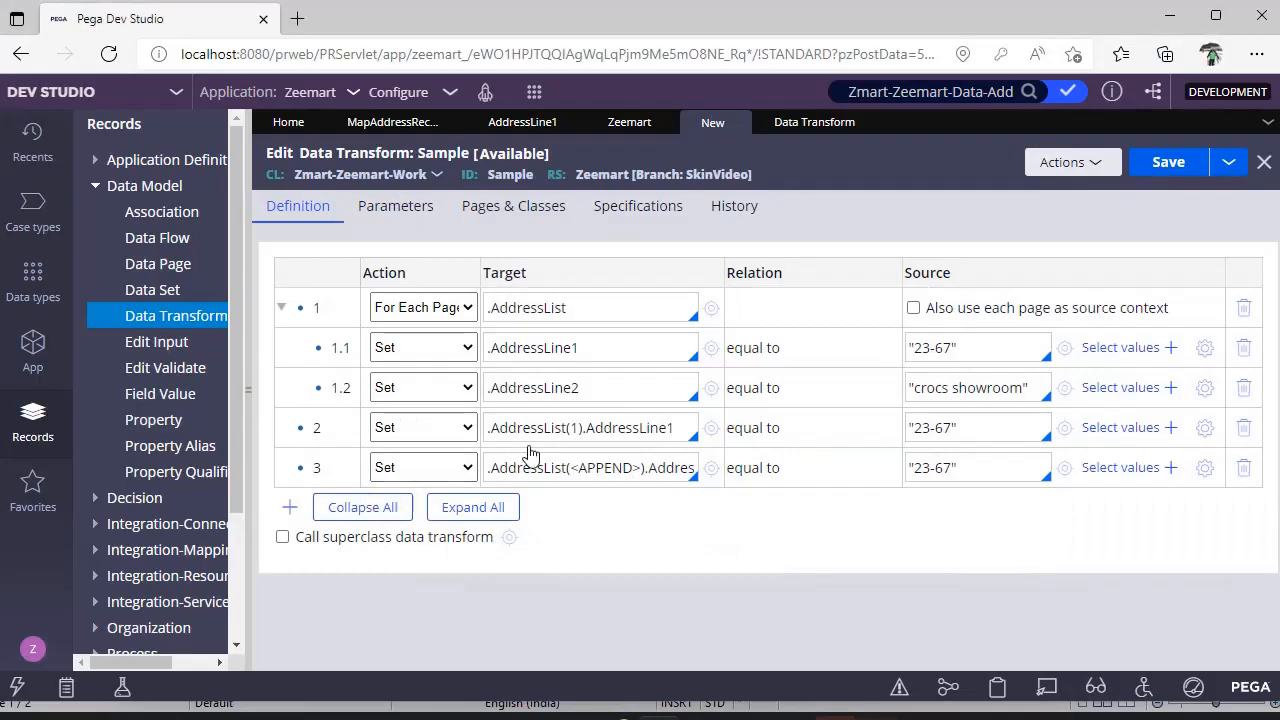
drag(642, 467, 570, 467)
text(2)
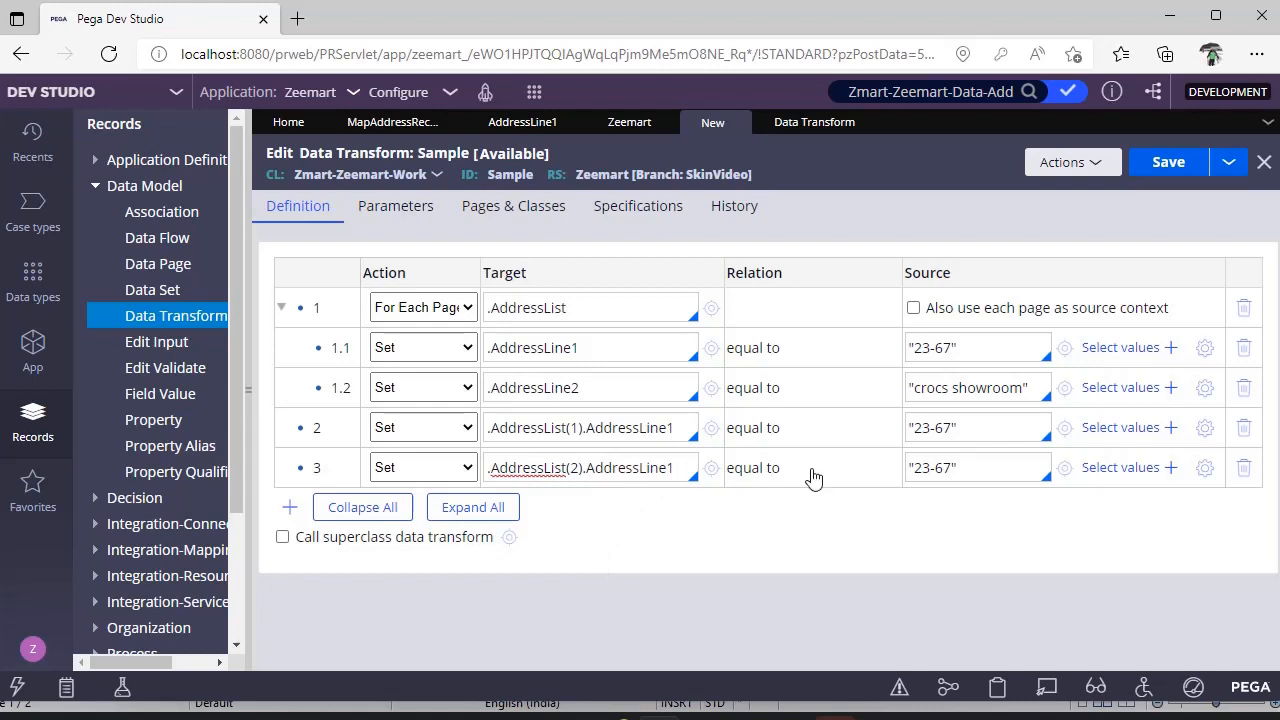
click(1000, 458)
Review the <APPEND> entry in the Writer notes and set the index in row 3's target to <APPEND> in Pega Dev Studio.
click(922, 717)
scroll(461, 458, down, 5)
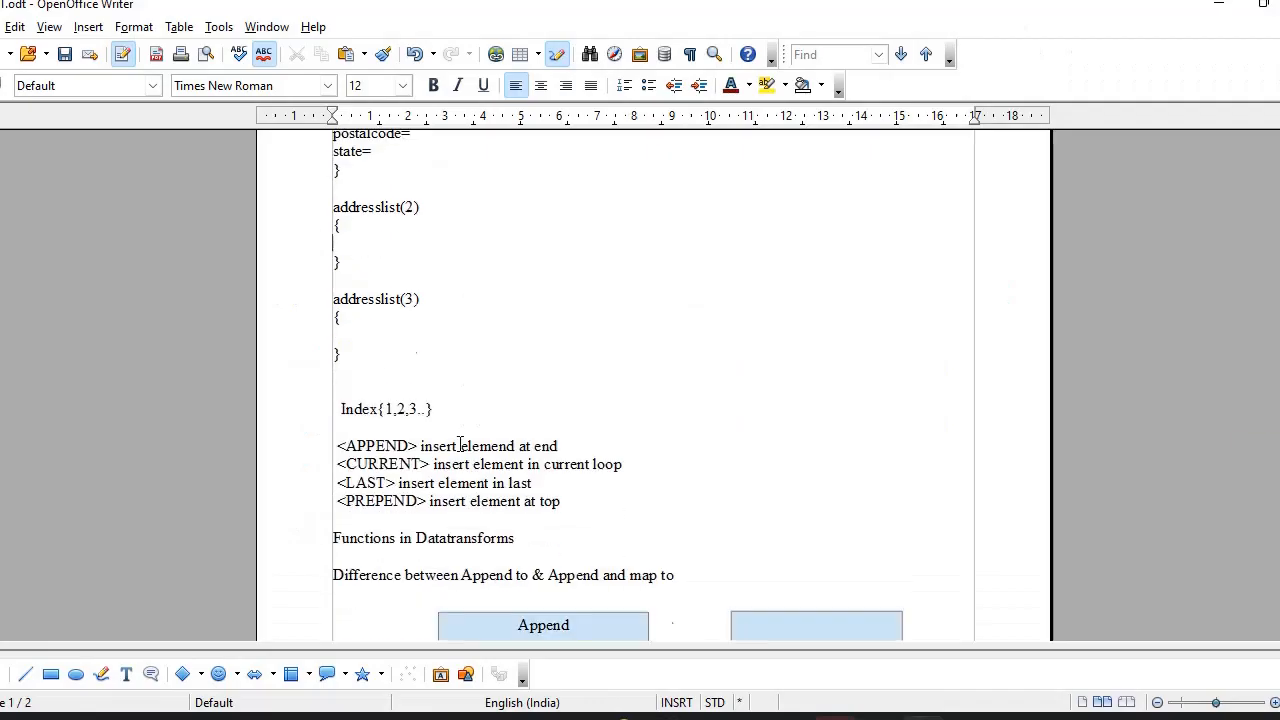
double_click(372, 446)
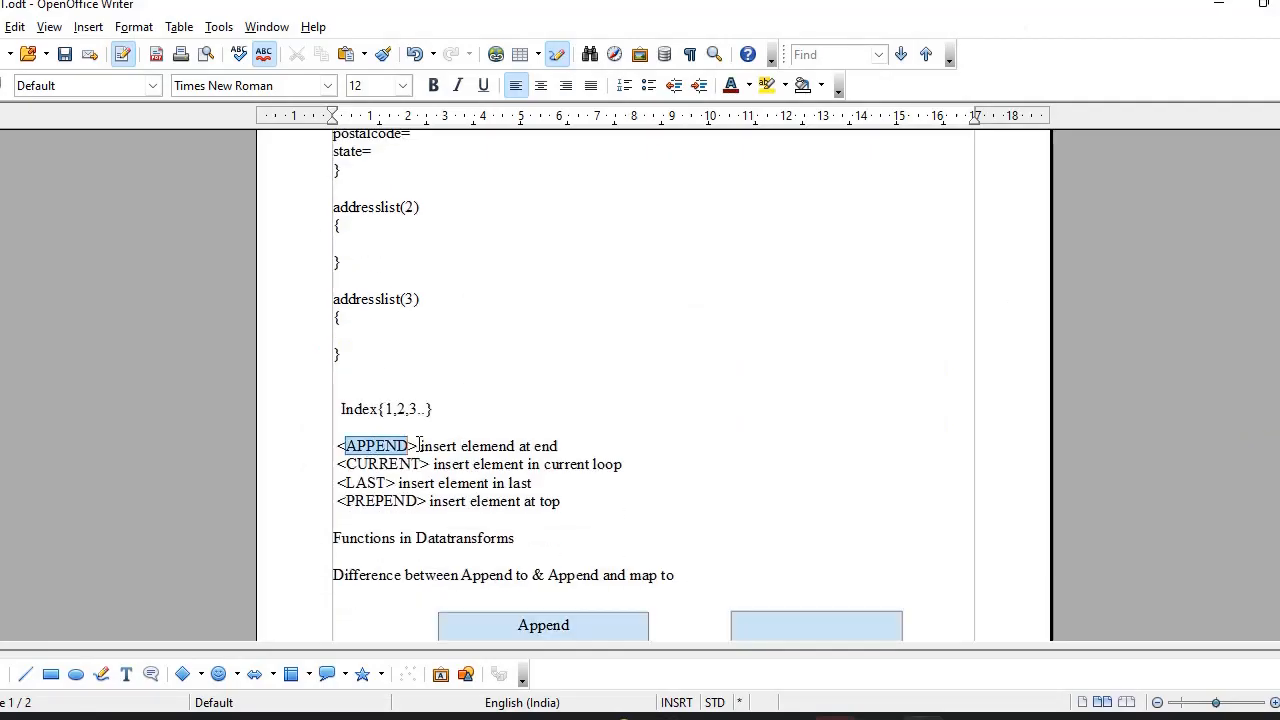
click(577, 446)
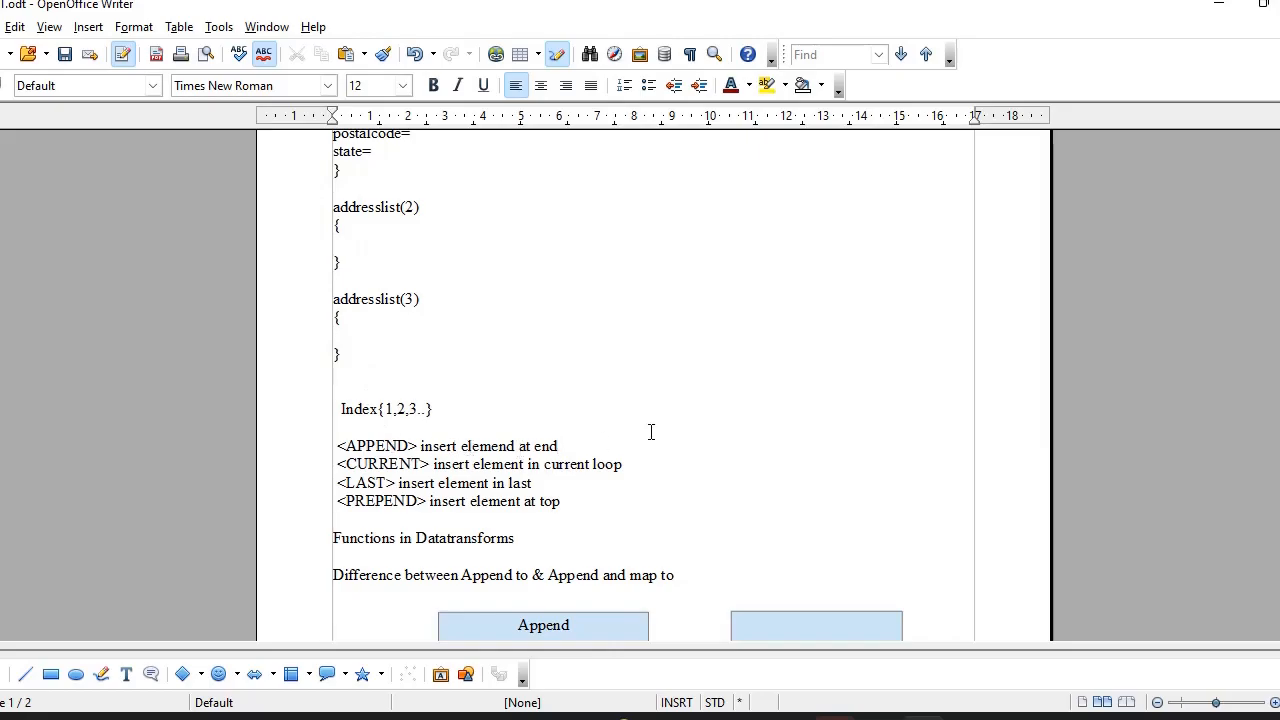
key(alt+Tab)
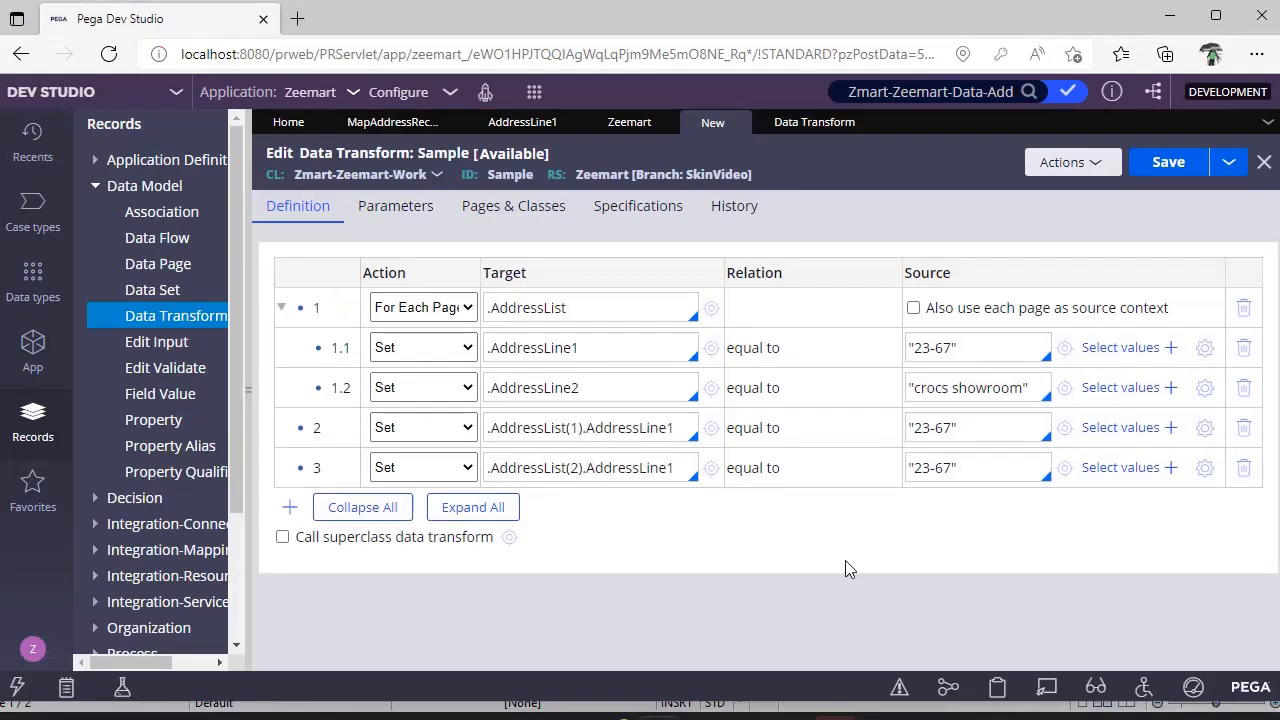
key(BackSpace)
text(<APP)
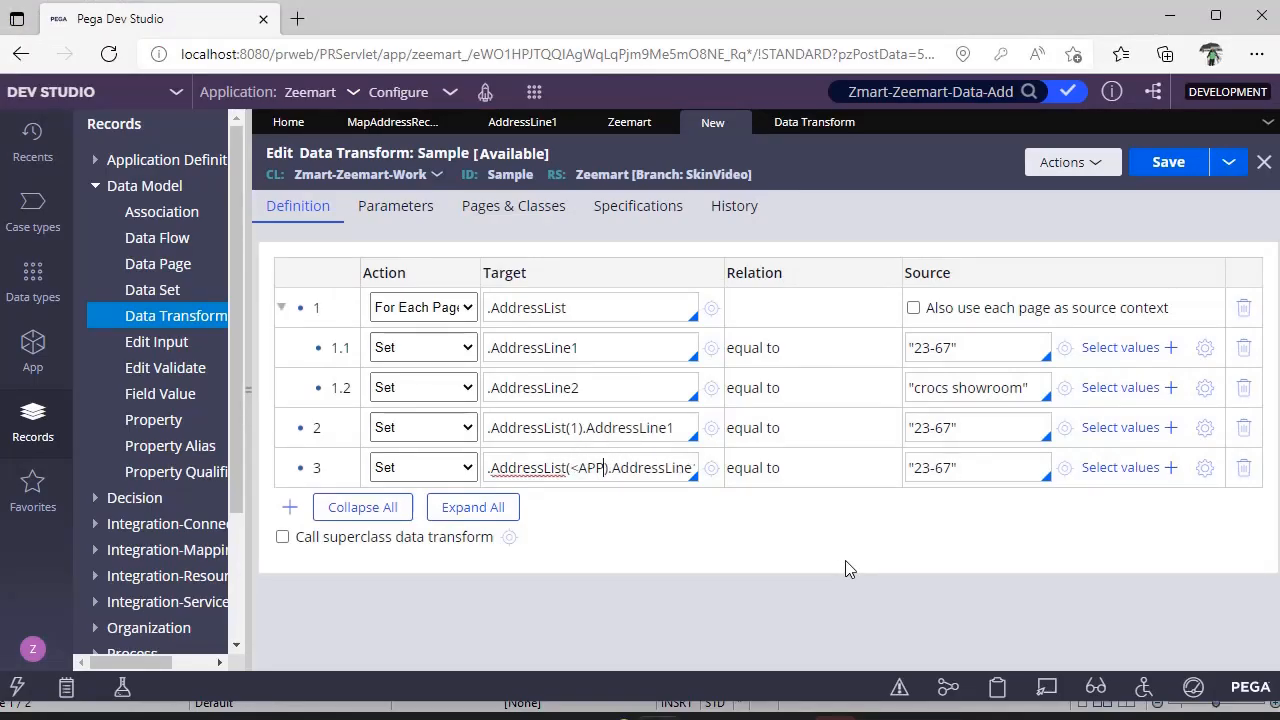
text(END>)
key(shift+Right)
key(shift+Left)
key(shift+Left)
key(shift+Left)
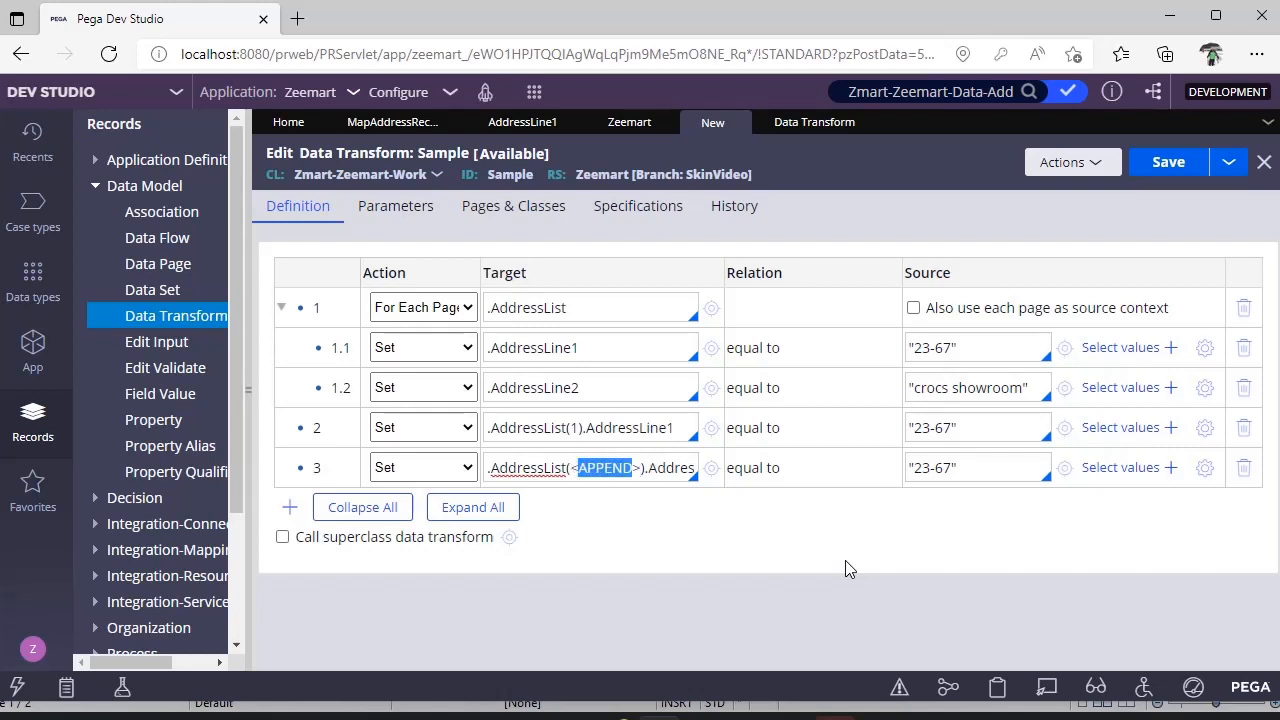
key(alt)
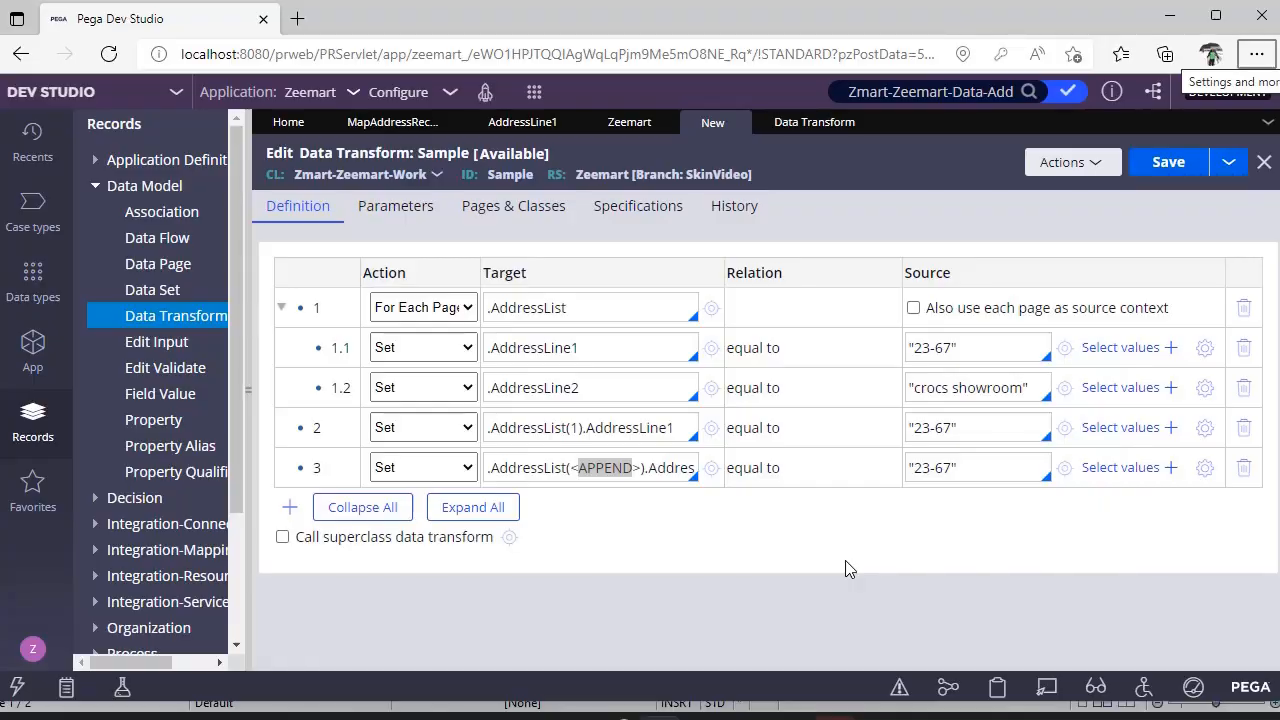
key(alt+Tab)
key(alt+Tab)
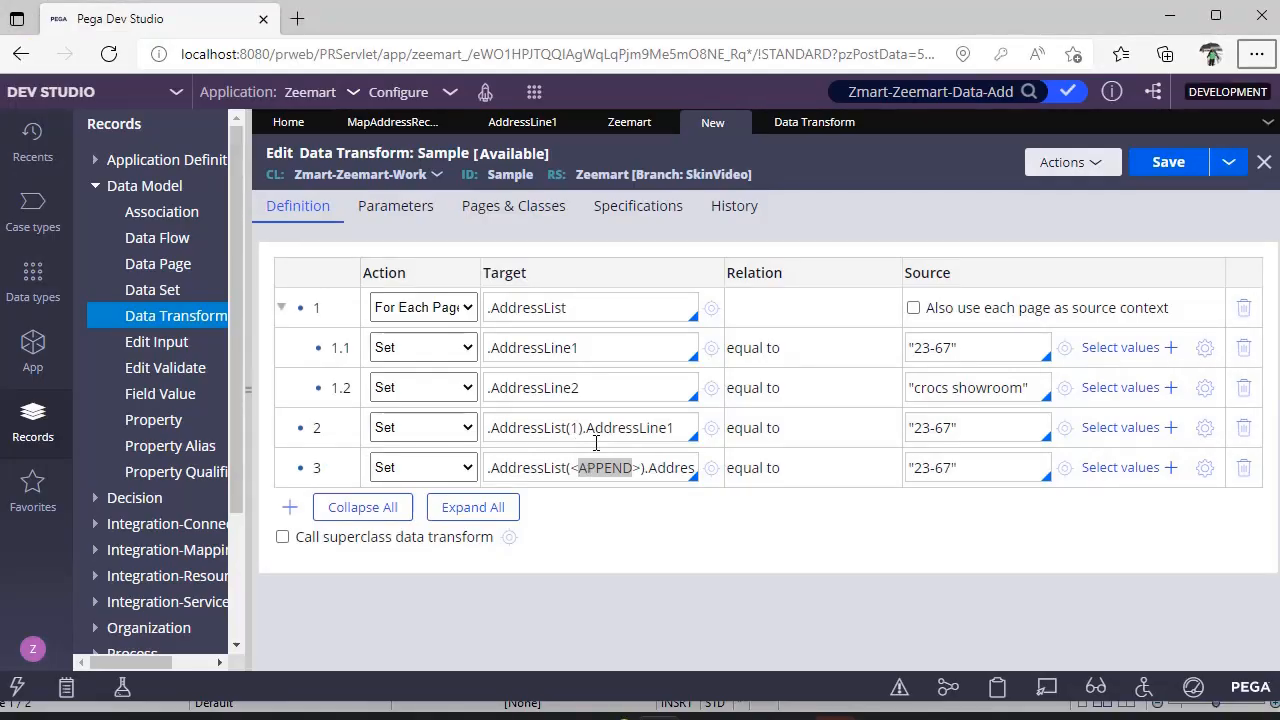
key(alt+Tab)
key(alt+Tab)
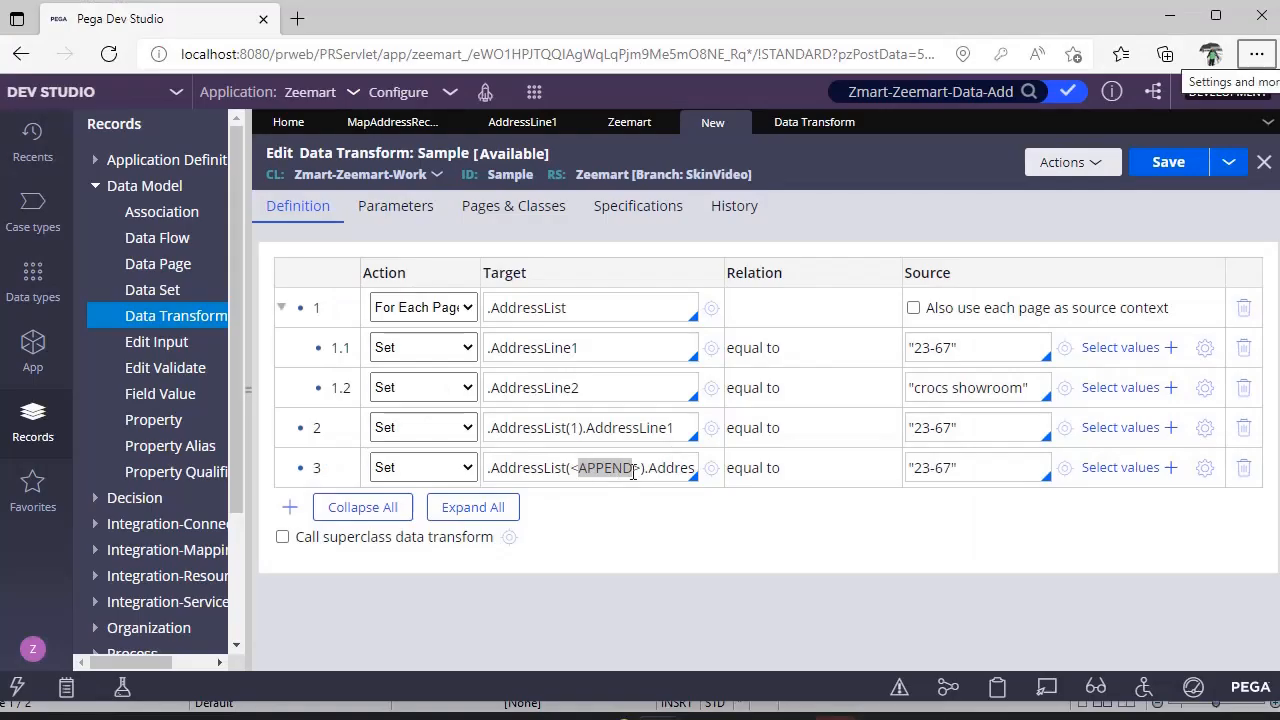
Switch to the Writer notes and add an addresslist(4) heading with an empty braced block above the Index line.
key(alt+Tab)
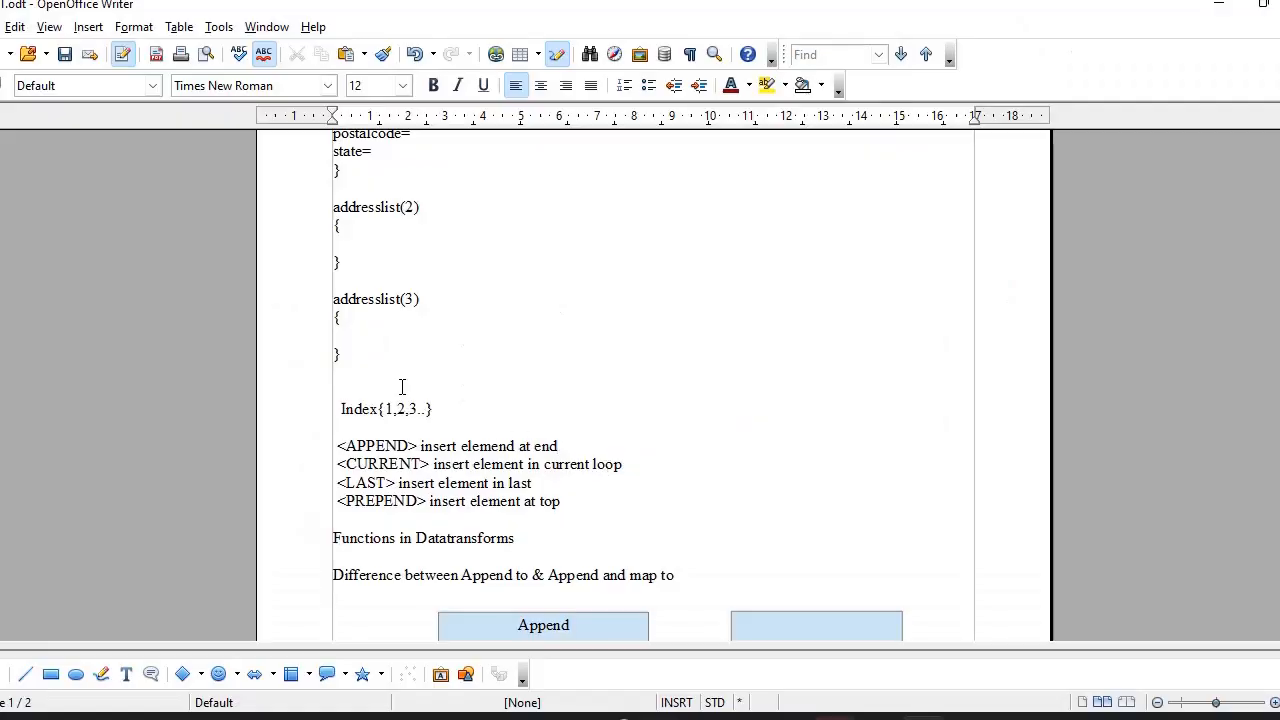
text(addr)
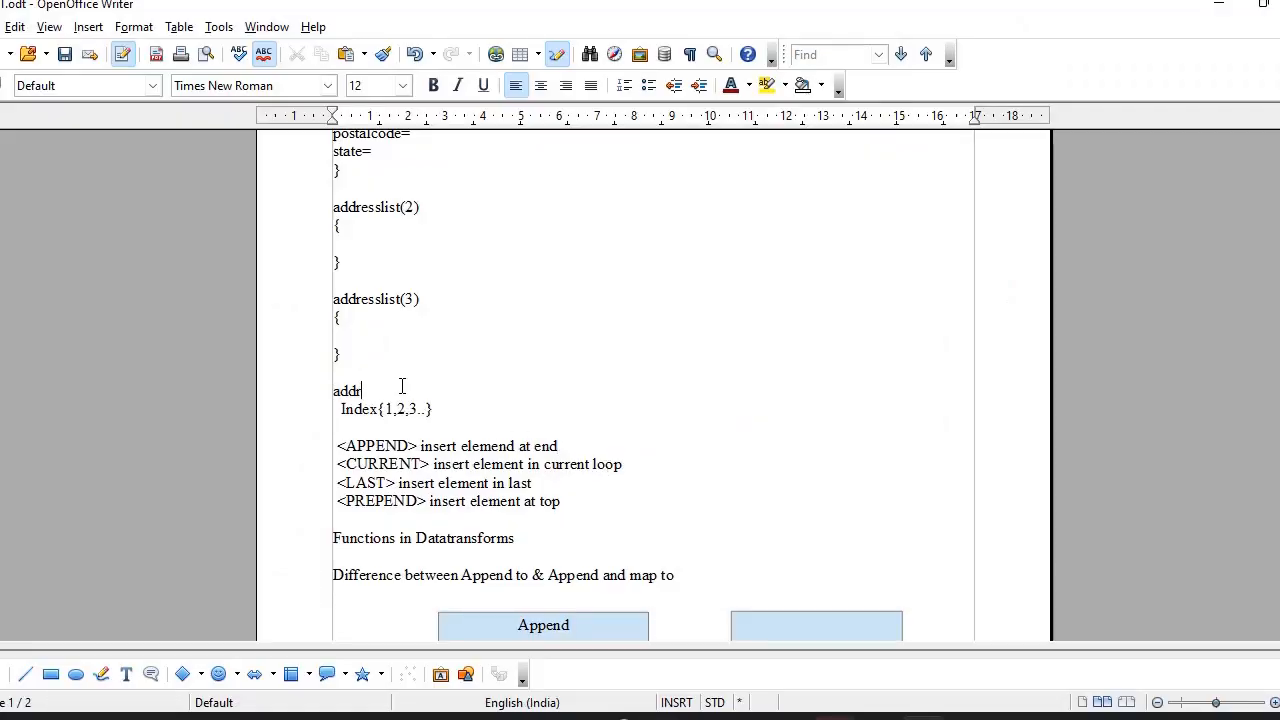
text(esslist)
text()()
key(BackSpace)
key(BackSpace)
text((4))
key(Return)
text({)
key(Return)
text(})
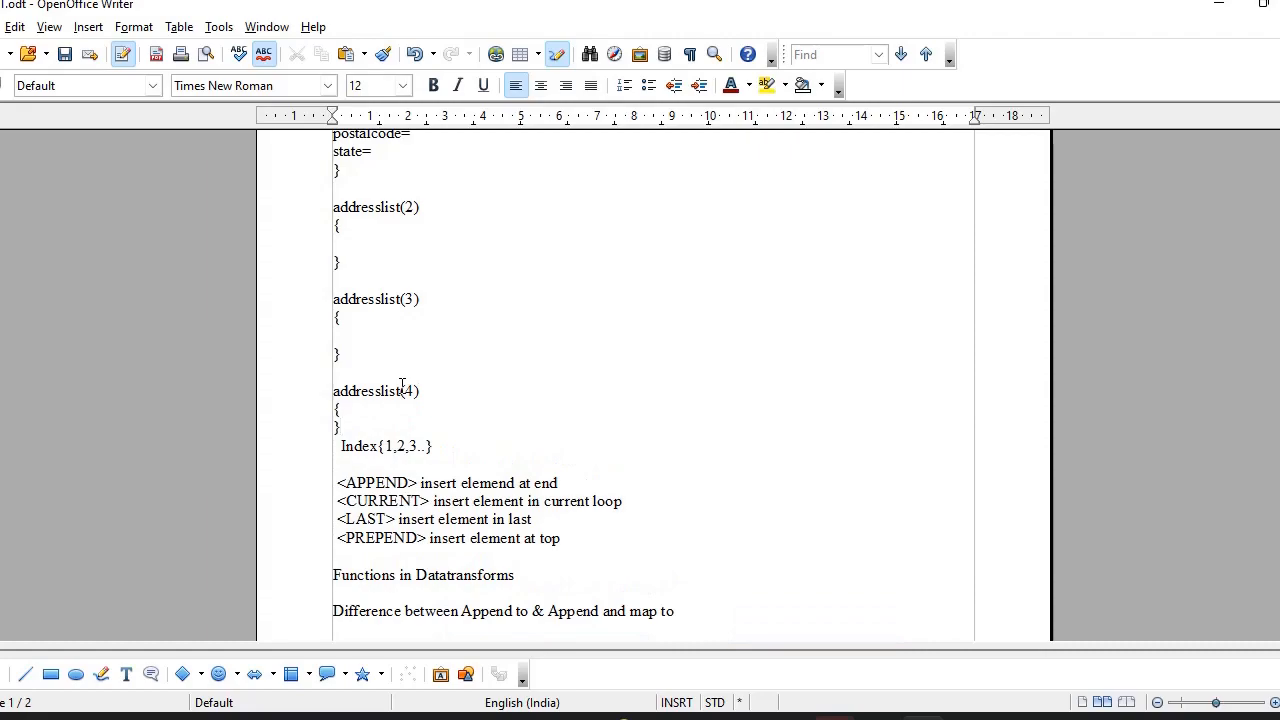
Review the <CURRENT> and <LAST> index entries in the Writer notes.
key(alt+Tab)
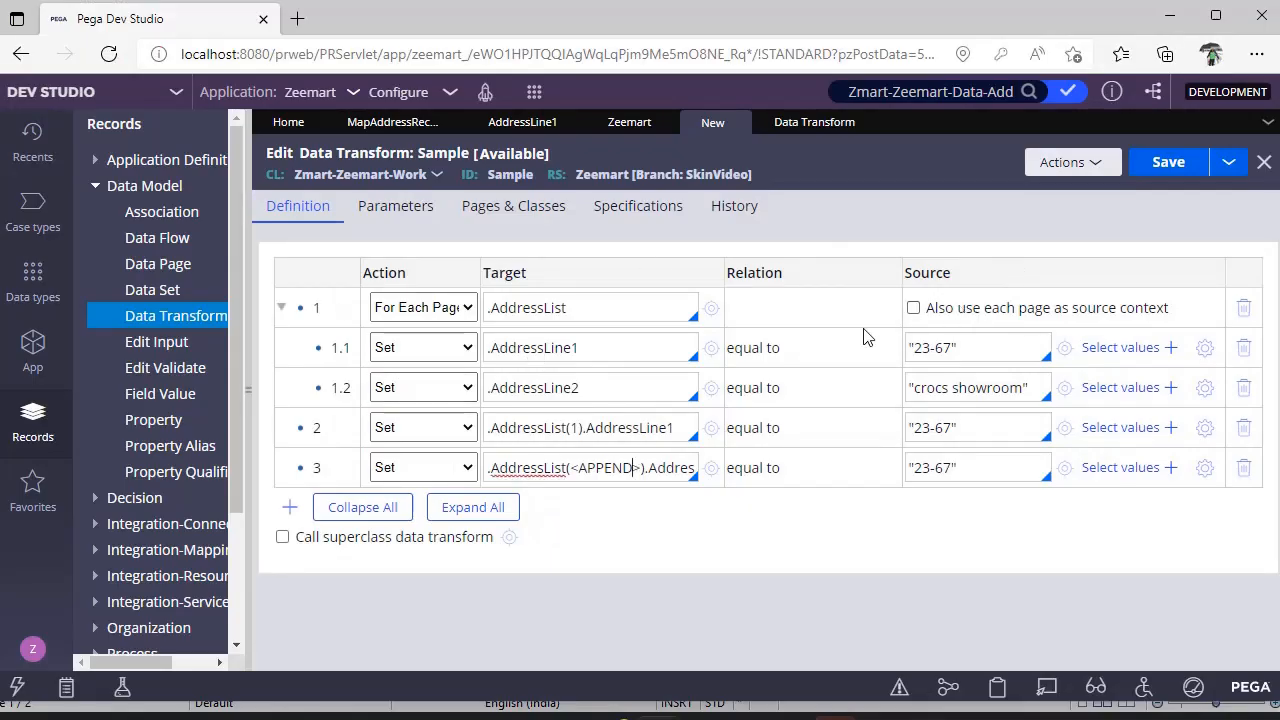
key(alt+Tab)
drag(622, 501, 337, 501)
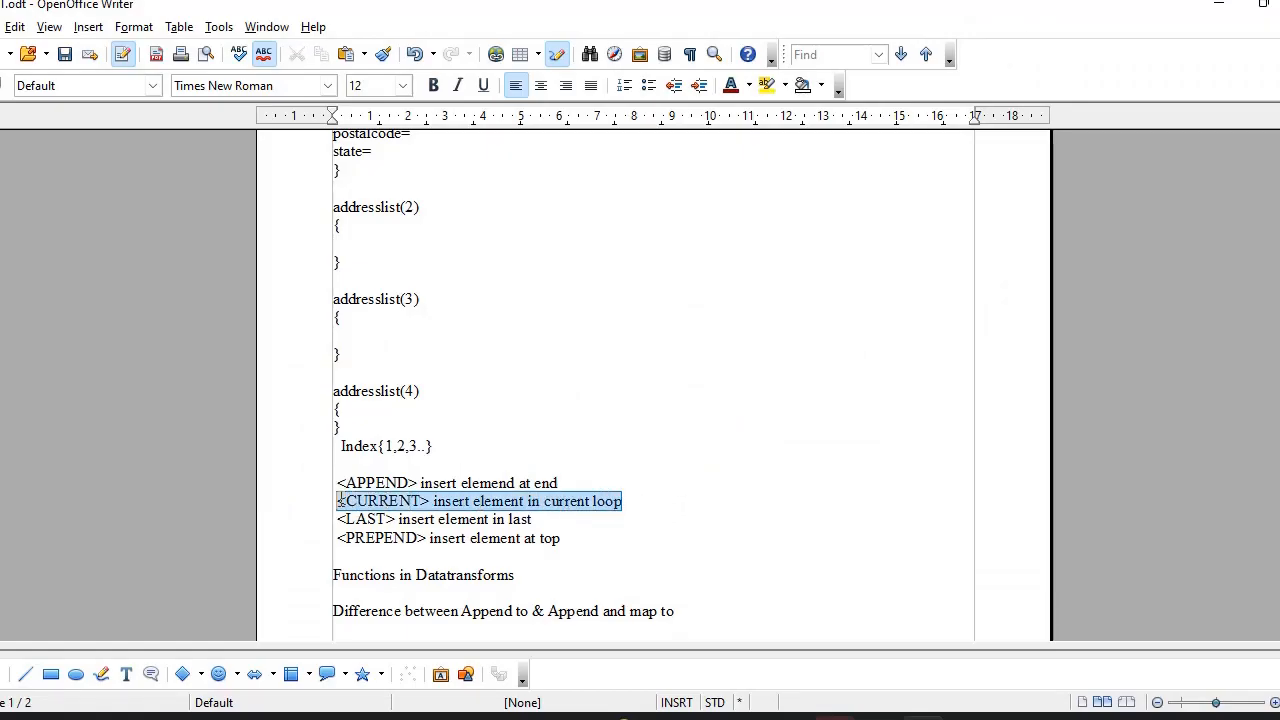
click(558, 530)
drag(560, 520, 336, 520)
Switch to Pega Dev Studio and add a Set row 4 with the target .AddressList(<APPEND>).AddressLine2, based on row 3's target.
key(alt+Tab)
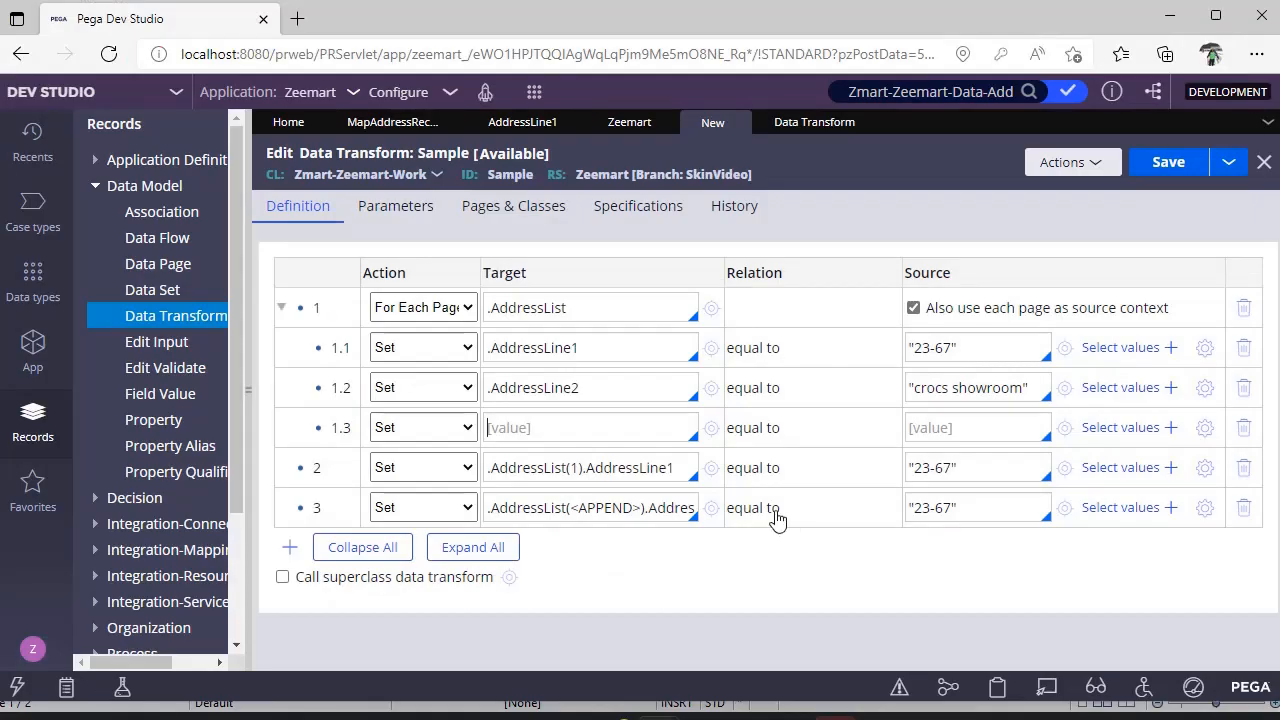
click(608, 507)
drag(563, 508, 695, 508)
key(Return)
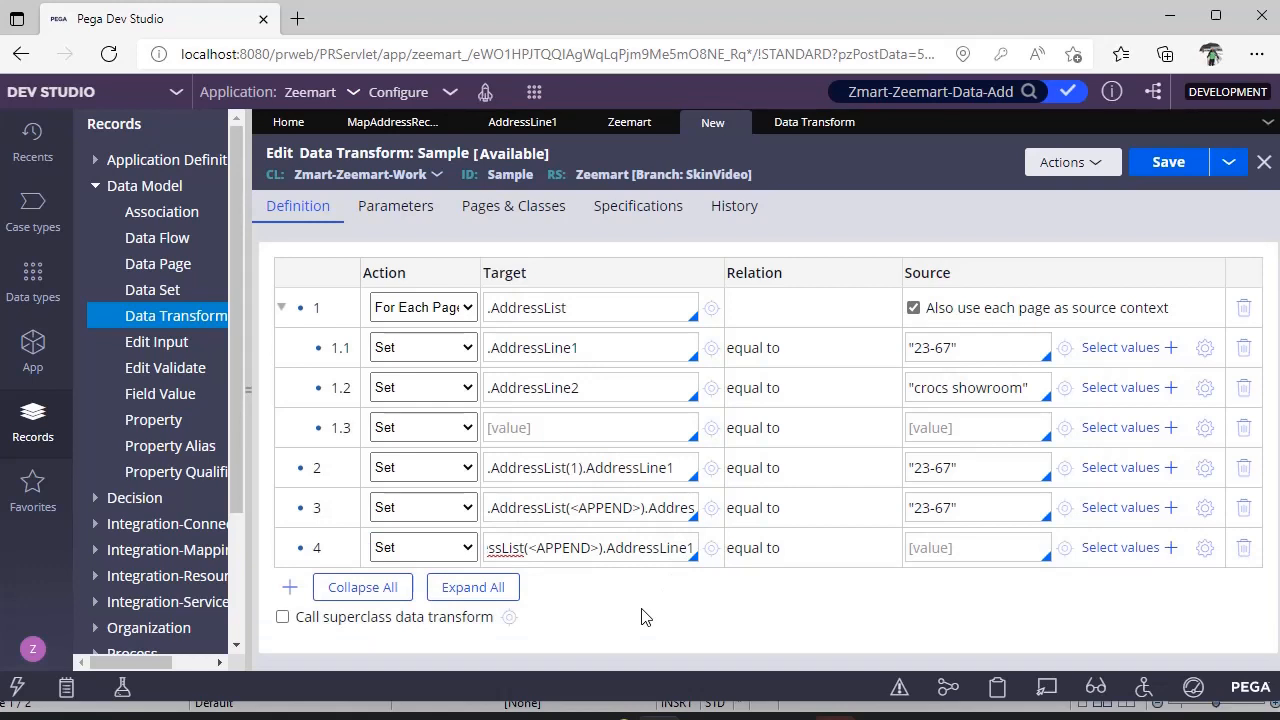
click(643, 617)
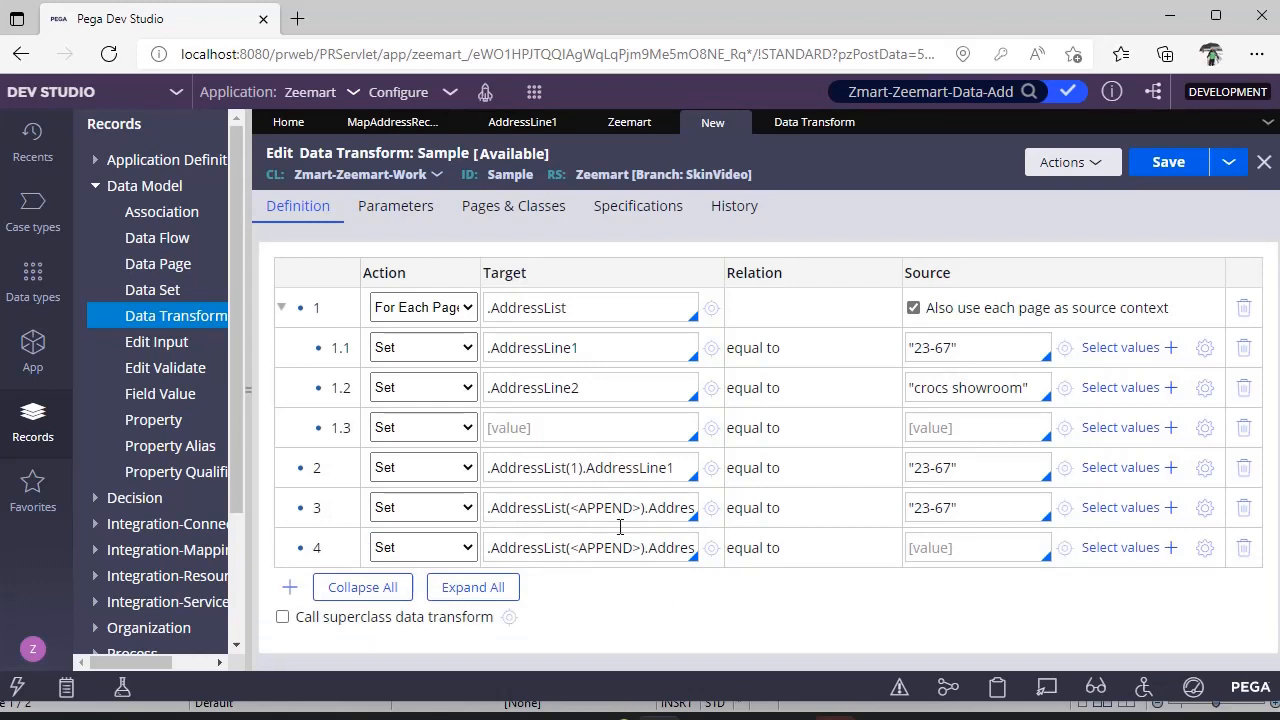
Switch to the Writer notes and write "addresline 1" inside the braces of addresslist(4).
click(922, 717)
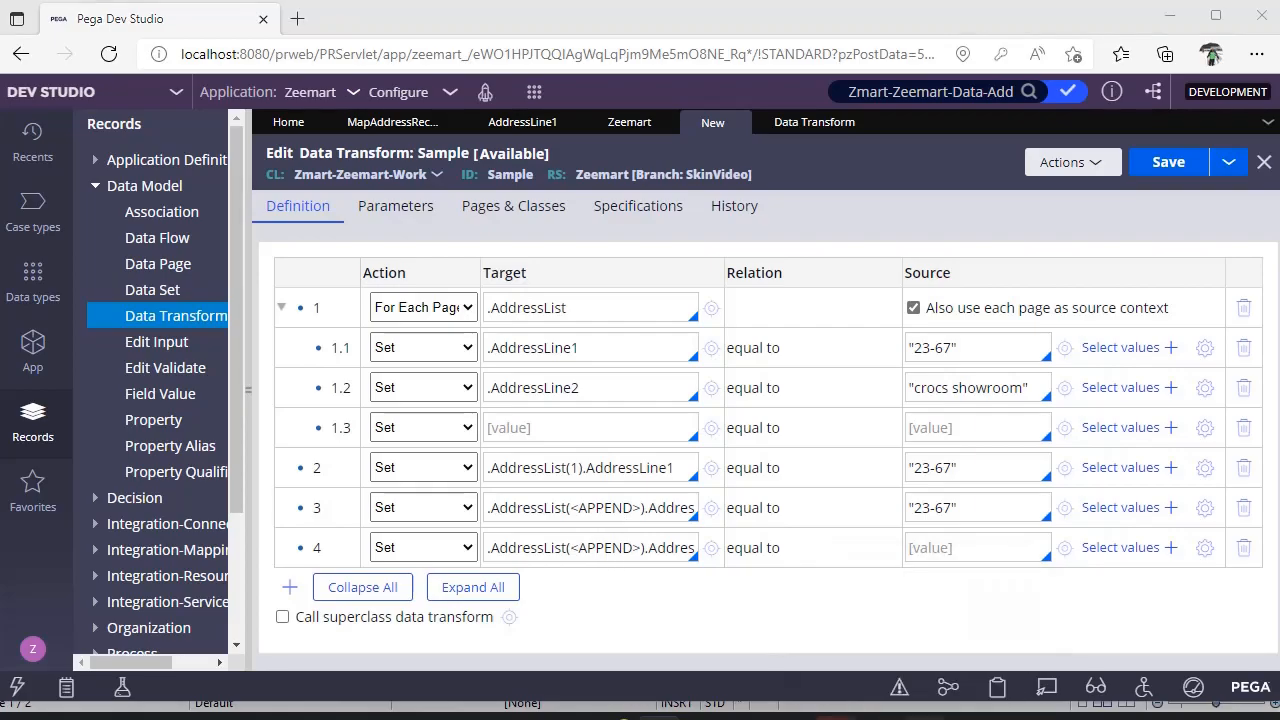
click(386, 418)
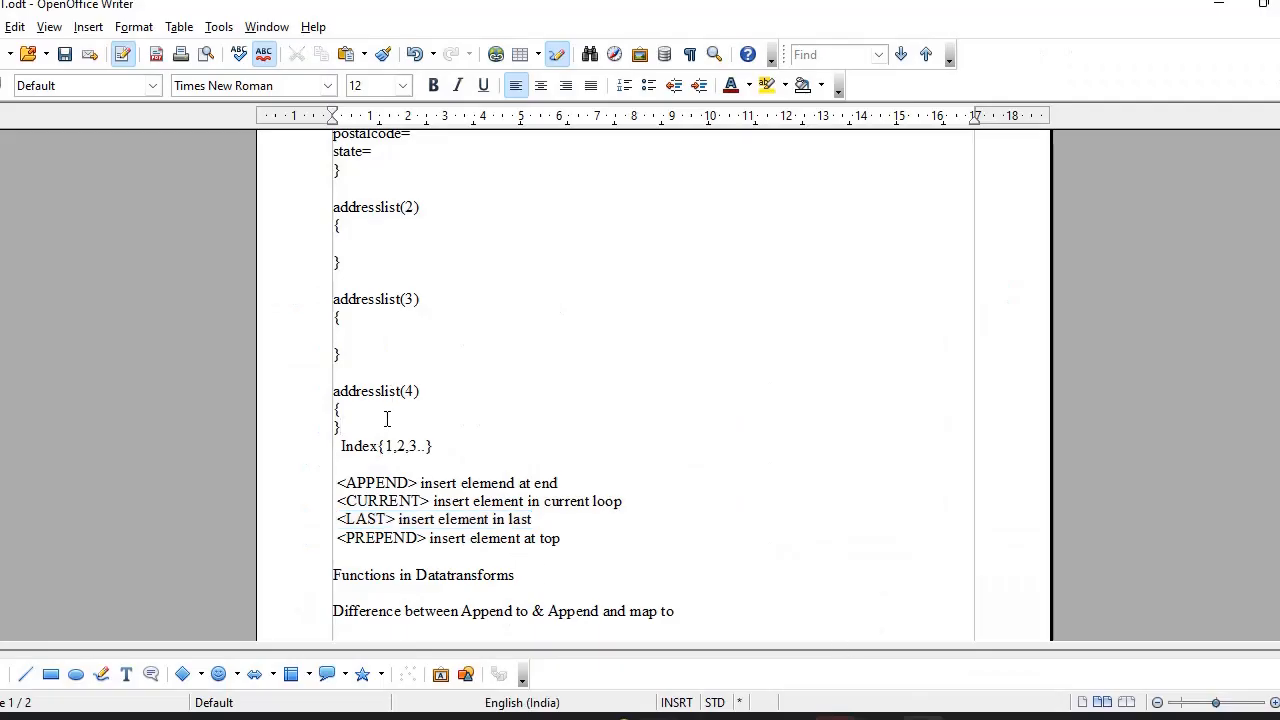
key(Return)
text(a)
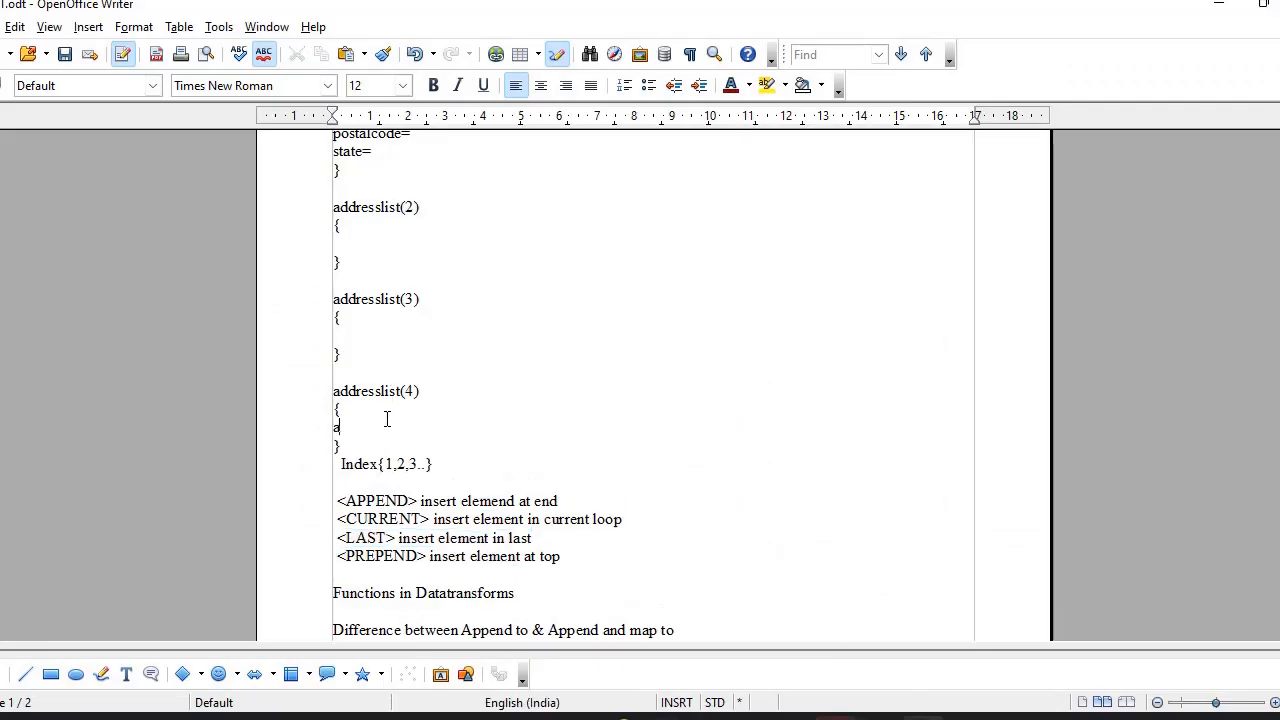
text(ddresline 1)
Duplicate the whole addresslist(4) block below the original, above the Index line.
key(shift+Down)
key(shift+Down)
key(shift+Down)
key(shift+Down)
key(ctrl+c)
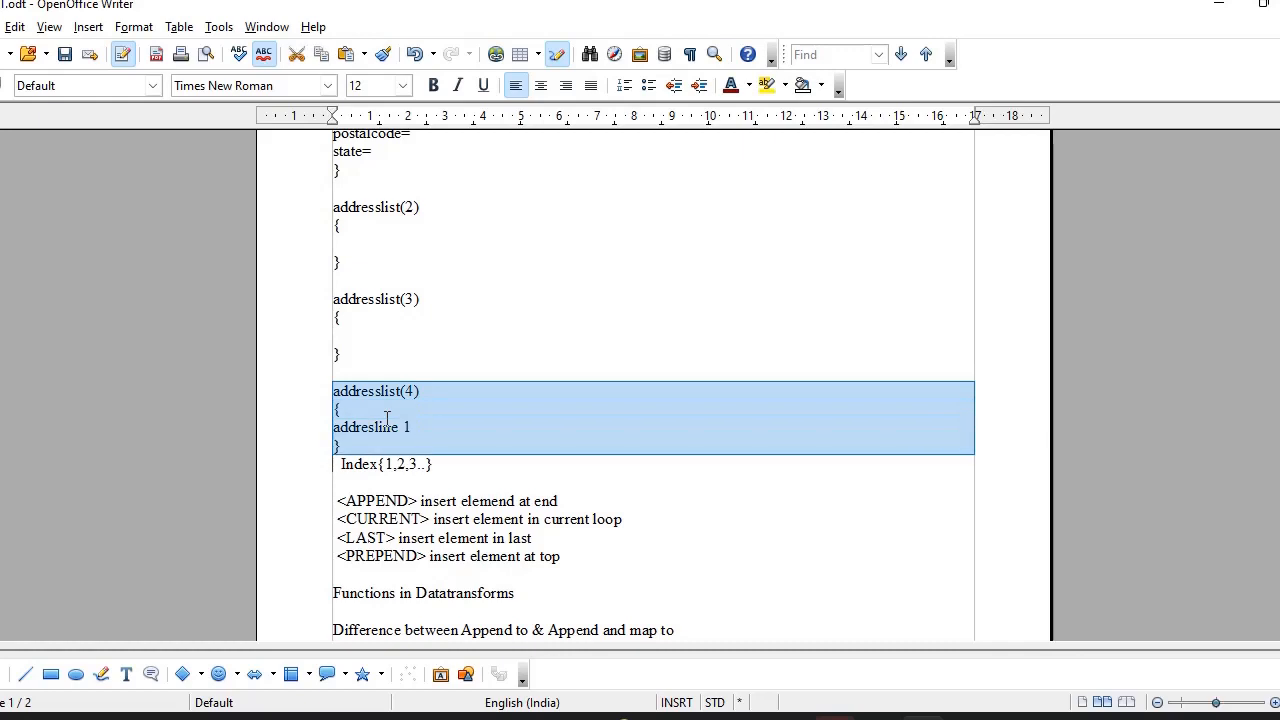
key(Right)
key(Return)
key(Return)
key(Return)
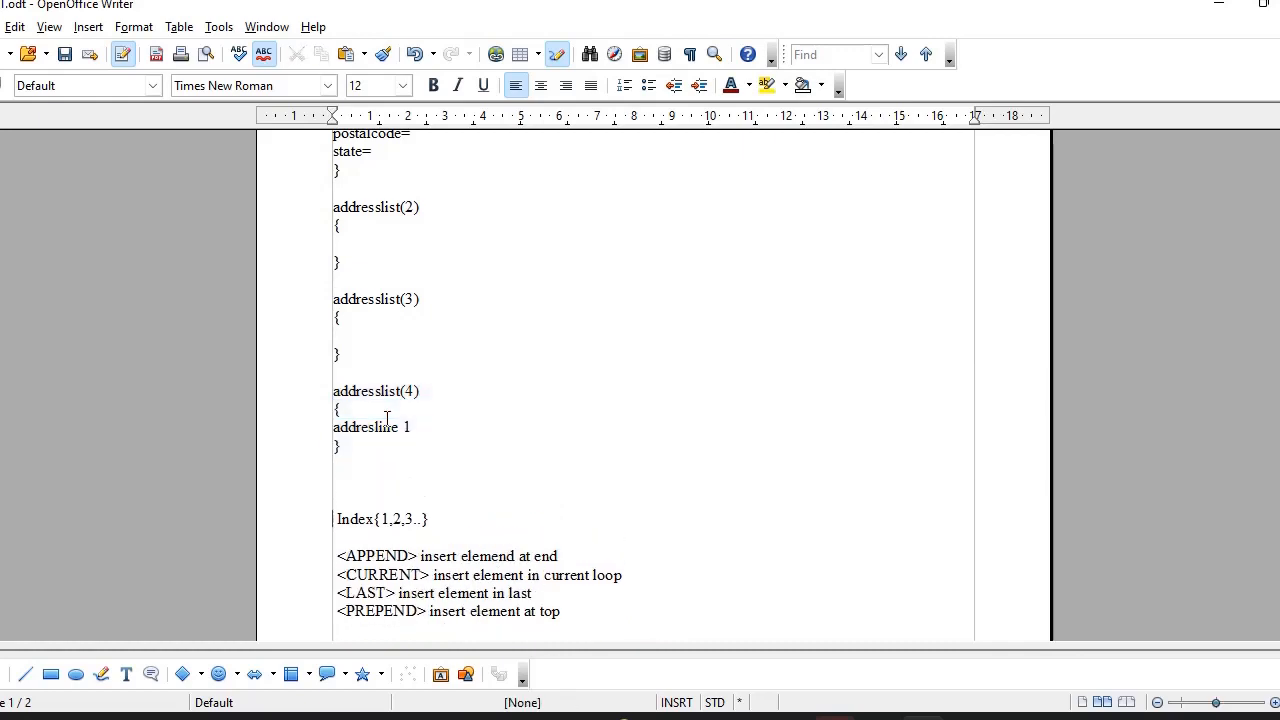
key(Up)
key(ctrl+v)
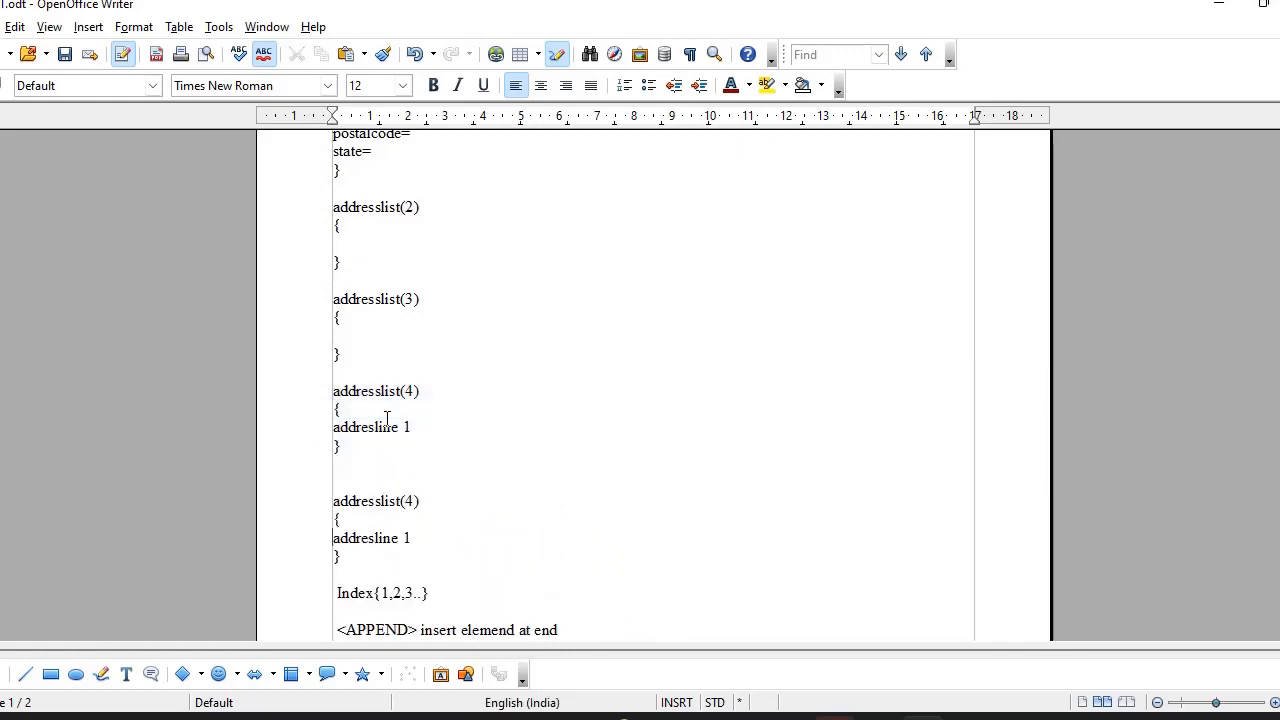
Renumber the duplicated heading as addresslist(5) and change its inner line to "addresline 2".
key(BackSpace)
text(2)
key(BackSpace)
text(5)
click(445, 527)
Copy the "addresline 2" line from addresslist(5) into the addresslist(4) block under "addresline 1".
drag(374, 540, 334, 540)
click(418, 541)
drag(429, 540, 334, 540)
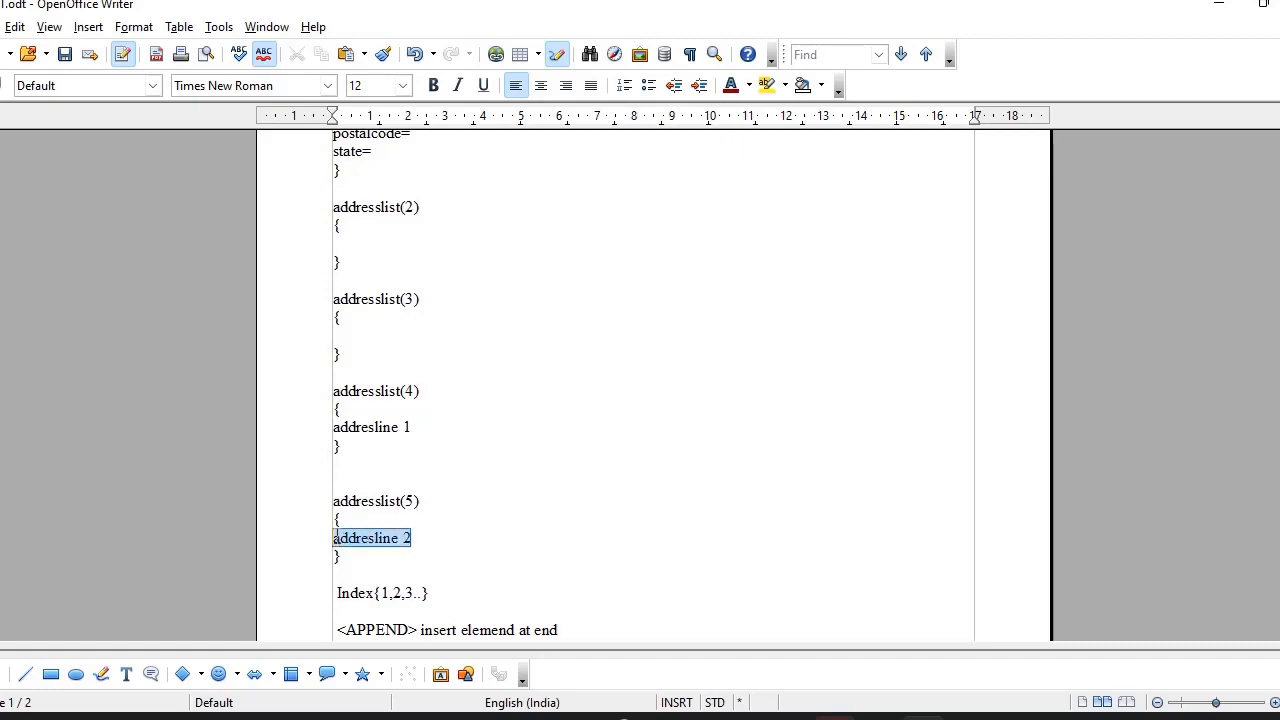
key(ctrl+c)
click(431, 427)
key(Return)
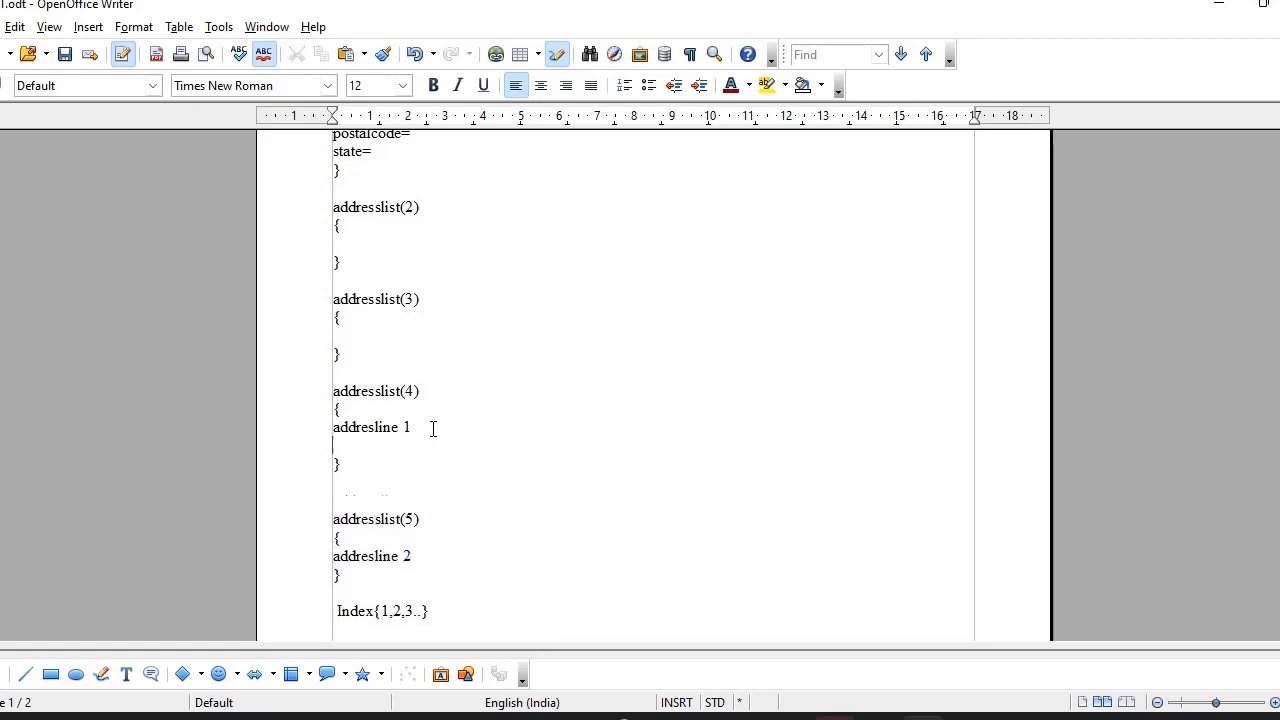
key(ctrl+v)
Switch to Pega Dev Studio and set the index in row 4's target to <LAST>, giving .AddressList(<LAST>).AddressLine2.
key(alt+Tab)
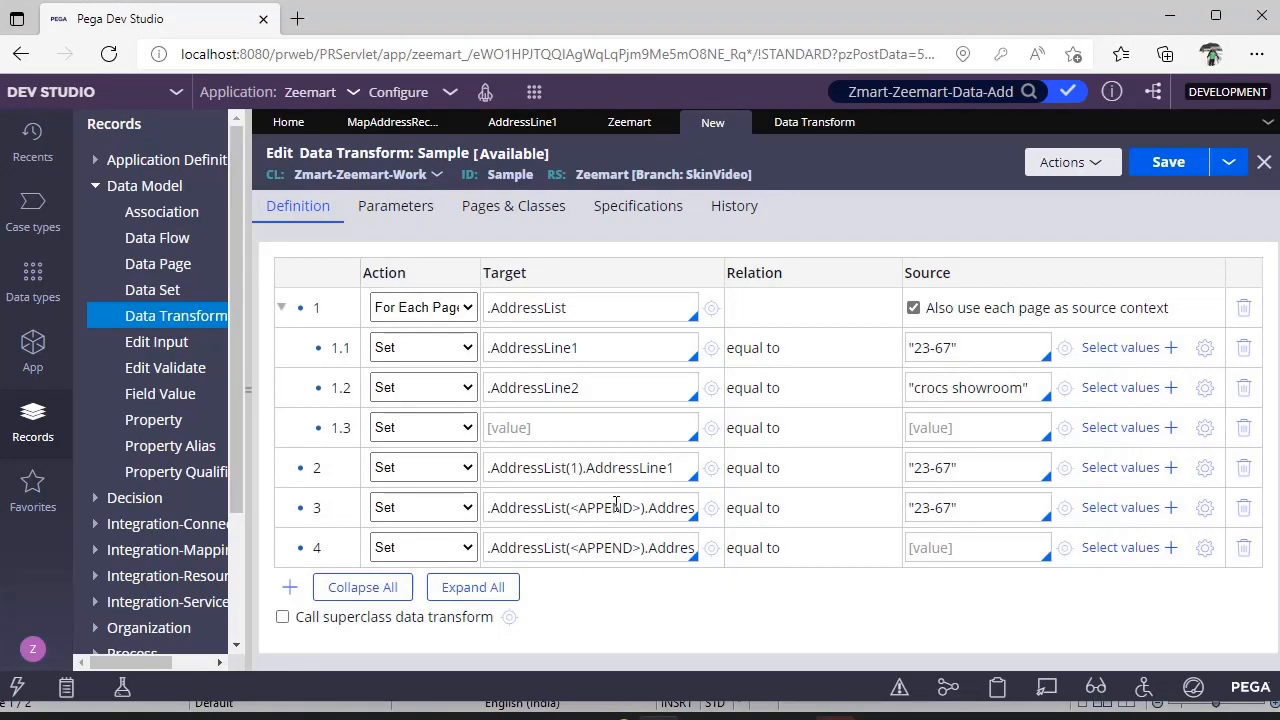
drag(558, 508, 712, 516)
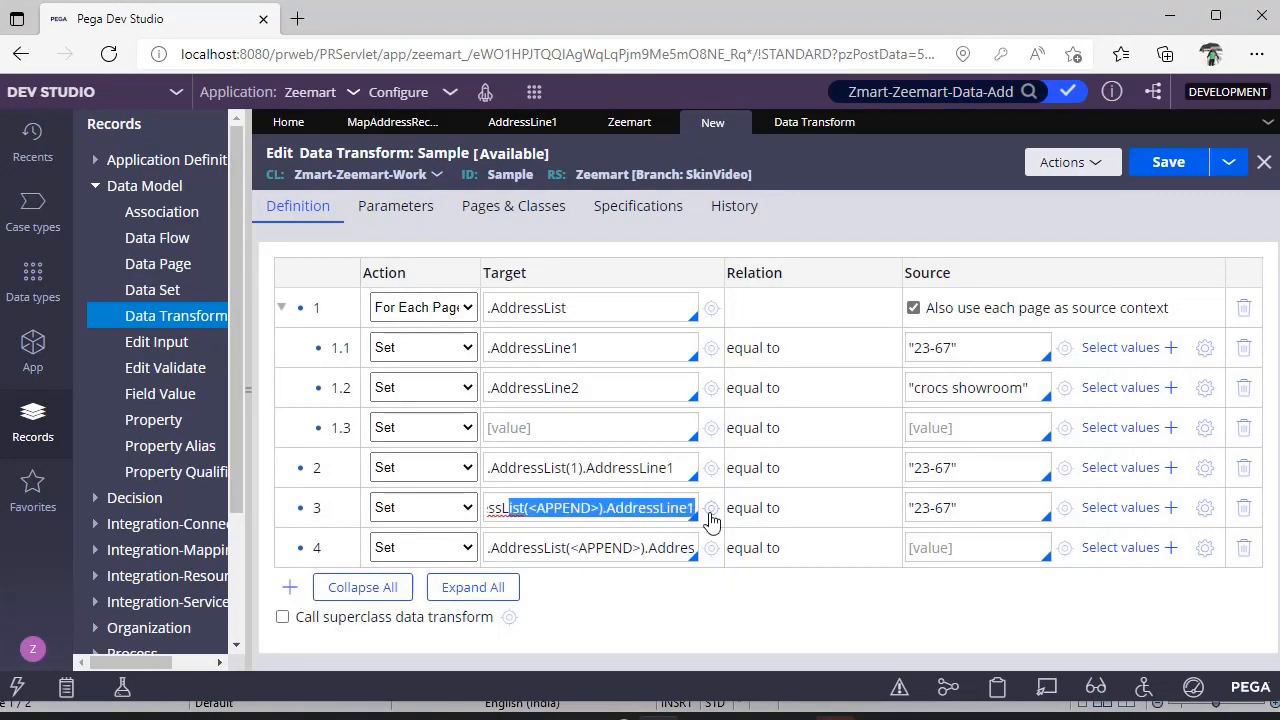
double_click(616, 548)
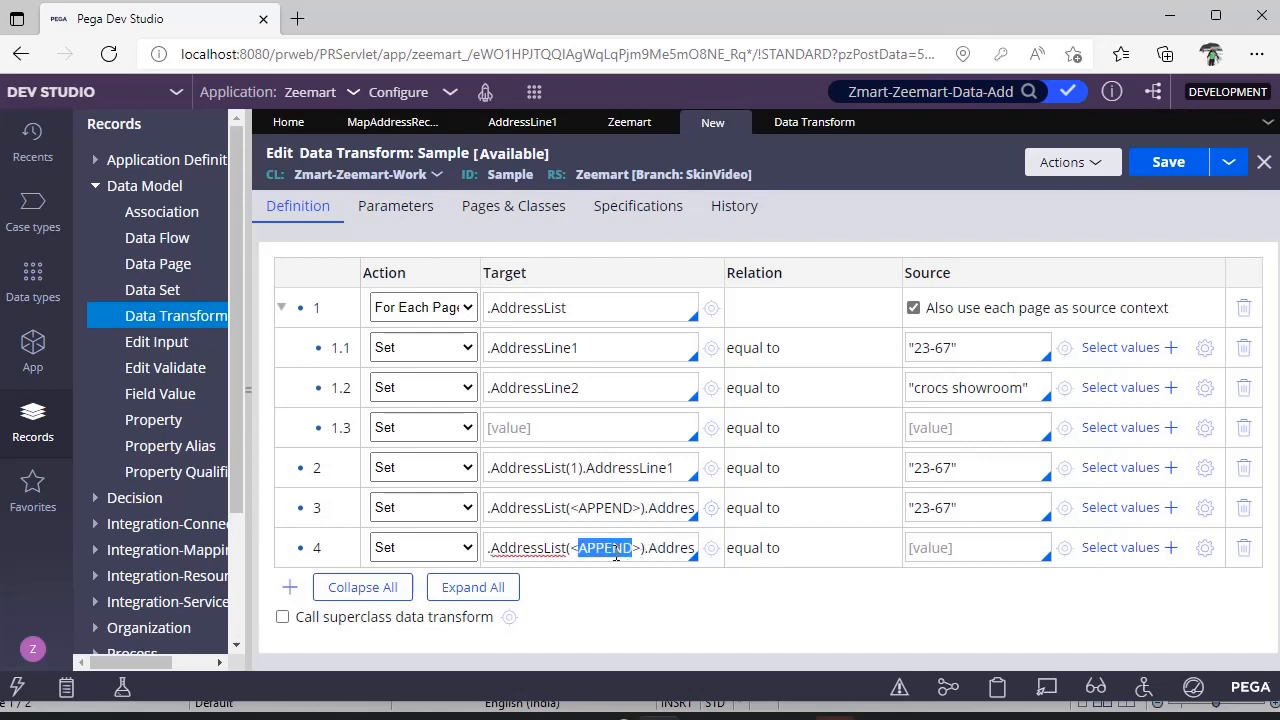
text(LAST)
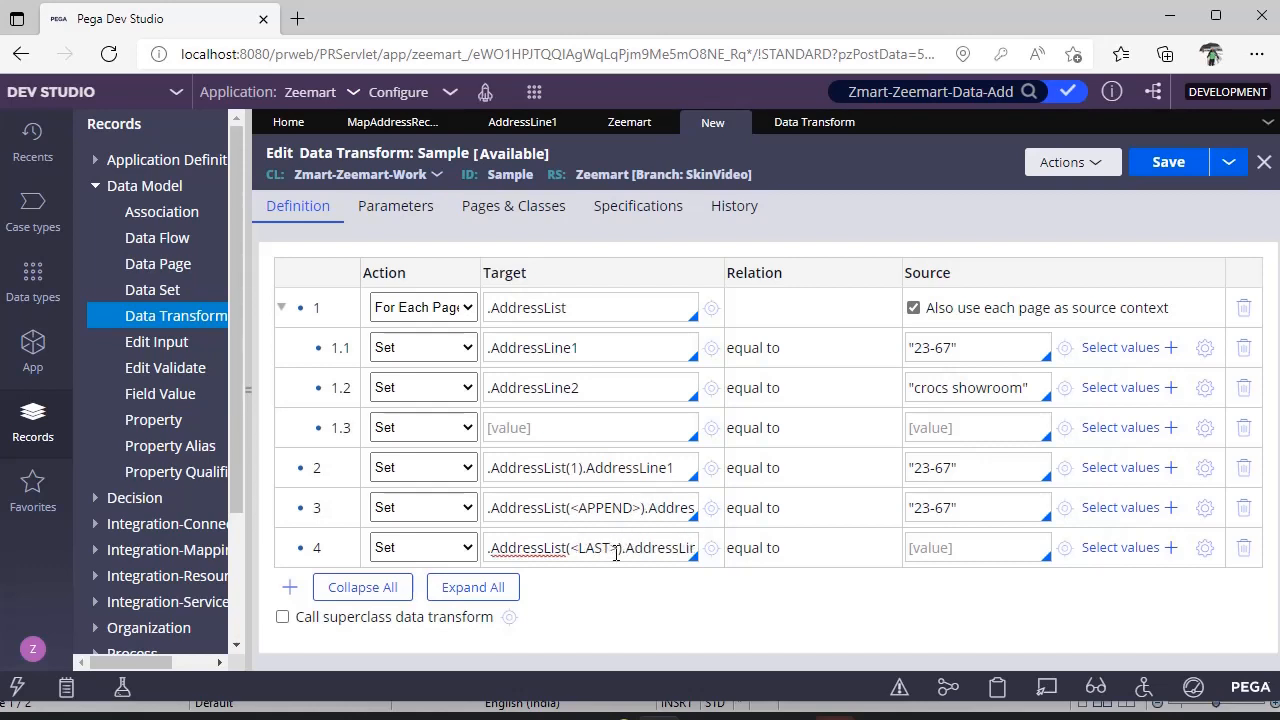
click(603, 598)
key(alt)
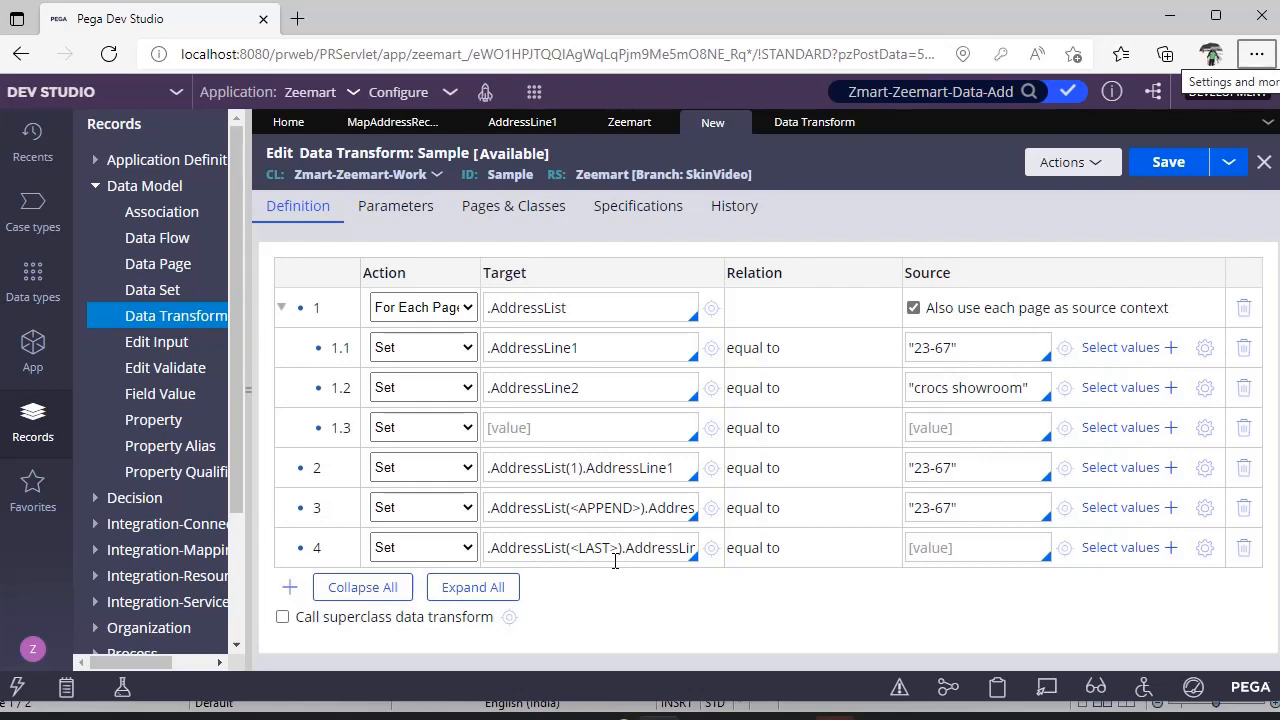
drag(541, 550, 695, 559)
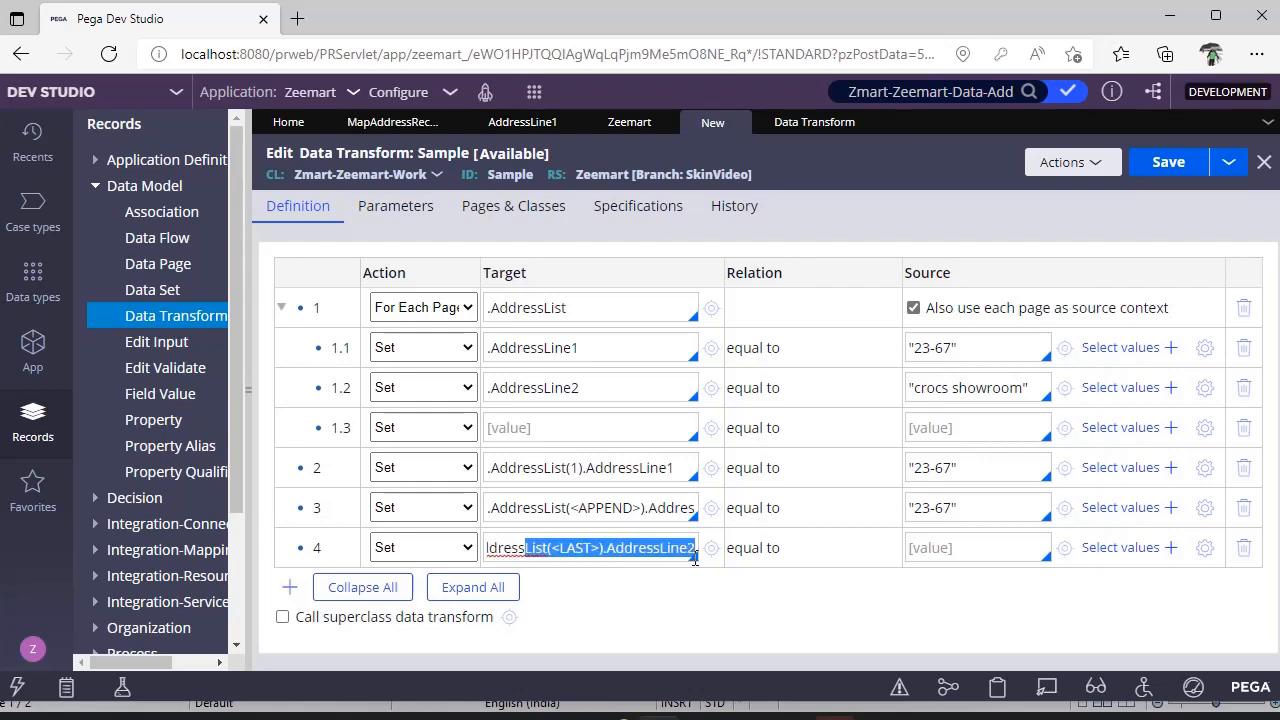
Check the <LAST> and <PREPEND> entries in the Writer notes and set the index in row 3's target to <PREPEND> in Pega Dev Studio.
key(alt+Tab)
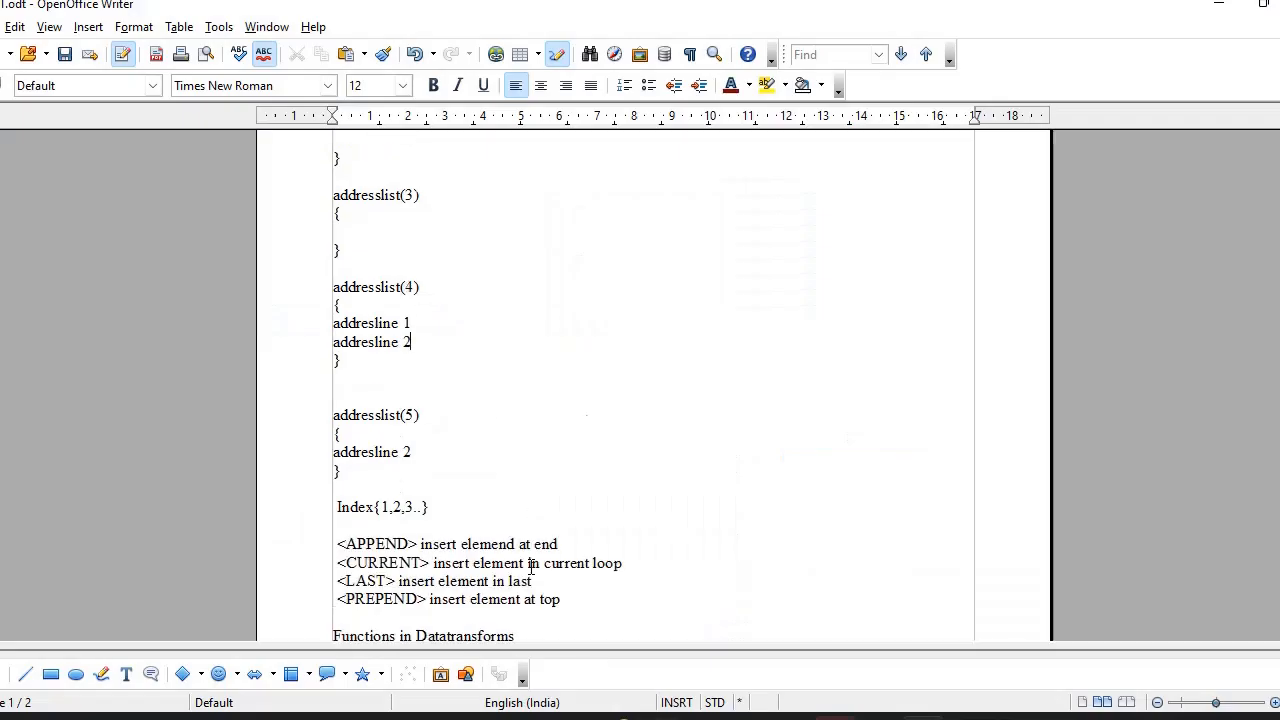
scroll(531, 563, down, 4)
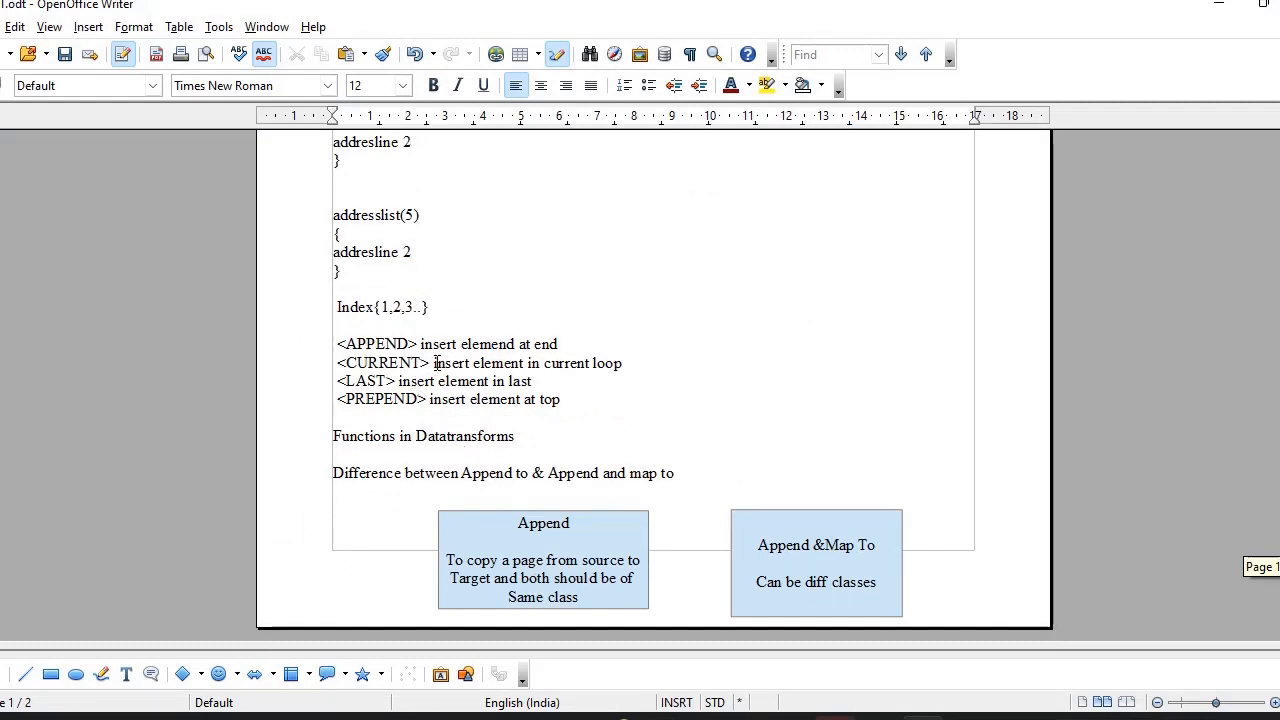
click(537, 381)
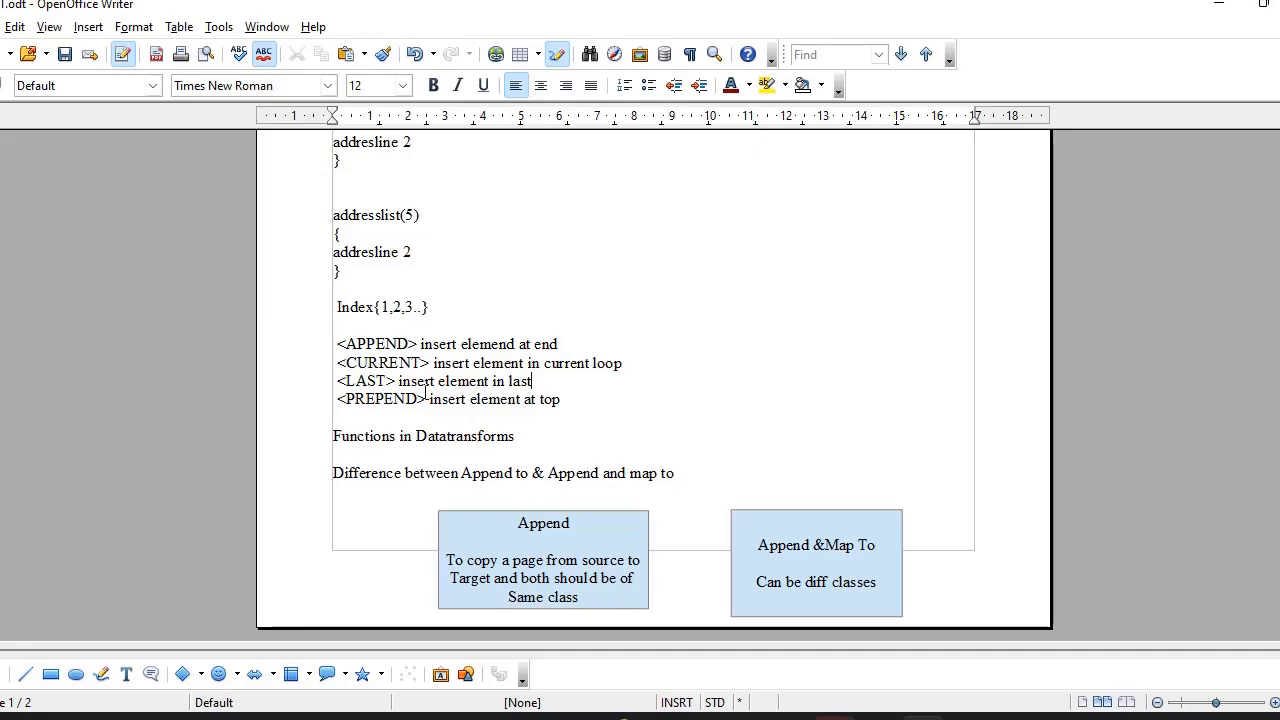
key(alt+Tab)
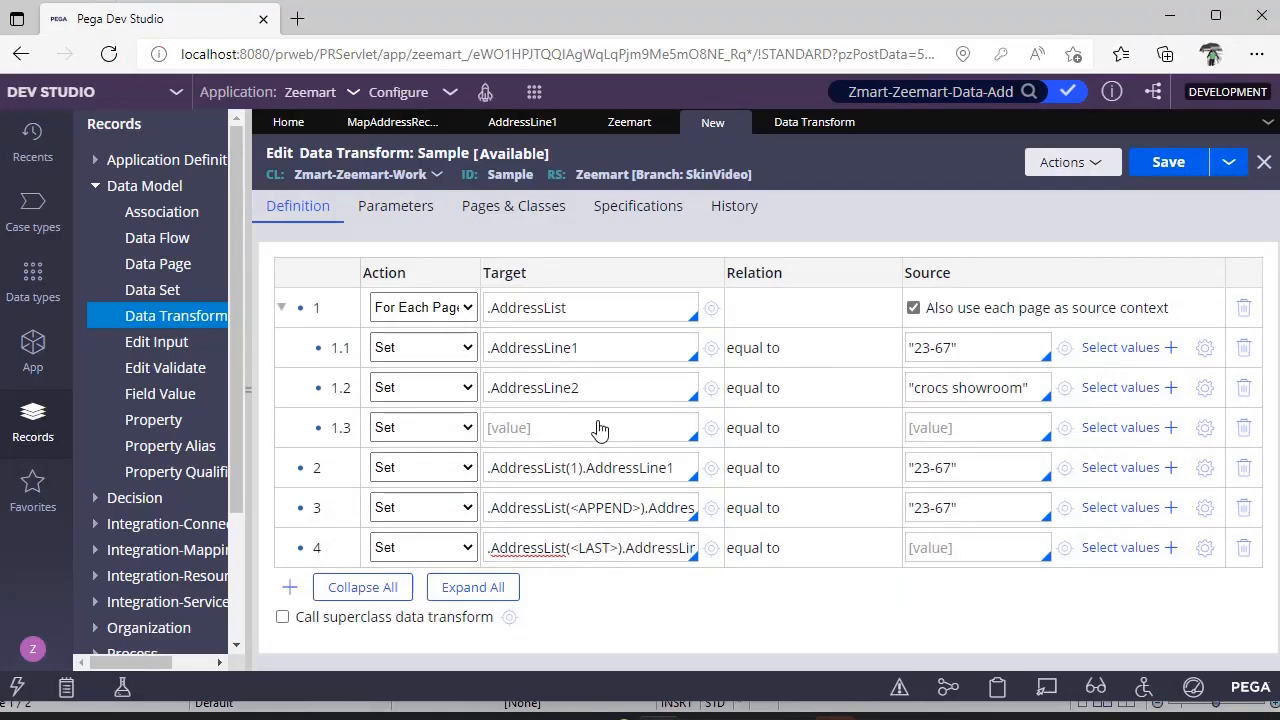
double_click(610, 513)
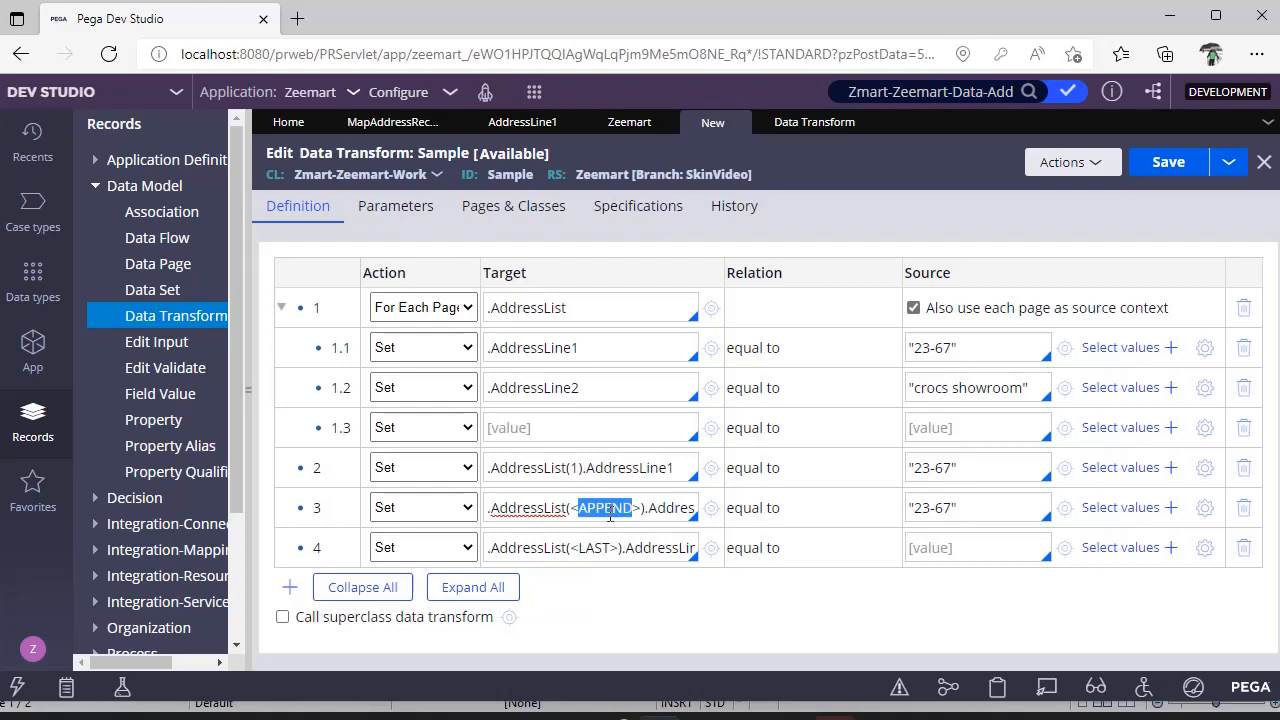
text(PREPEND)
click(613, 620)
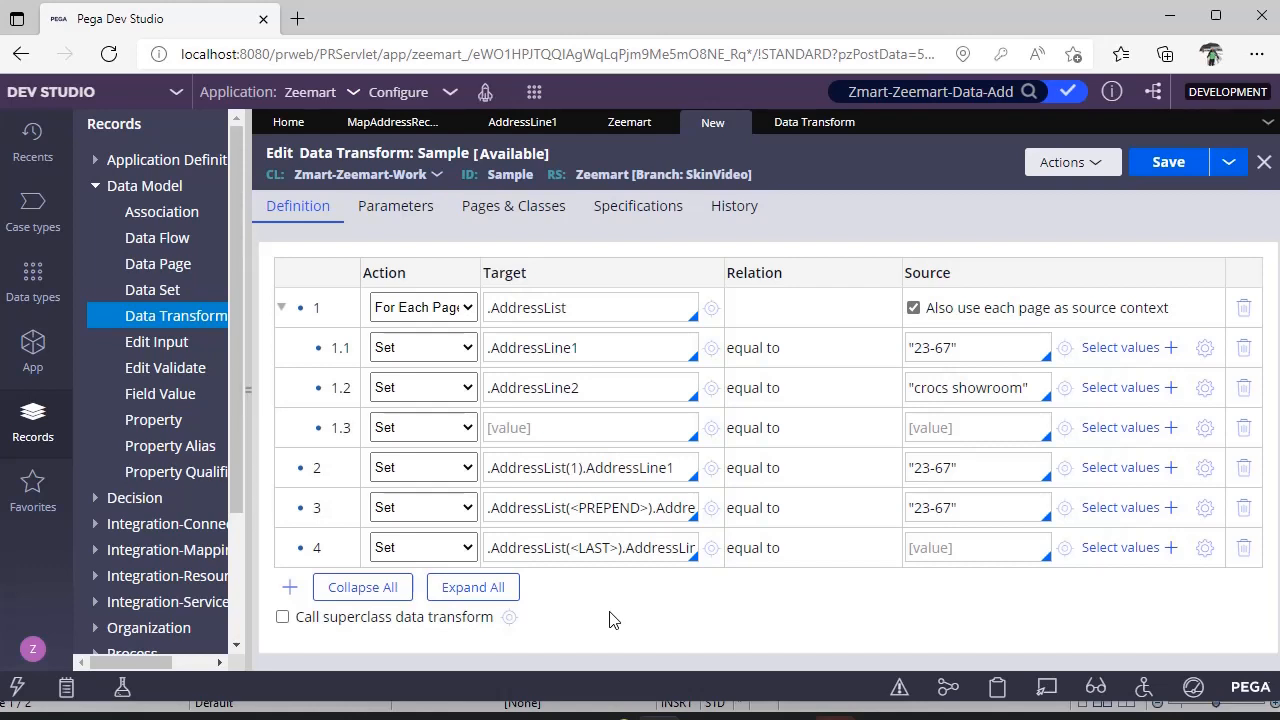
Change row 1's action to Append to, accepting the deletion of its child rows, and clear its .AddressList target.
key(alt+Tab)
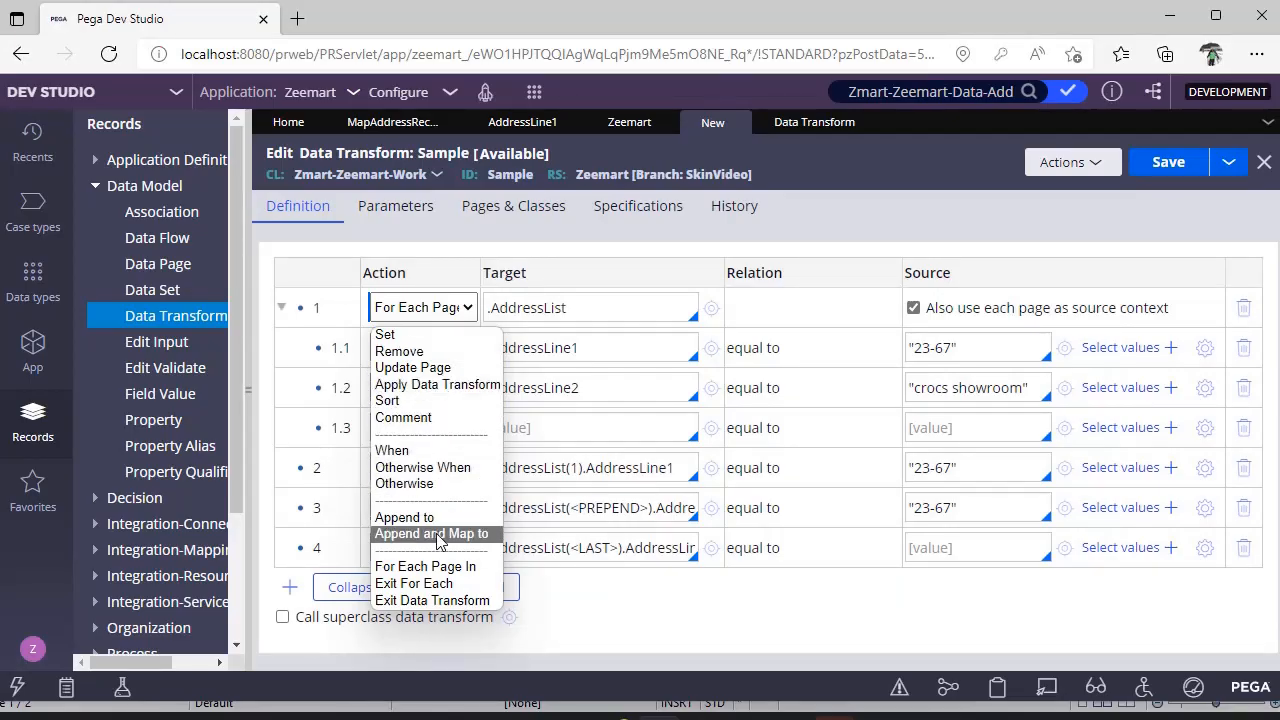
click(440, 518)
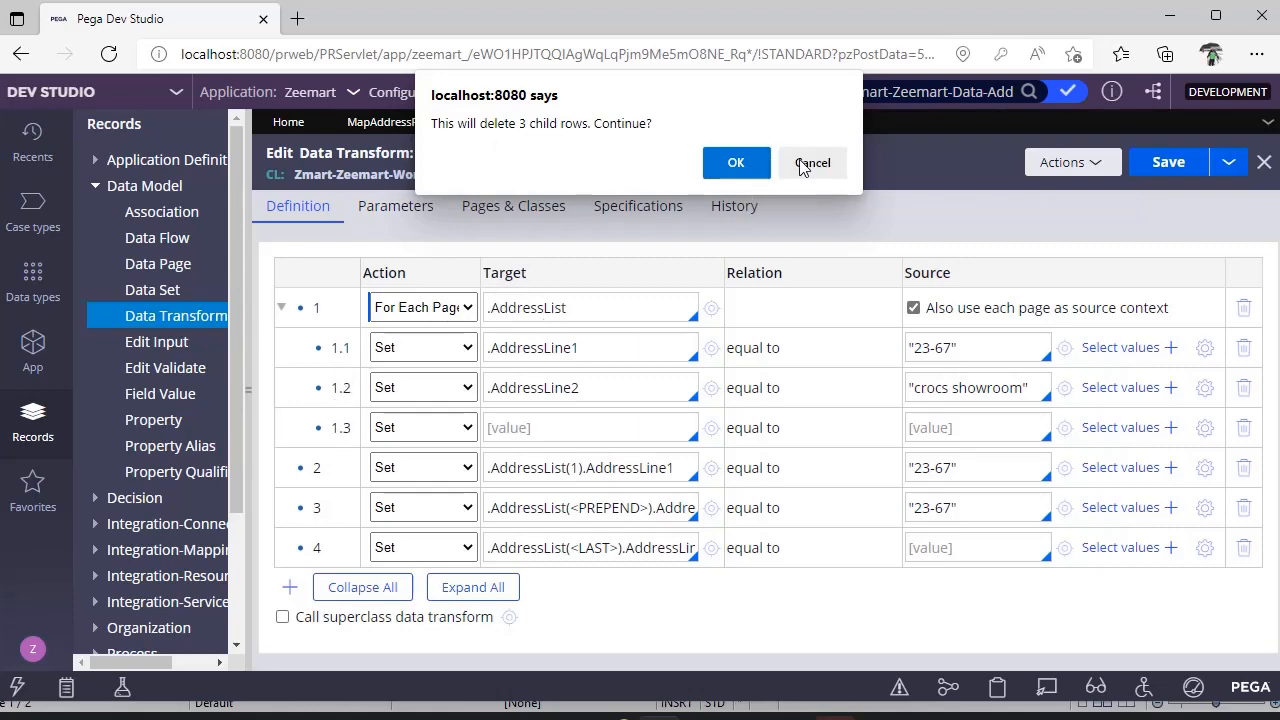
click(741, 166)
click(588, 312)
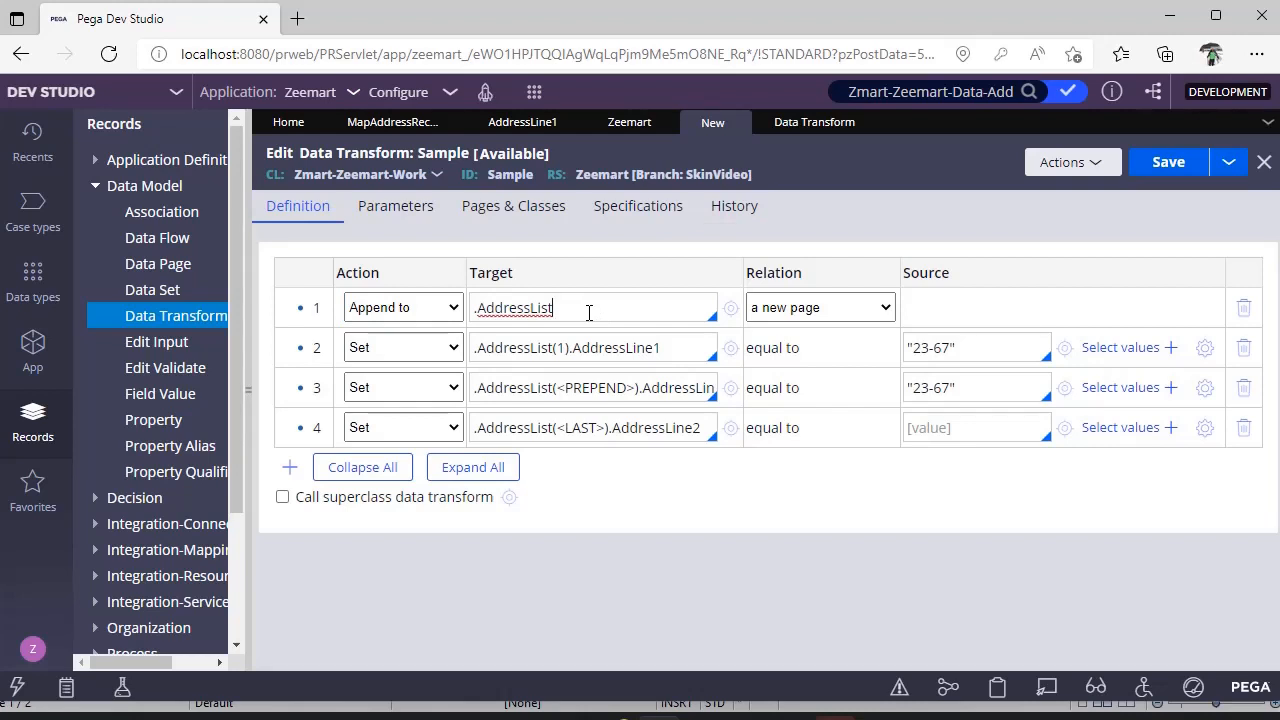
triple_click(589, 313)
key(BackSpace)
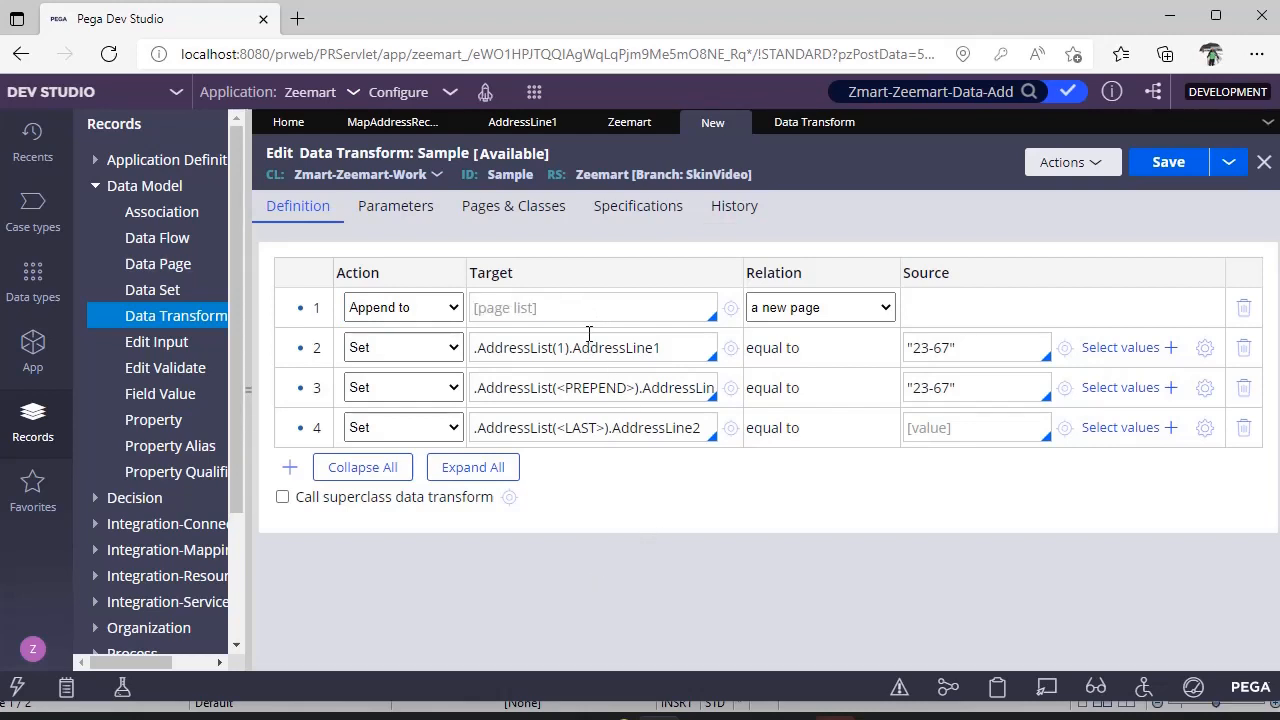
Set row 1's Append to target to the .AddressList page list.
click(621, 303)
text(.)
key(Down)
key(Return)
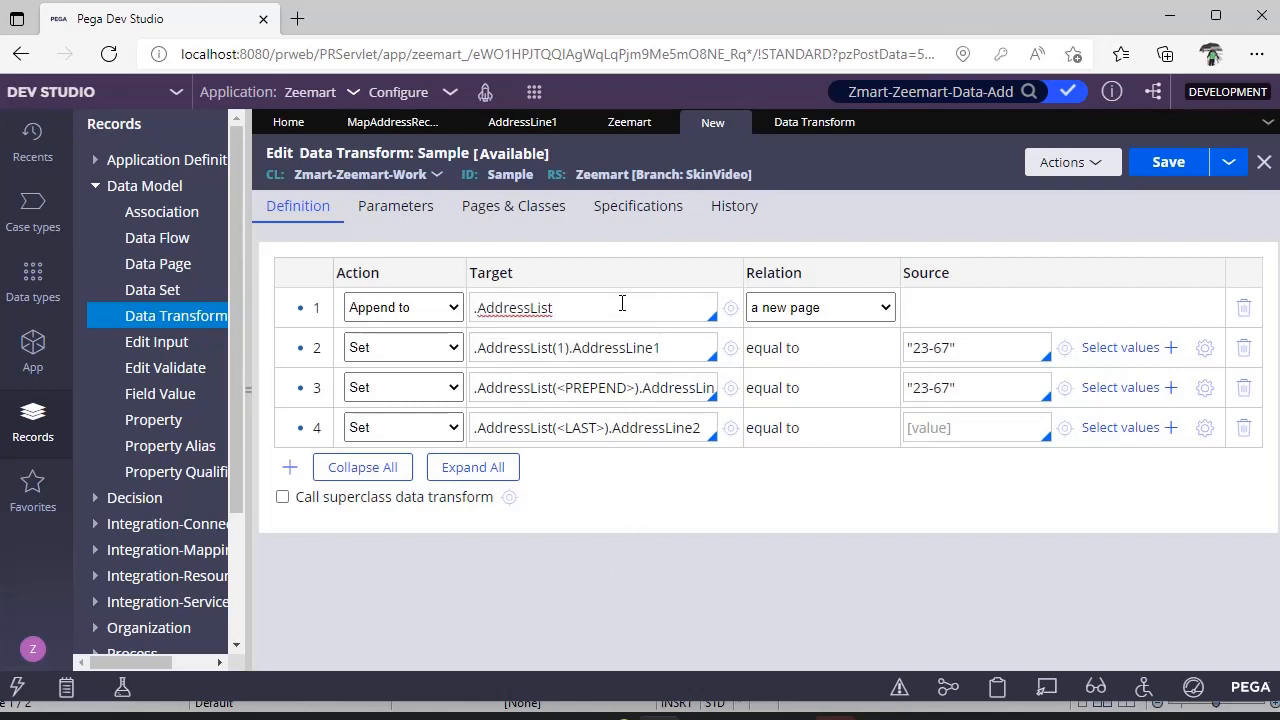
click(665, 512)
Set row 1's relation to each page in, with .AddressList as the source.
click(844, 308)
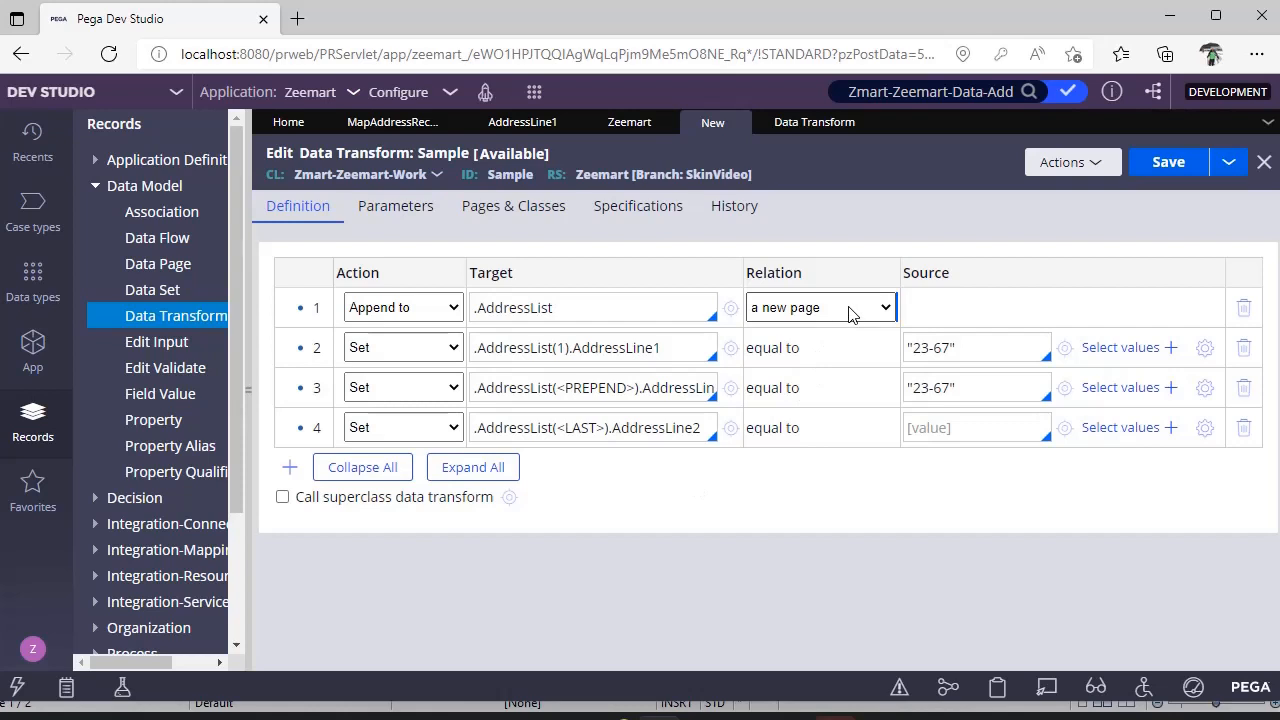
click(849, 310)
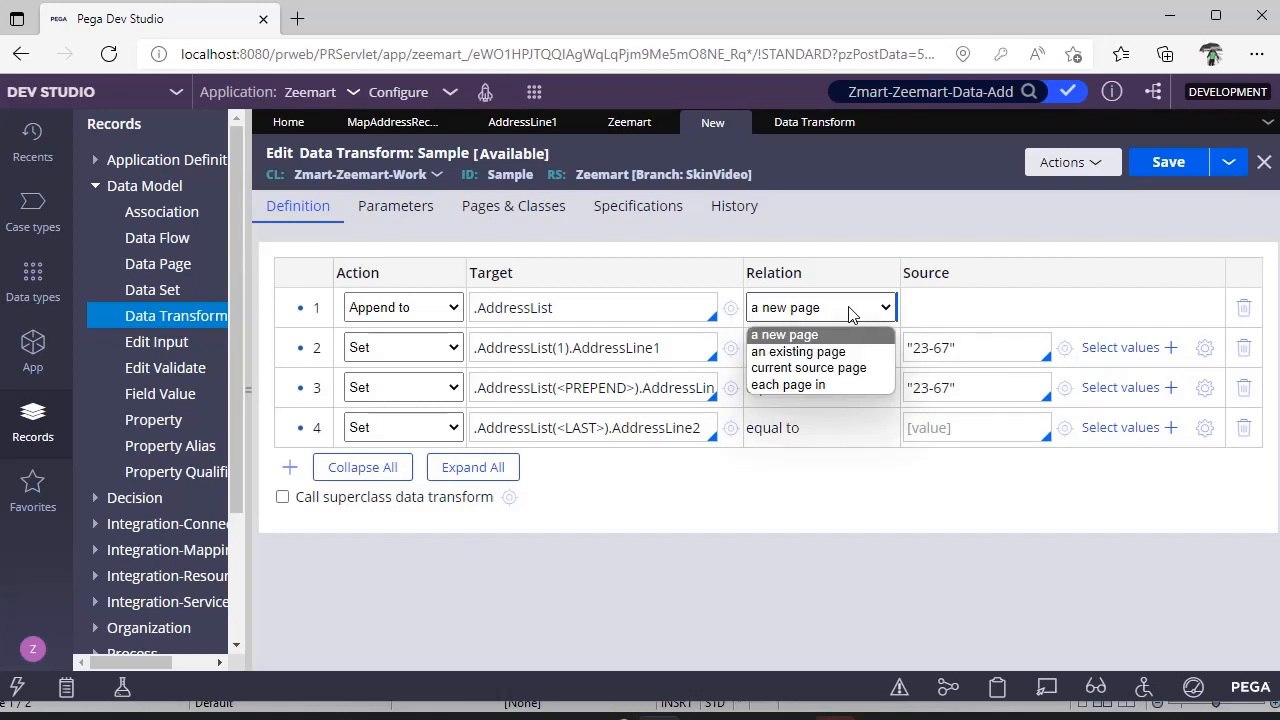
click(841, 385)
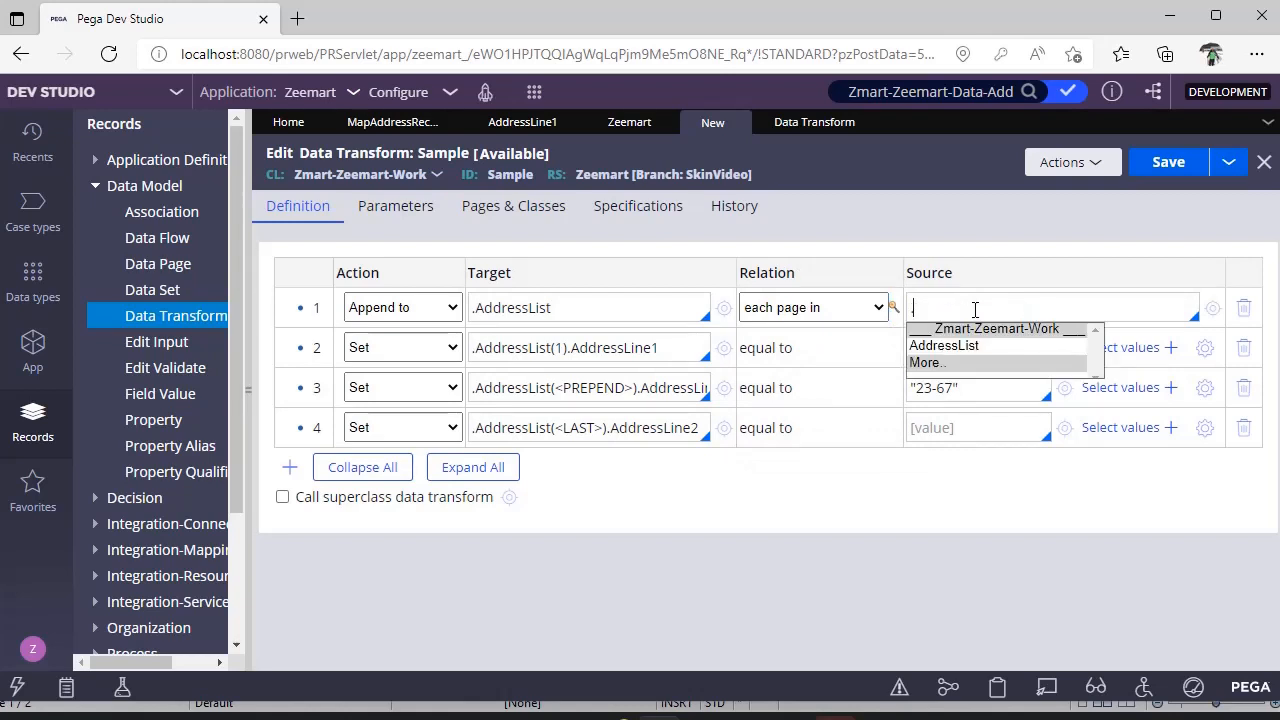
key(Down)
key(Return)
click(946, 477)
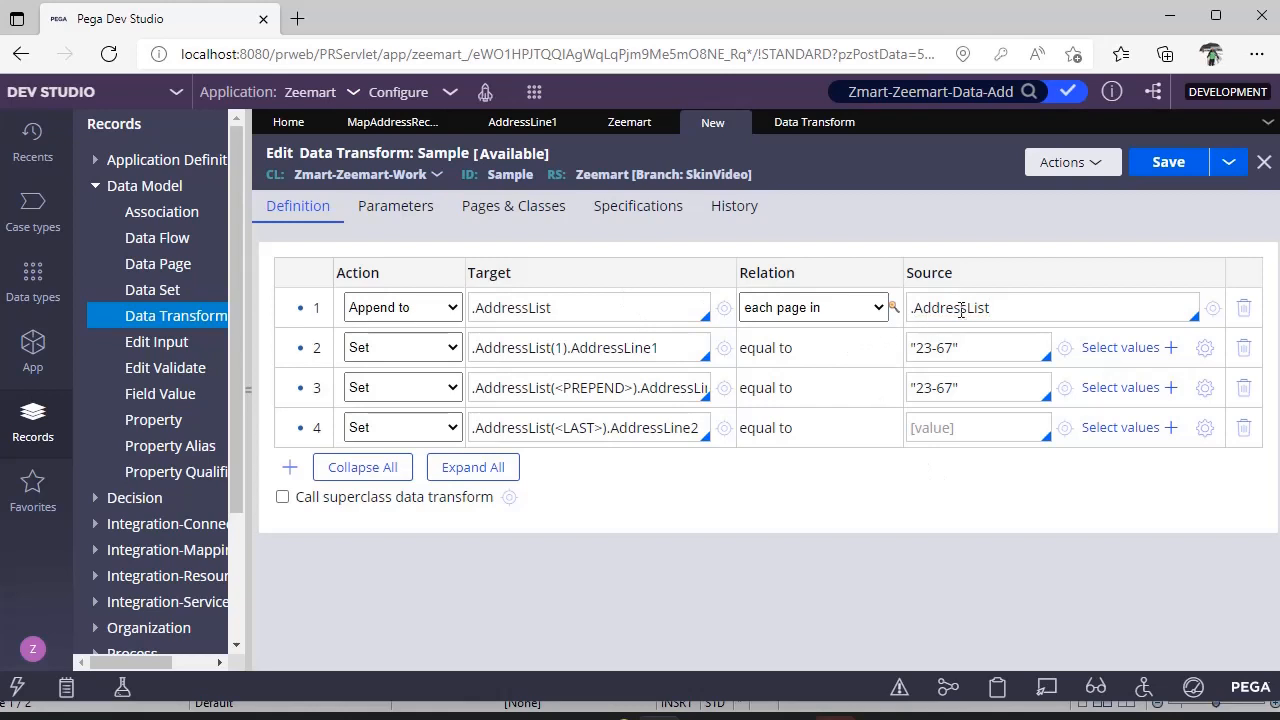
Add the ContainsPega condition to row 1's append source and submit it.
click(891, 310)
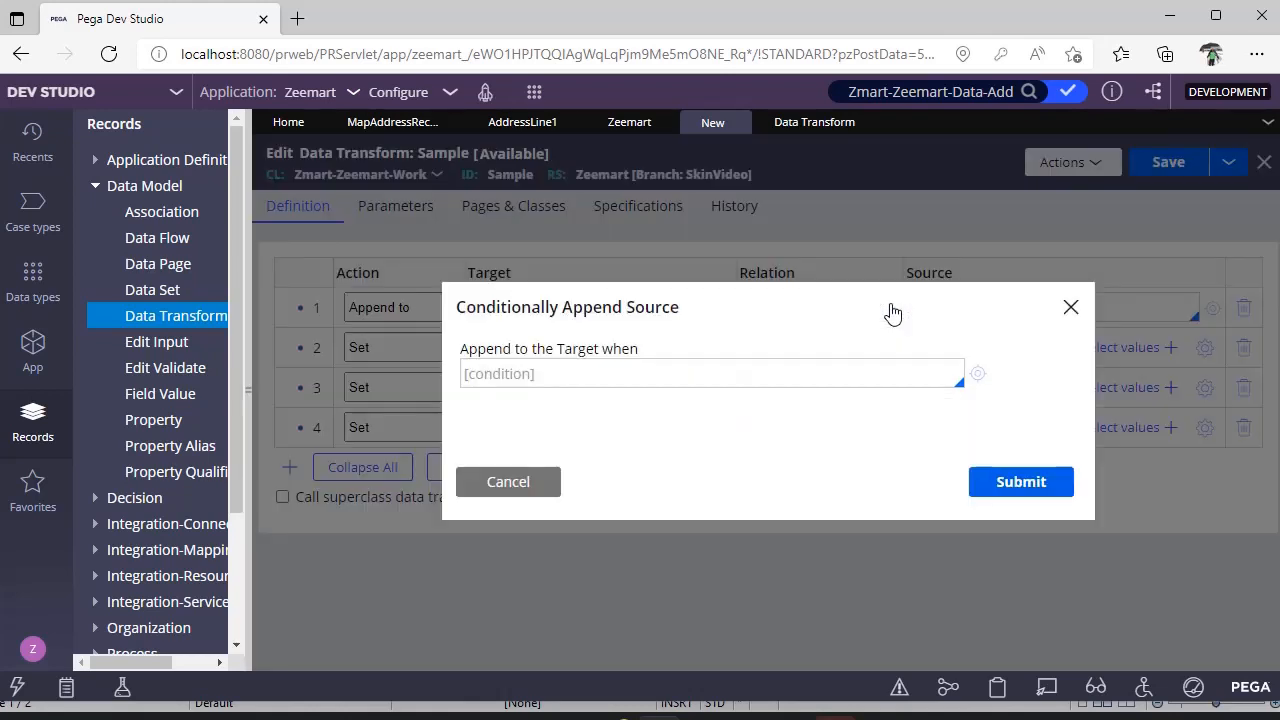
click(563, 376)
key(Down)
key(Down)
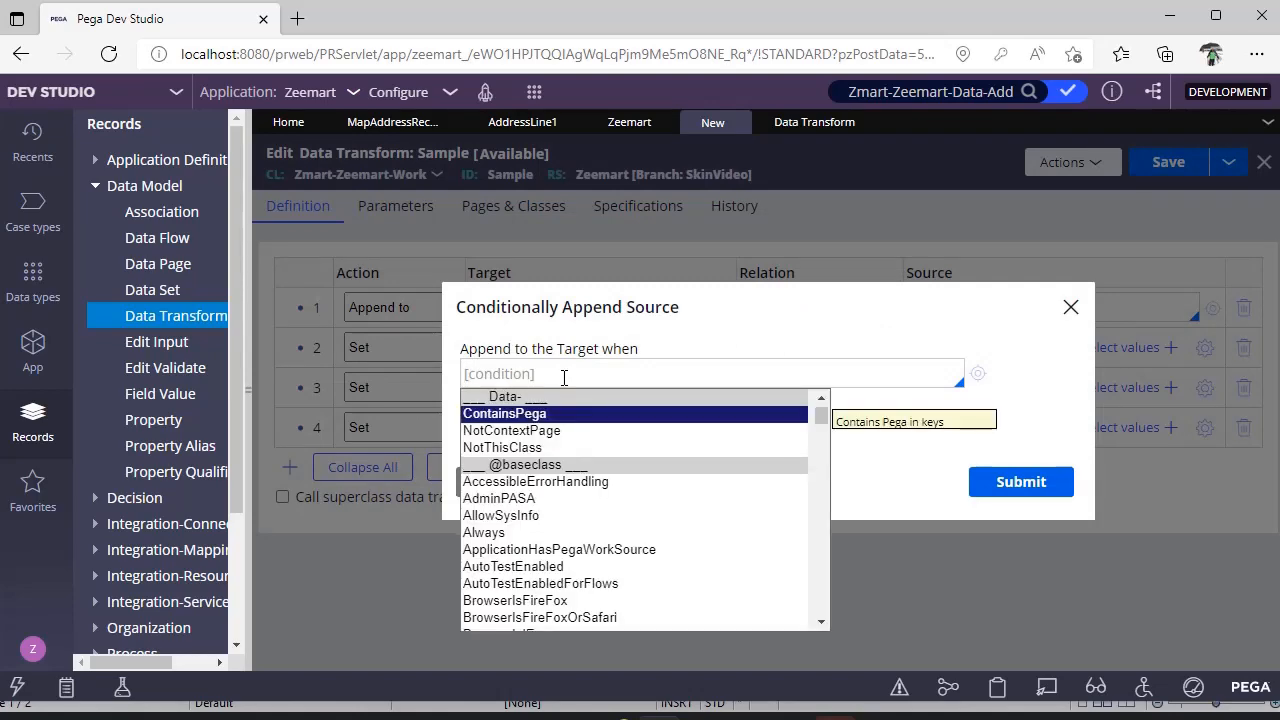
key(Return)
click(1062, 492)
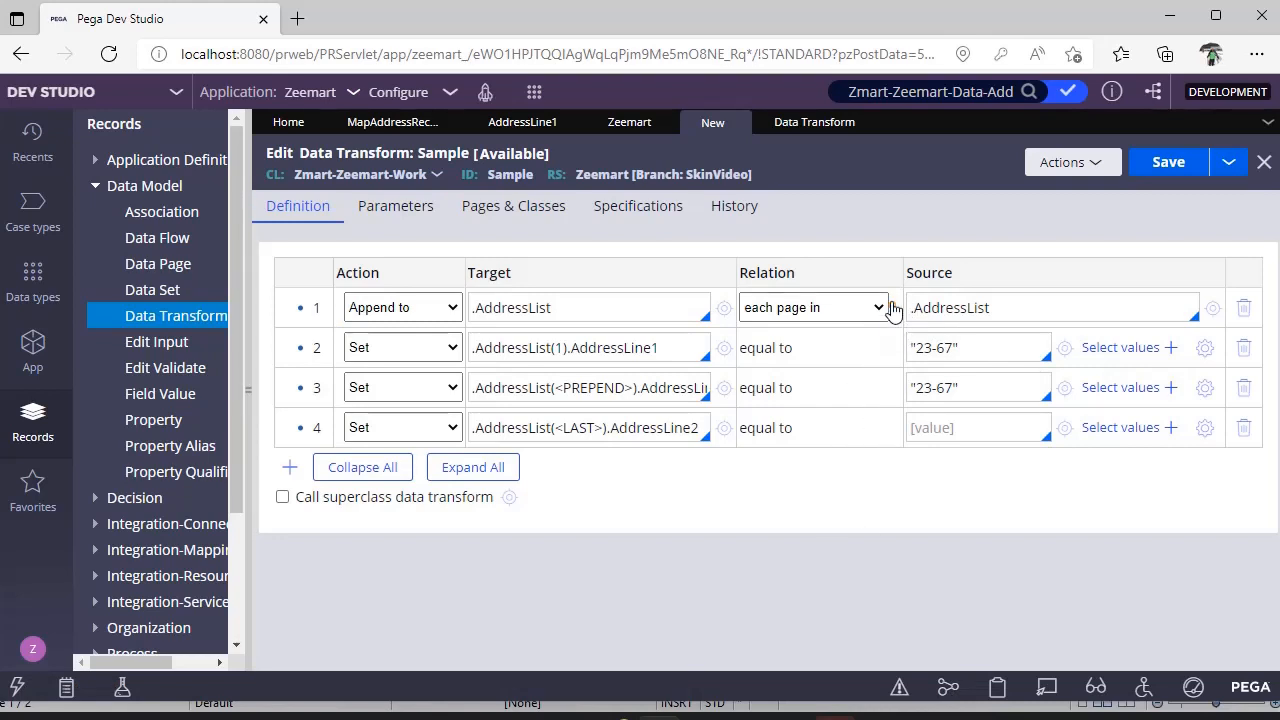
Reopen row 1's append condition, try clearing ContainsPega, cancel, and check the condition once more.
click(892, 307)
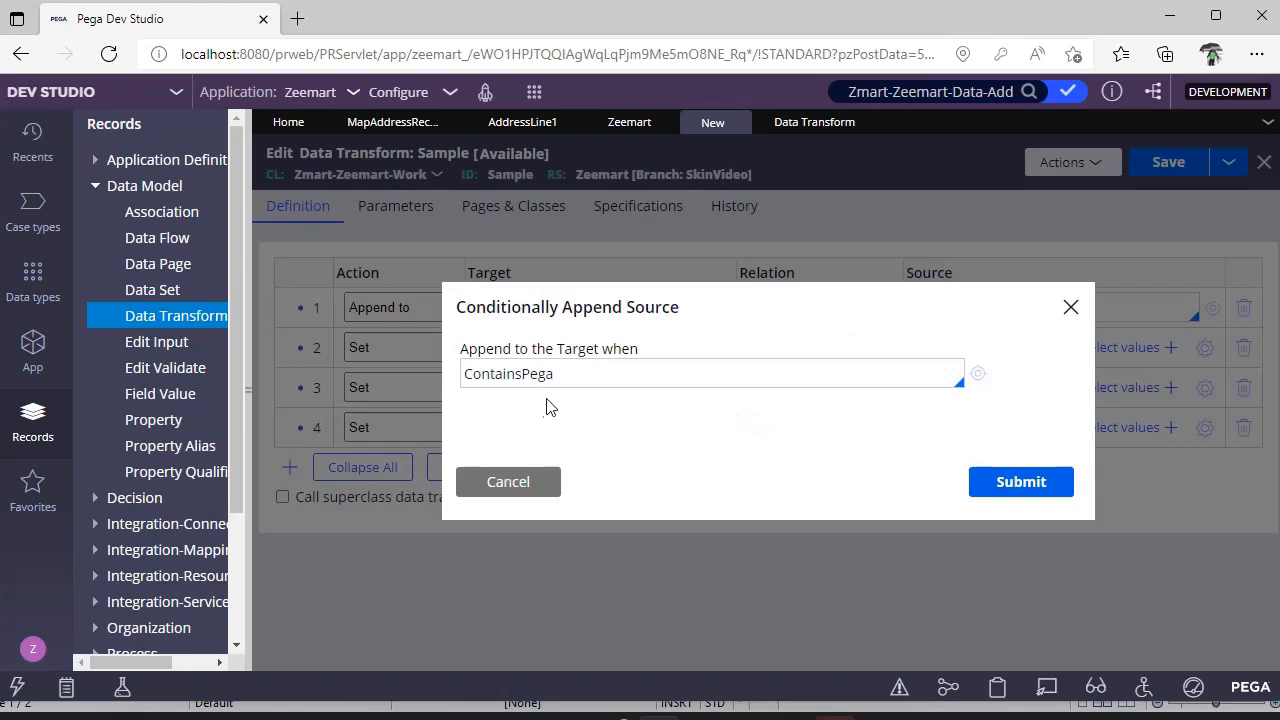
double_click(589, 366)
key(BackSpace)
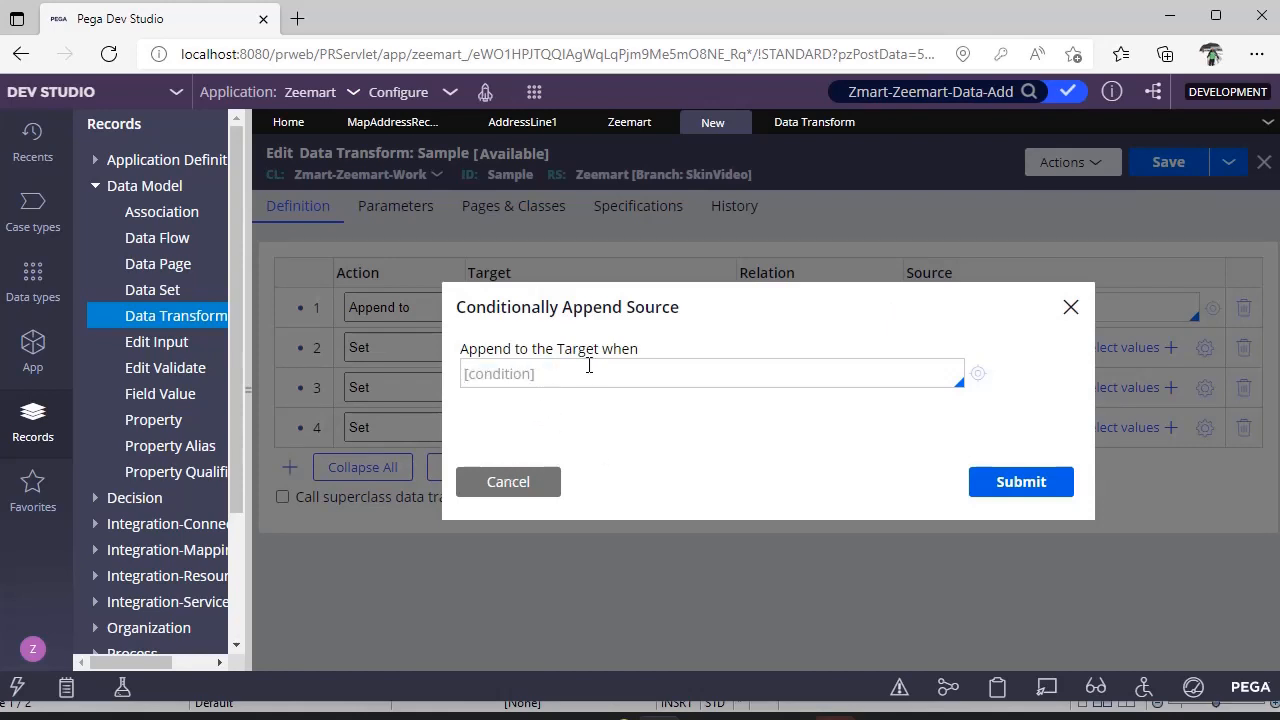
click(531, 484)
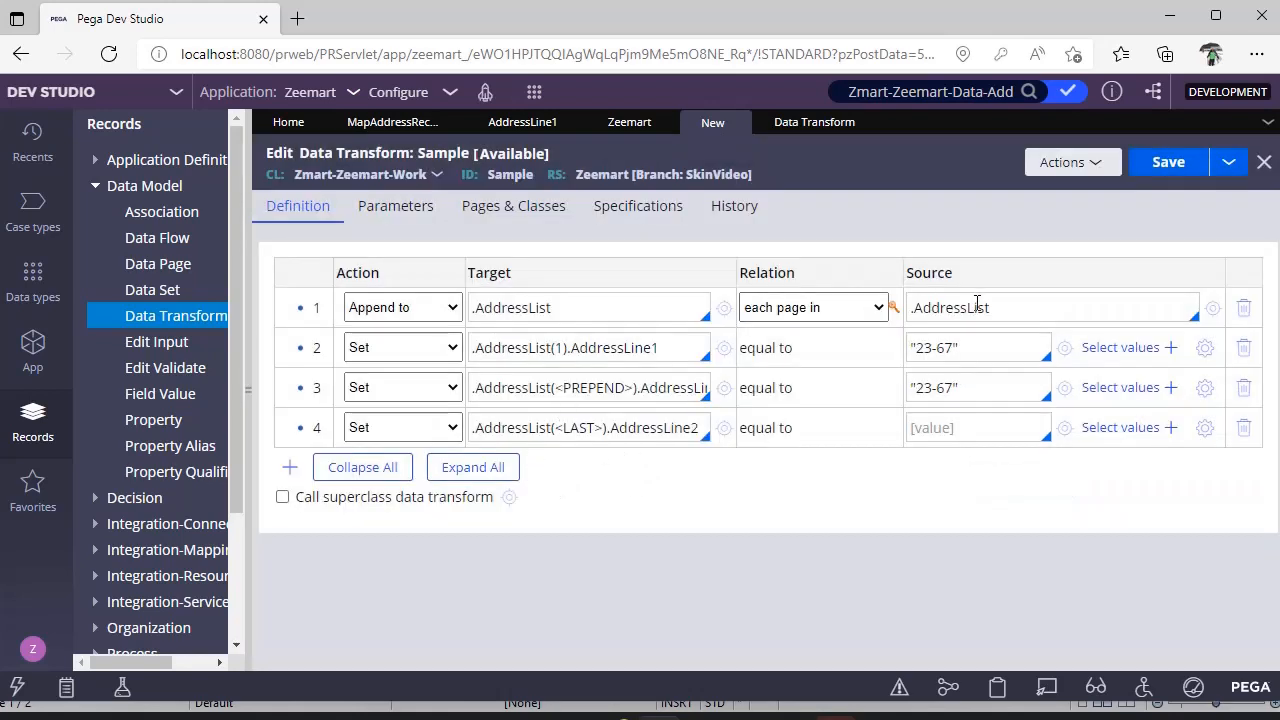
click(628, 319)
click(893, 308)
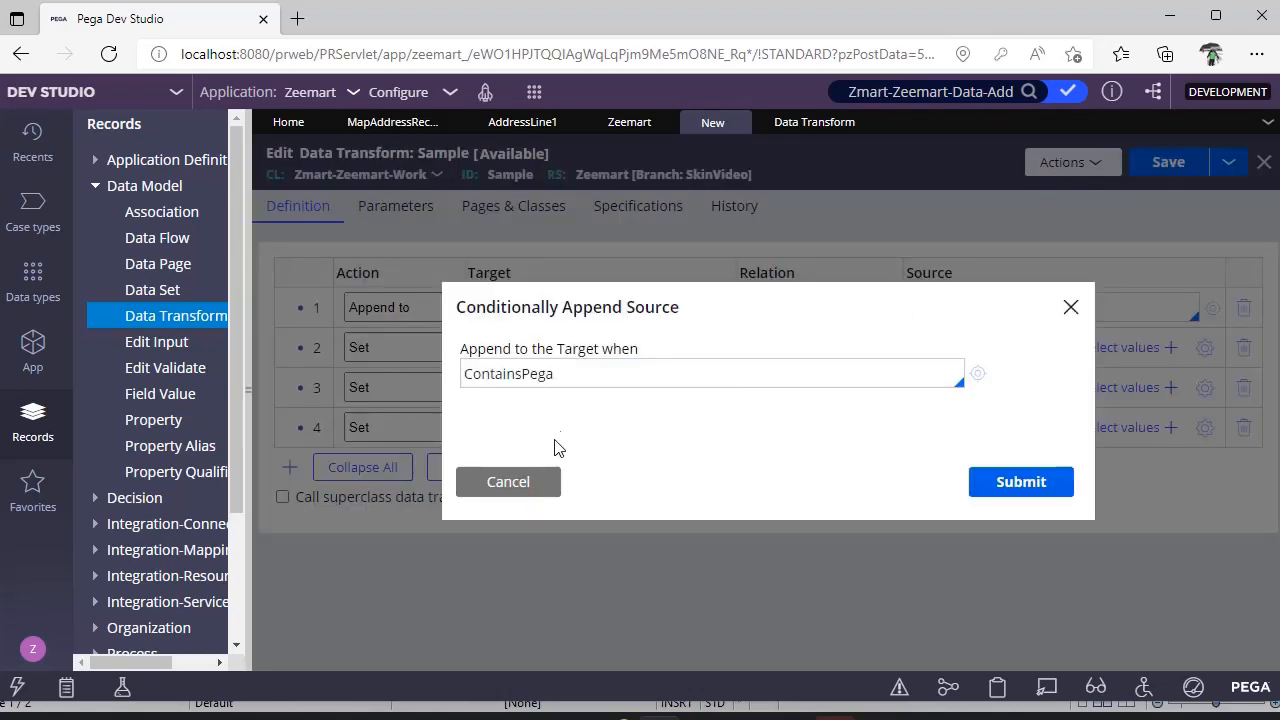
click(518, 484)
Change row 1's relation to an existing page after trying a new page.
click(820, 307)
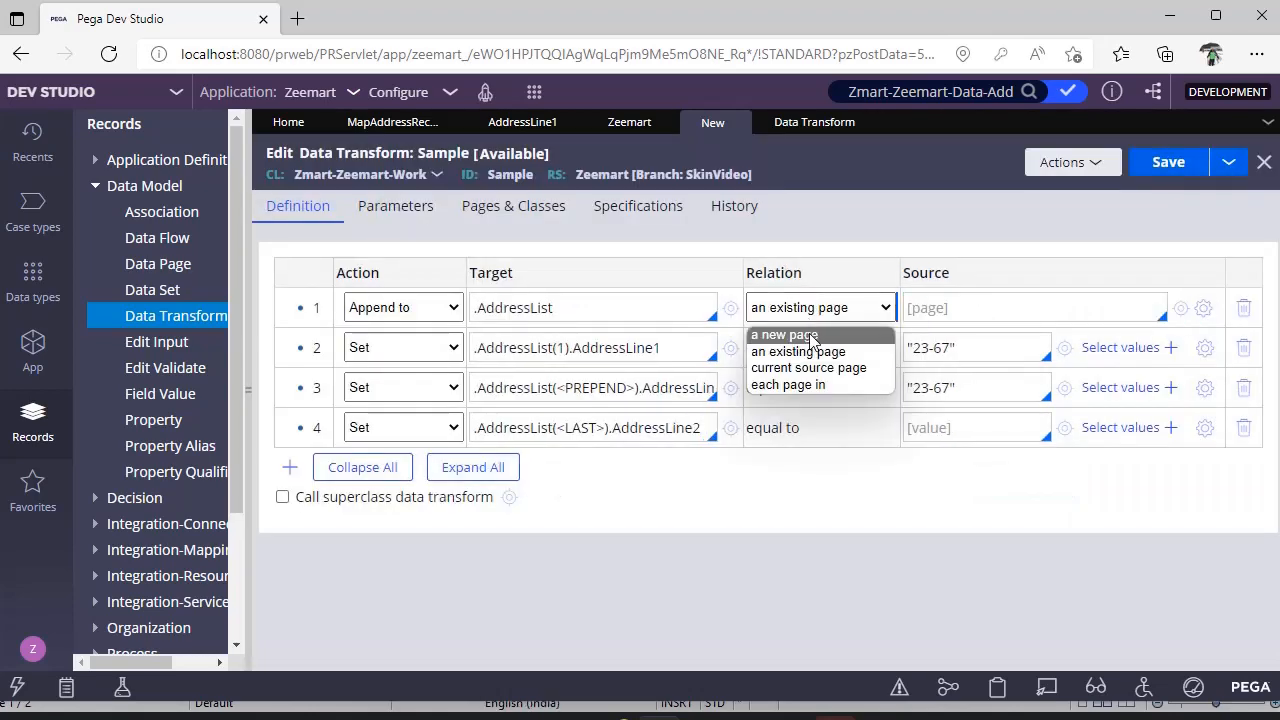
click(810, 328)
click(830, 308)
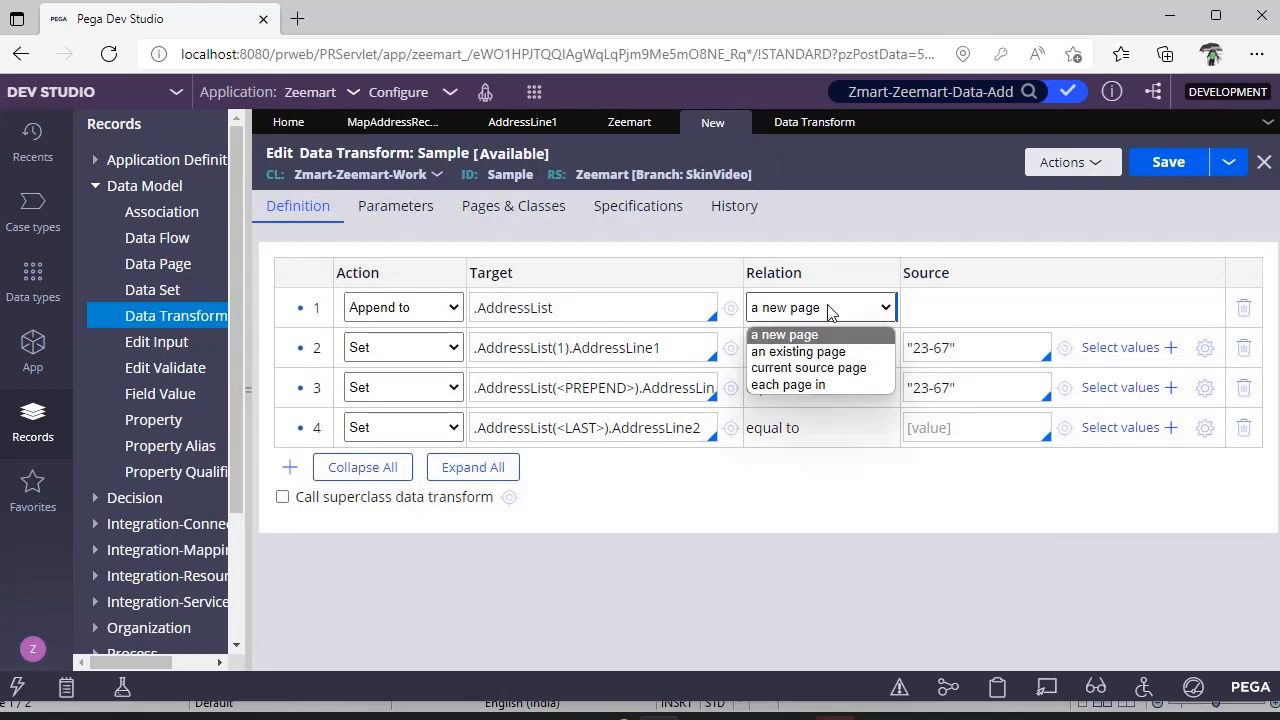
click(806, 356)
Try AddressList as row 1's source page, and clear the source entry again.
click(968, 312)
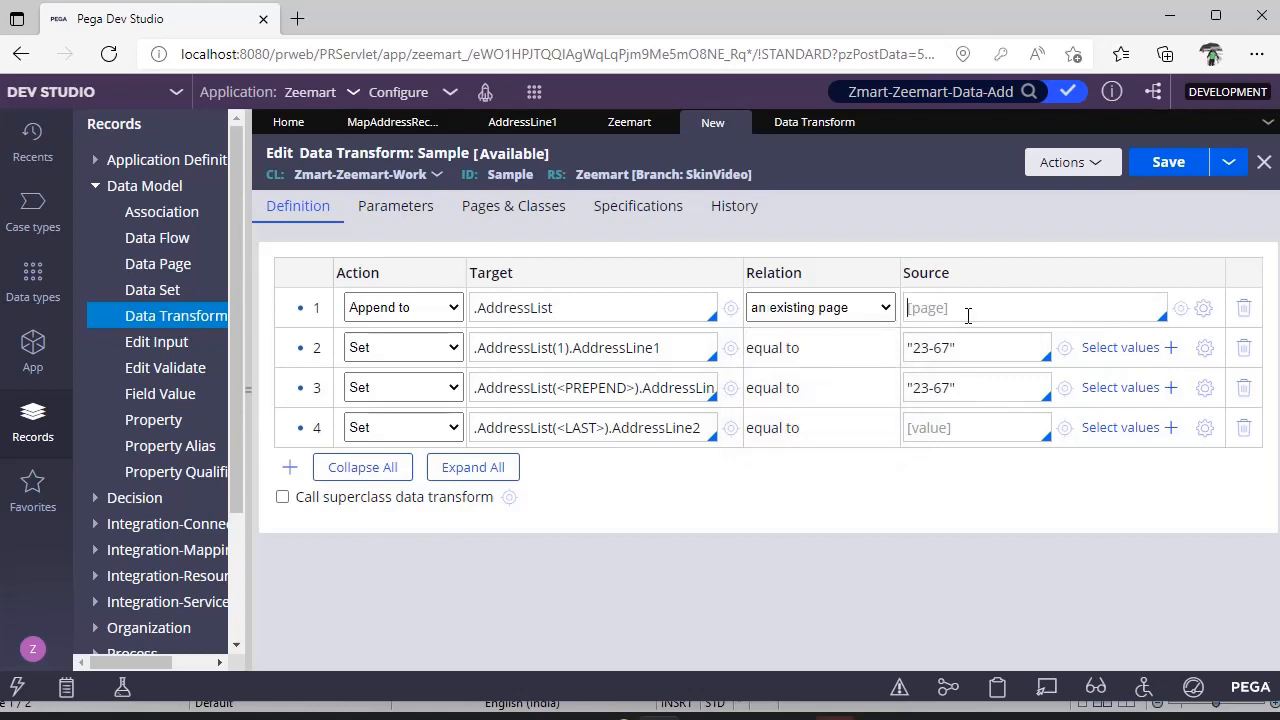
text(.)
key(Down)
key(Down)
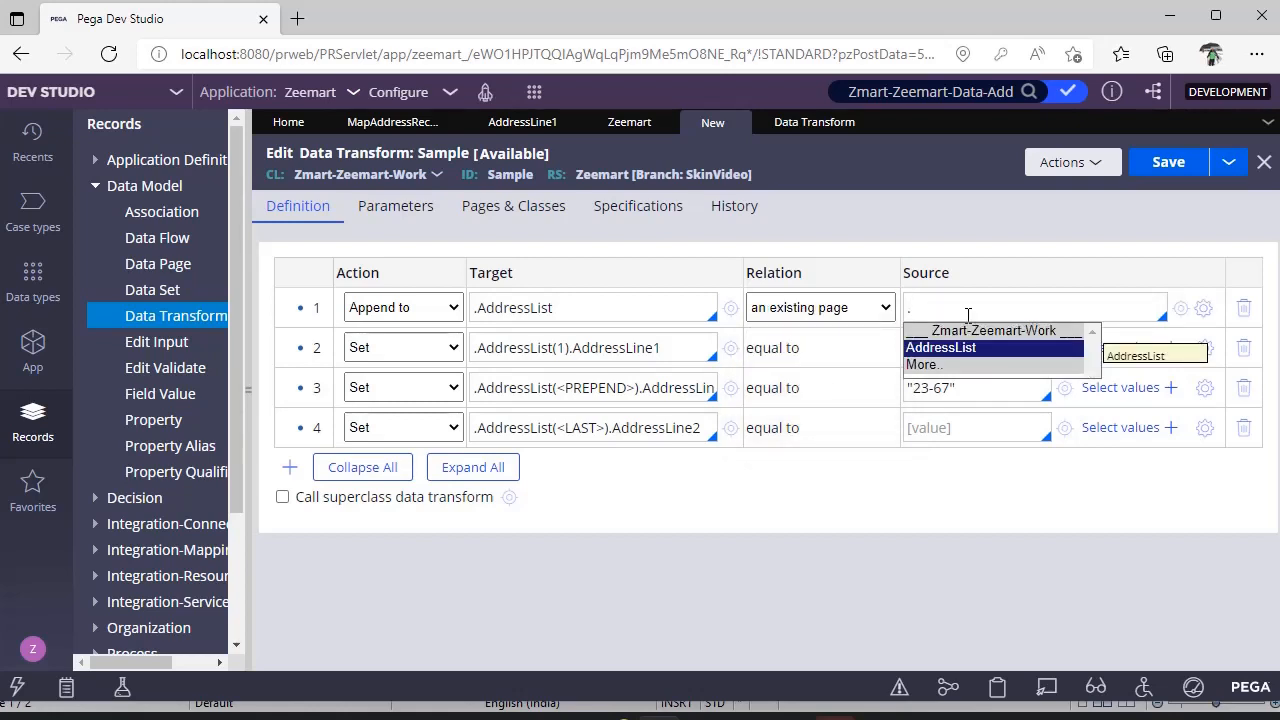
key(Return)
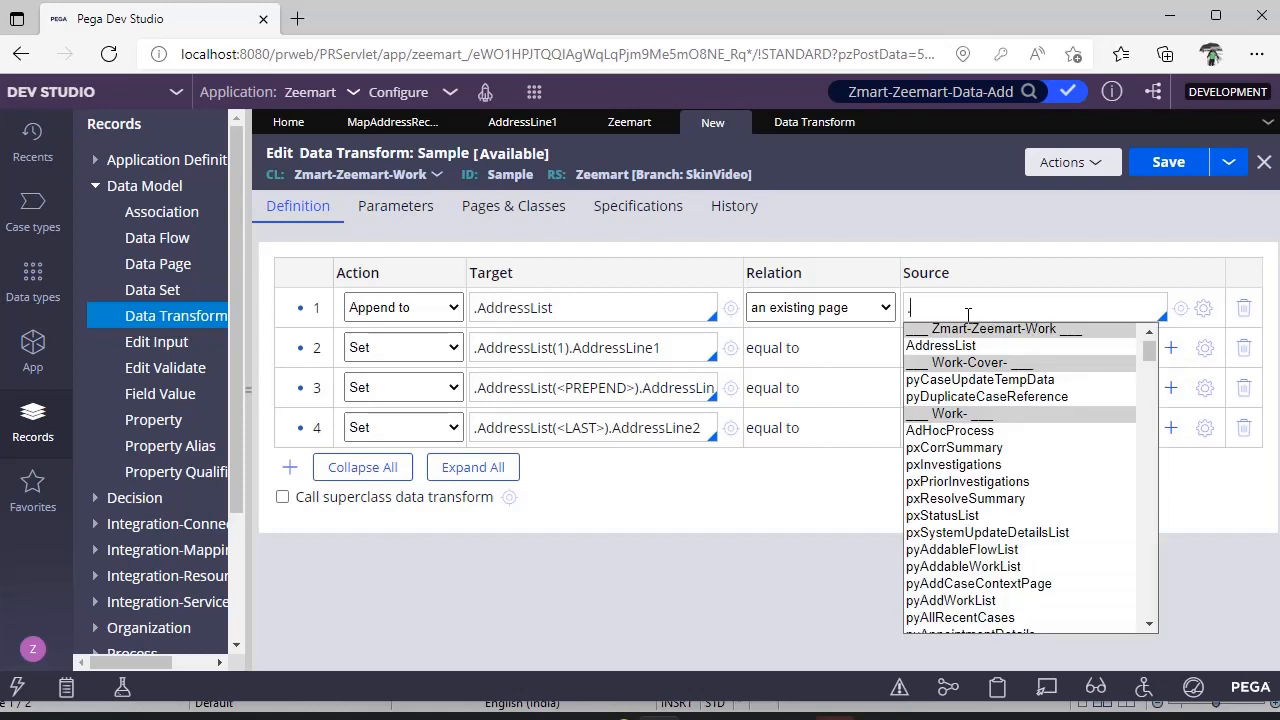
key(BackSpace)
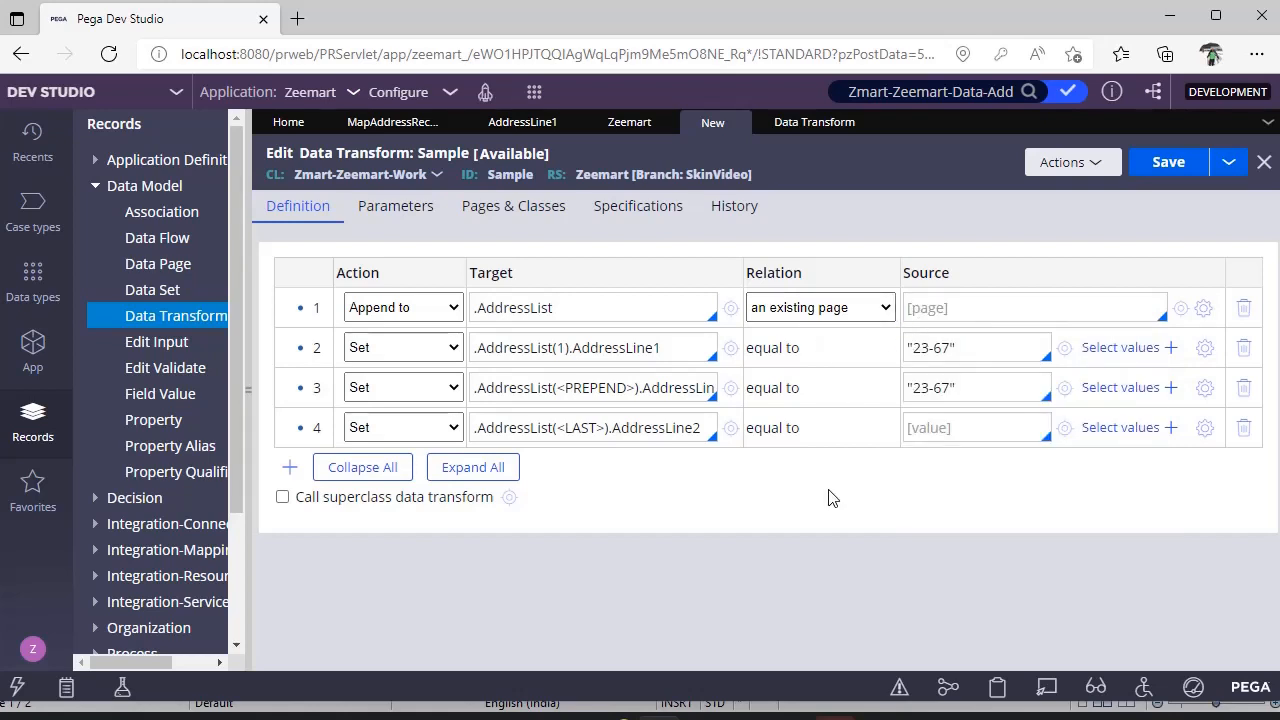
Change row 1's action from Append to to Append and Map to.
click(592, 304)
key(ctrl+a)
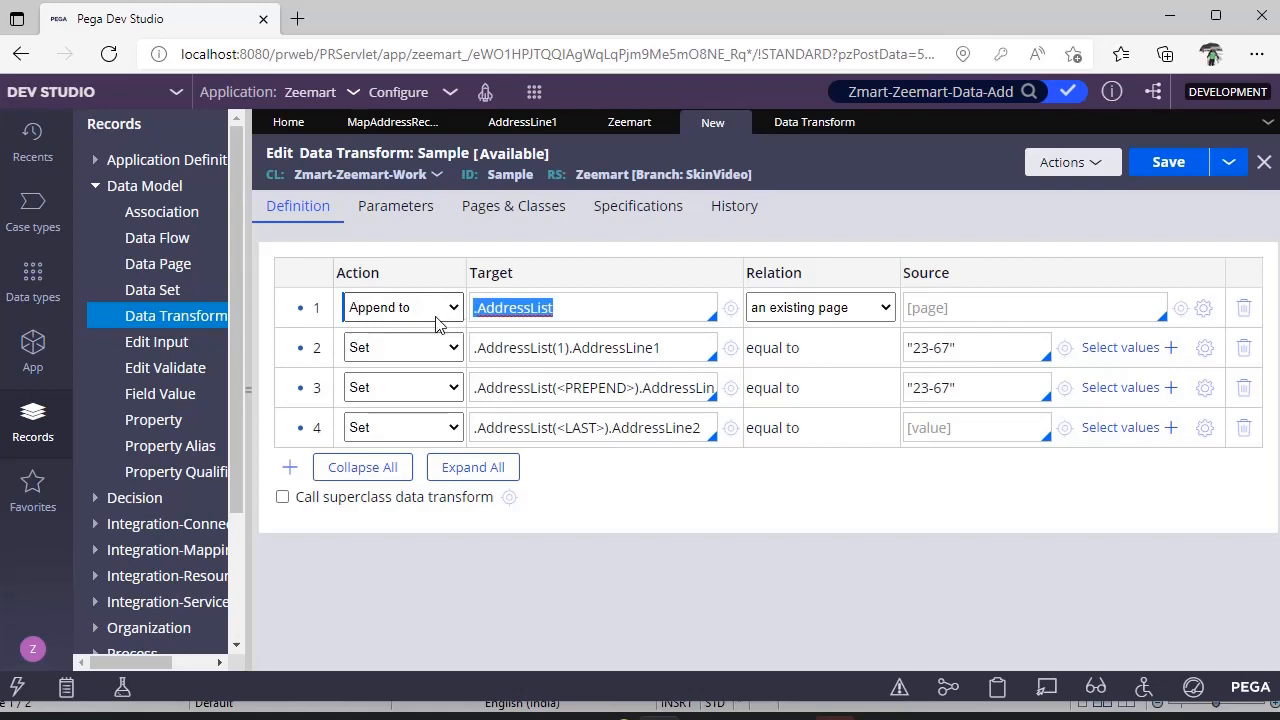
click(436, 316)
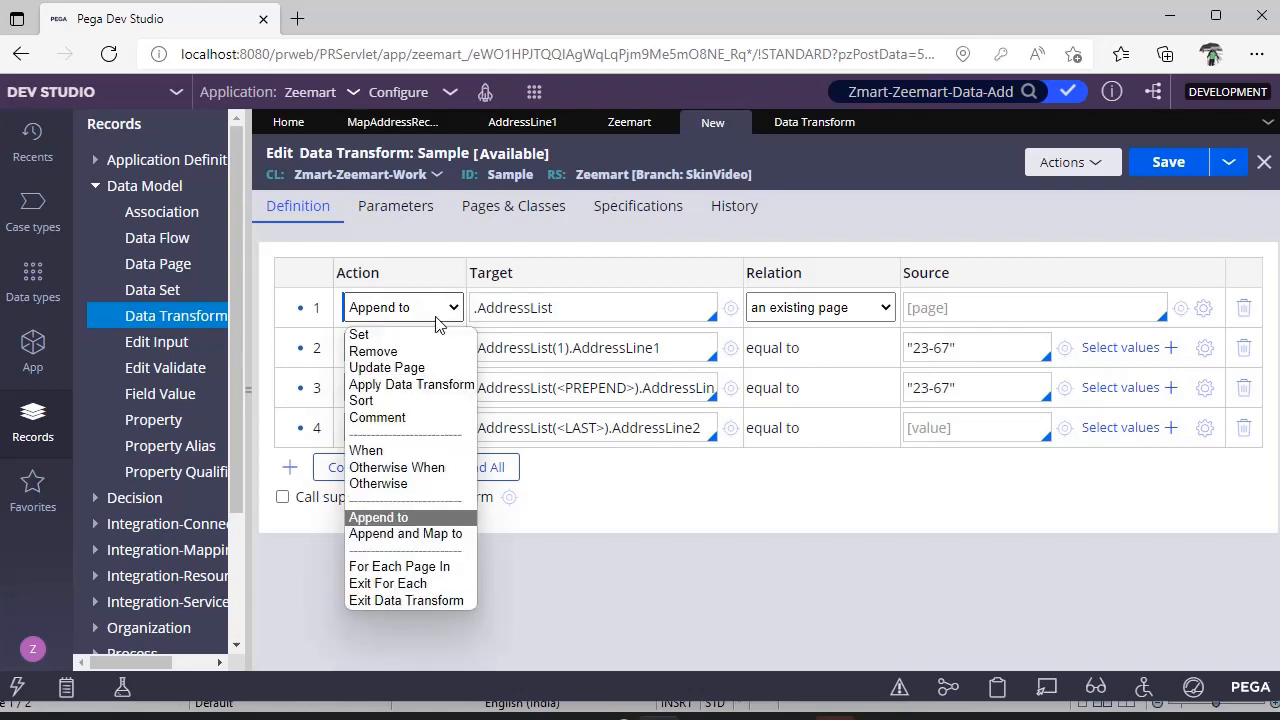
click(419, 534)
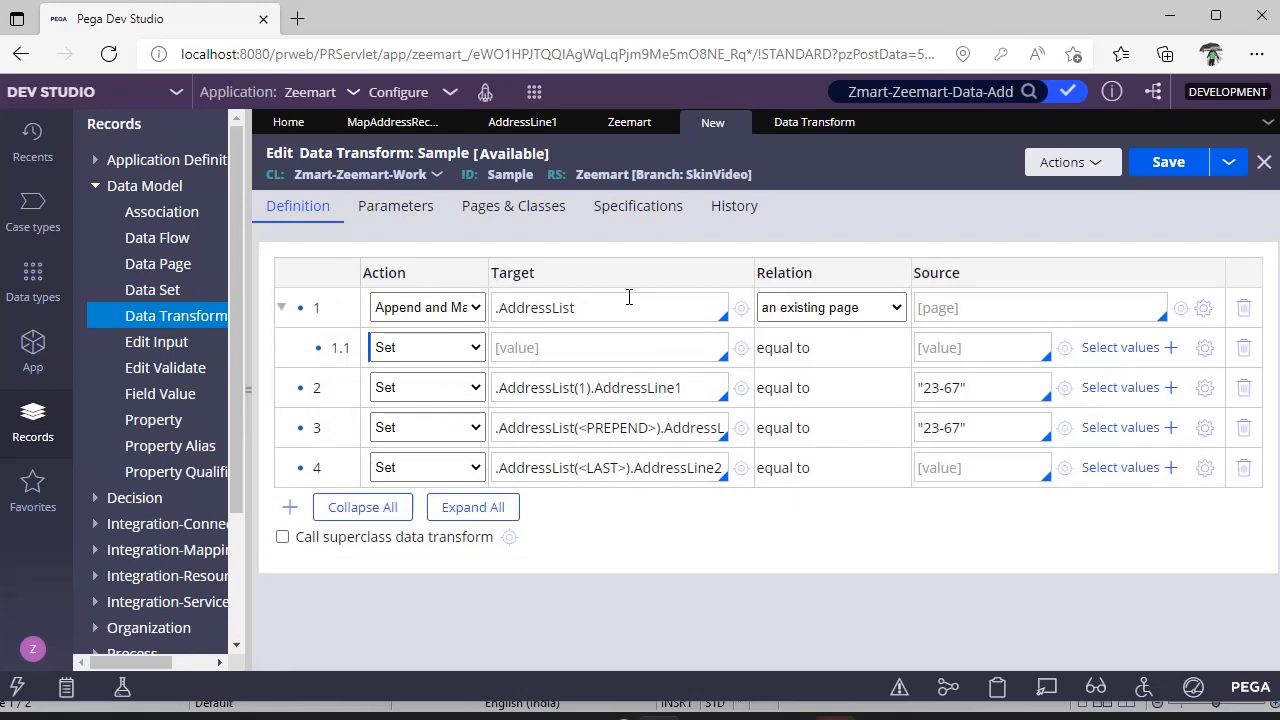
Enter .propertylist as the source page of row 1 and select the entered text.
click(610, 341)
click(1074, 310)
text(.propertylist)
drag(1012, 314, 910, 322)
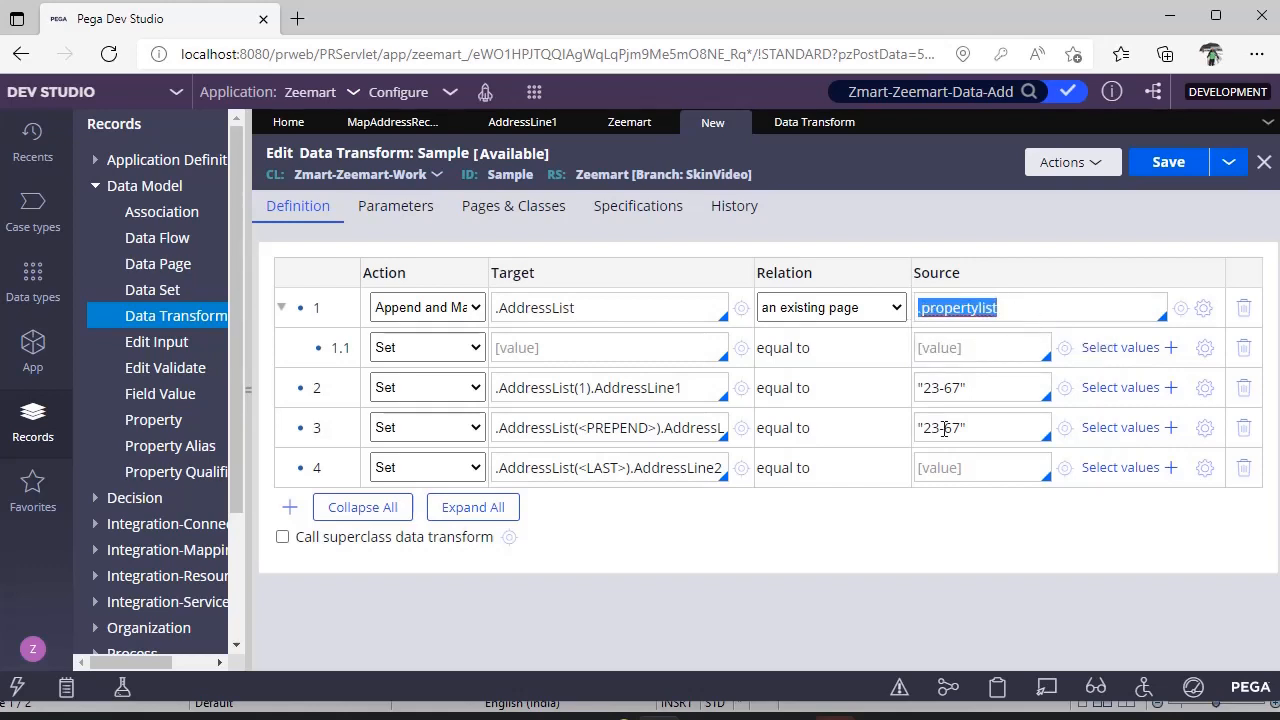
Check the Append versus Append & Map To comparison in the Writer notes and return to row 1's source in Pega Dev Studio.
key(alt+Tab)
scroll(799, 560, down, 10)
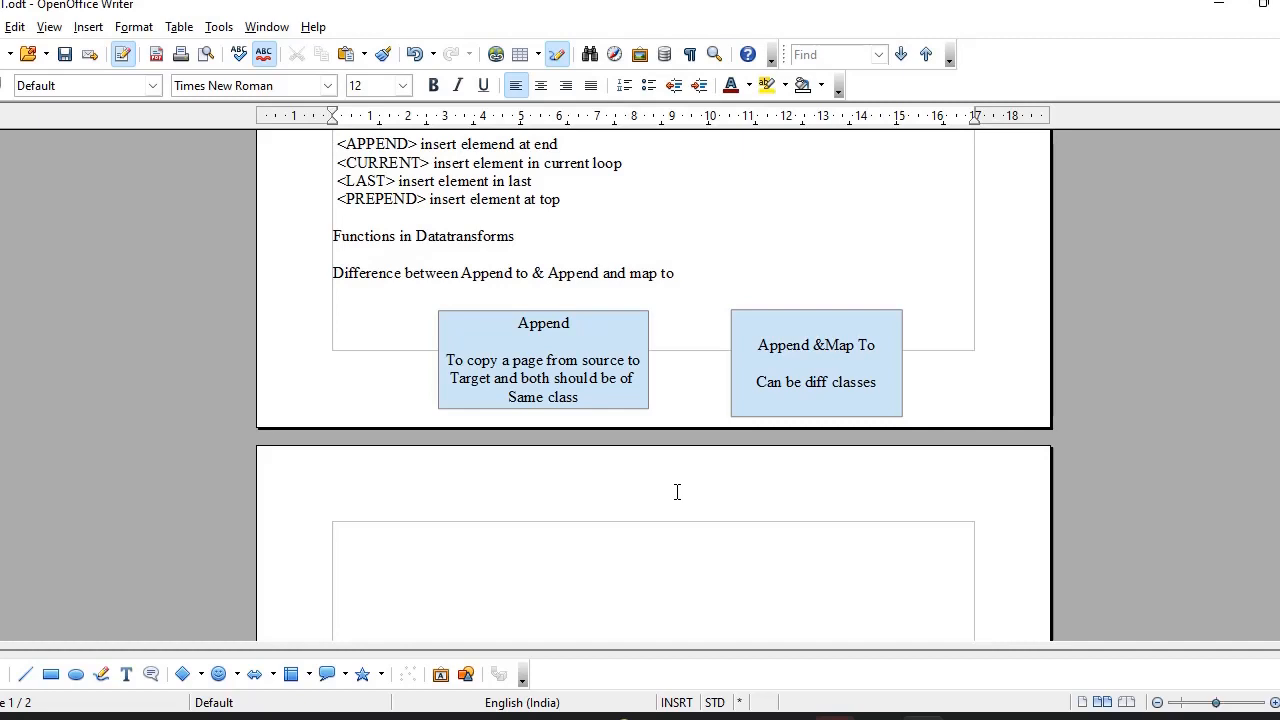
key(alt+Tab)
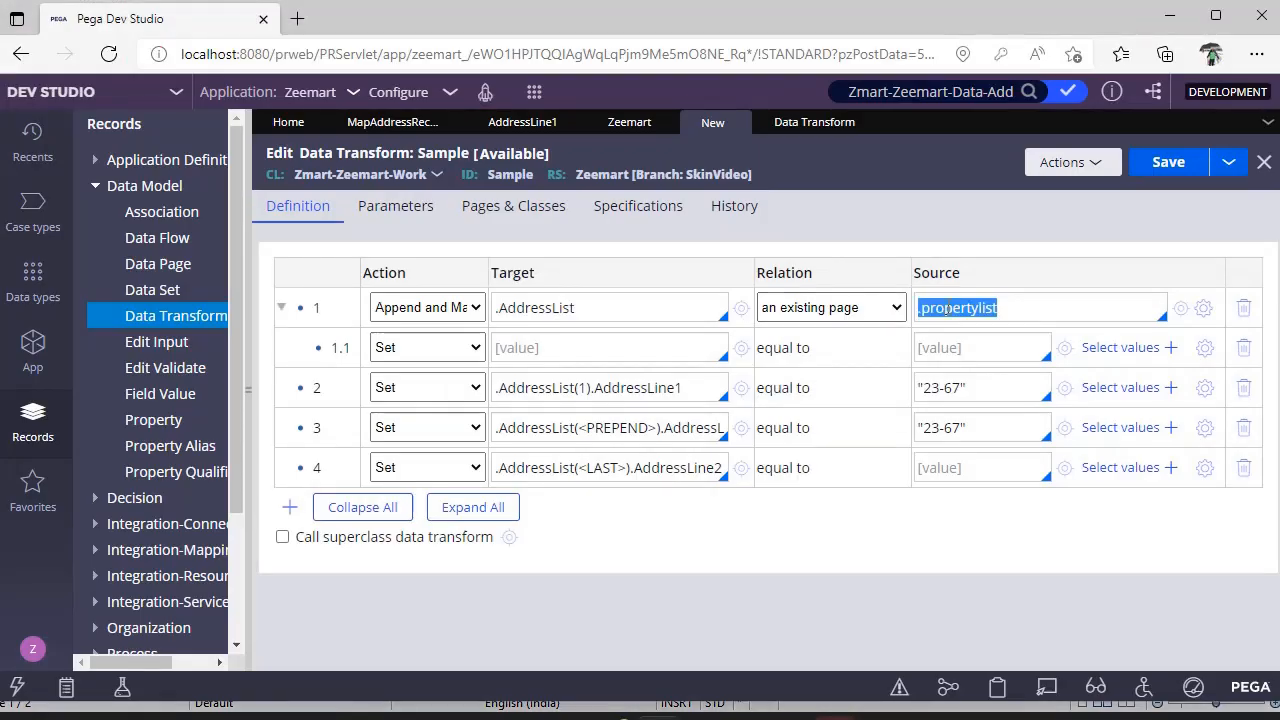
click(1041, 311)
double_click(1041, 311)
Switch to the Writer notes and examine the if, else if and else outline on page 2, highlighting all its blocks.
key(alt+Tab)
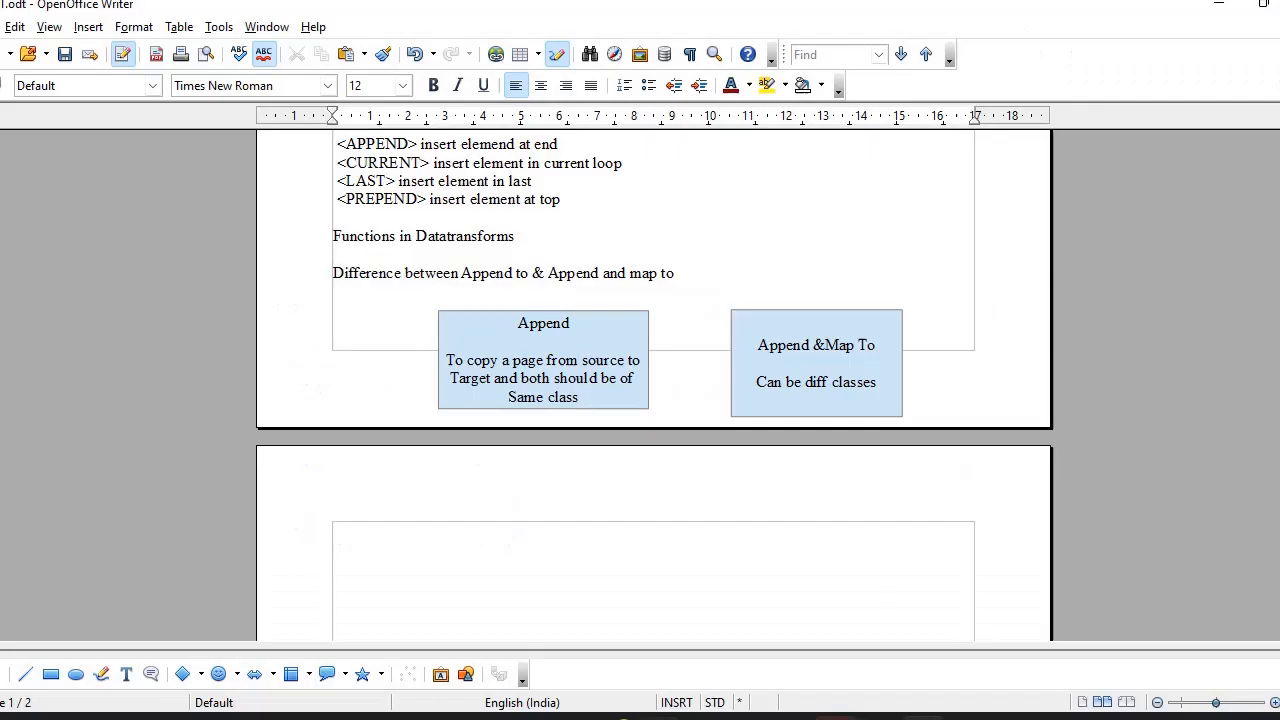
scroll(663, 467, up, 14)
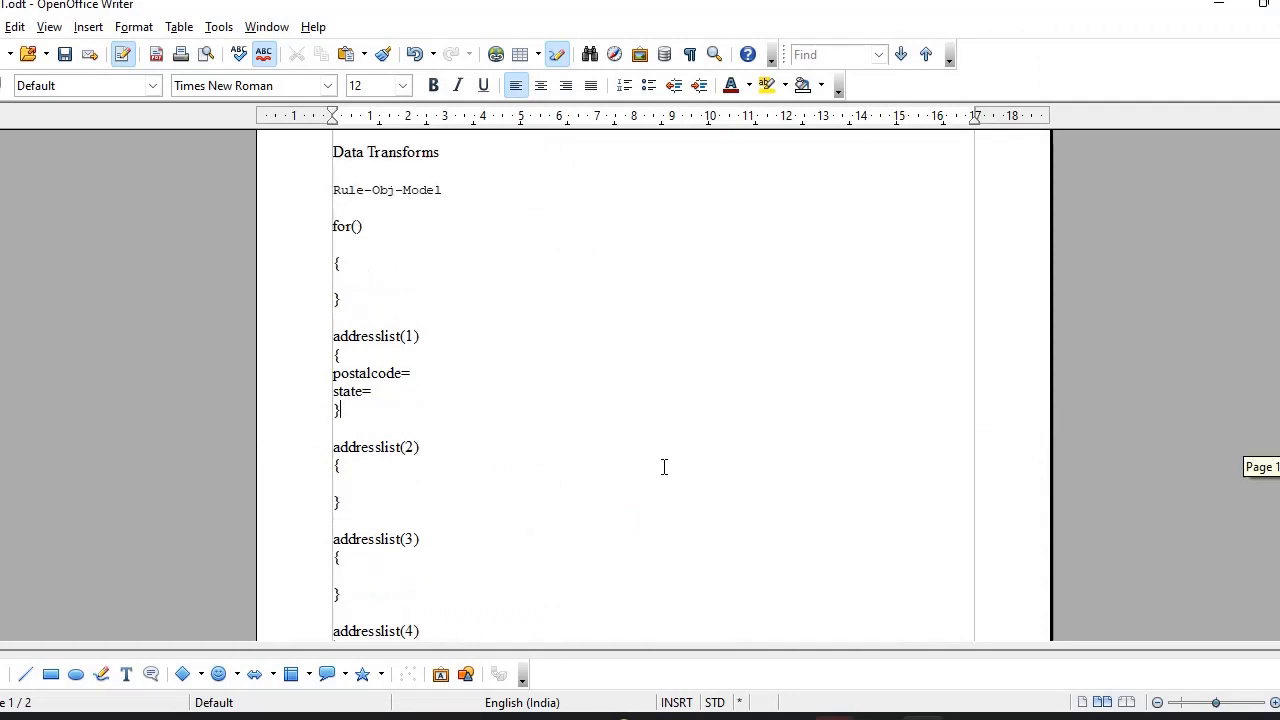
scroll(663, 467, down, 4)
scroll(663, 467, down, 12)
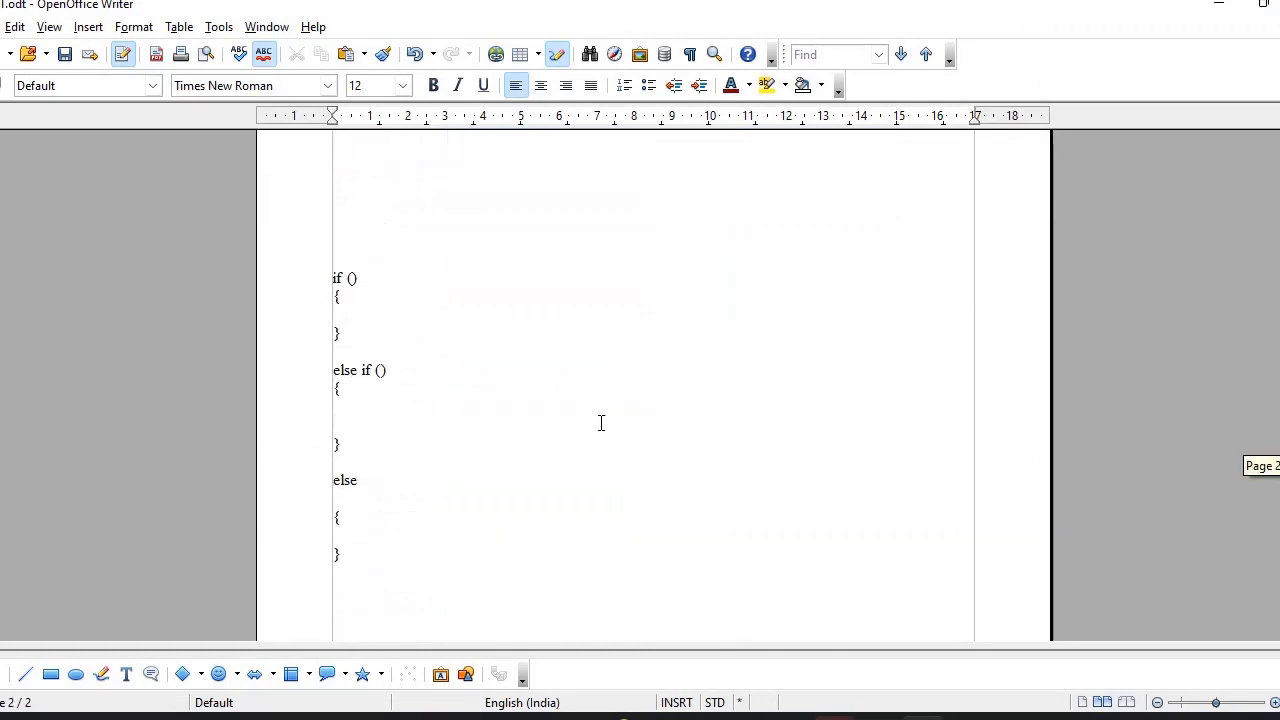
click(353, 279)
click(353, 310)
drag(360, 440, 334, 263)
click(357, 540)
drag(333, 278, 367, 558)
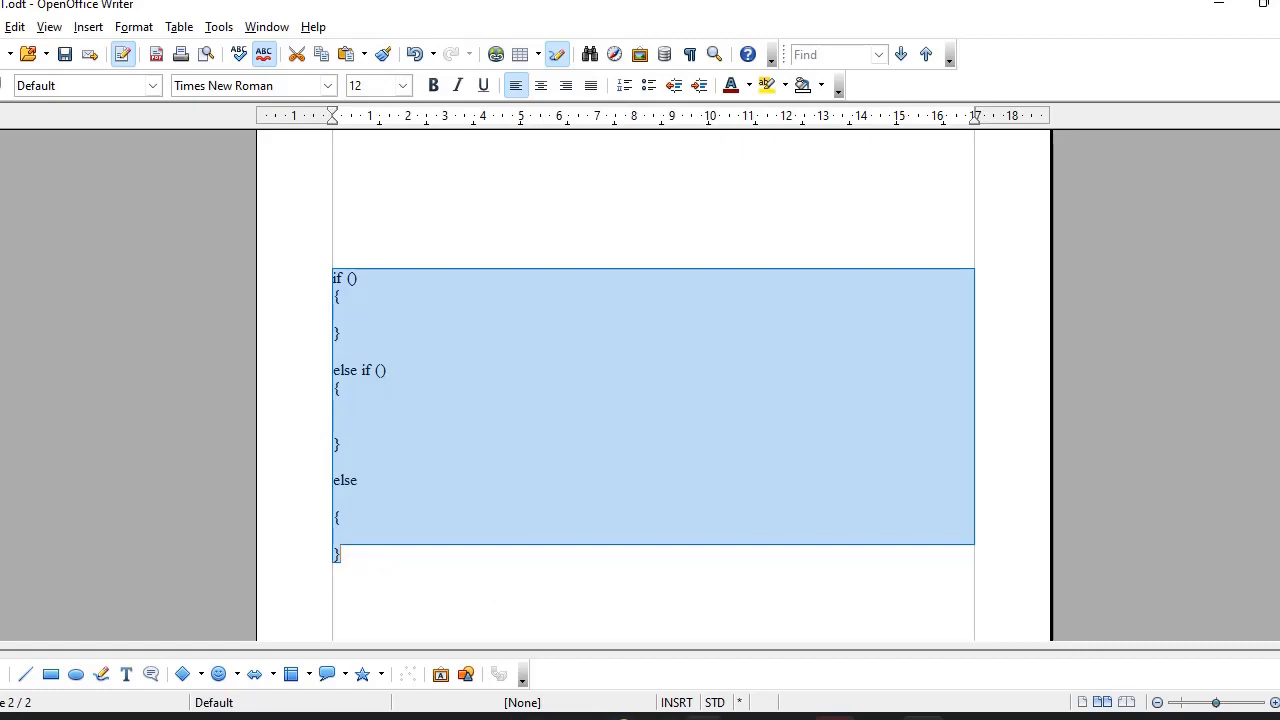
Switch to Pega Dev Studio, open the MapAddressRecords data transform and look through its rows.
key(alt+Tab)
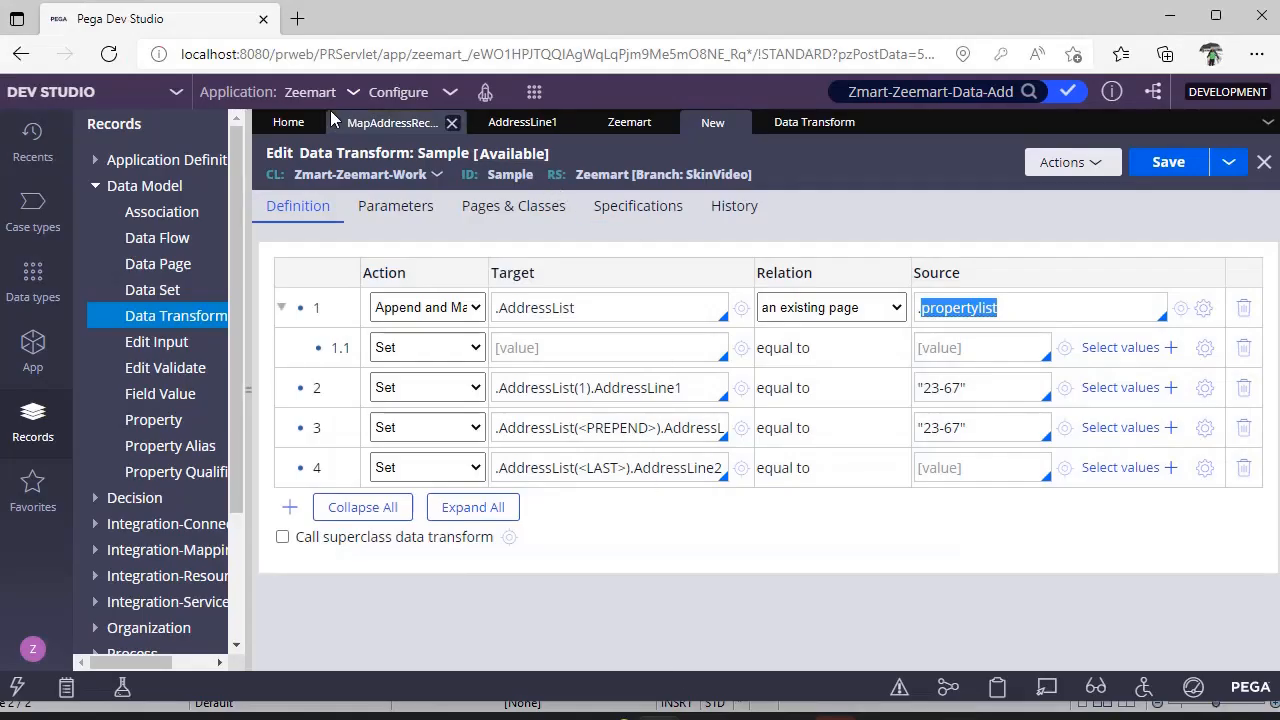
click(399, 130)
scroll(766, 503, down, 1)
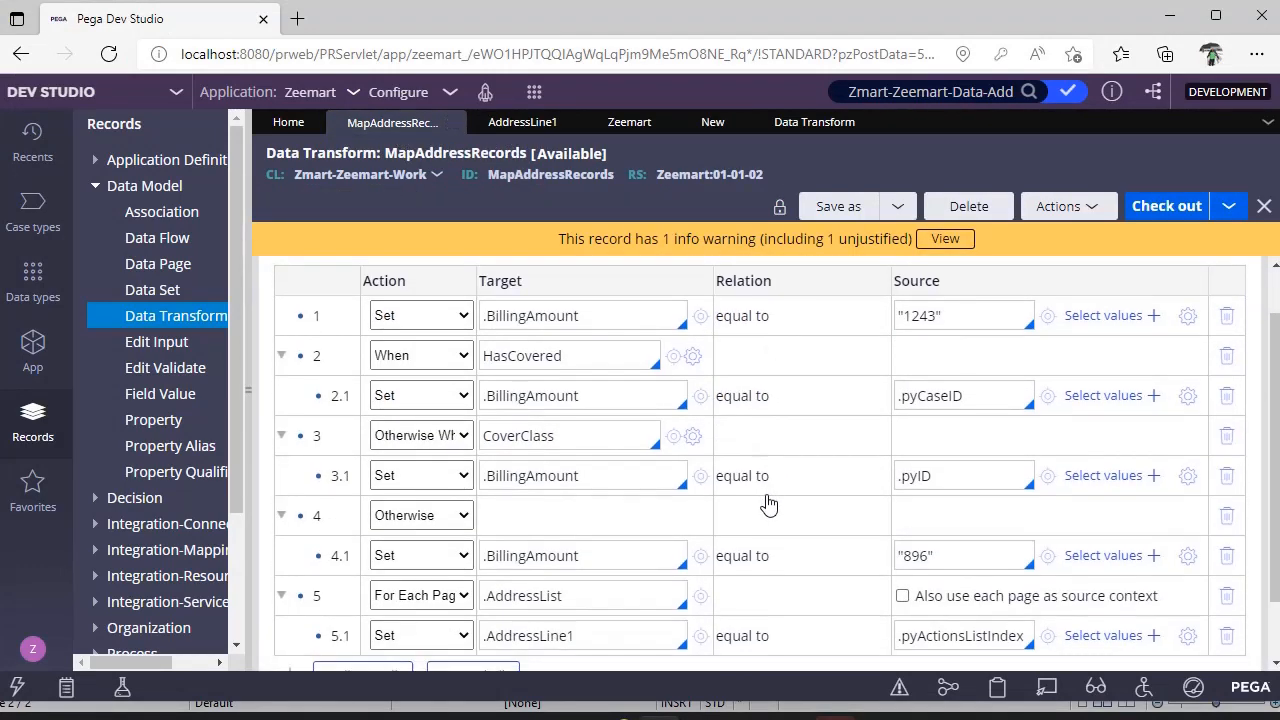
scroll(768, 503, up, 1)
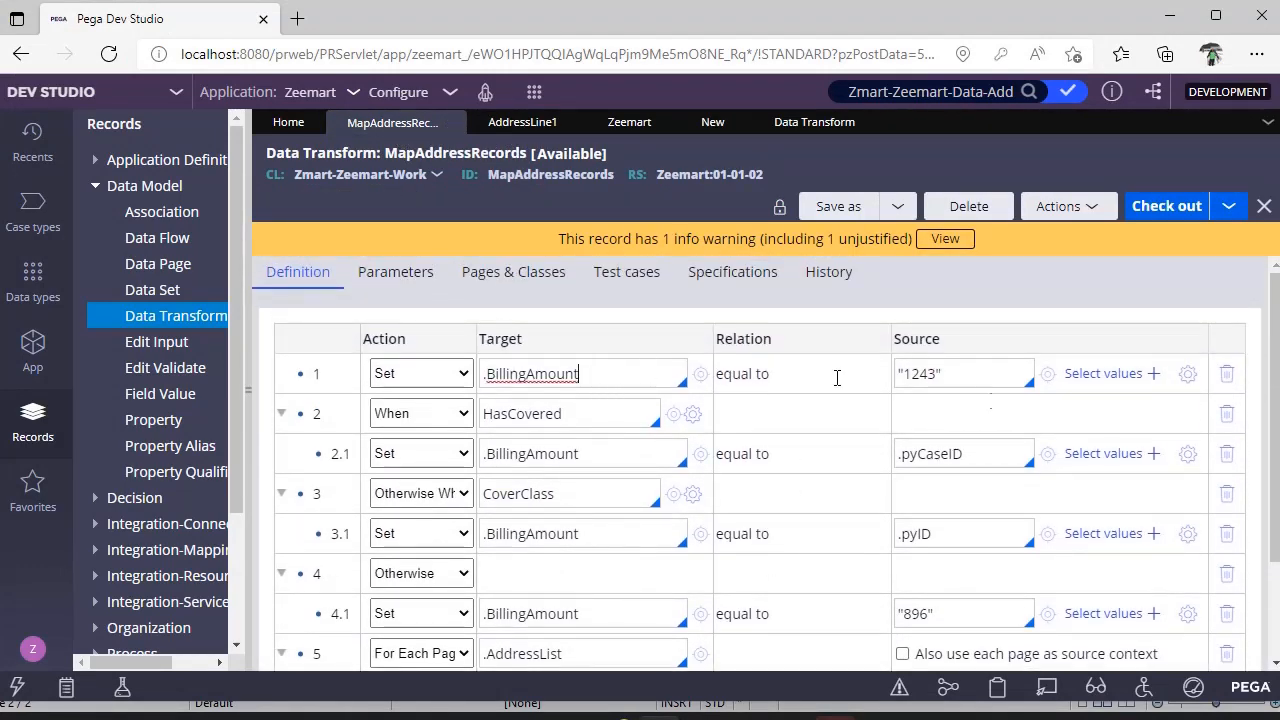
scroll(792, 460, down, 1)
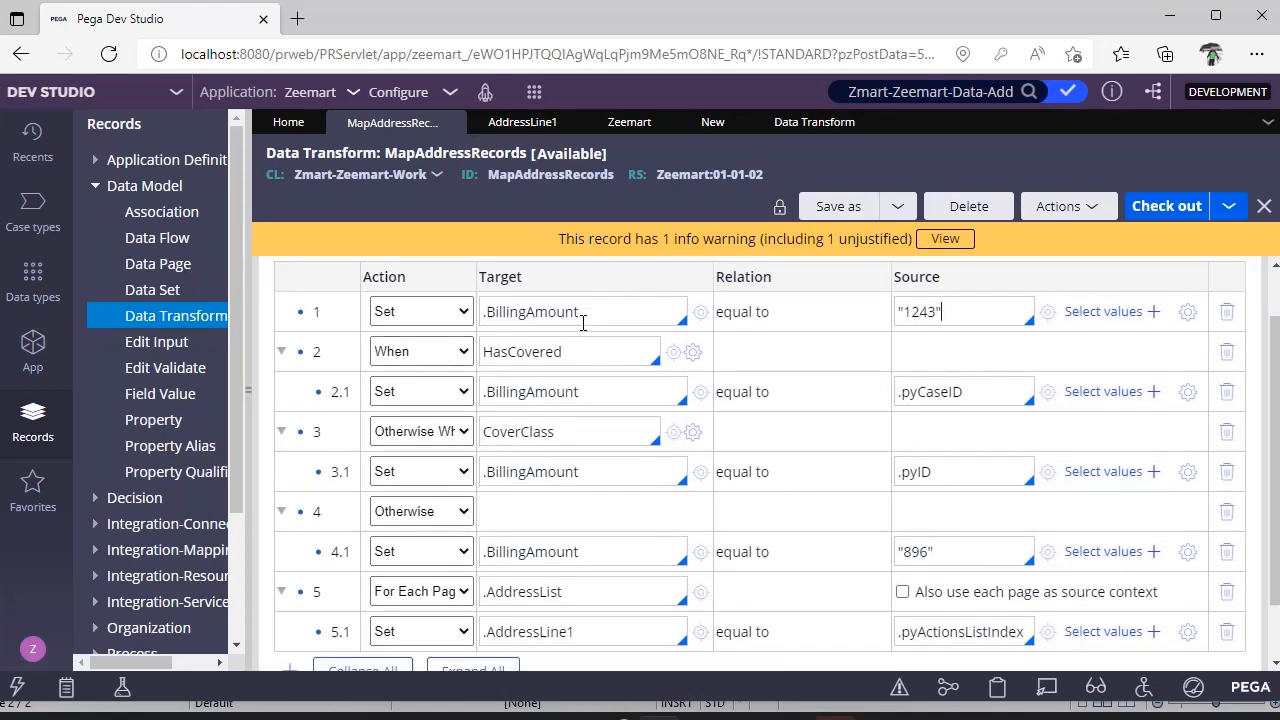
Examine the HasCovered and CoverClass conditions with their .BillingAmount row, and review row 2's available actions, keeping When.
click(578, 356)
click(644, 393)
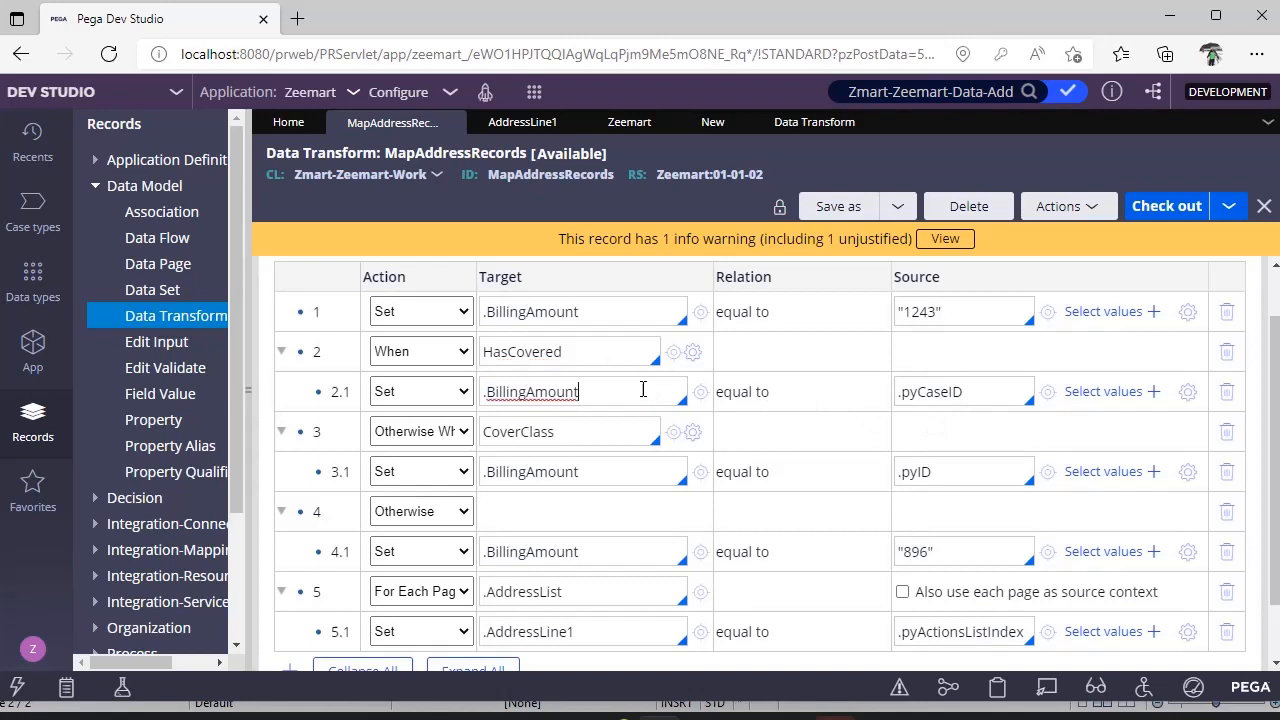
click(998, 401)
click(598, 431)
click(420, 351)
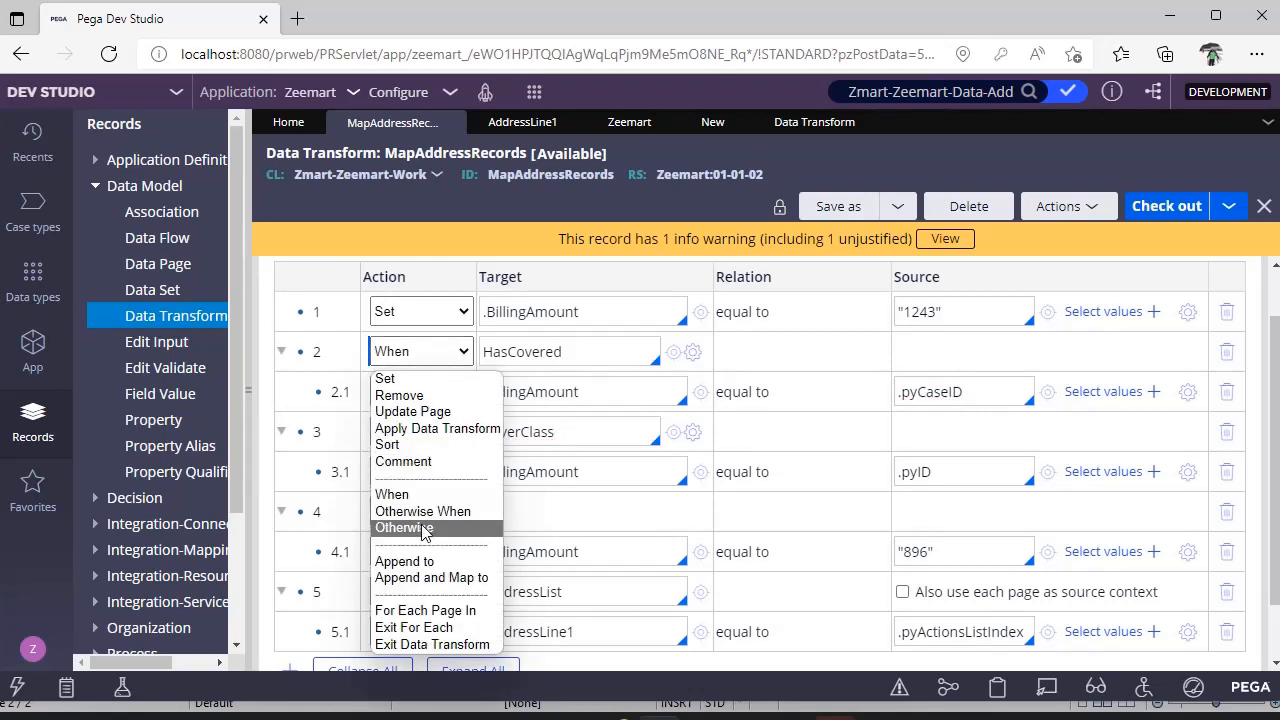
click(405, 494)
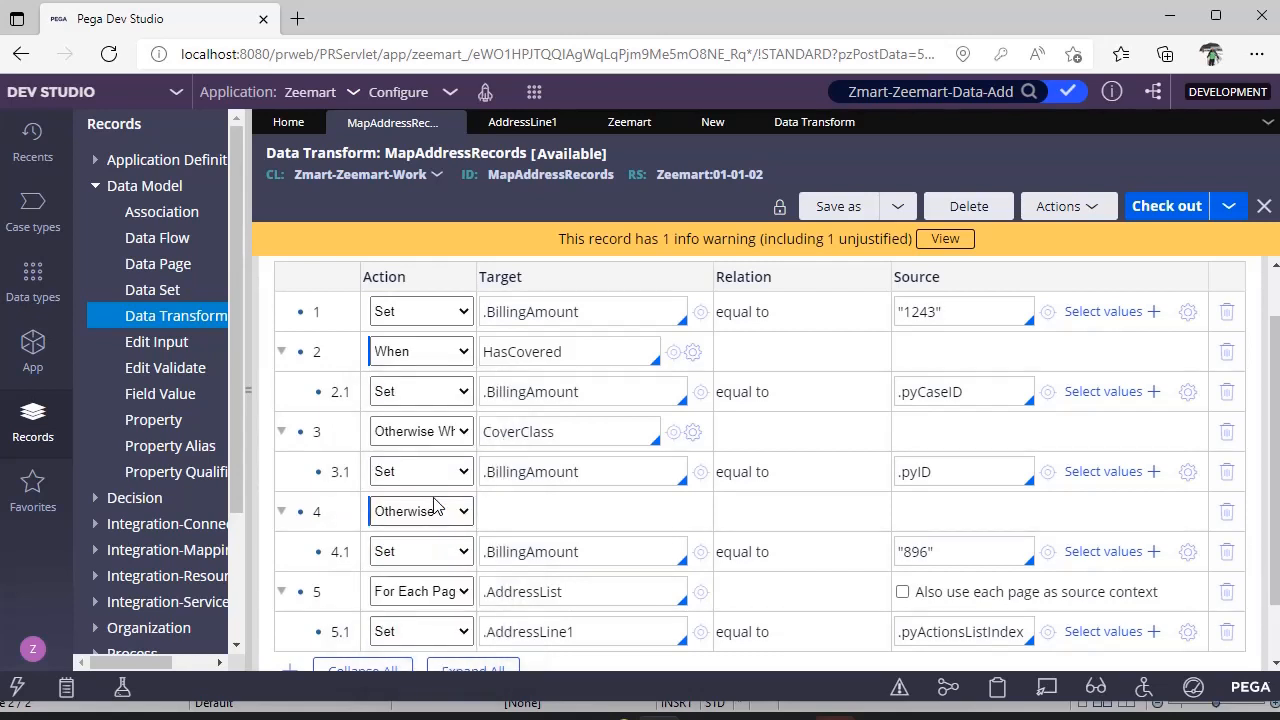
Examine the .BillingAmount target under HasCovered and review the available actions for rows 2 and 3, keeping both as they are.
click(587, 397)
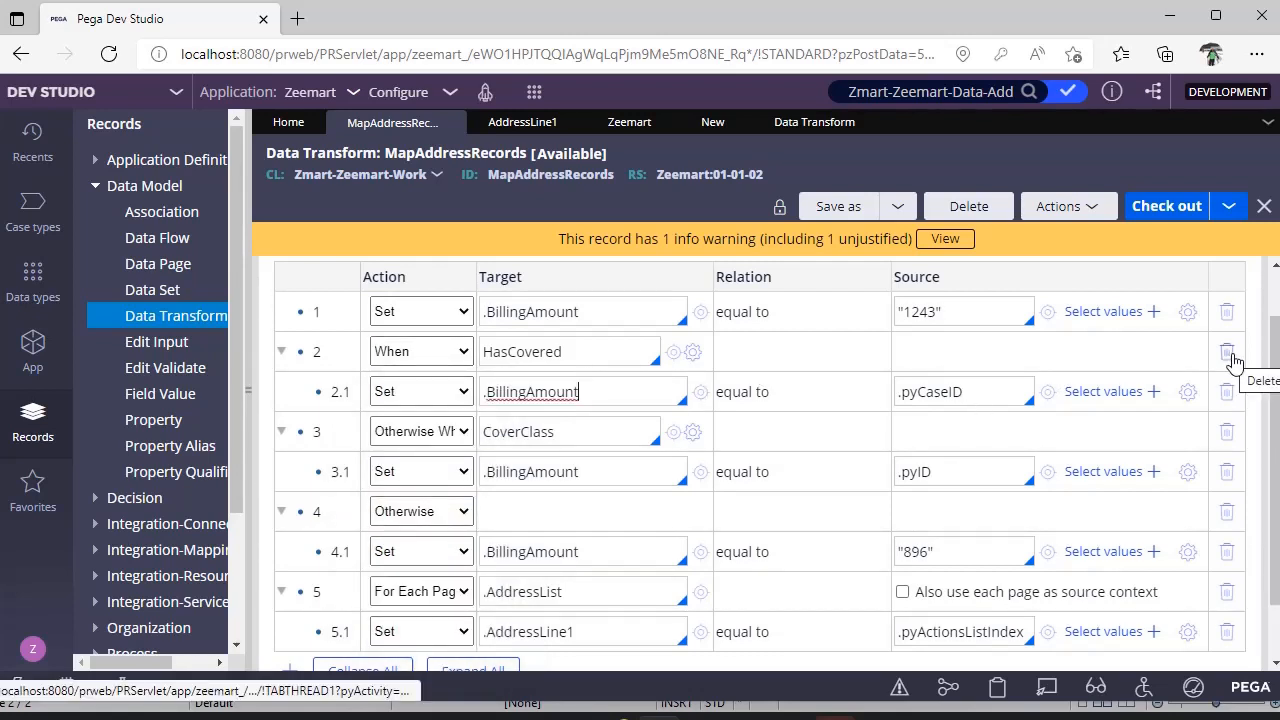
click(405, 451)
click(405, 451)
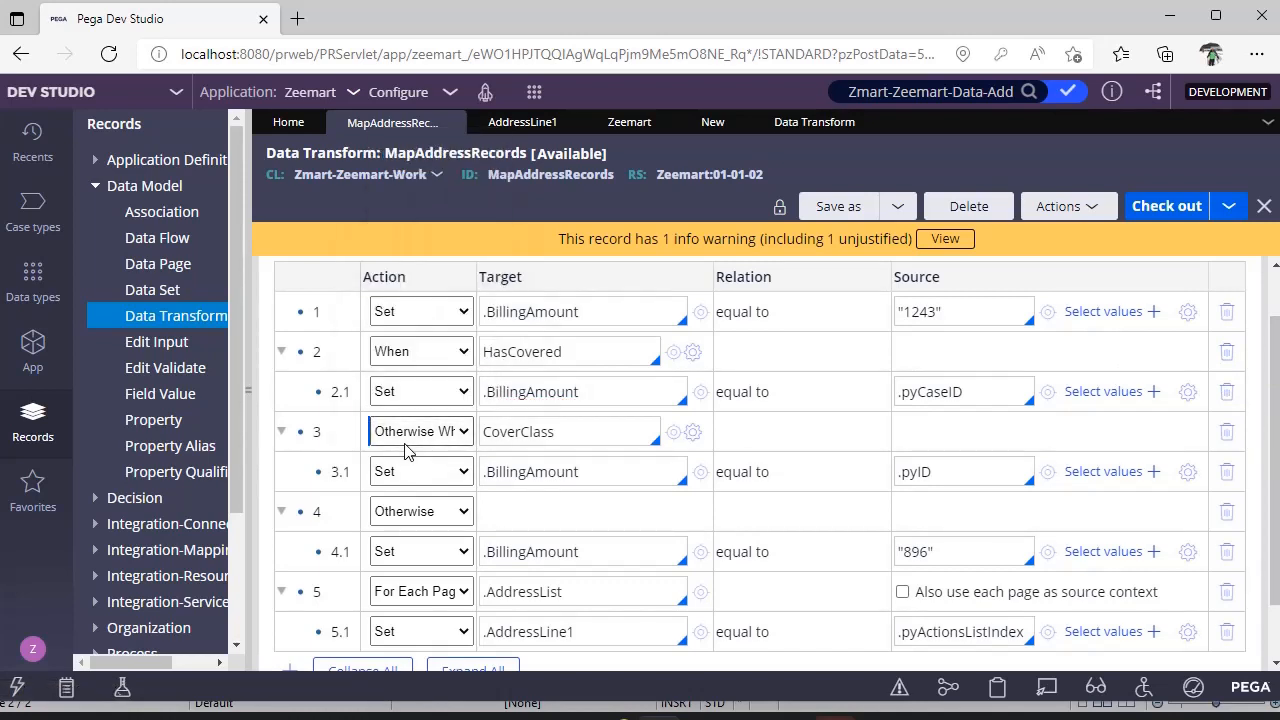
click(427, 358)
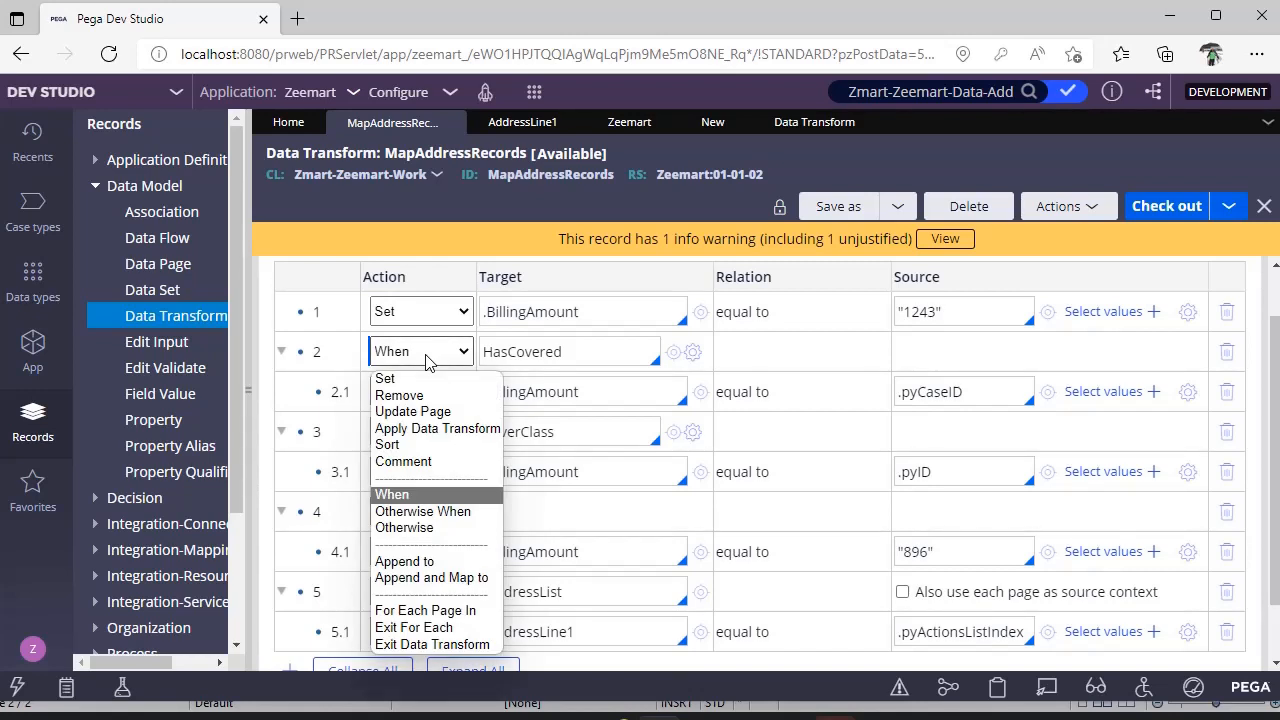
click(427, 358)
Switch row 3's action to Otherwise and back to Otherwise When.
click(438, 431)
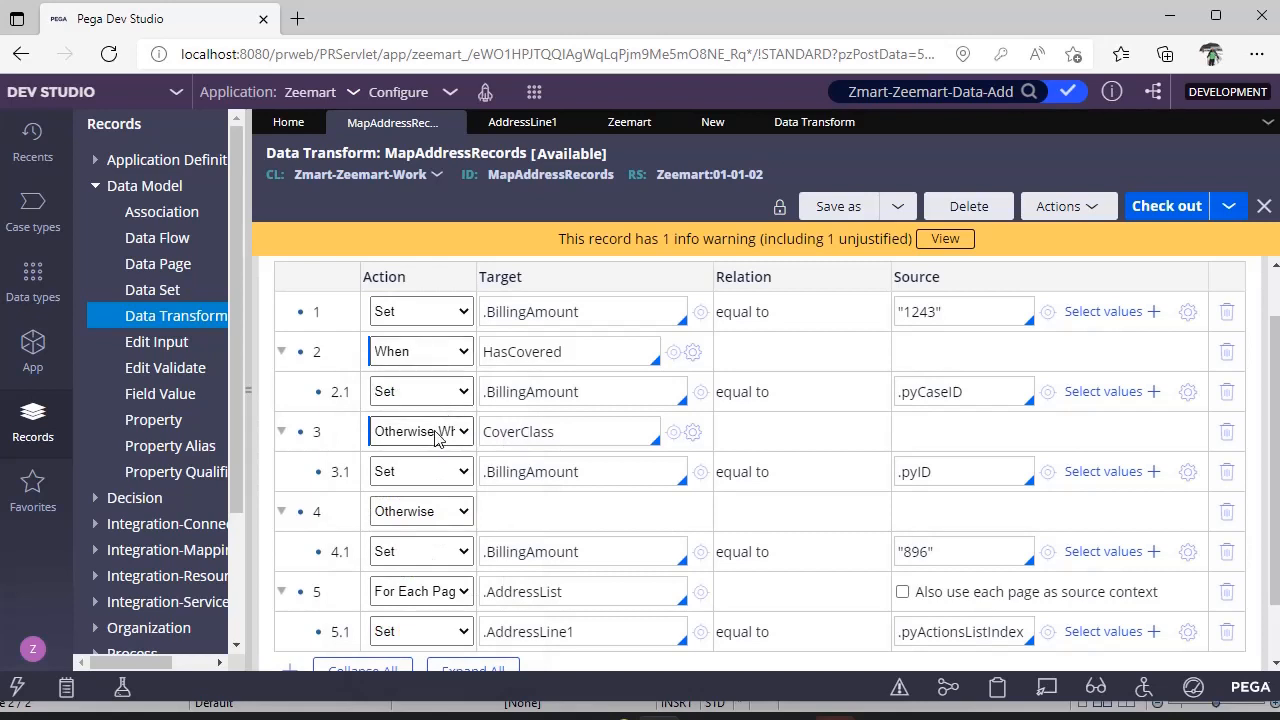
click(423, 286)
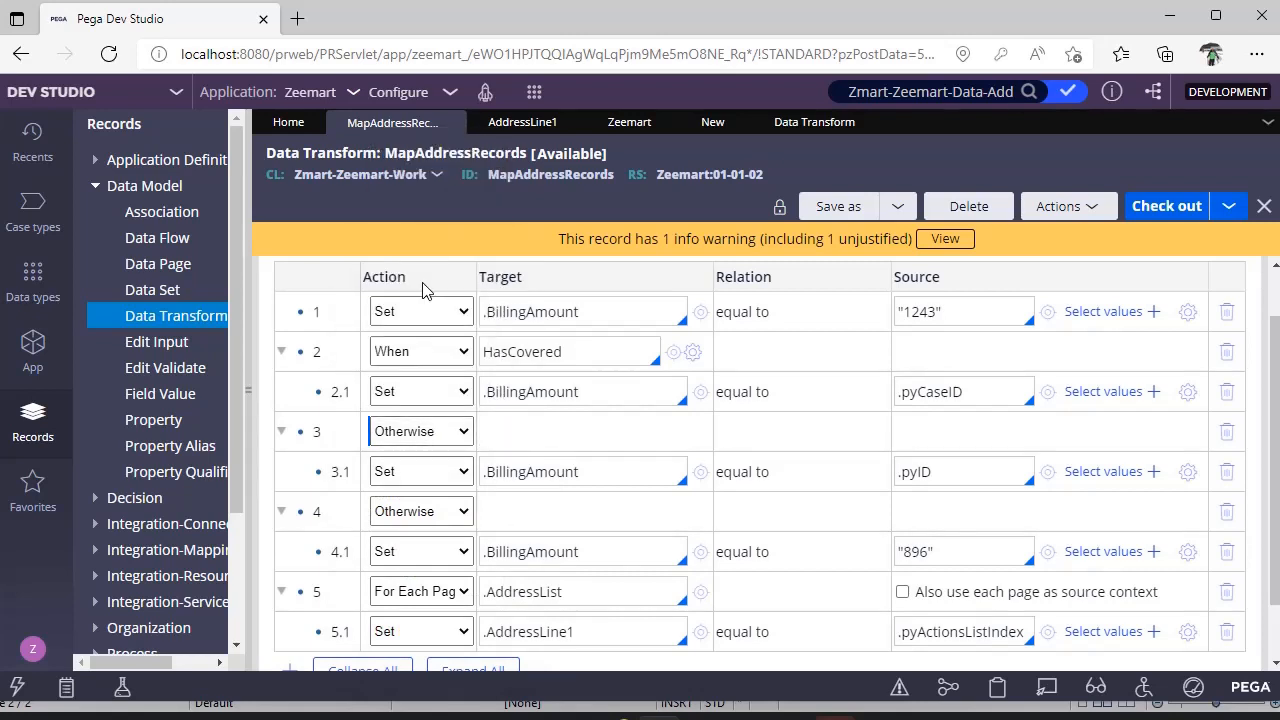
click(434, 440)
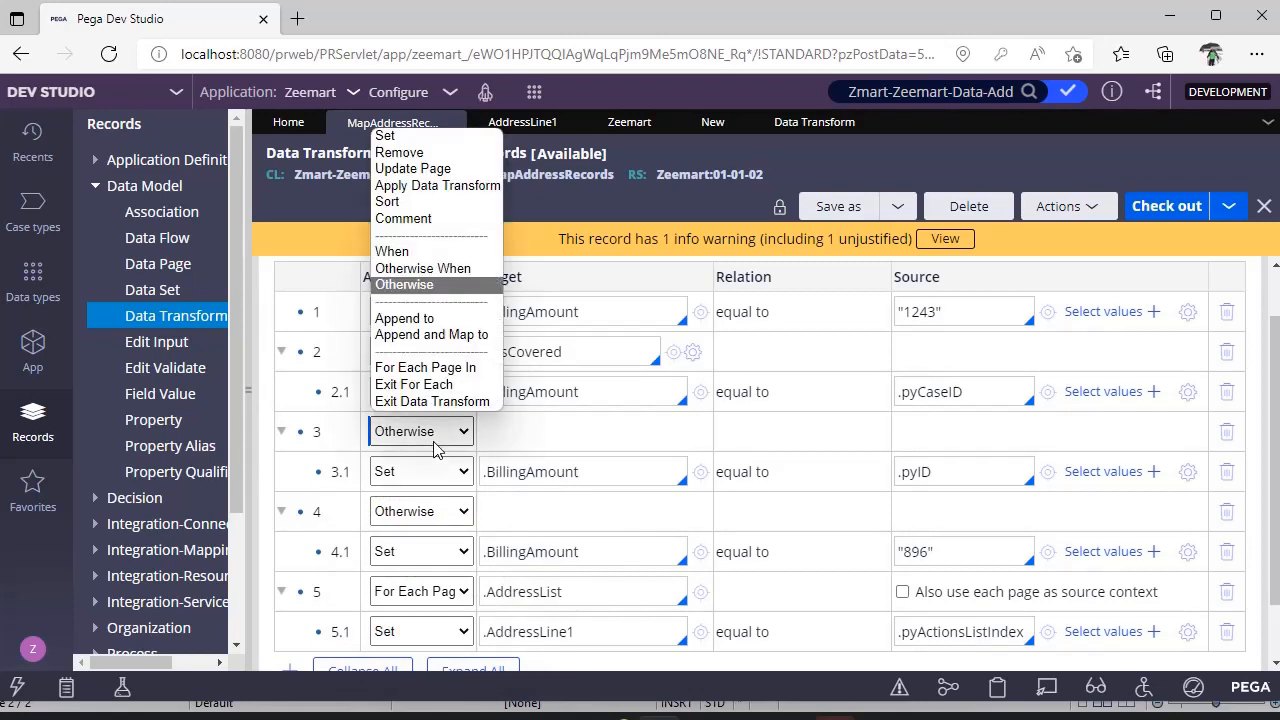
click(442, 268)
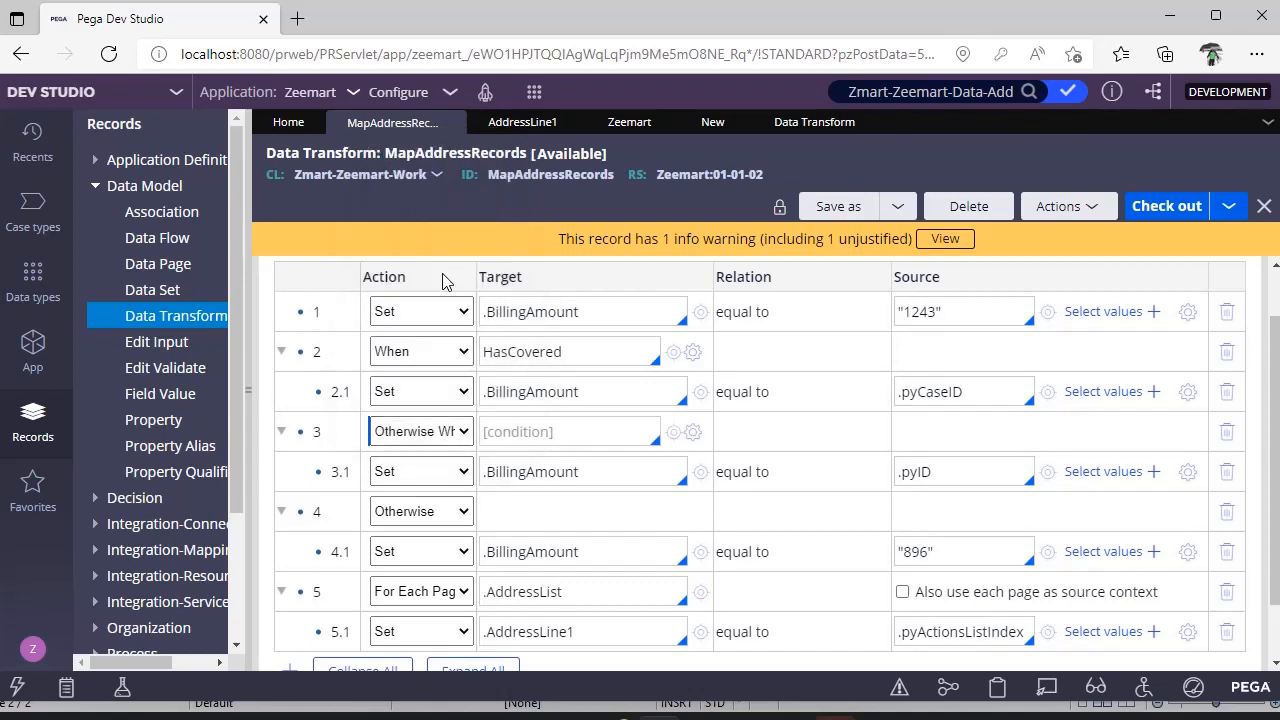
Set row 3's Otherwise When condition to AddWorkAllowed, open that When rule for viewing and close it.
click(622, 476)
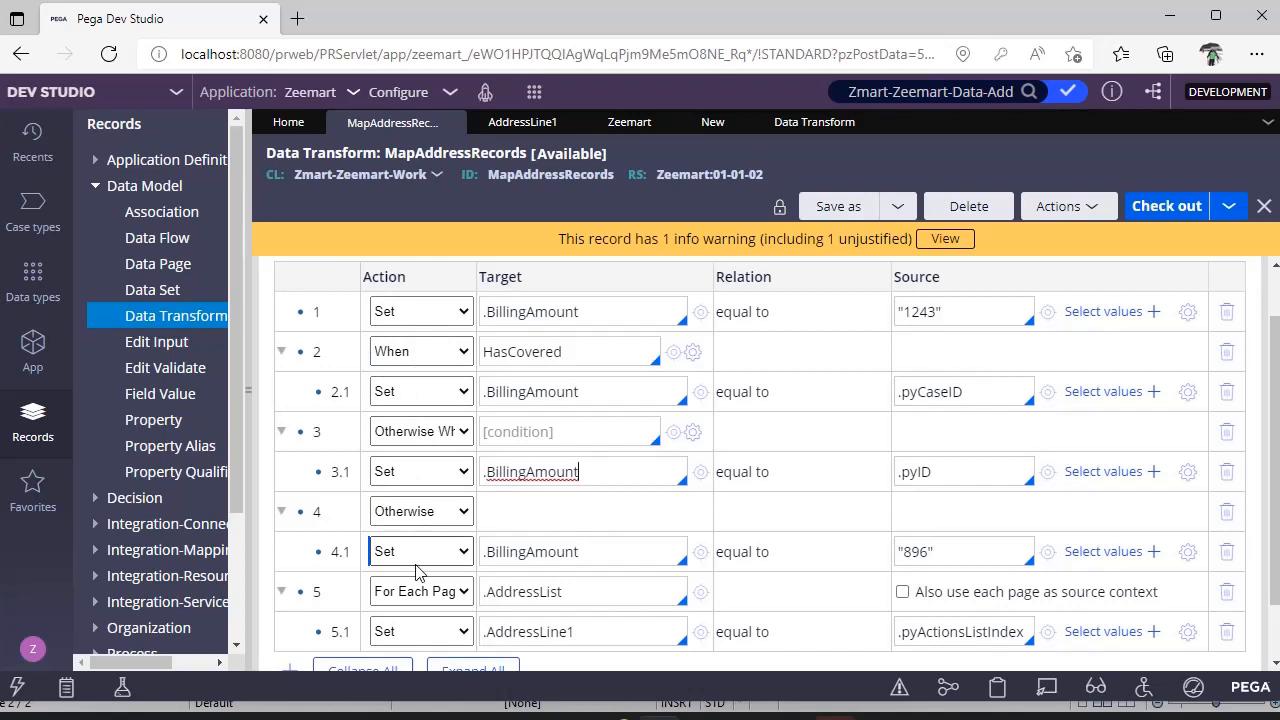
click(592, 434)
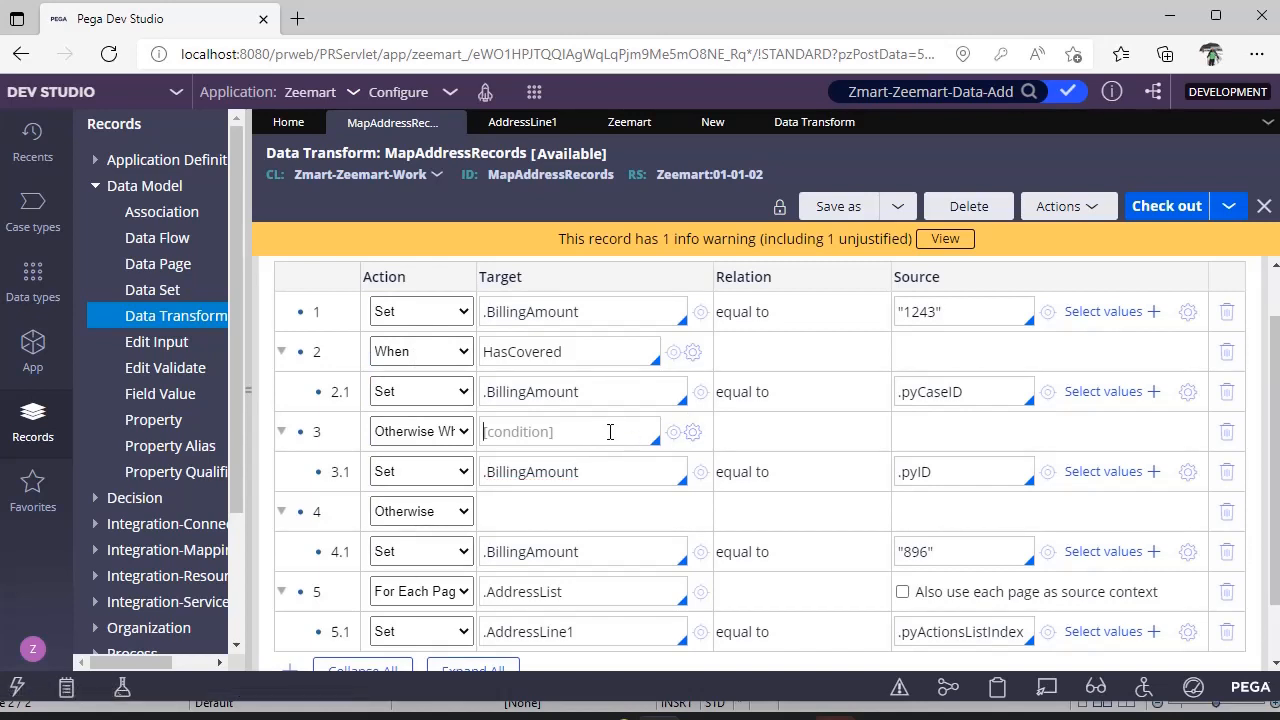
click(610, 431)
key(Return)
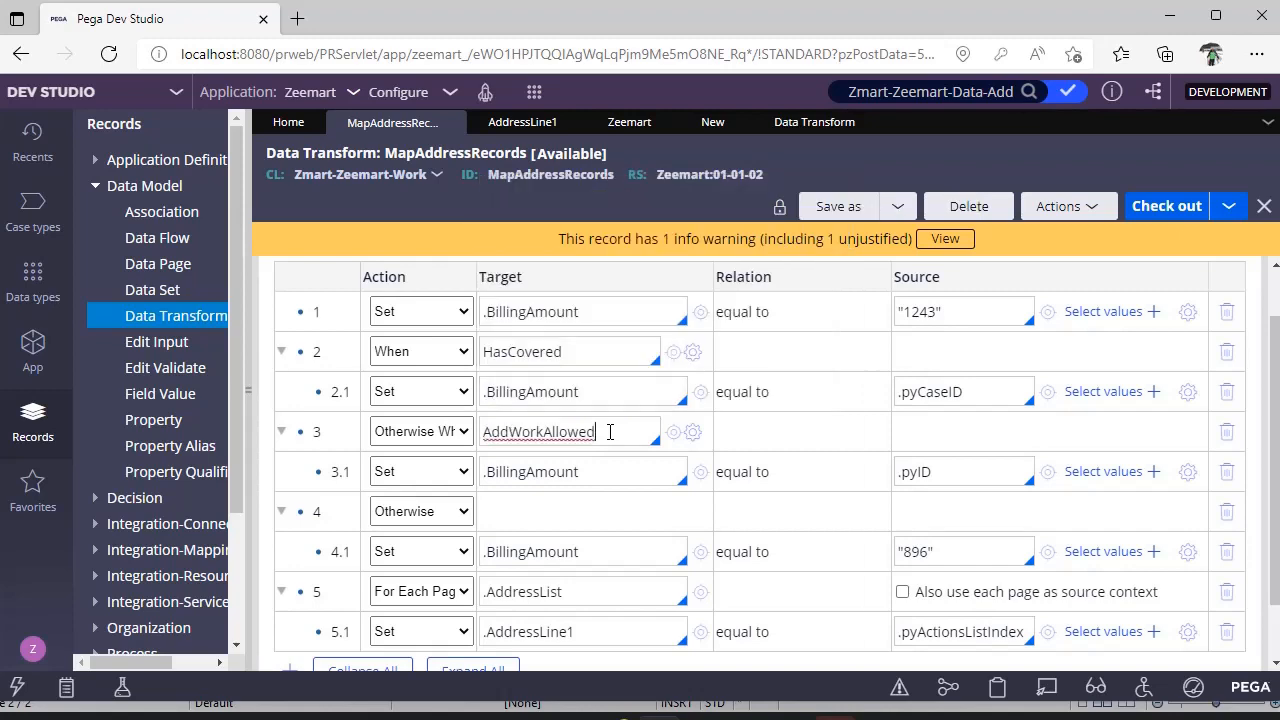
click(673, 432)
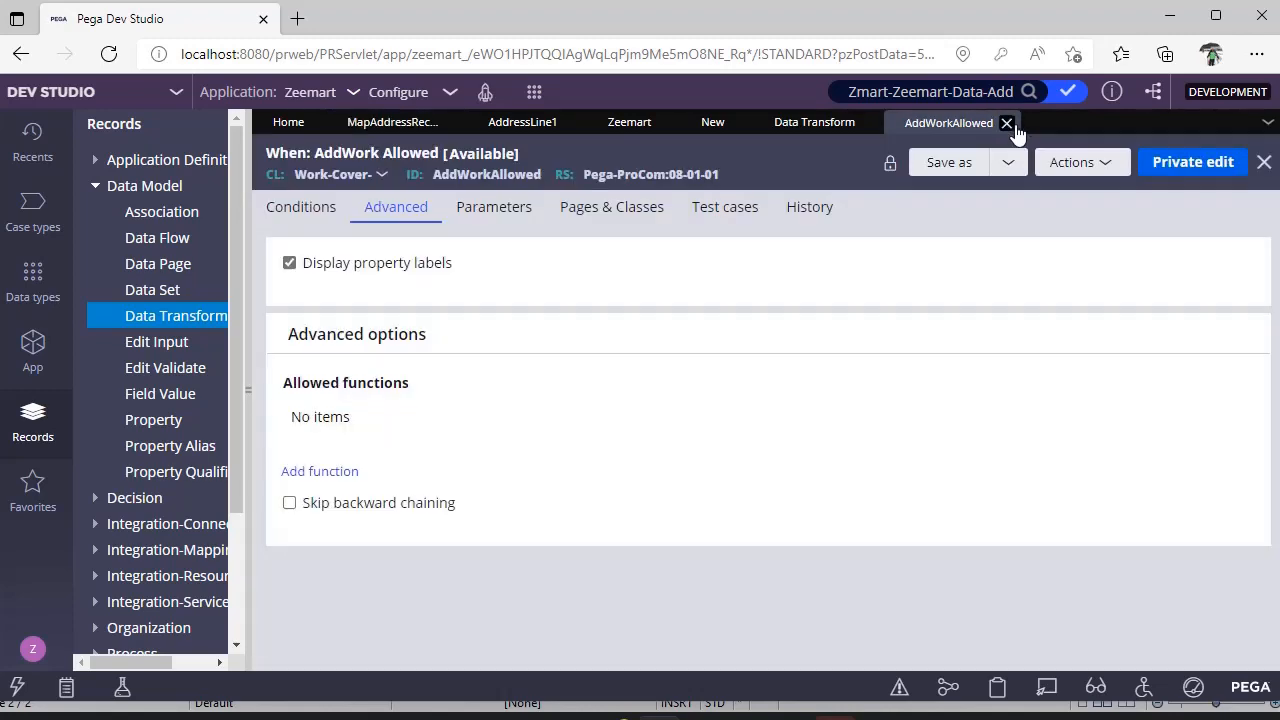
click(1007, 123)
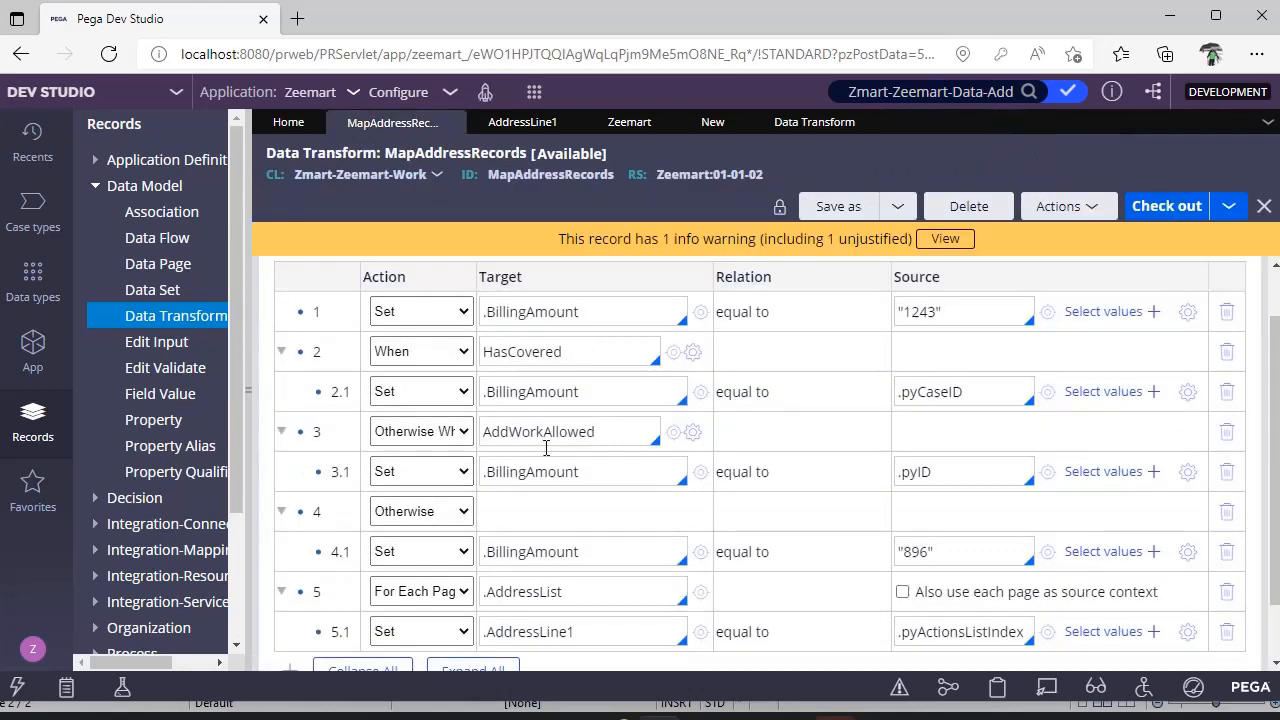
Replace row 3's condition by picking AddWorkAllowed from the suggestions again, and empty the condition.
double_click(607, 437)
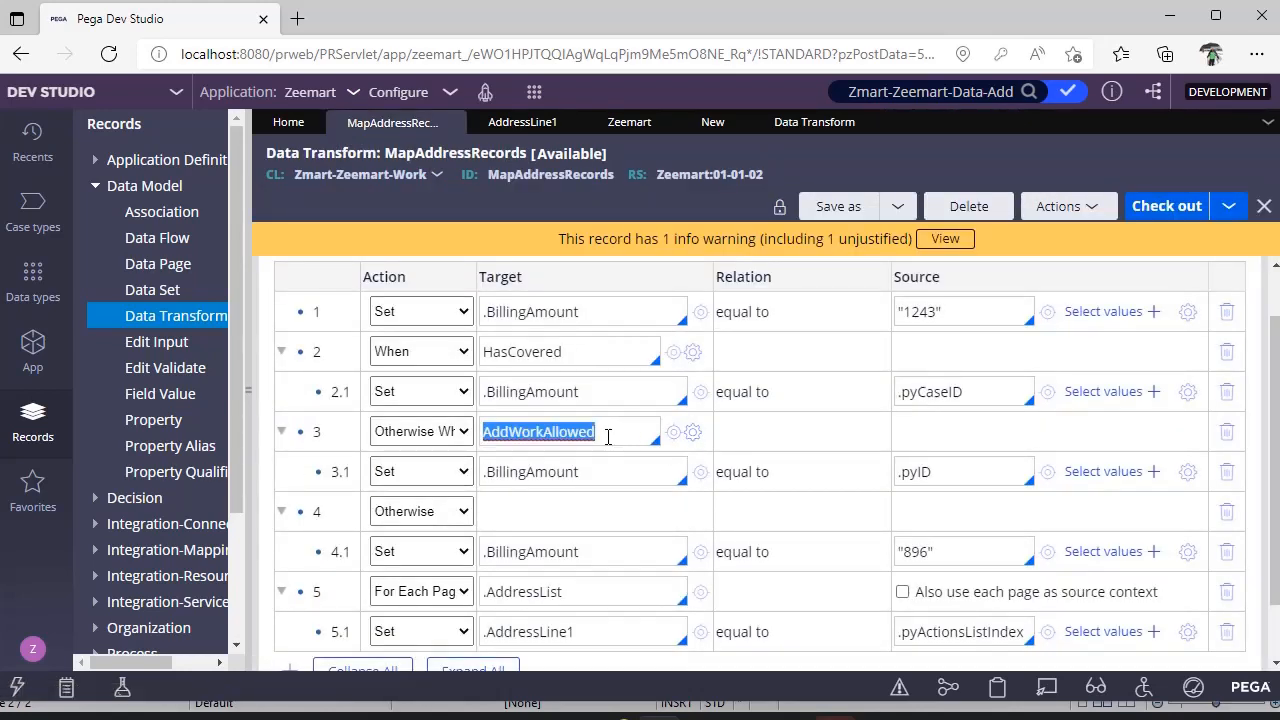
key(BackSpace)
text(.)
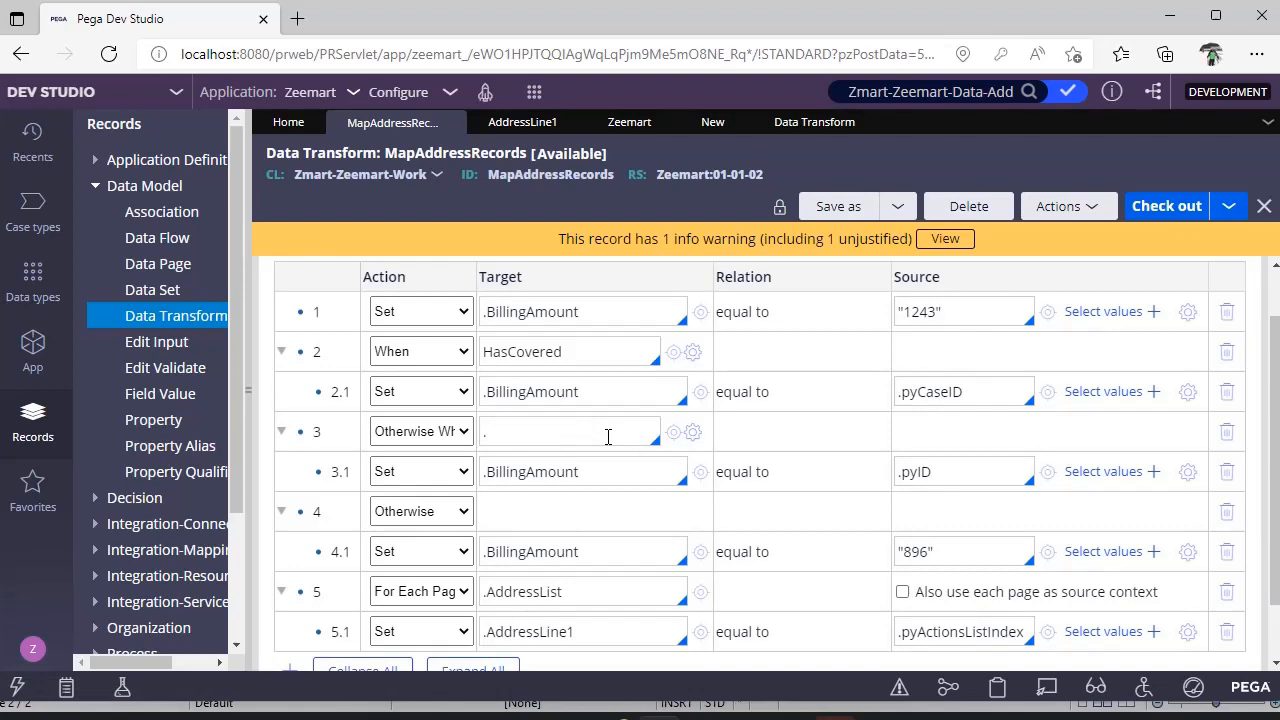
key(Down)
key(Return)
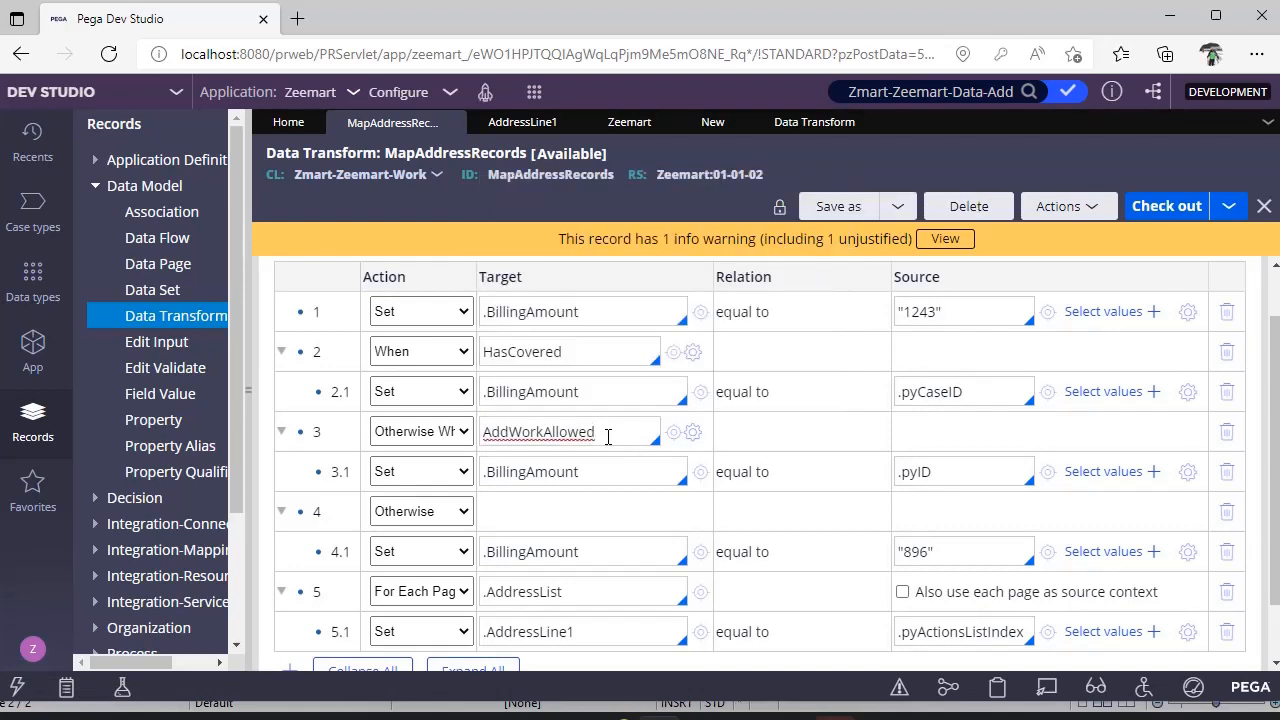
key(BackSpace)
key(BackSpace)
key(BackSpace)
key(BackSpace)
key(BackSpace)
key(BackSpace)
key(BackSpace)
key(BackSpace)
key(BackSpace)
key(BackSpace)
key(BackSpace)
key(BackSpace)
key(BackSpace)
key(BackSpace)
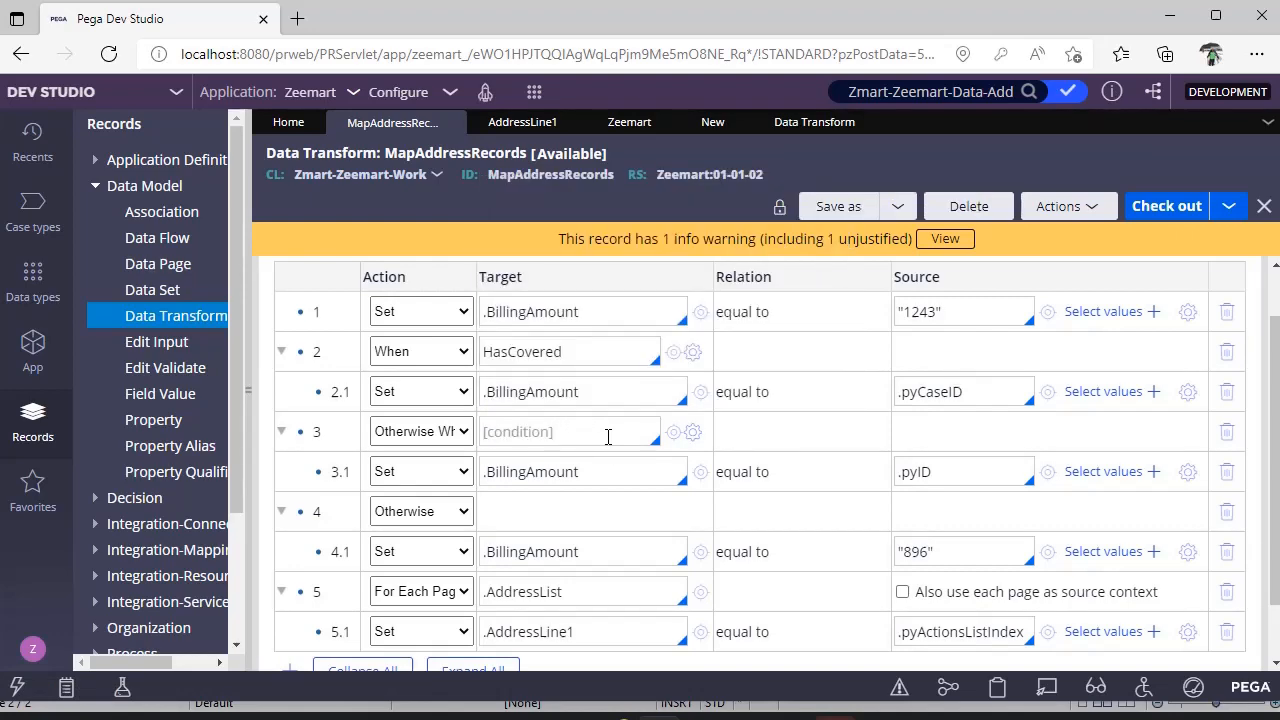
Copy .BillingAmount from row 1 into row 3's condition, extend it to .BillingAmount<0, and clear the condition again.
click(656, 311)
key(ctrl+a)
key(ctrl+c)
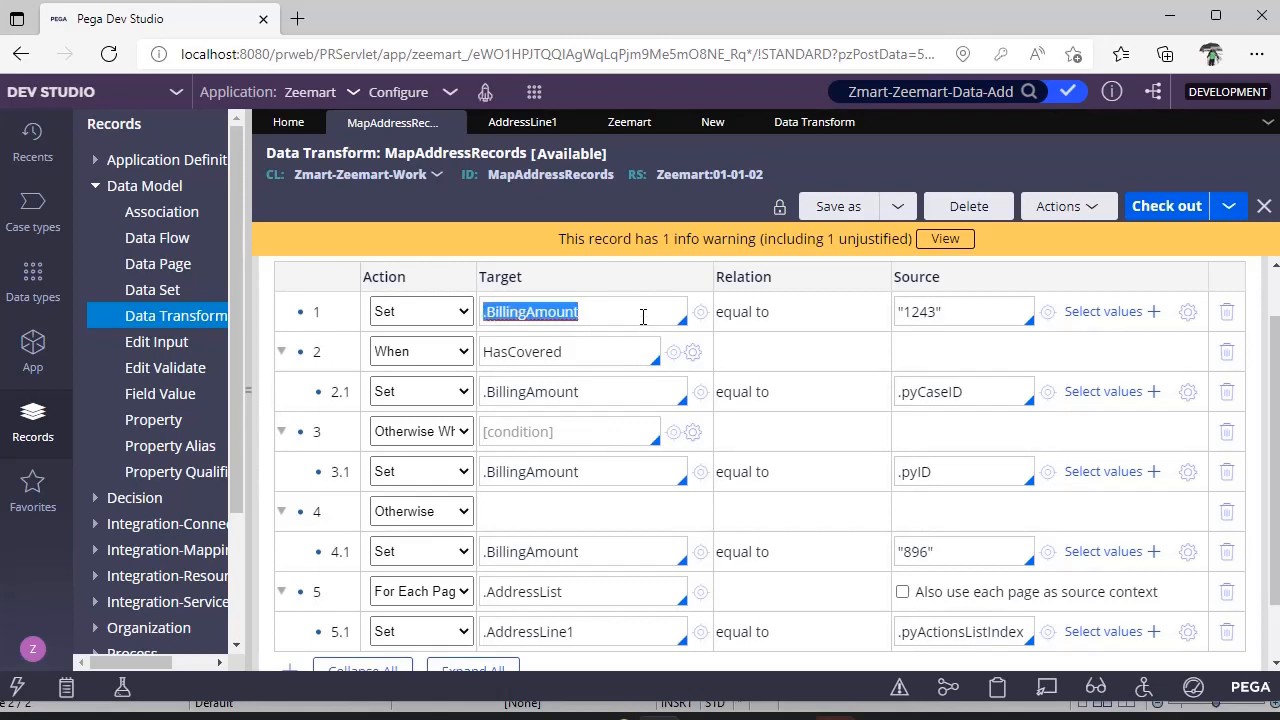
click(511, 441)
key(ctrl+v)
text(<0)
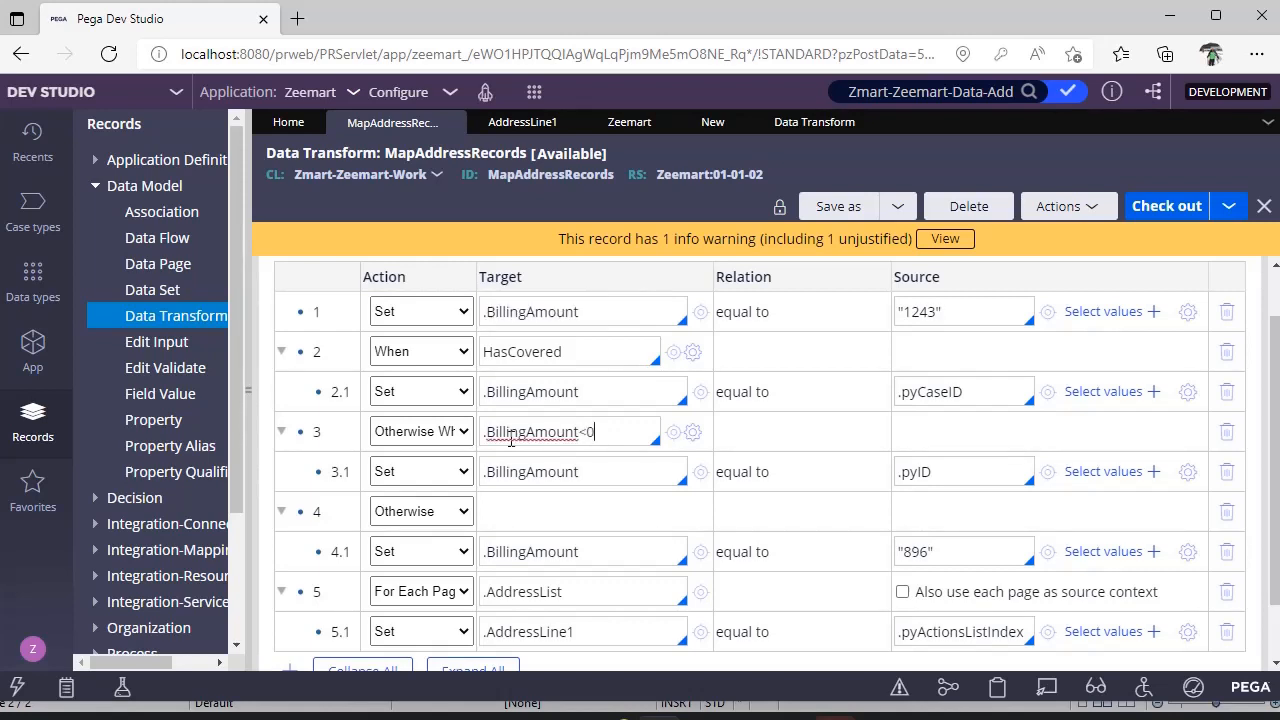
click(811, 445)
triple_click(604, 432)
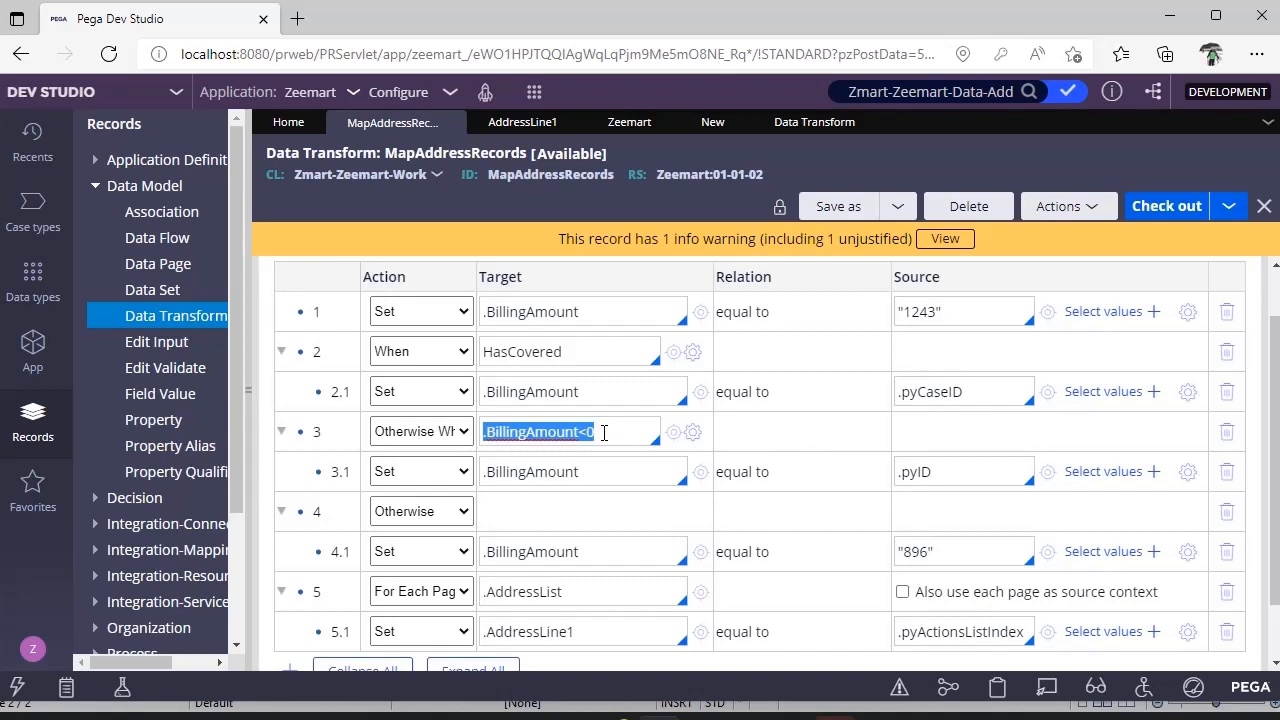
key(BackSpace)
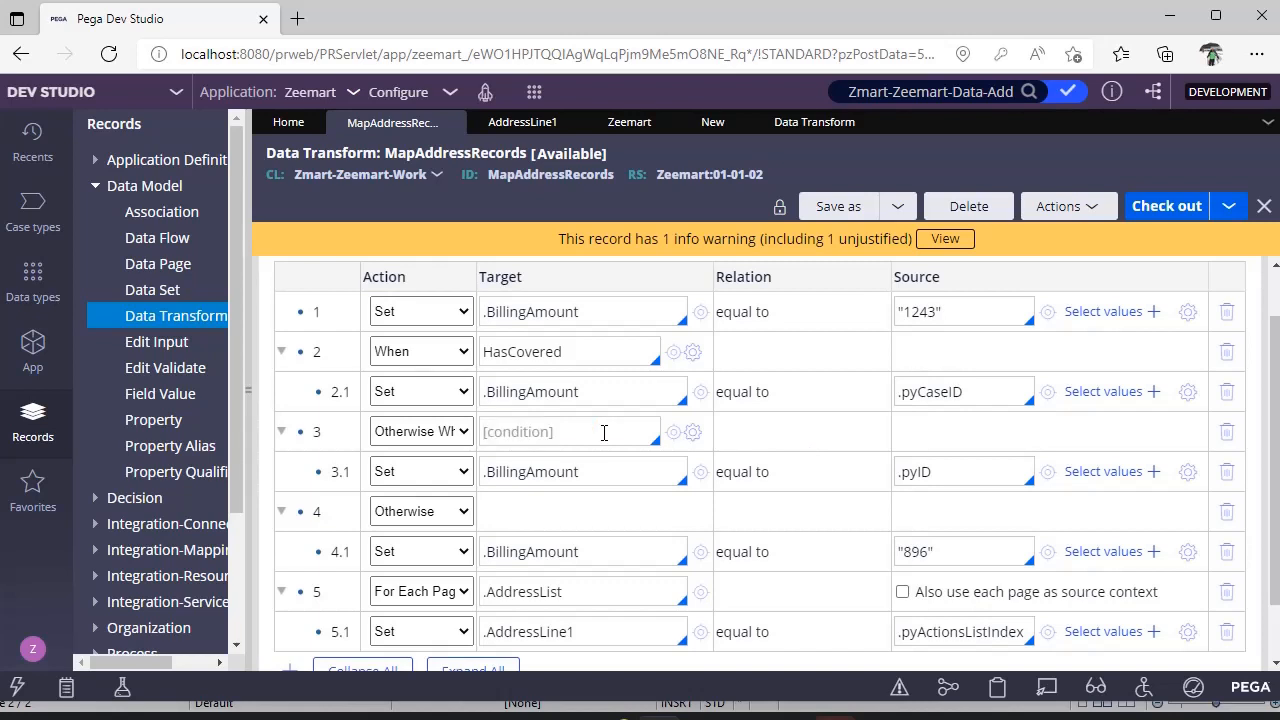
Add a new Set row 6 below the .AddressList loop.
click(634, 472)
scroll(943, 495, down, 1)
click(580, 521)
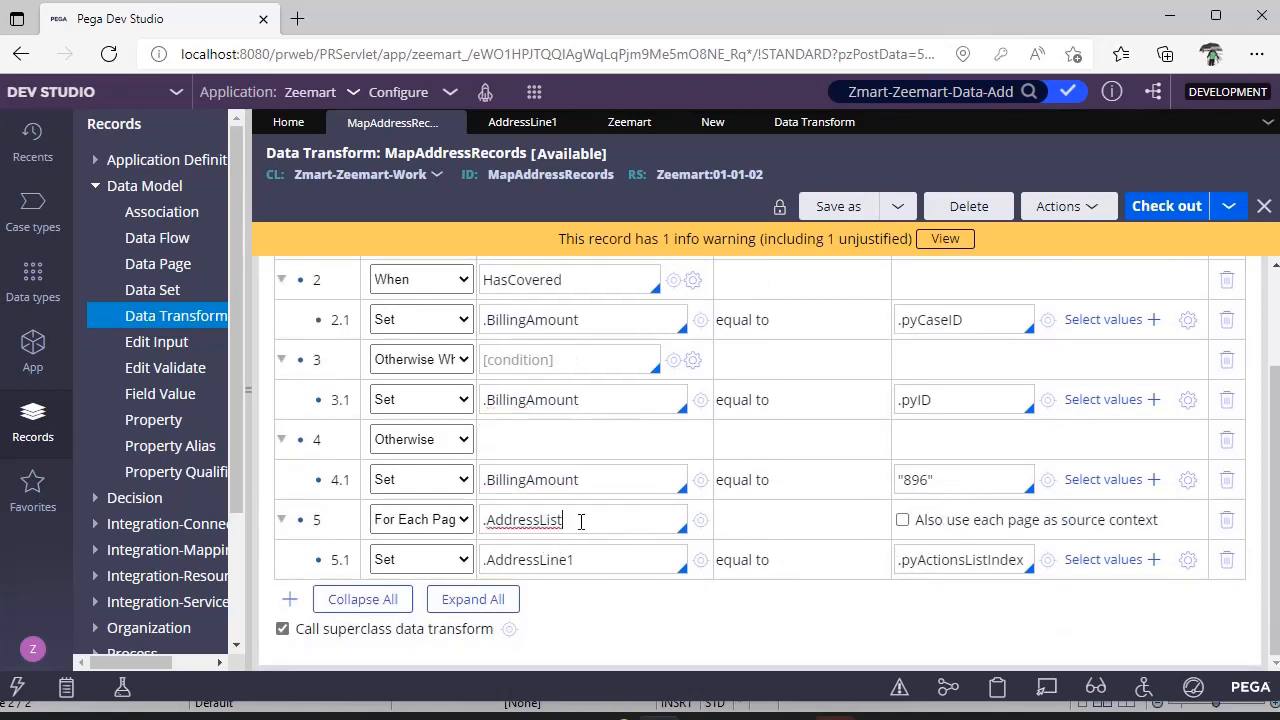
key(Return)
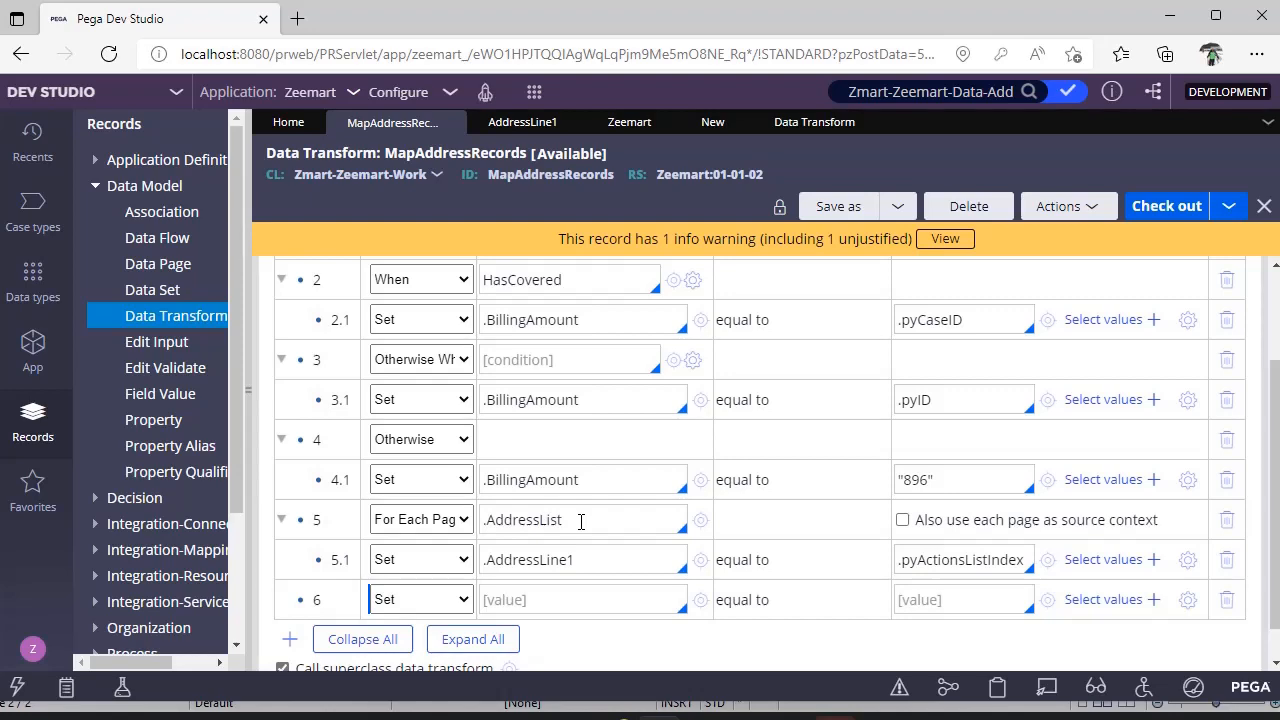
Build pxExecuteAnActivity(Primary,"Execute") as row 6's source in the Expression builder, and clear that source again.
click(1187, 603)
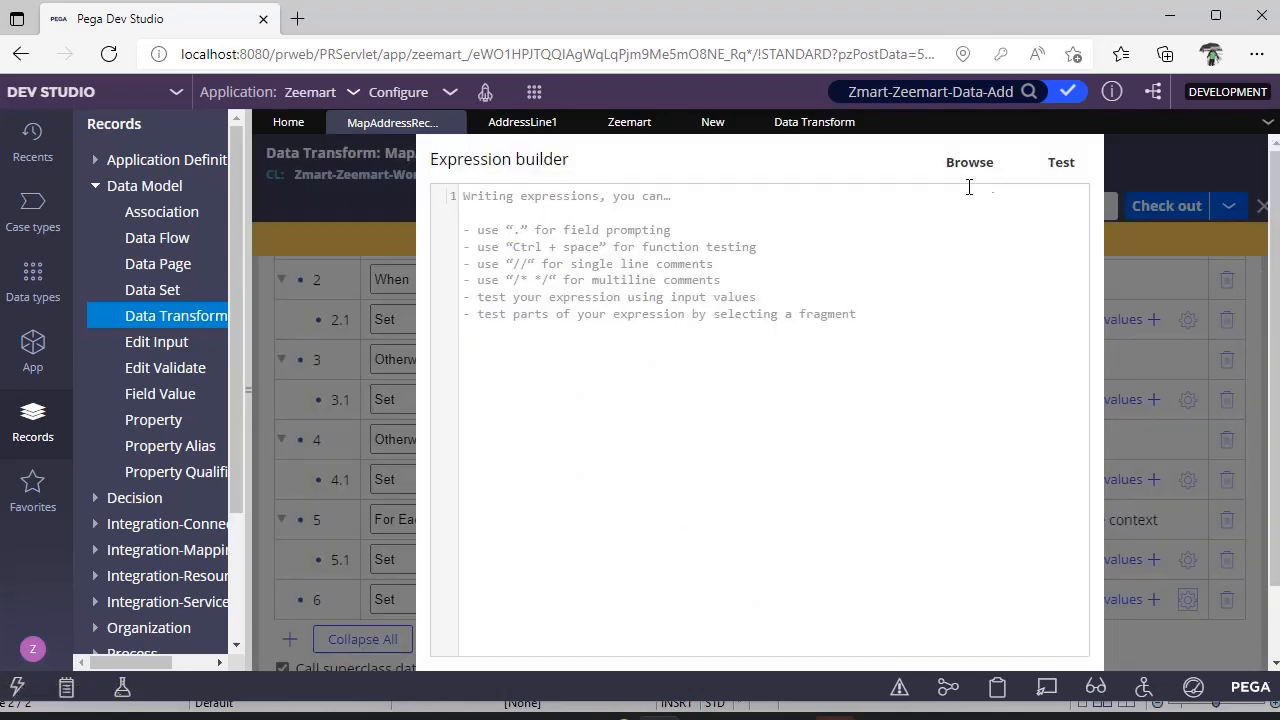
click(978, 170)
click(410, 214)
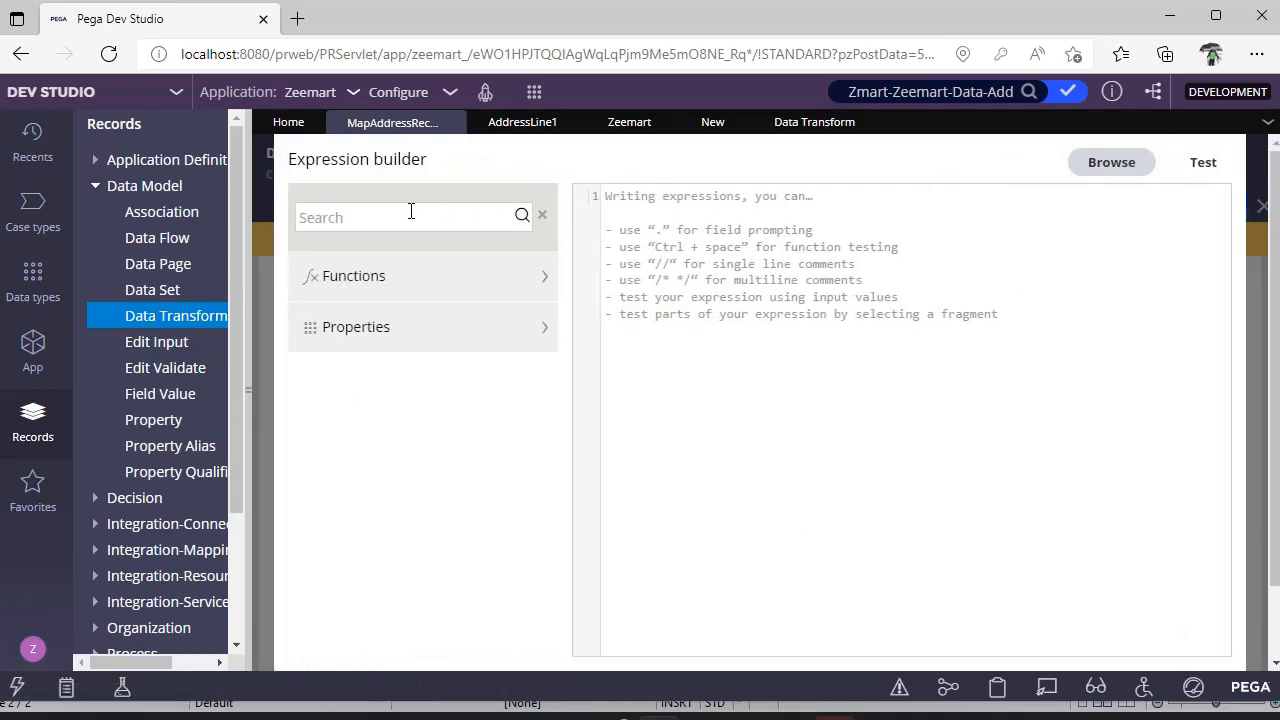
text(execute)
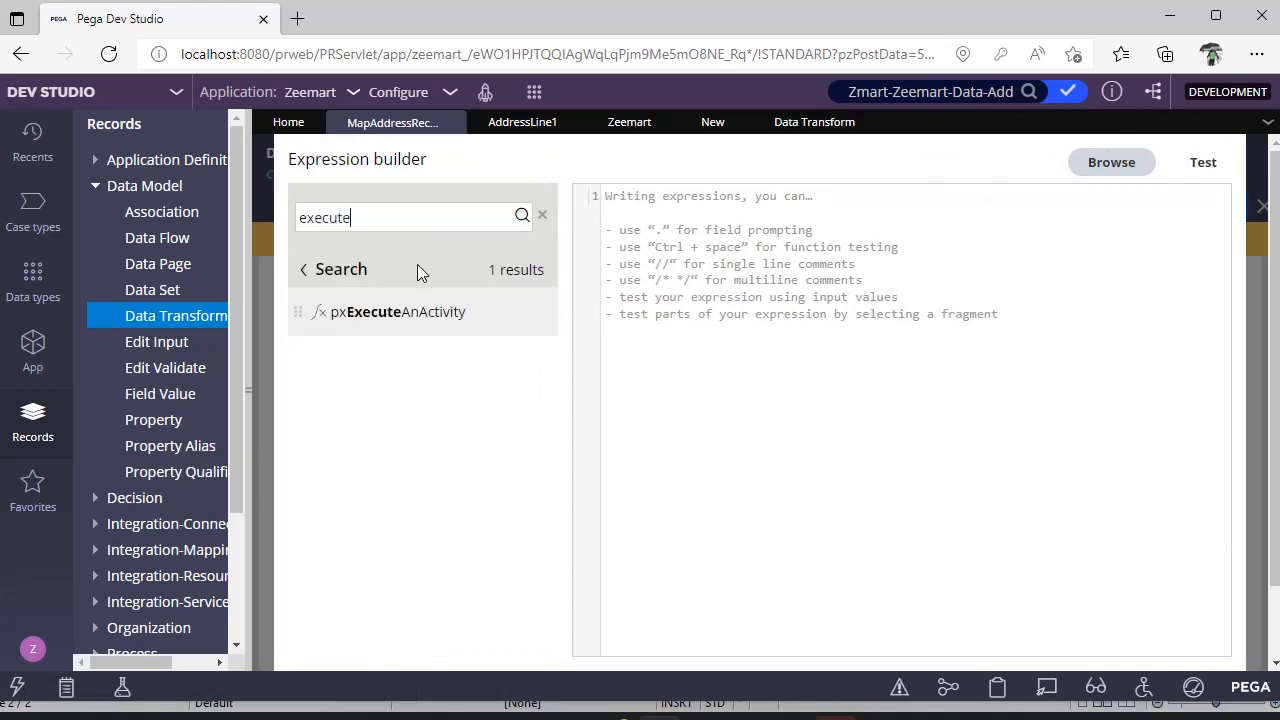
mouse_move(387, 320)
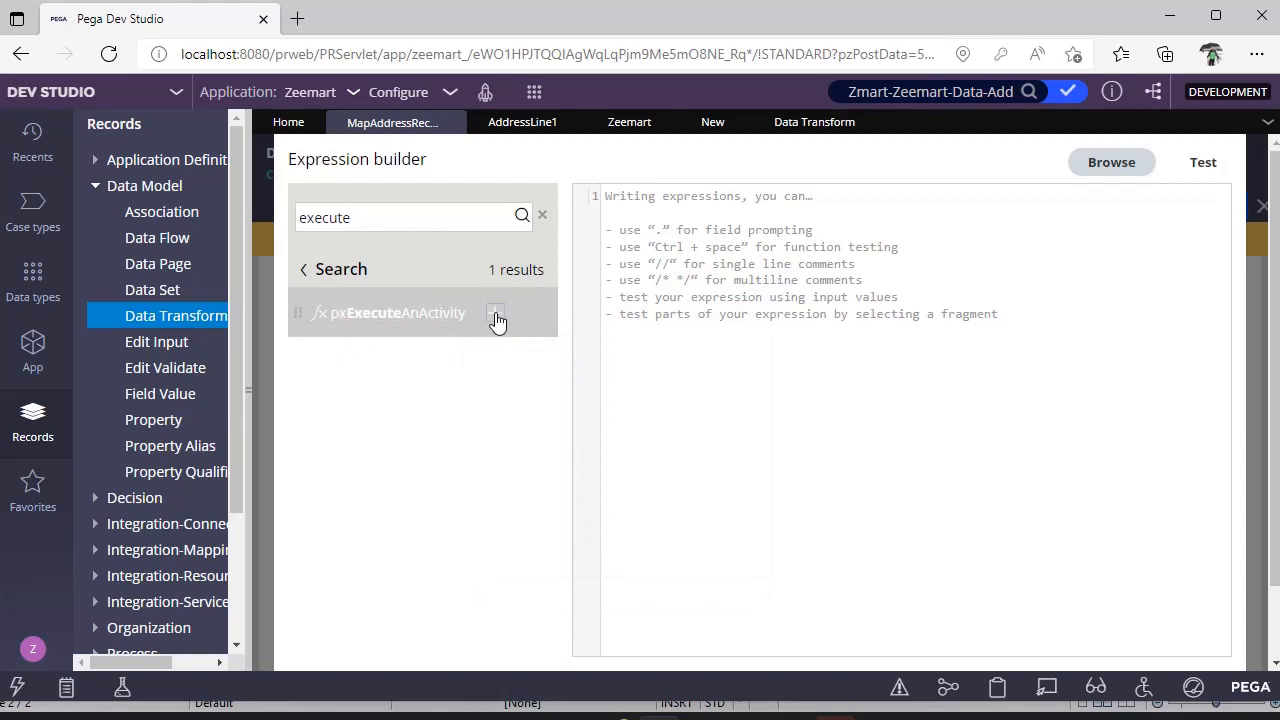
click(496, 316)
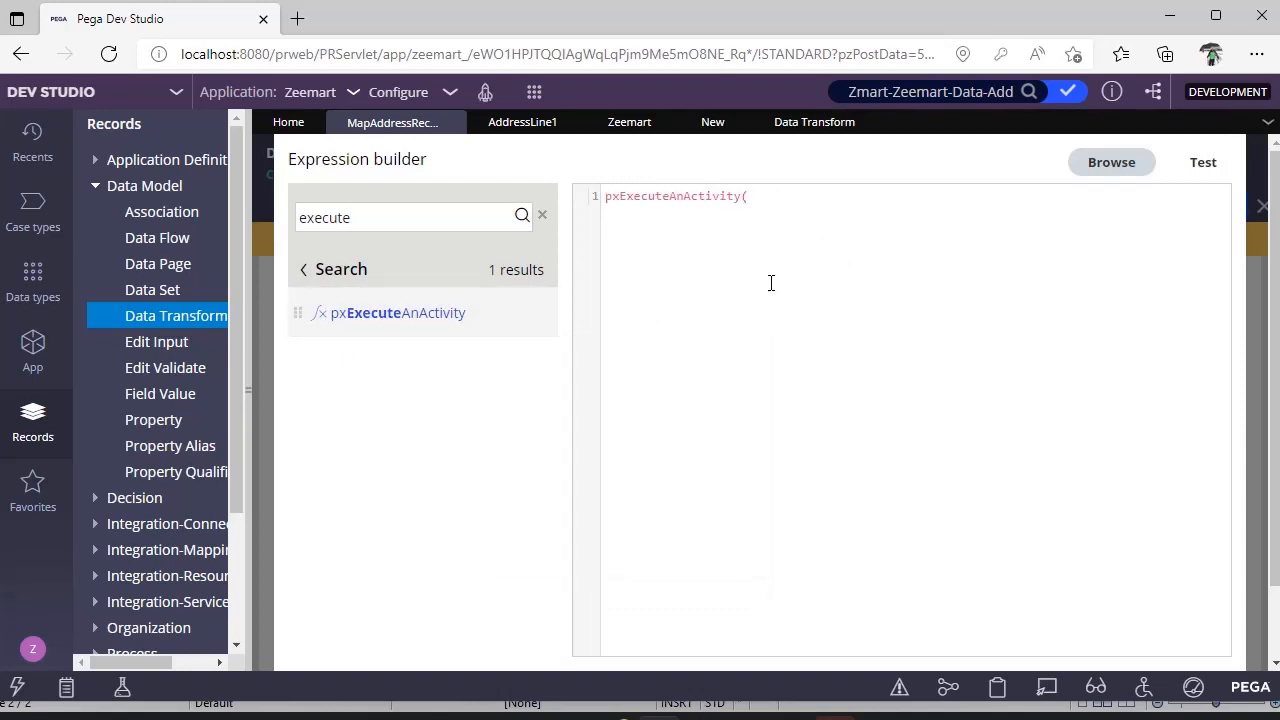
text(Primary,"Execute)
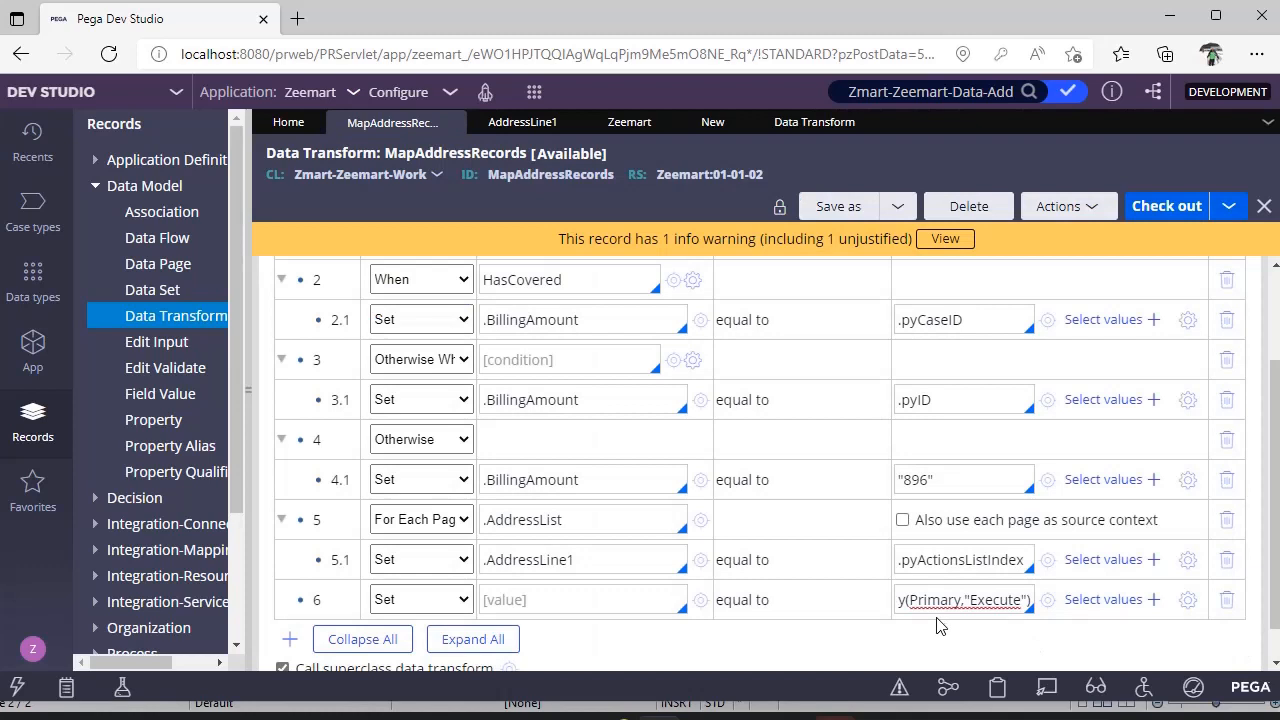
click(926, 644)
drag(920, 609, 1042, 645)
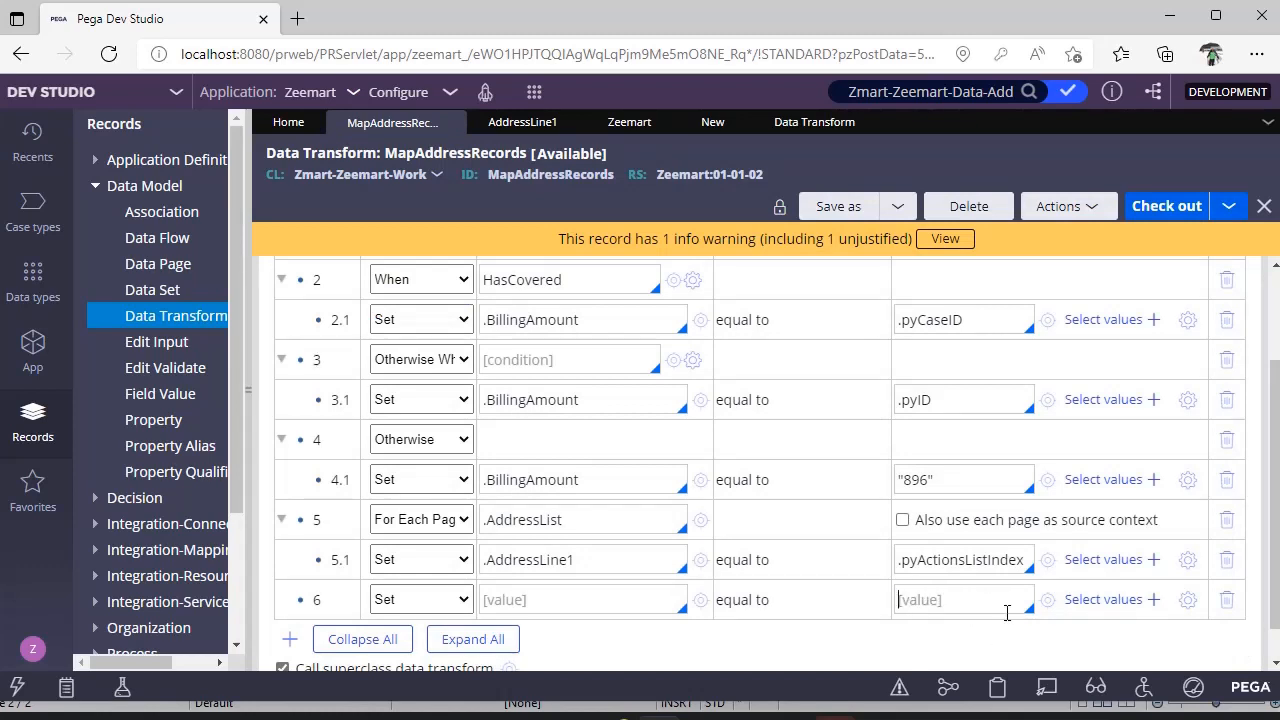
Search row 6's Expression builder for "obtainvalu" and "evalua", and examine the signatures of the pxEvaluateDecision functions.
click(1188, 602)
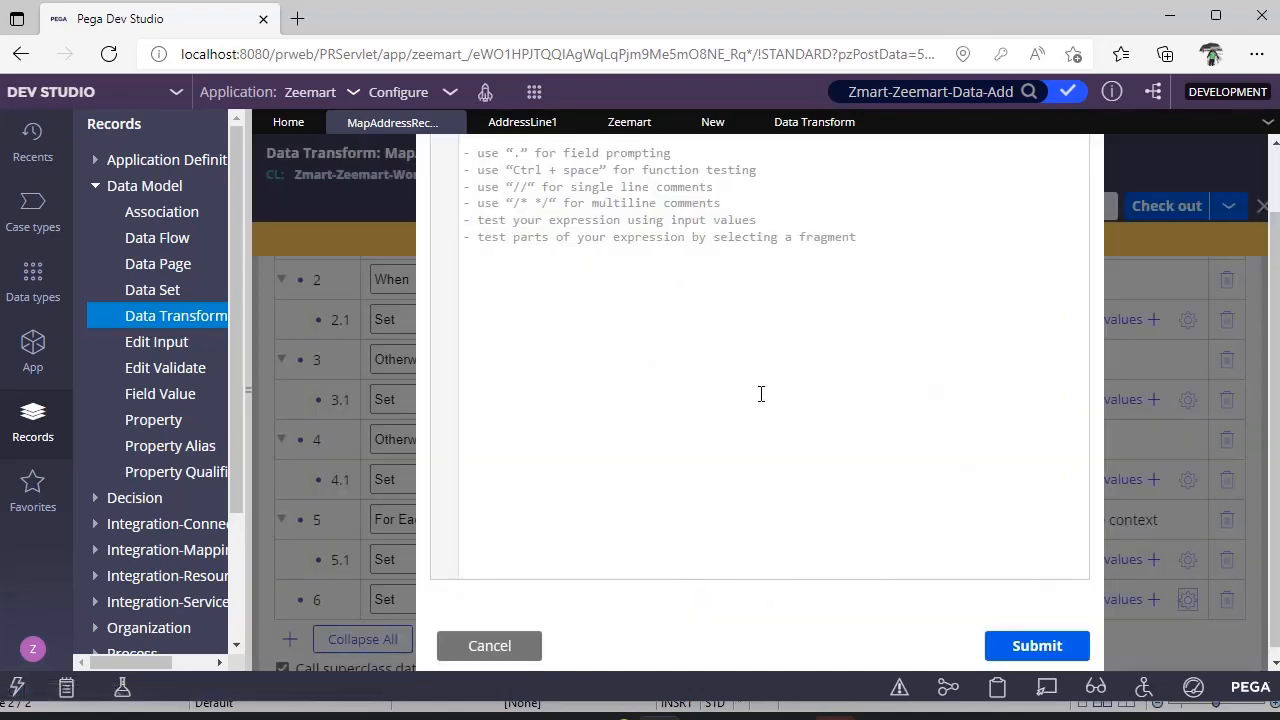
click(988, 172)
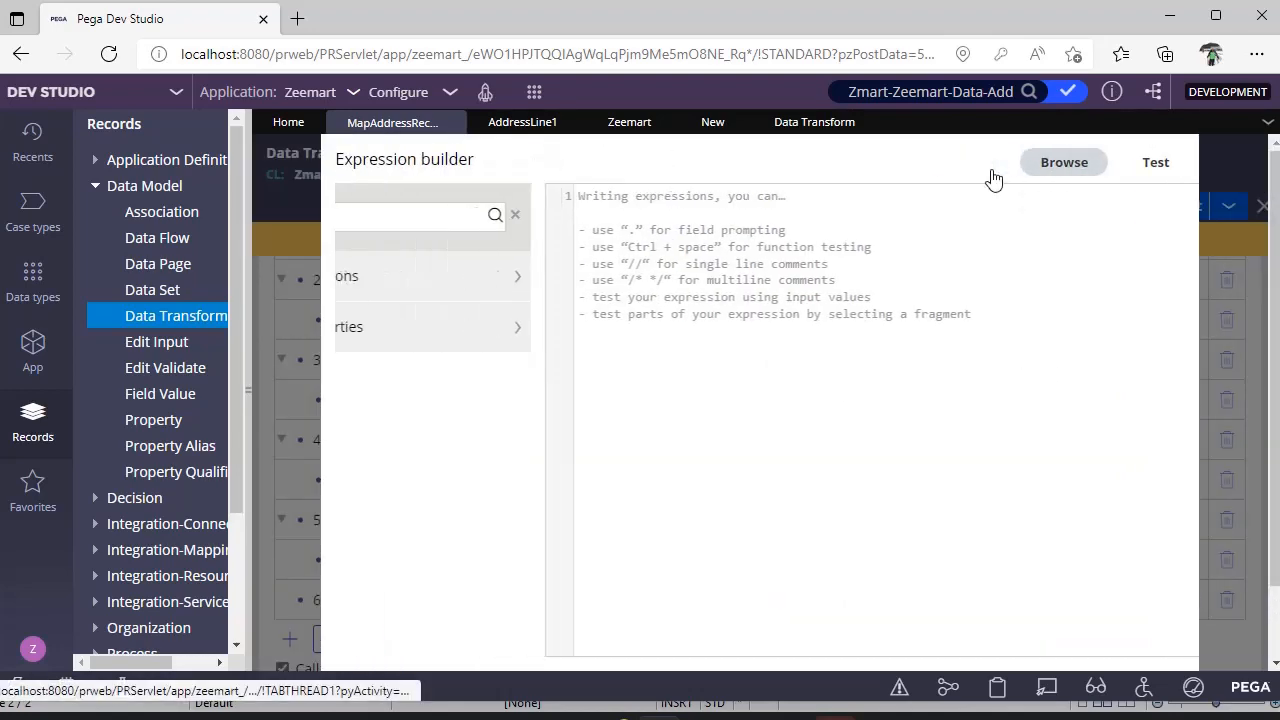
text(o)
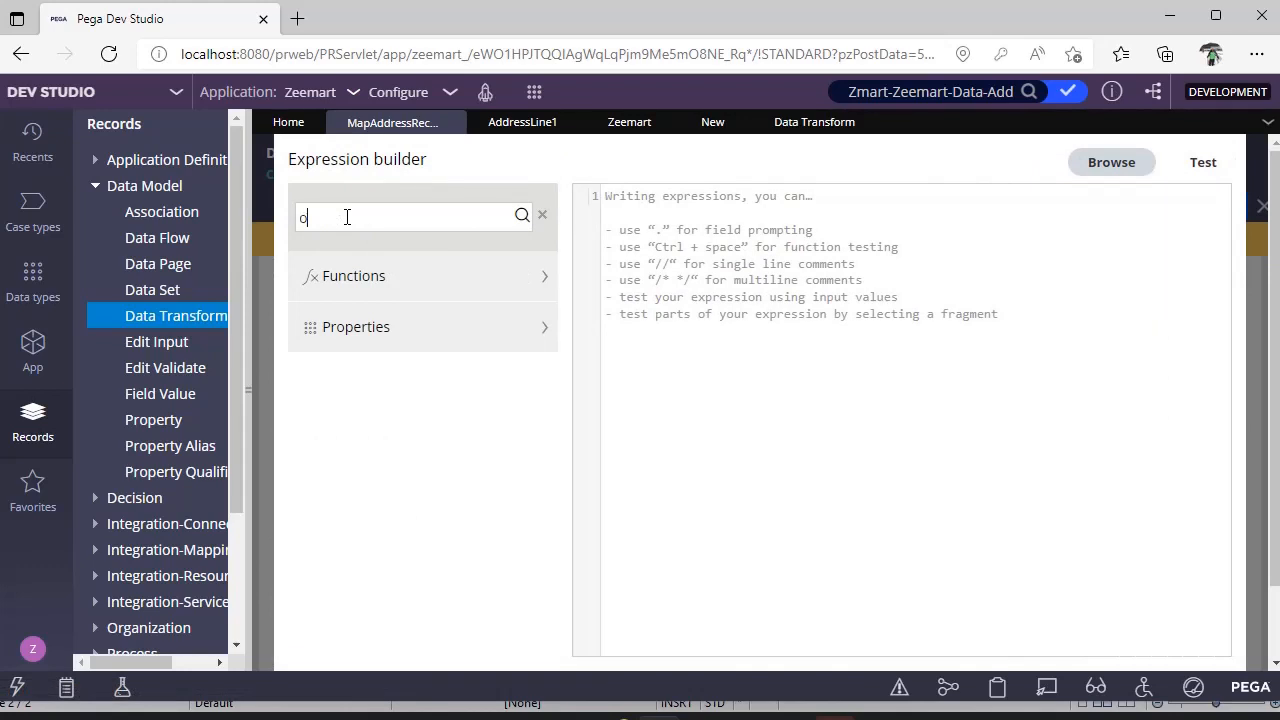
text(btainvalu)
double_click(349, 218)
text(evalua)
mouse_move(442, 318)
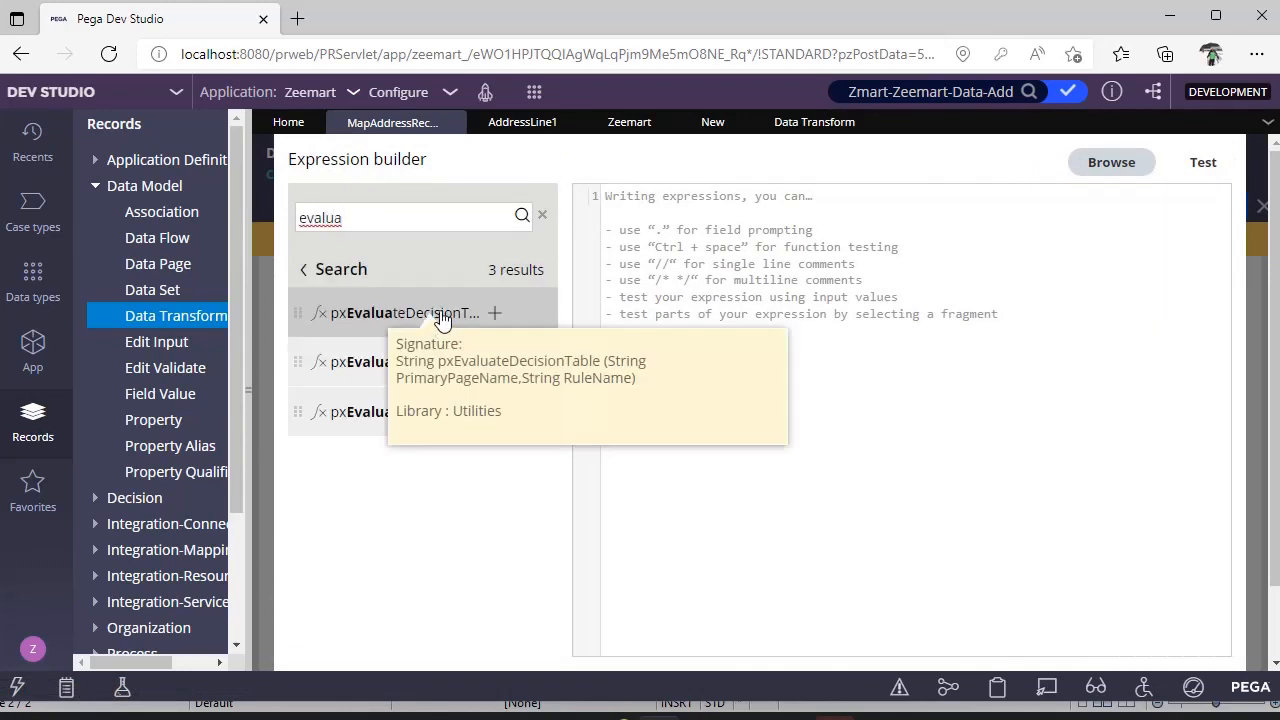
mouse_move(406, 362)
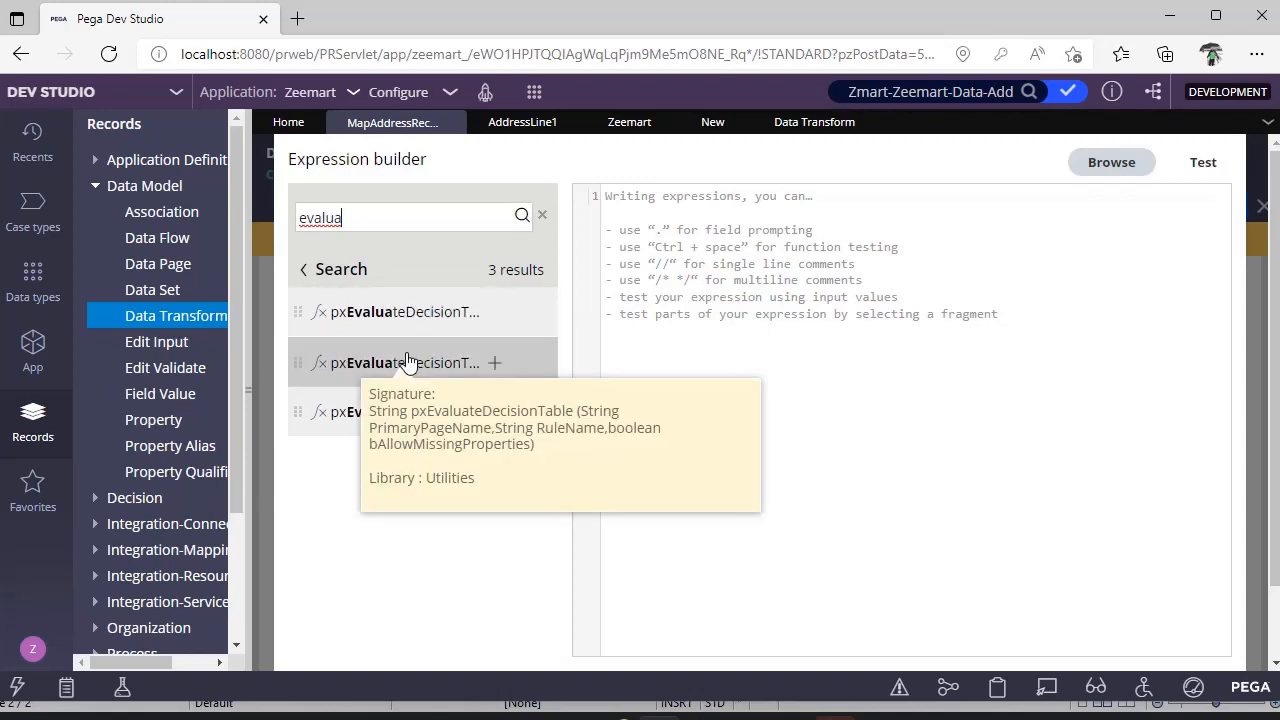
mouse_move(384, 418)
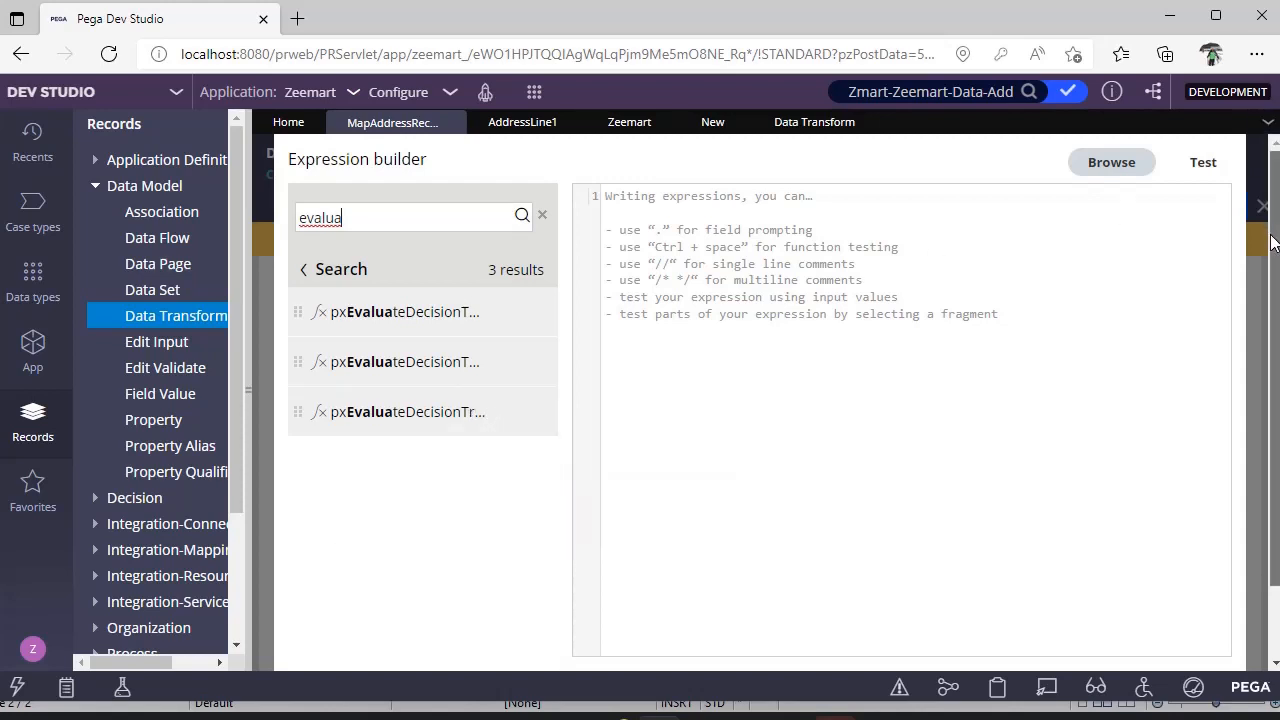
Cancel the Expression builder and try to open the superclass data transform of MapAddressRecords.
scroll(1274, 400, down, 2)
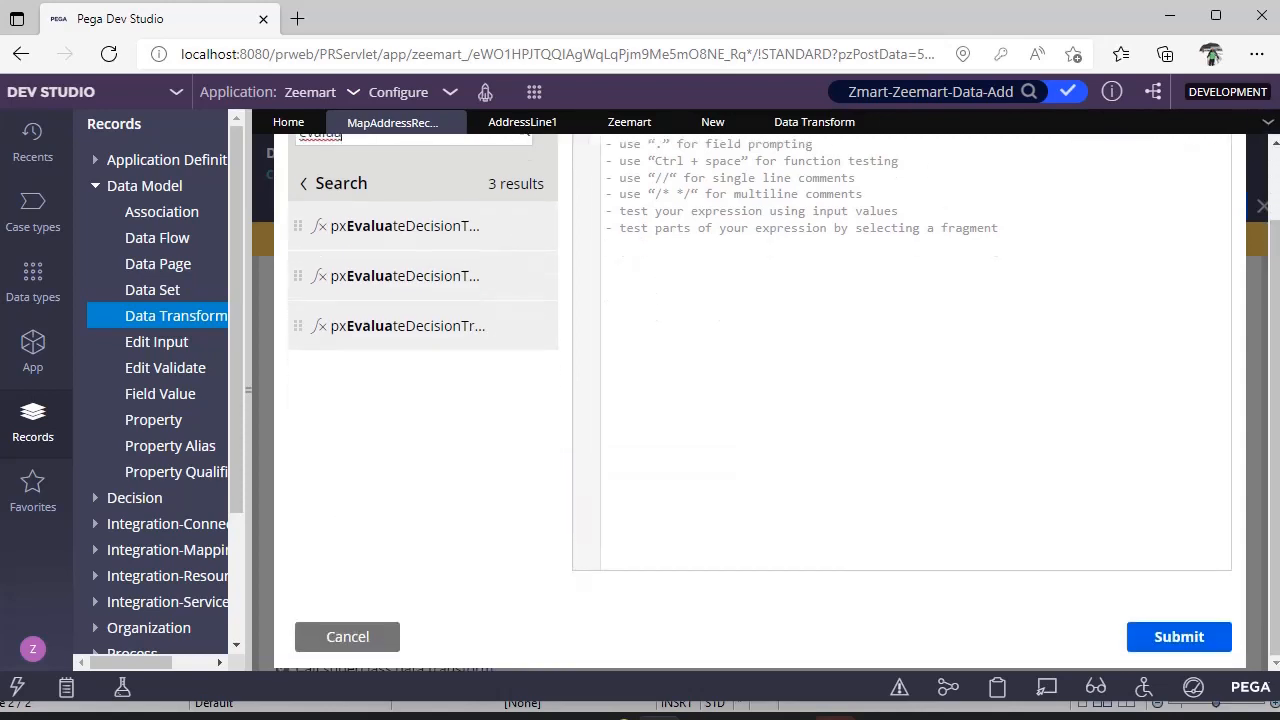
click(350, 640)
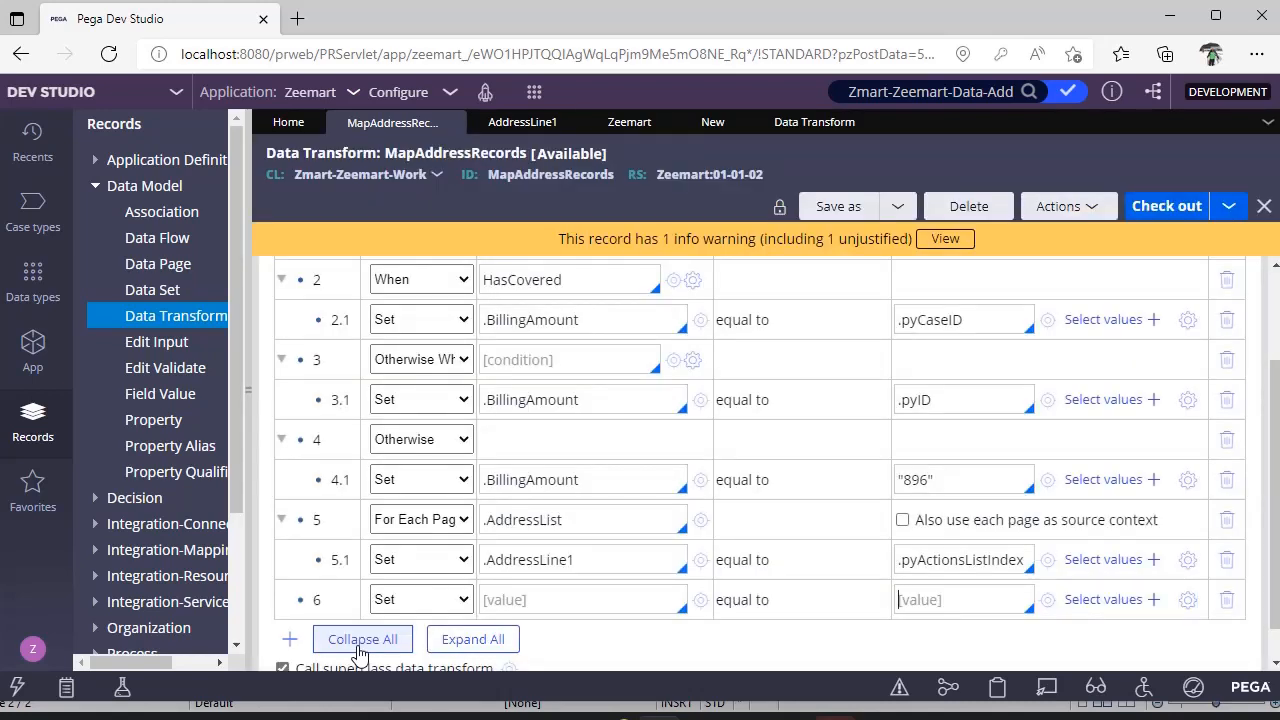
scroll(710, 611, up, 1)
scroll(711, 613, down, 2)
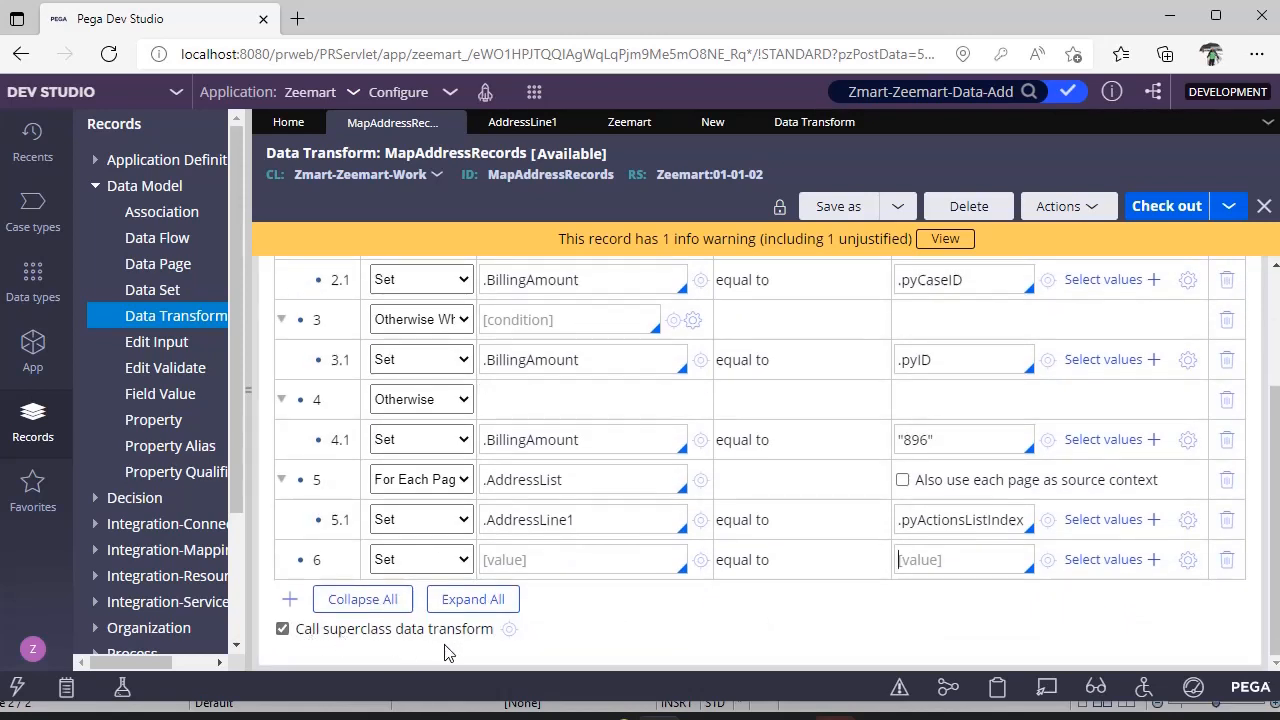
click(507, 630)
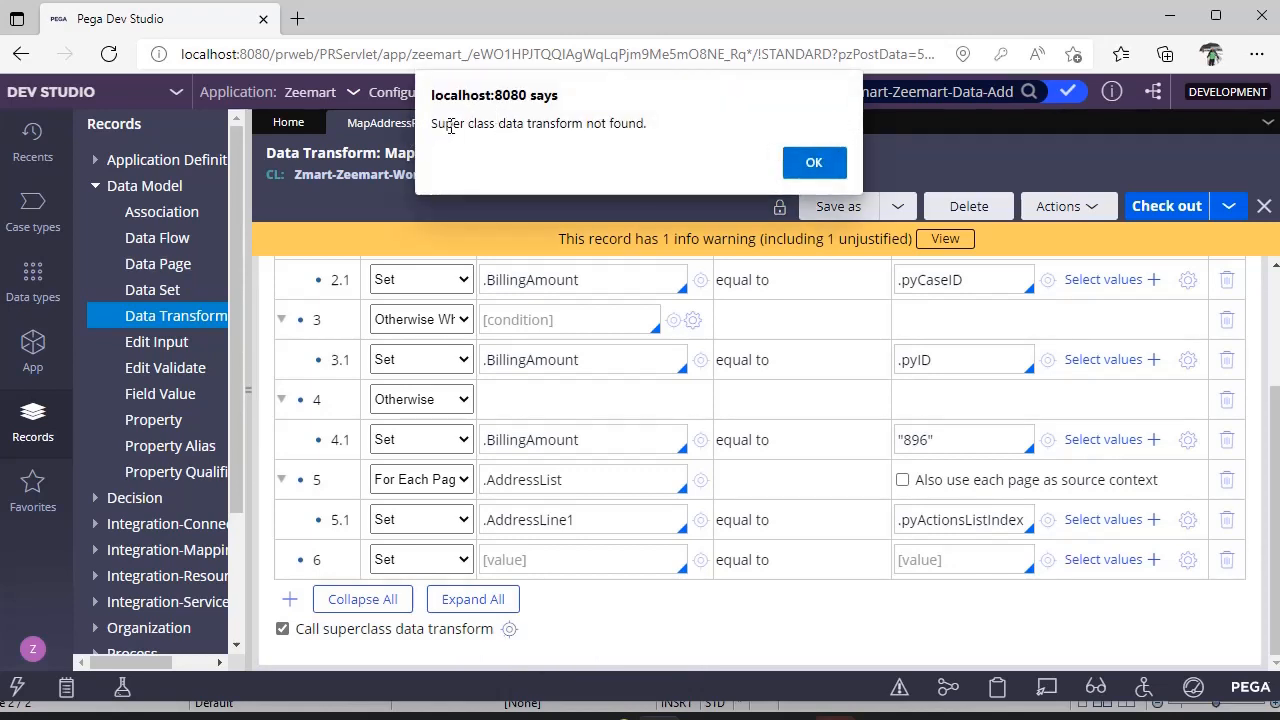
drag(442, 126, 690, 130)
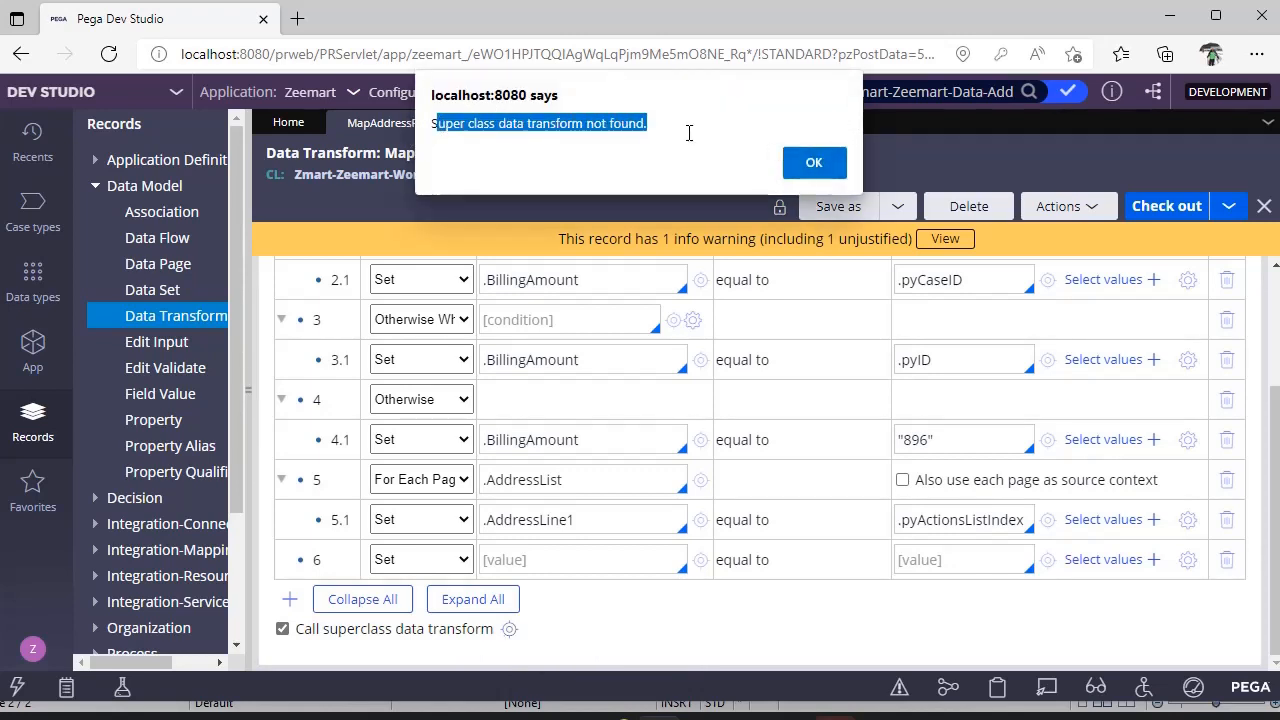
click(818, 162)
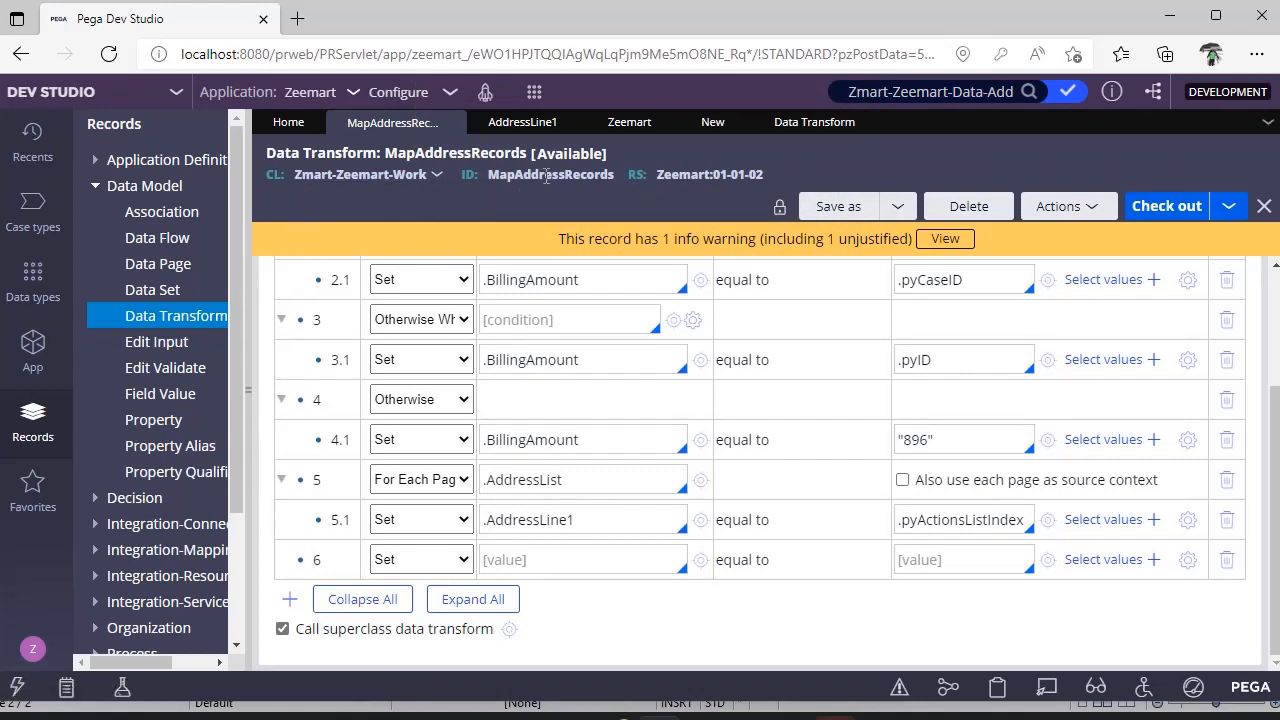
Show the application's class list and try again to open the superclass data transform of MapAddressRecords.
double_click(546, 176)
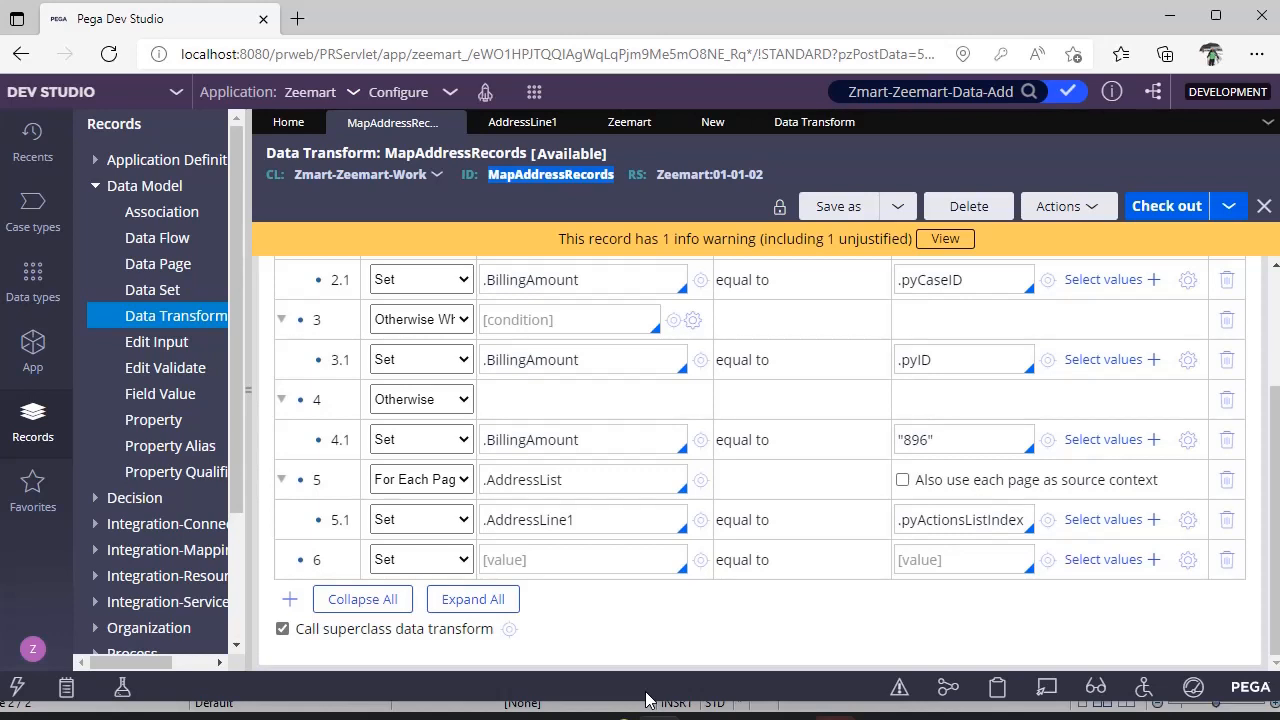
click(284, 627)
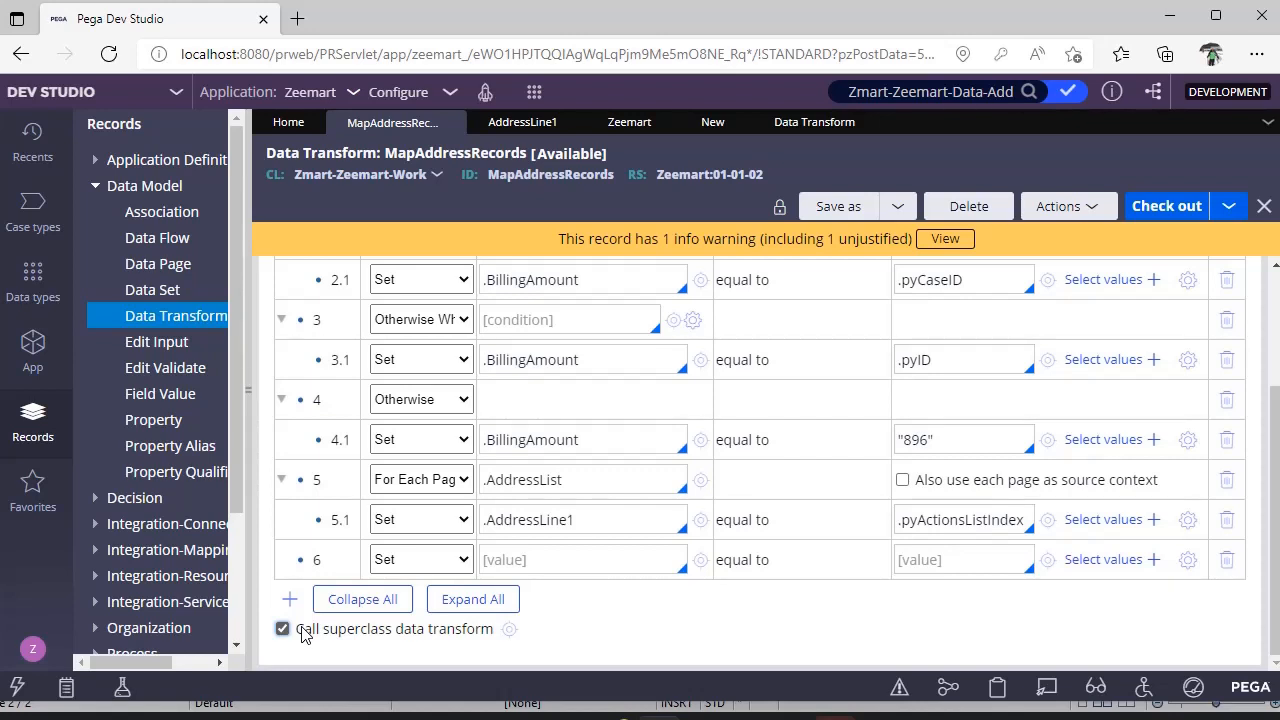
double_click(546, 173)
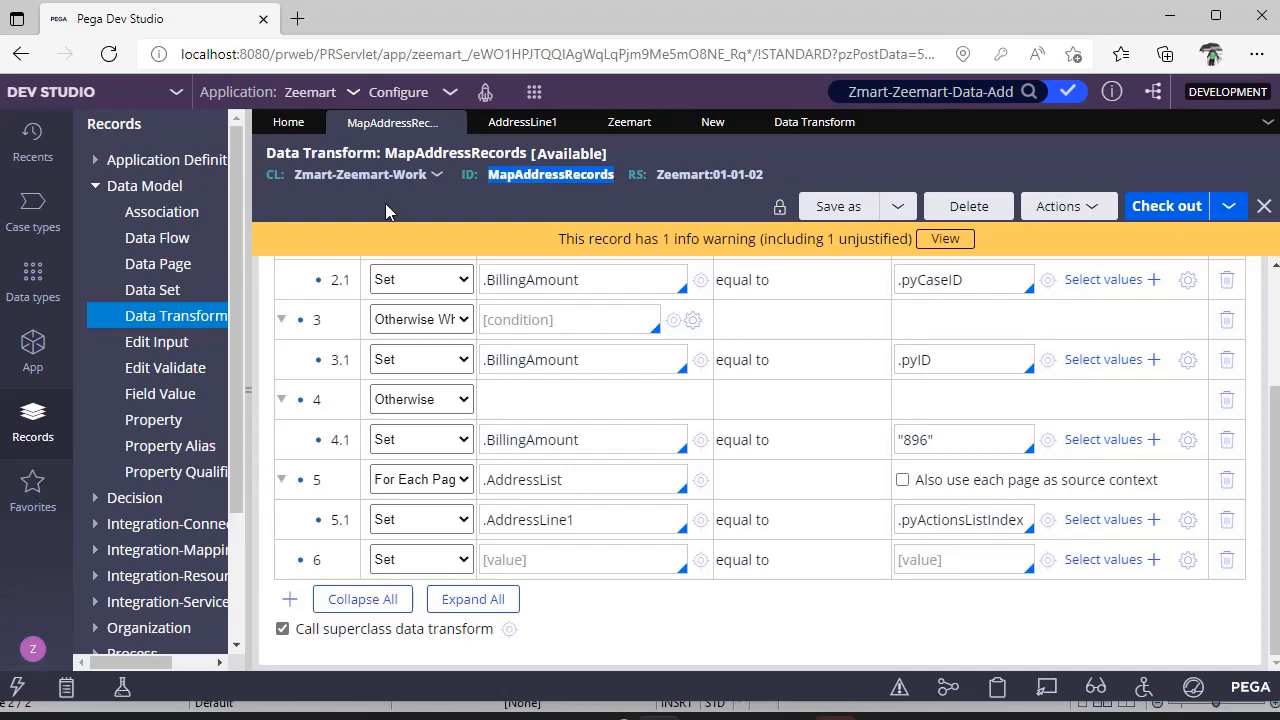
click(33, 345)
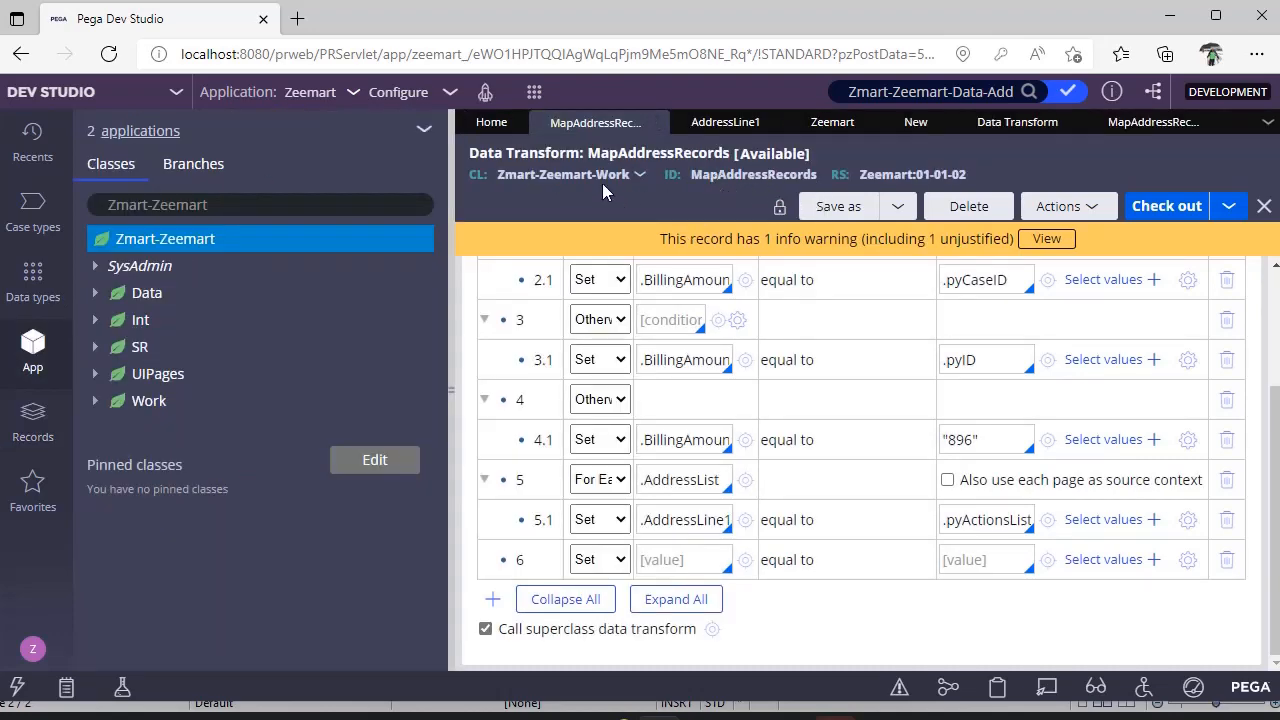
double_click(745, 178)
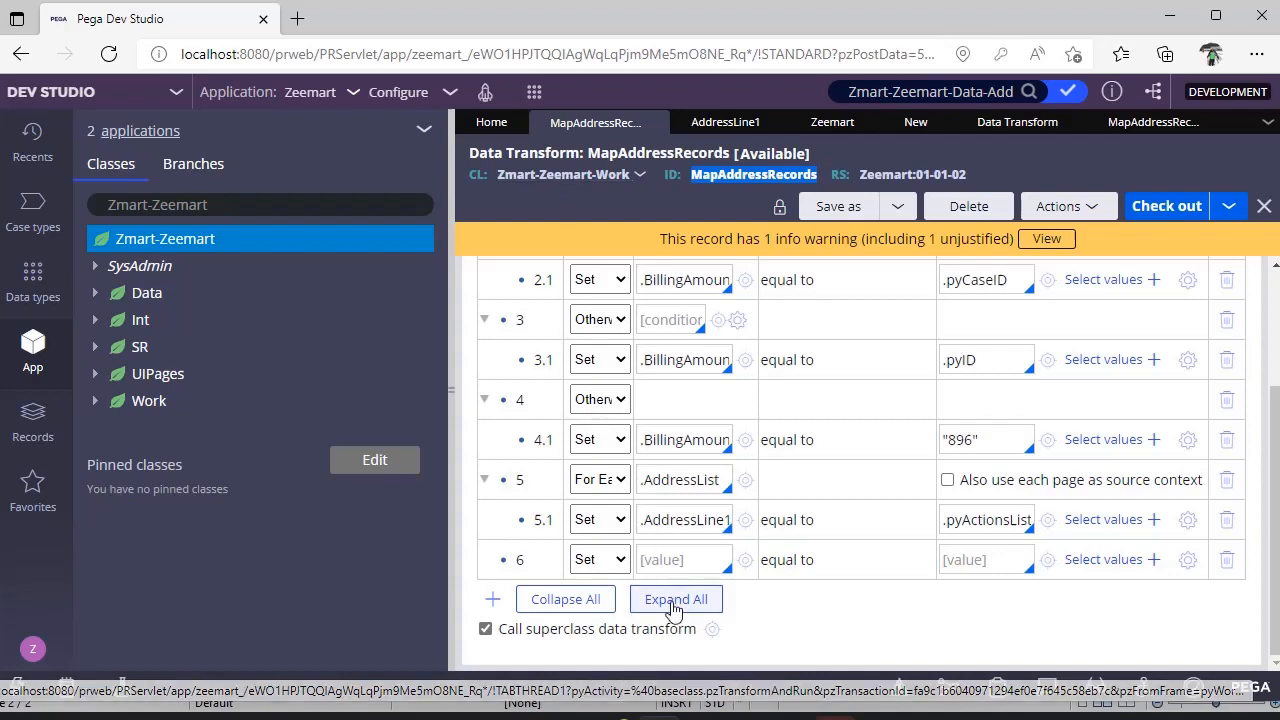
click(712, 628)
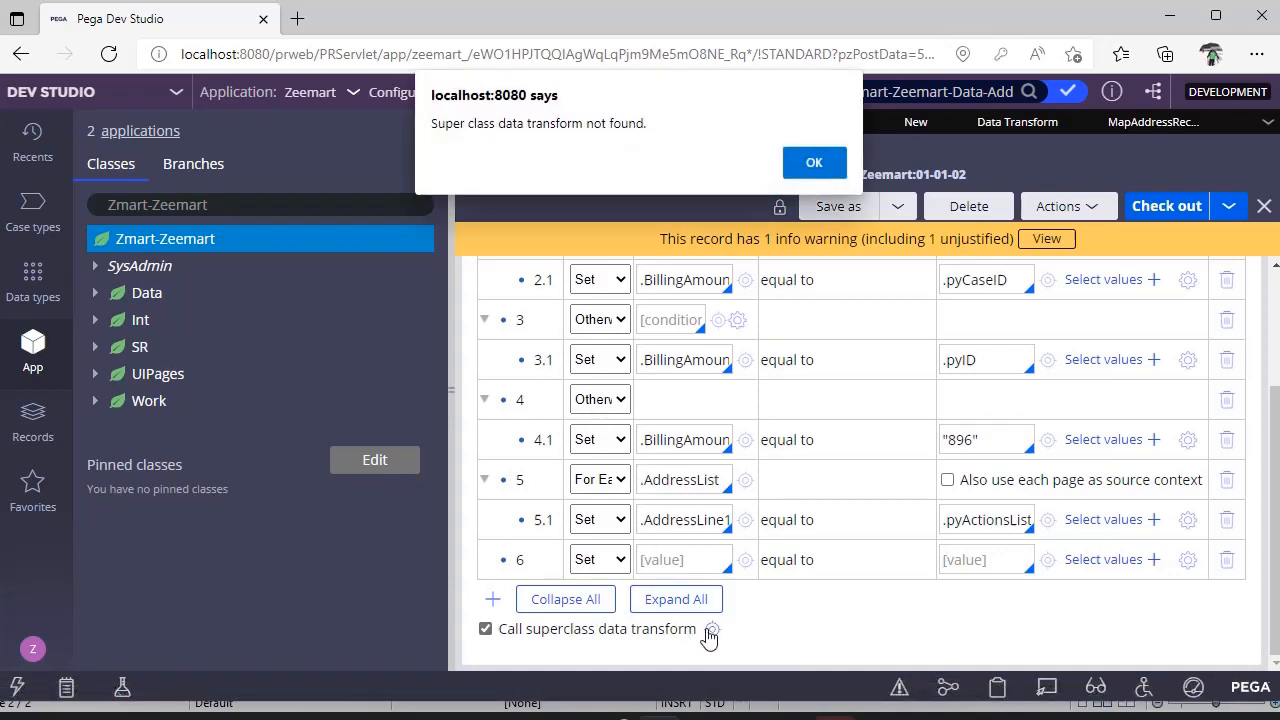
click(814, 162)
Refresh MapAddressRecords in Zmart-Zeemart-Work, and open its superclass data transform to view the definition.
click(1106, 208)
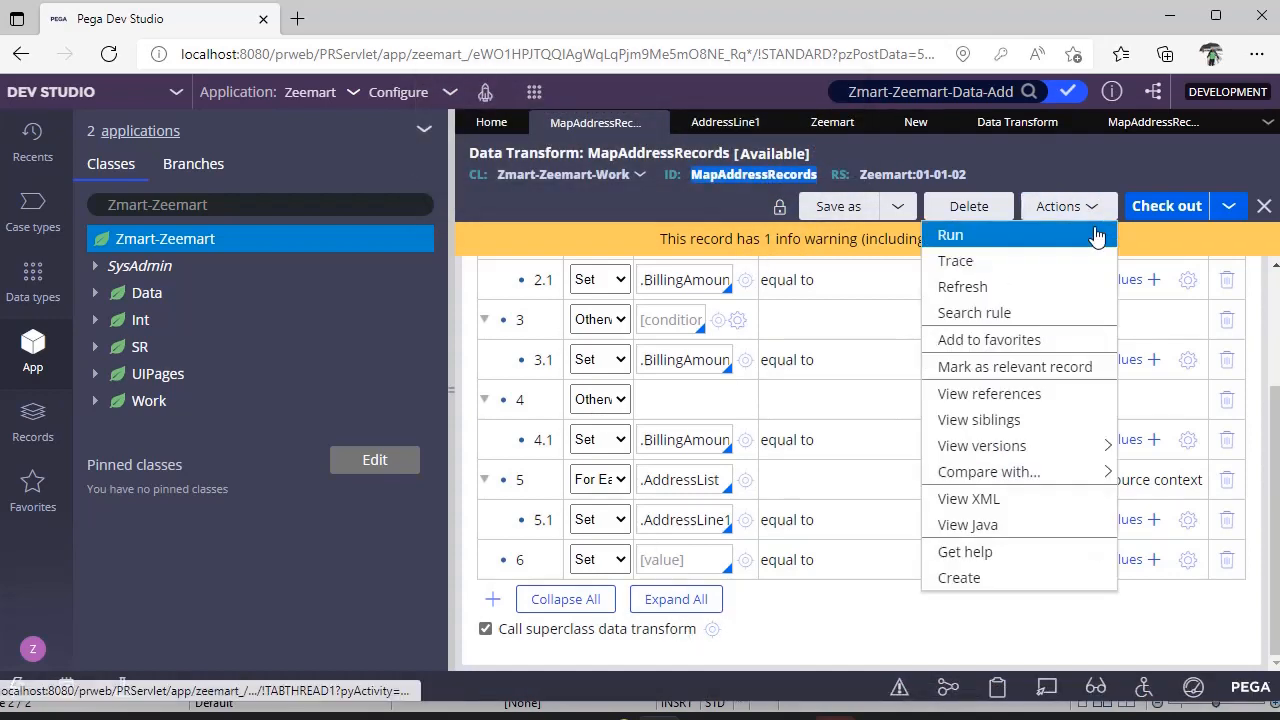
click(1025, 286)
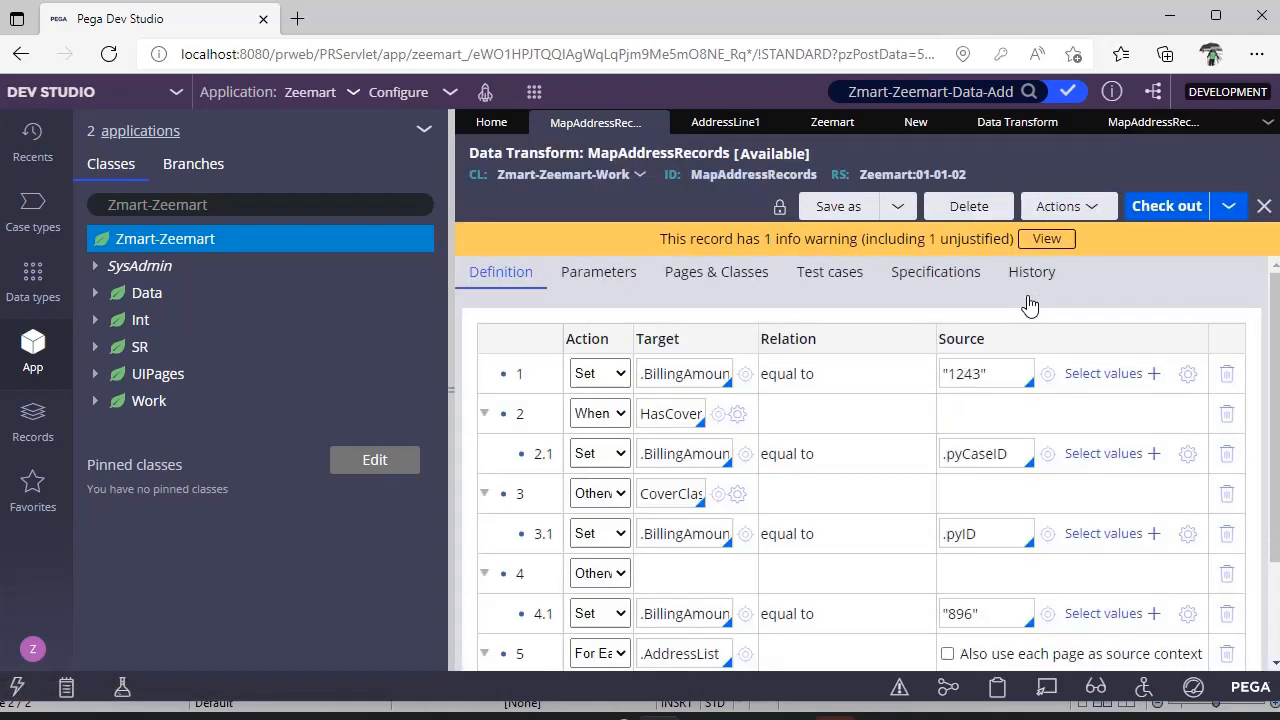
scroll(735, 545, down, 3)
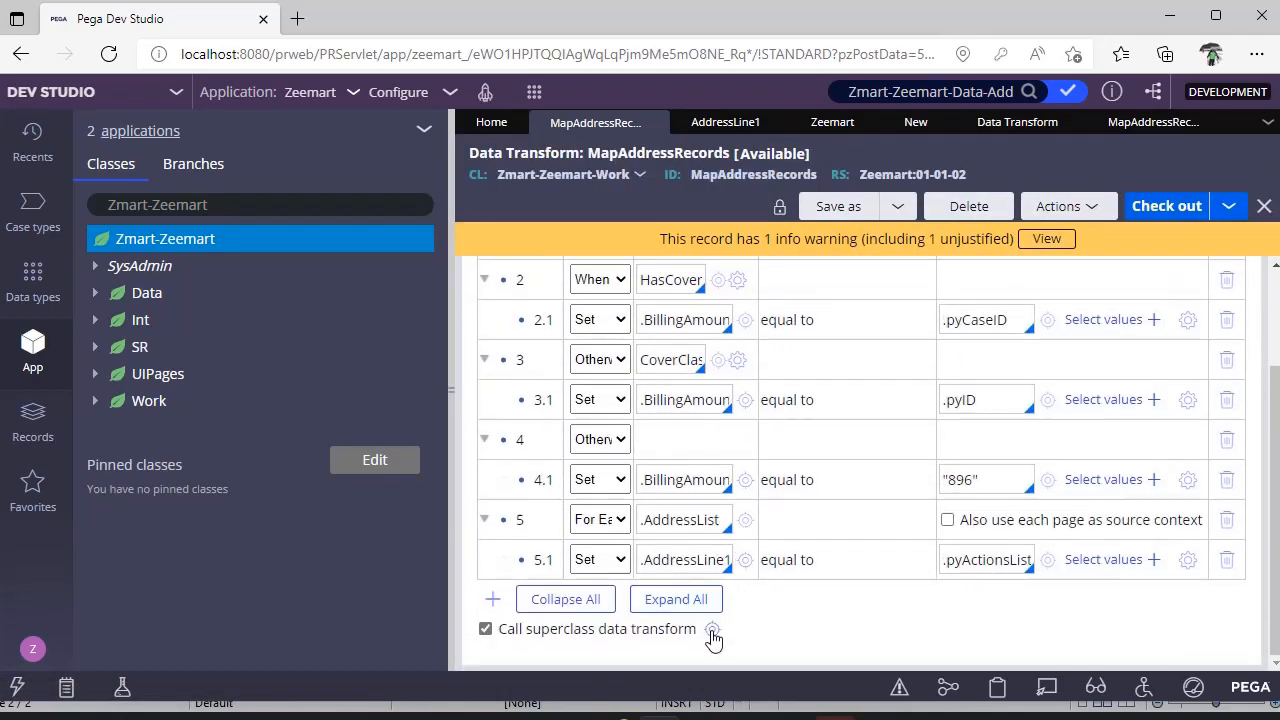
click(711, 629)
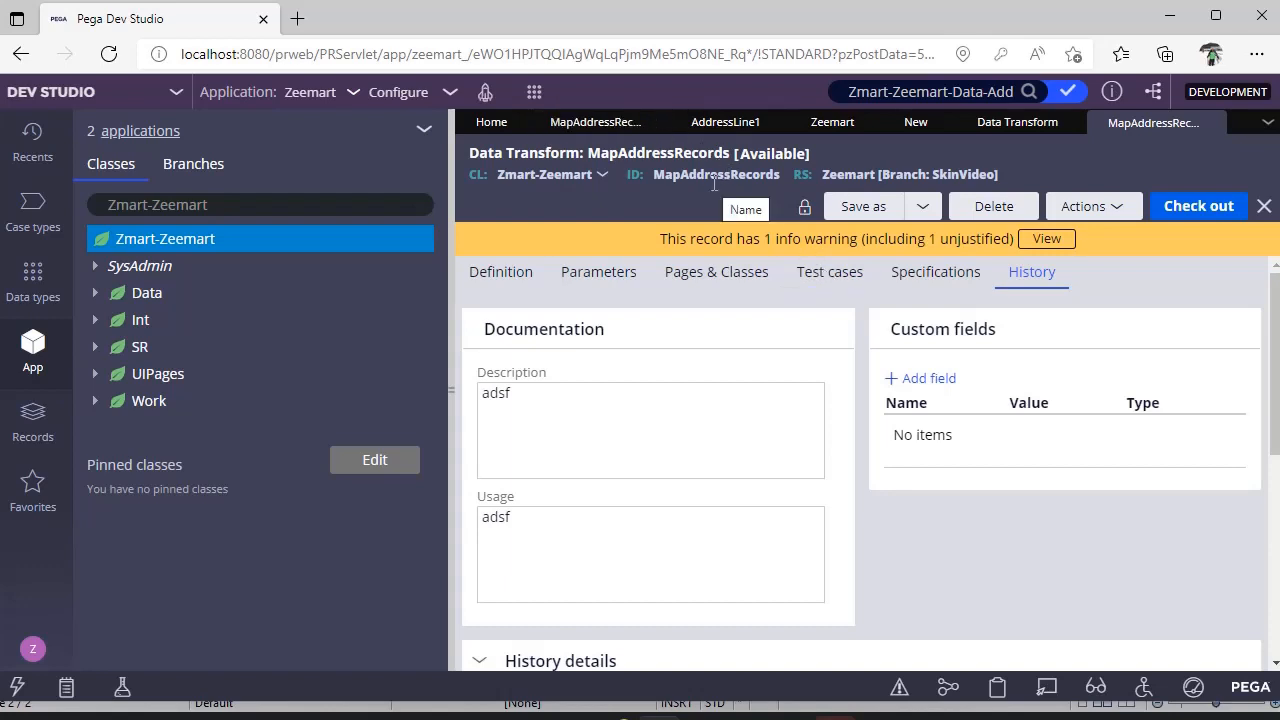
click(510, 282)
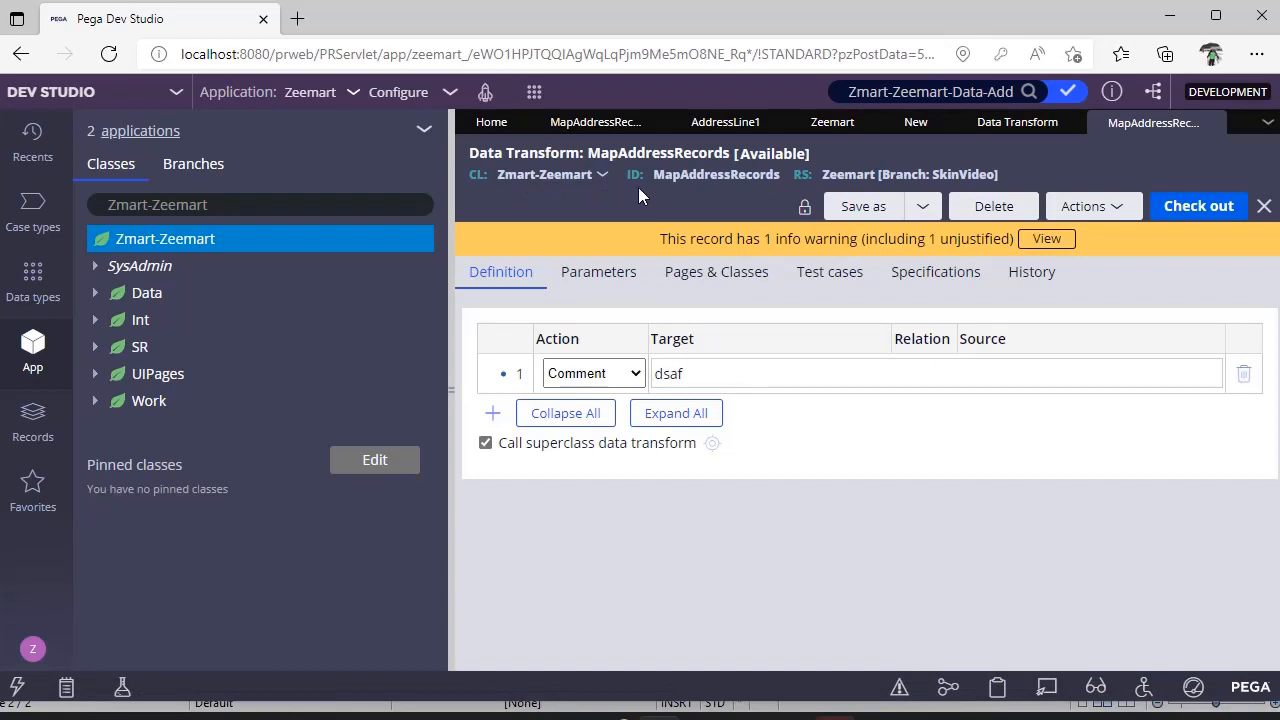
Switch Call superclass data transform off and back on in the Zmart-Zeemart-Work rule, viewing the Zmart-Zeemart rule in between.
click(612, 128)
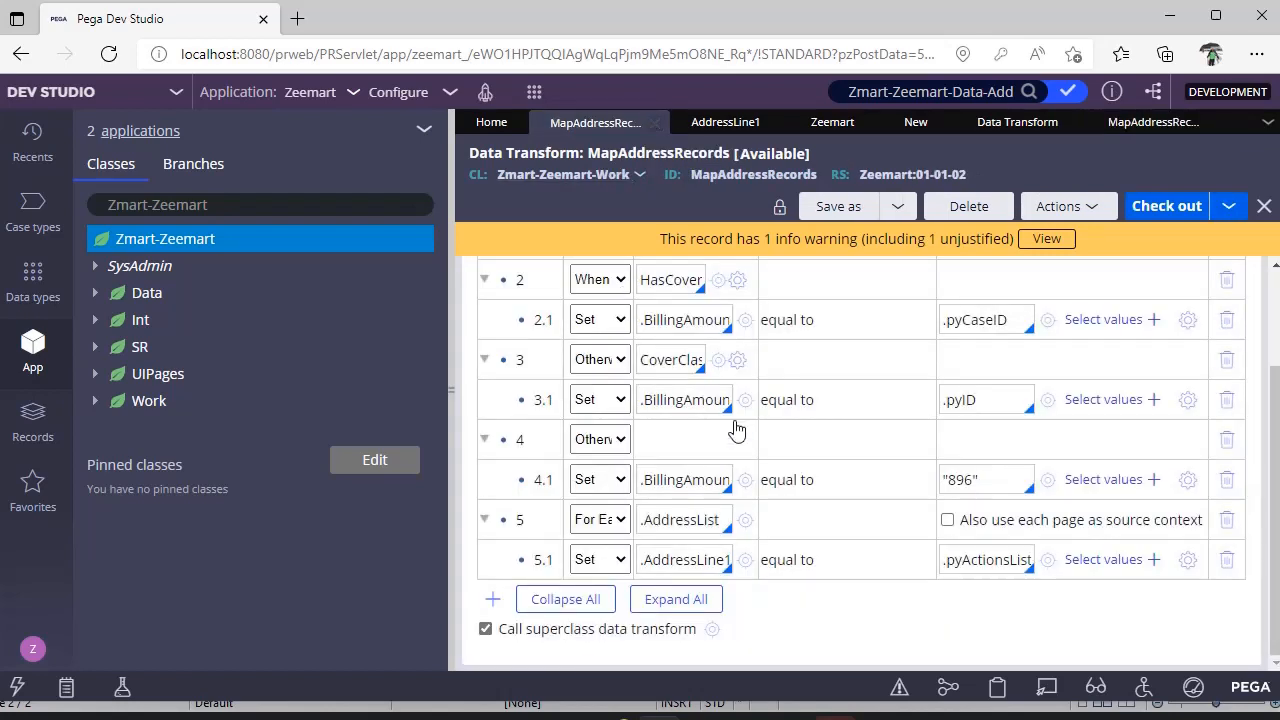
click(486, 630)
click(712, 630)
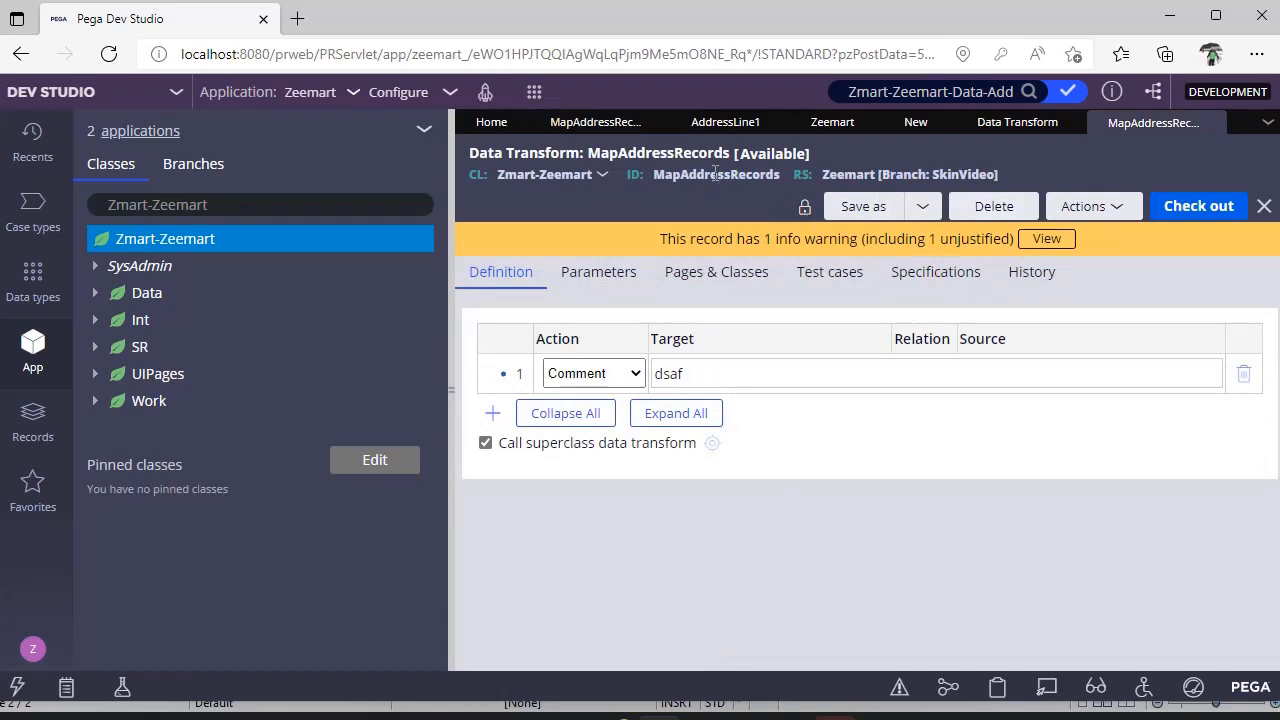
click(605, 126)
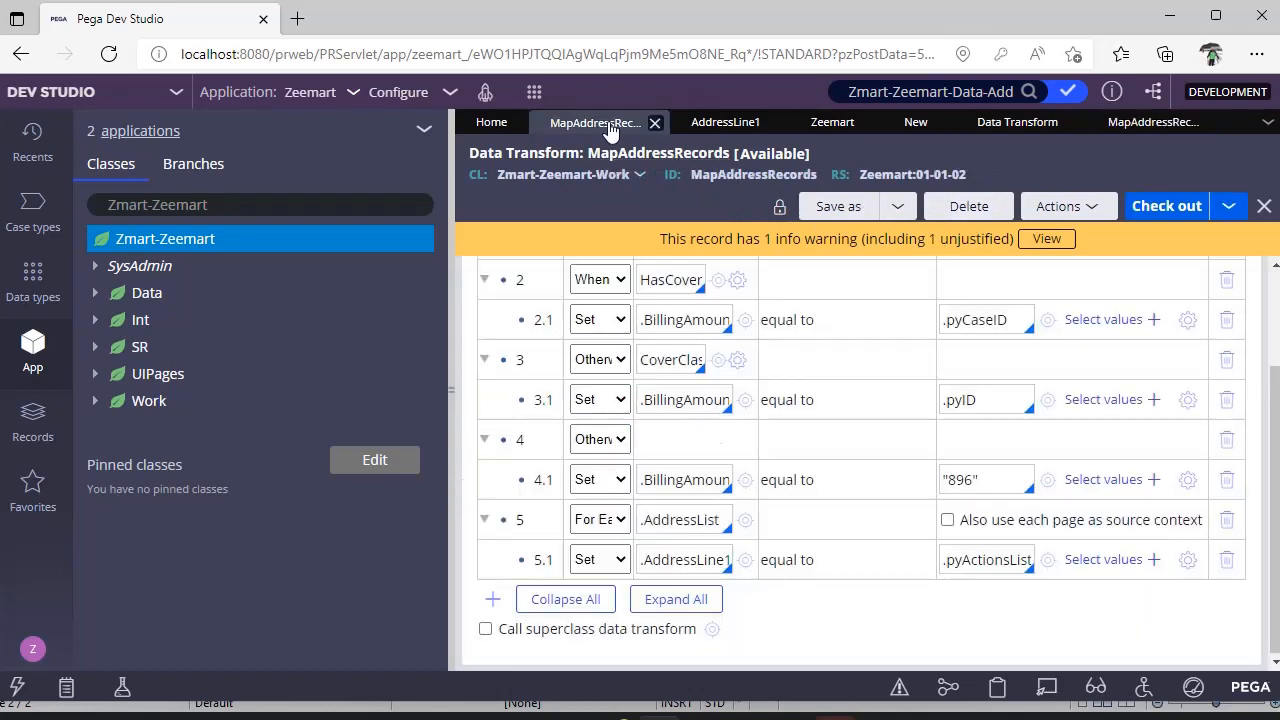
click(485, 630)
double_click(760, 174)
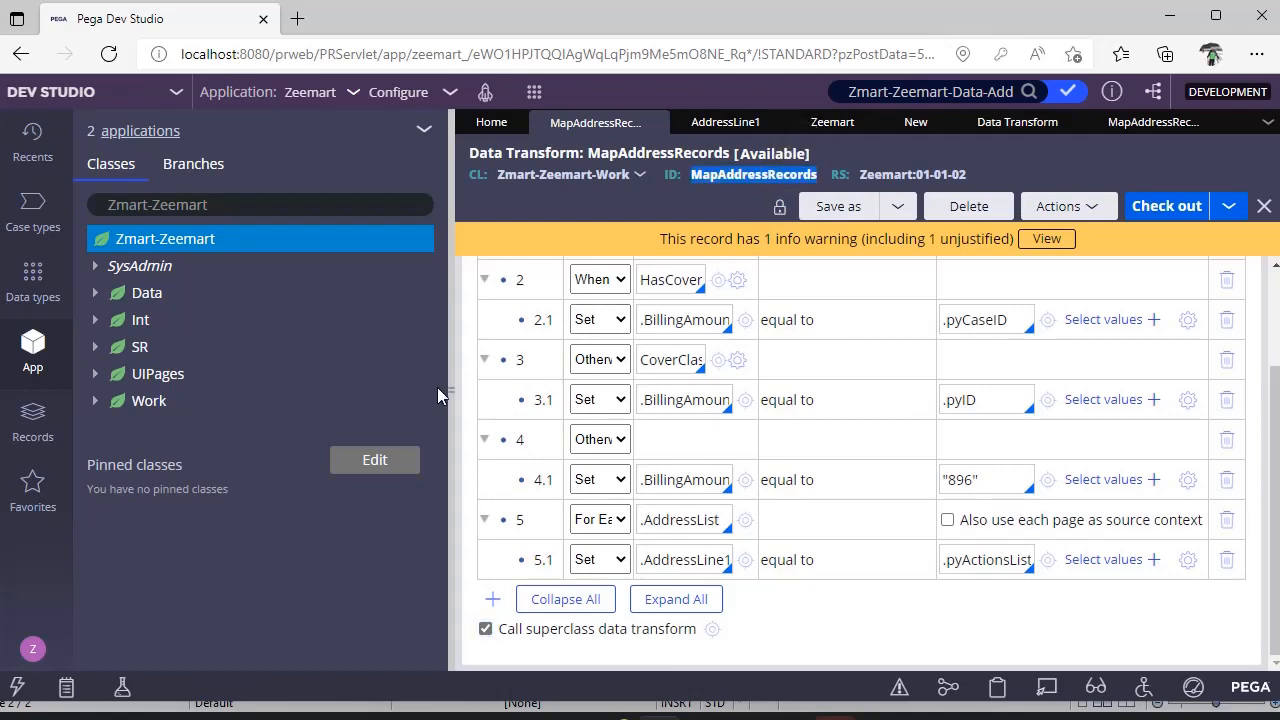
Add a parameter named file to MapAddressRecords and check out the rule.
drag(449, 385, 257, 352)
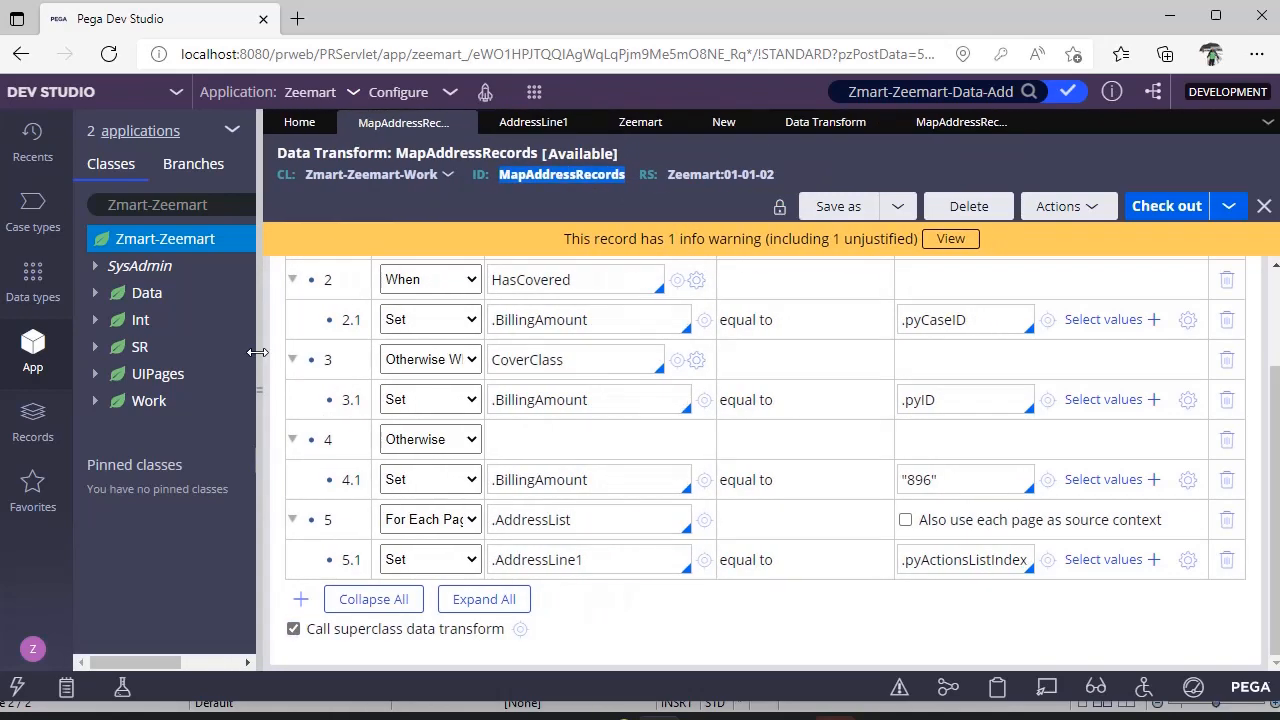
scroll(440, 300, up, 3)
click(440, 272)
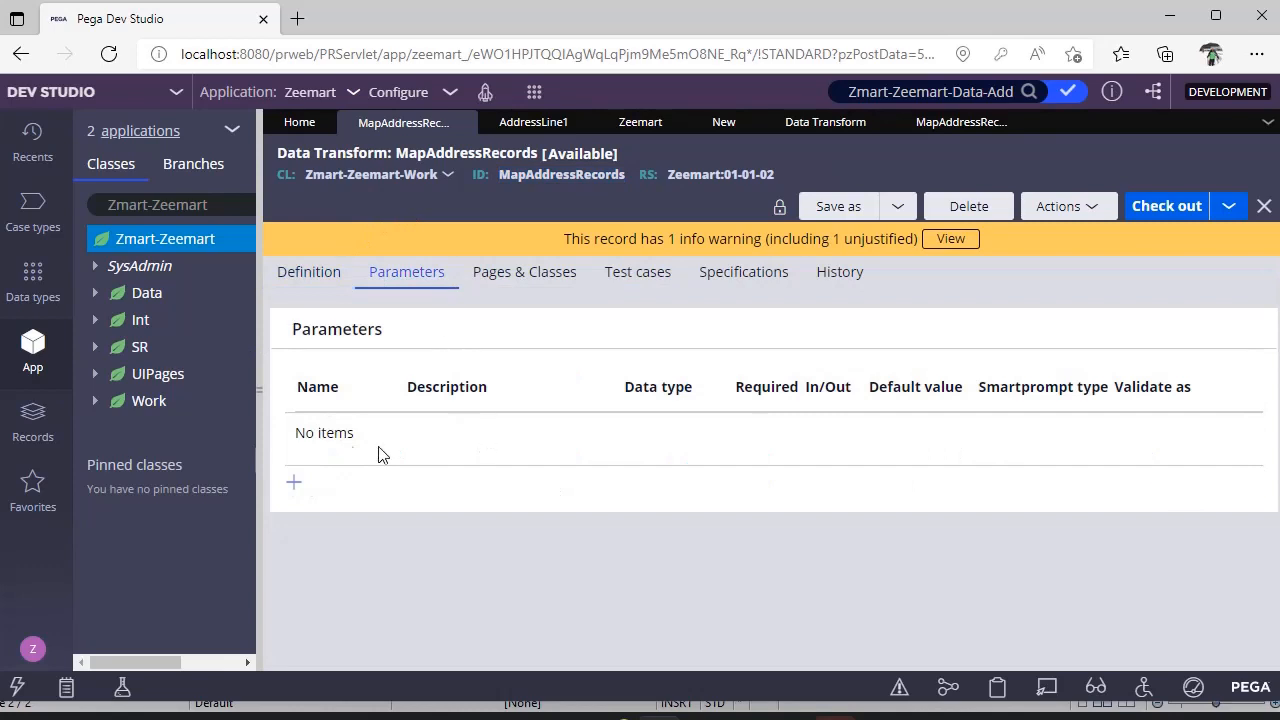
click(292, 487)
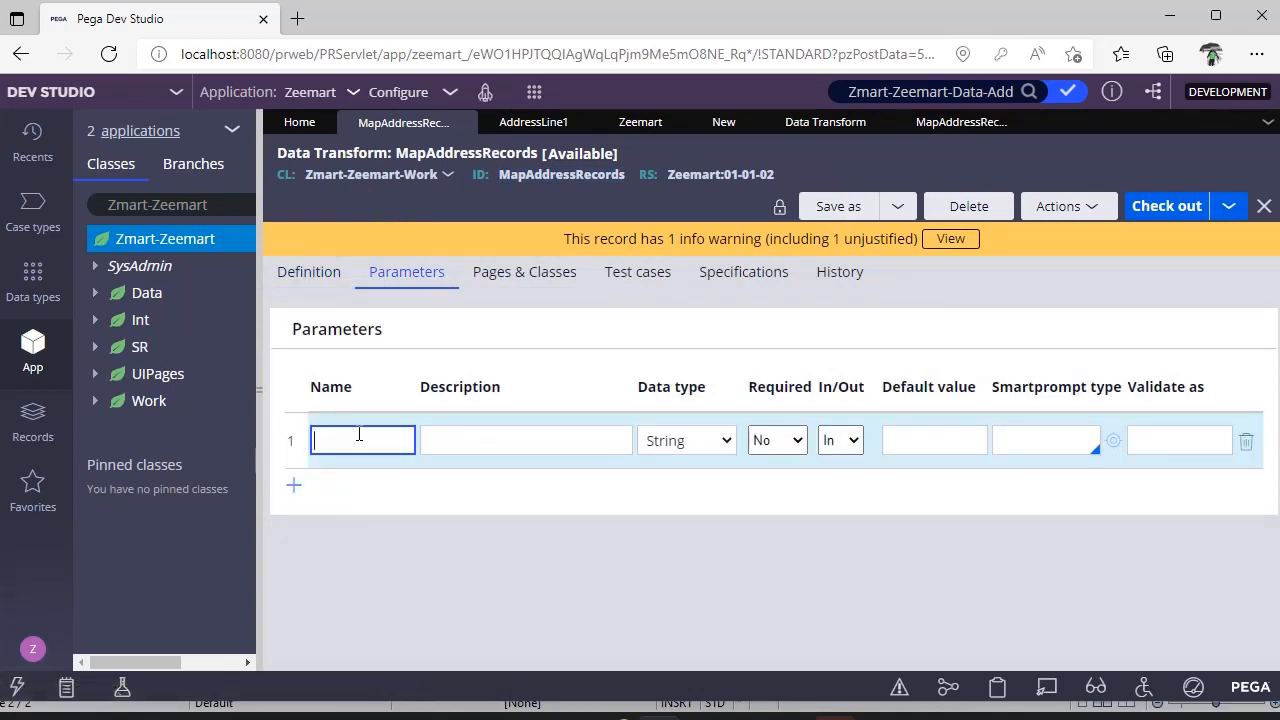
text(file)
click(1170, 204)
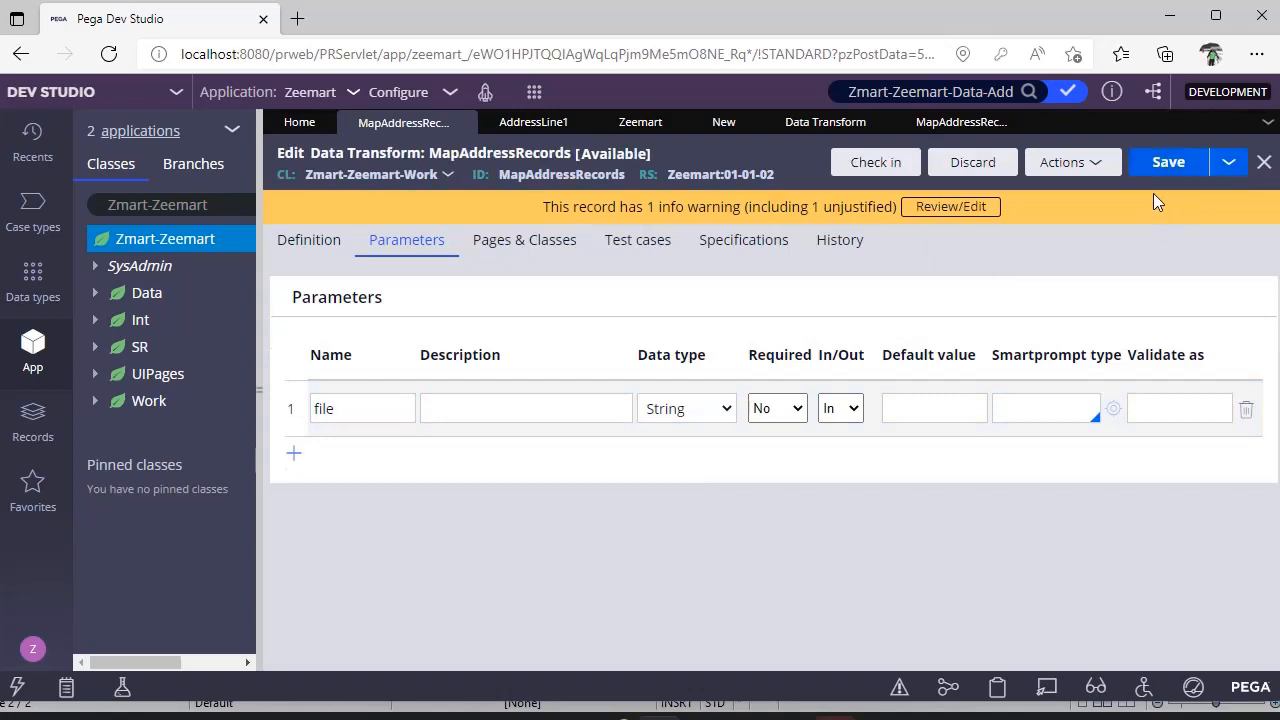
Set row 1's target in the MapAddressRecords definition to Param.file.
click(290, 243)
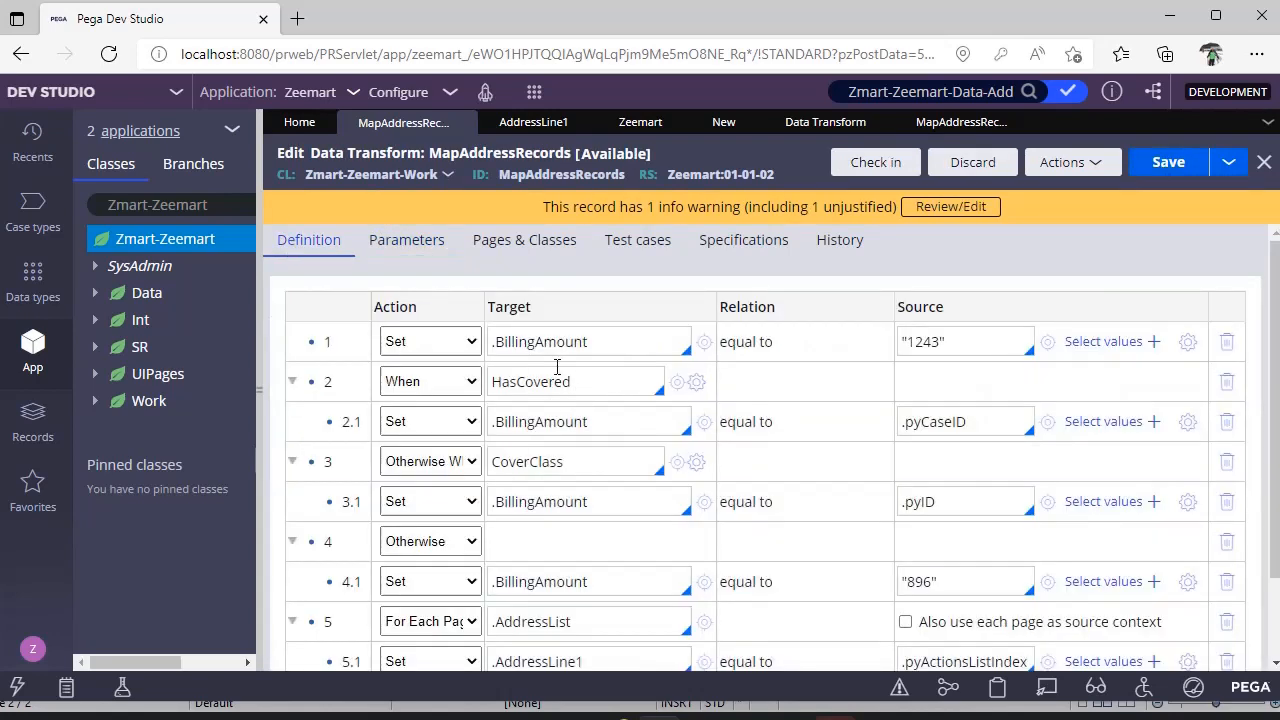
click(603, 335)
key(BackSpace)
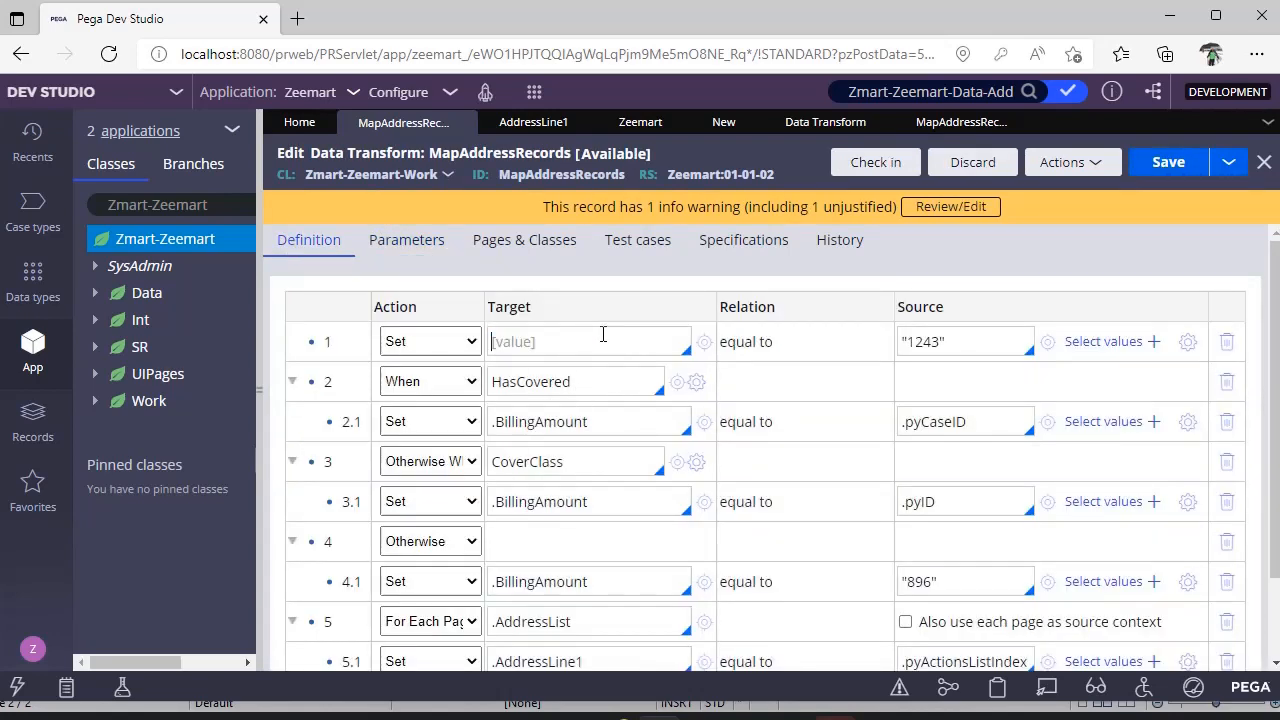
key(Down)
key(Down)
key(Down)
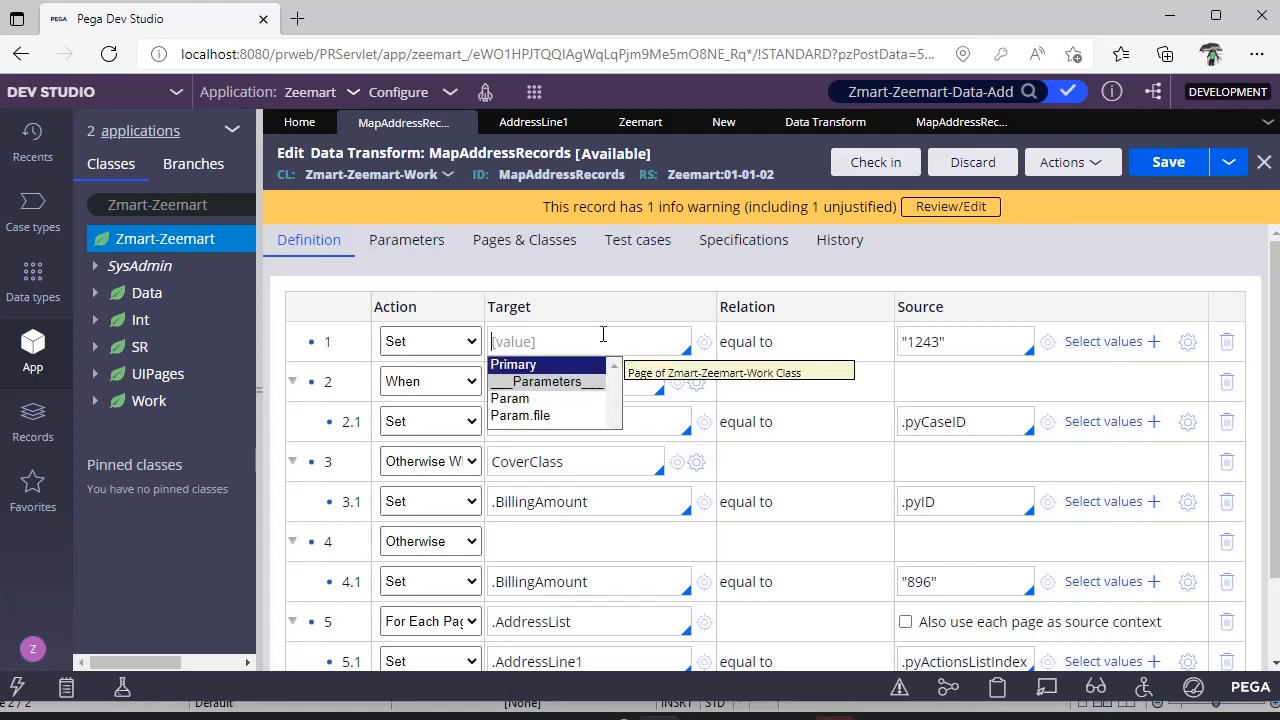
key(Return)
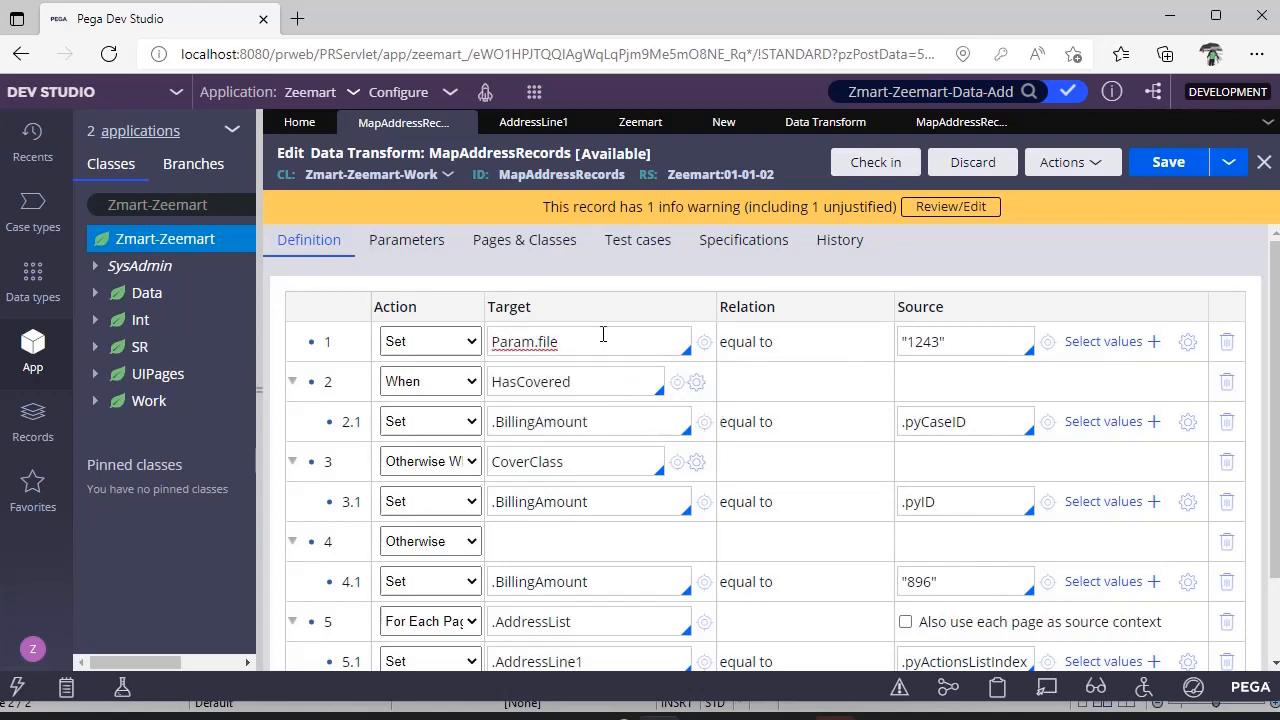
click(988, 343)
Add row 5.2 inside the .AddressList loop and set its action to Exit For Each.
click(430, 341)
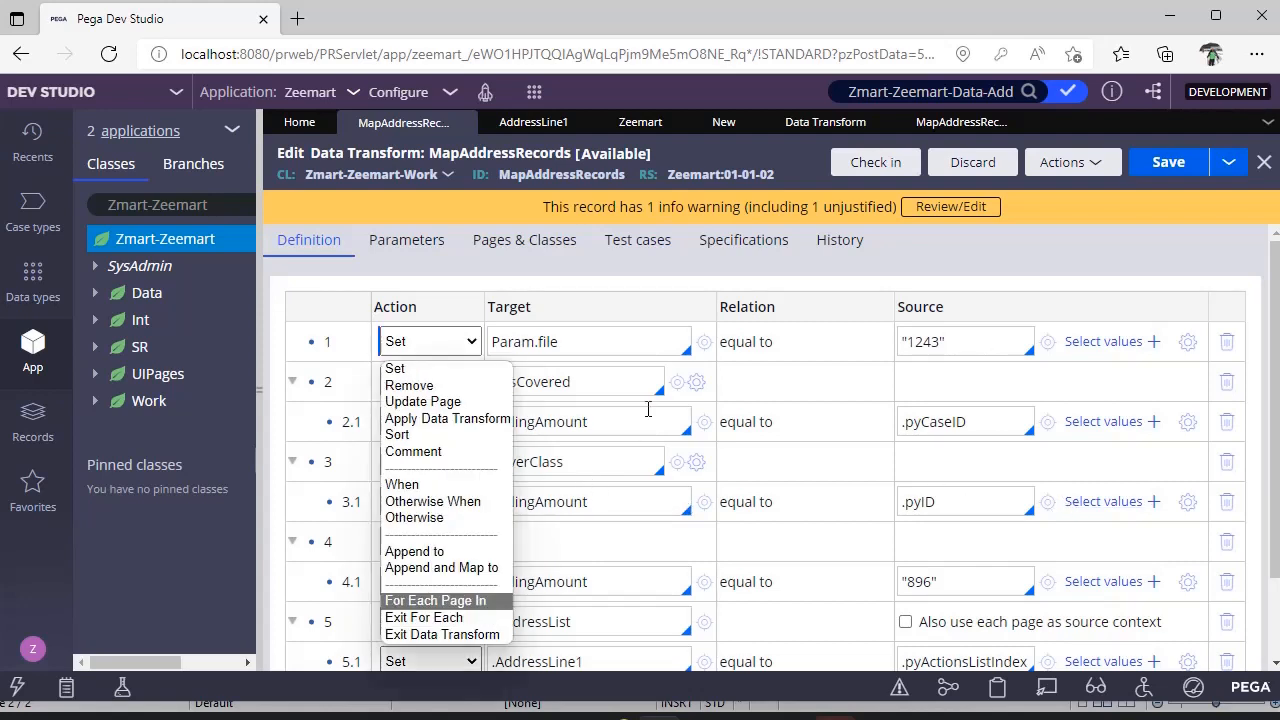
click(608, 470)
scroll(544, 610, down, 1)
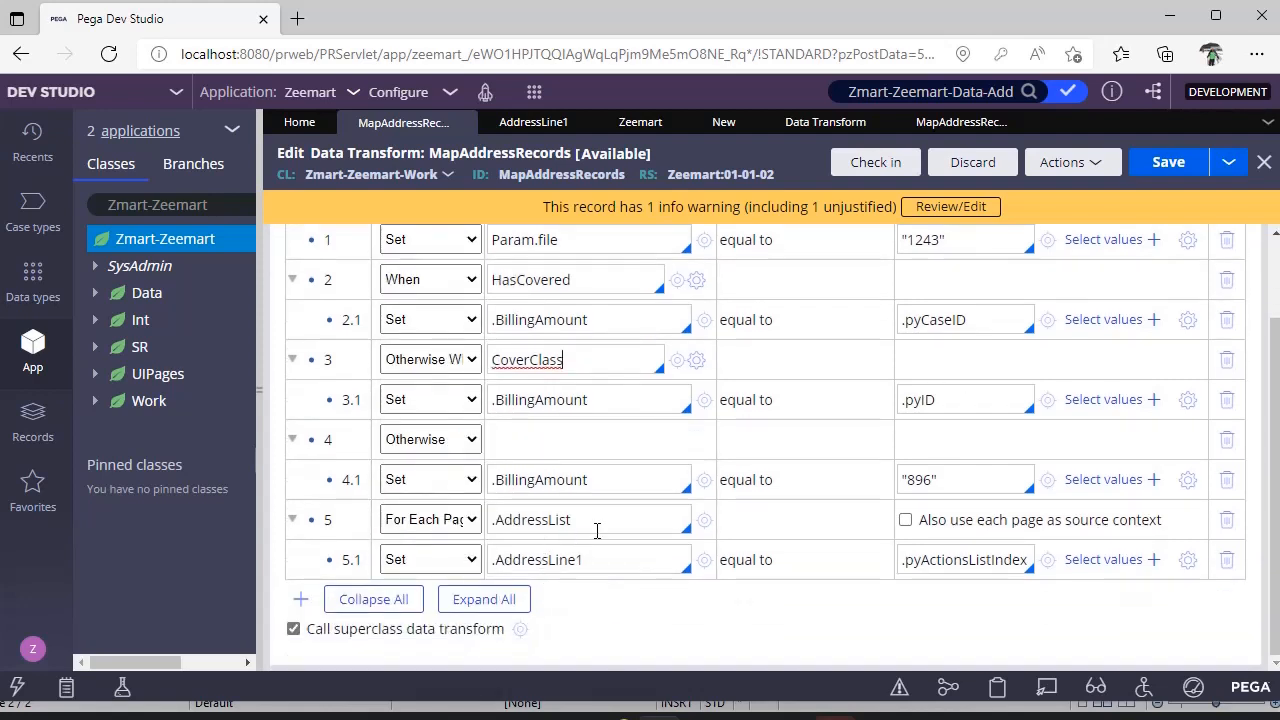
click(596, 571)
key(Return)
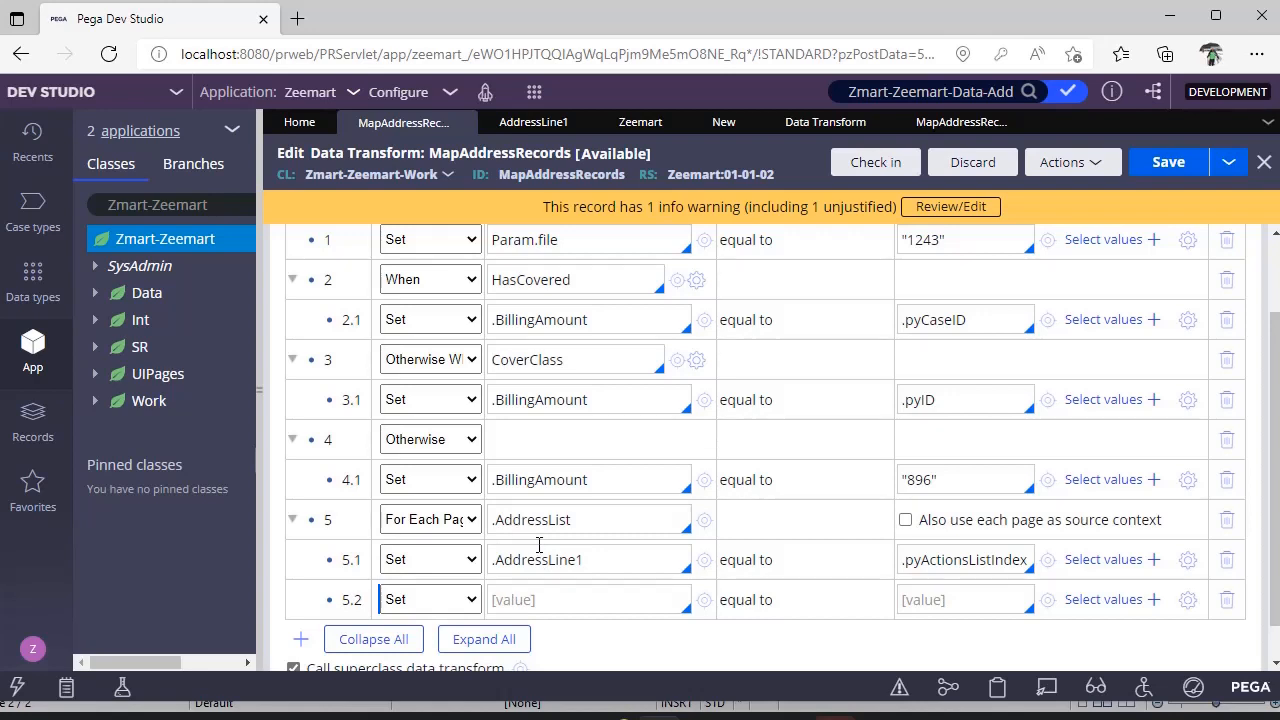
double_click(591, 522)
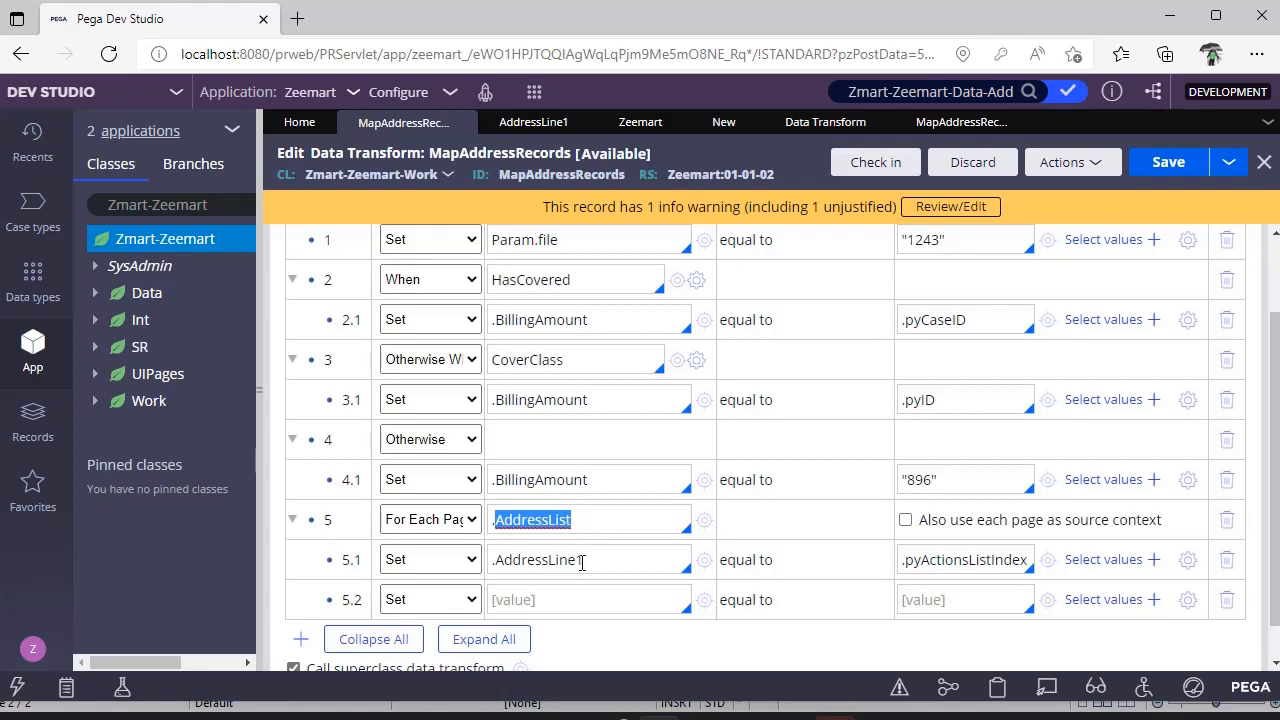
click(608, 569)
click(413, 600)
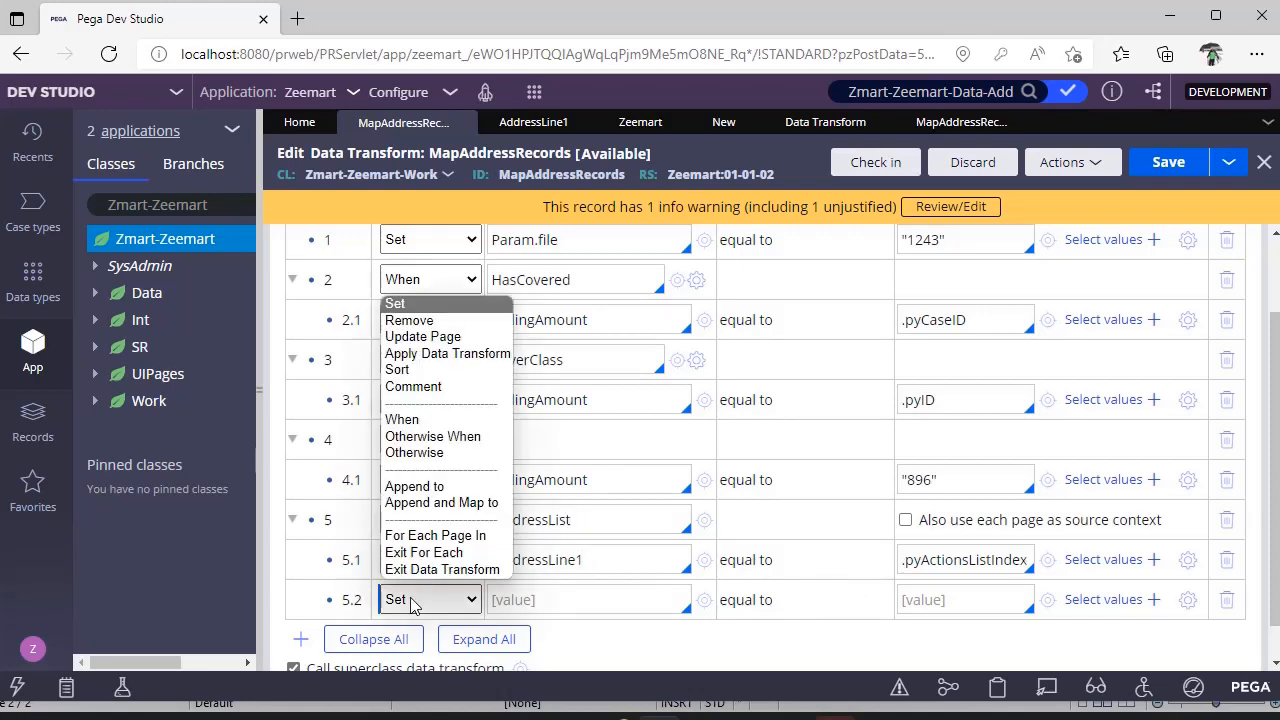
click(424, 552)
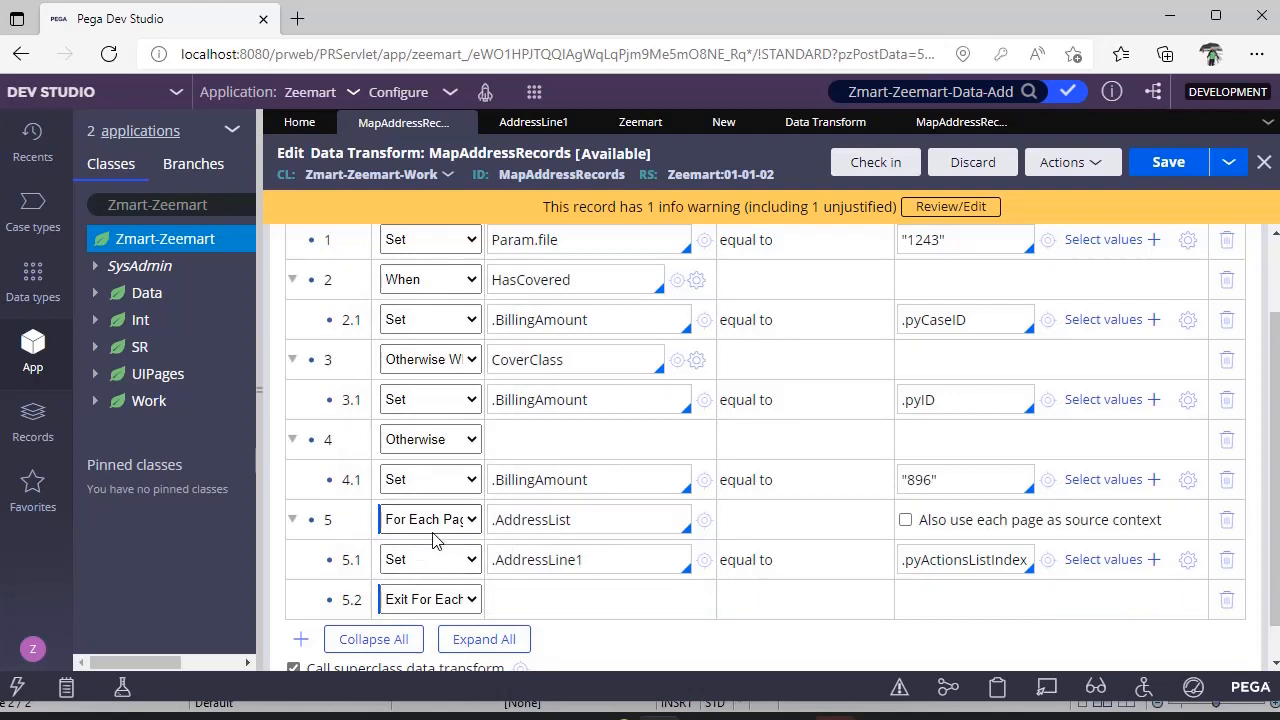
Add row 4.2 under the Otherwise block and set its action to Exit Data Transform.
scroll(430, 540, up, 2)
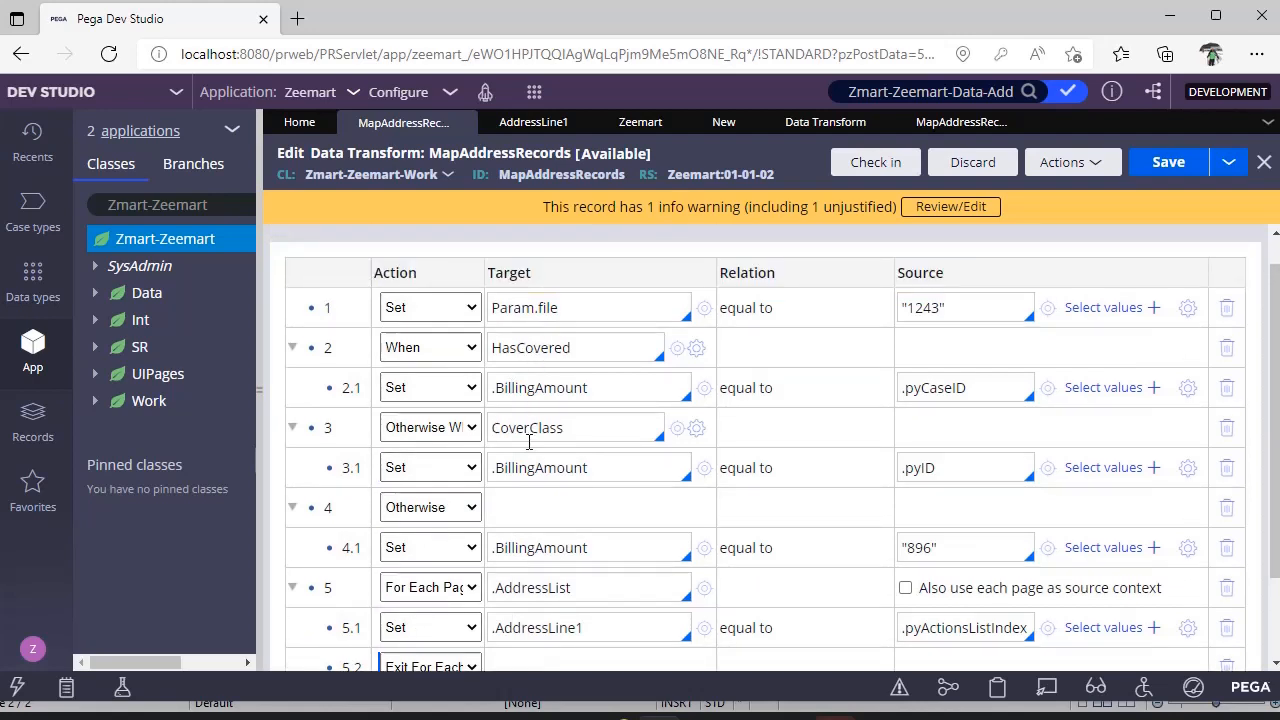
click(623, 547)
key(Return)
click(451, 587)
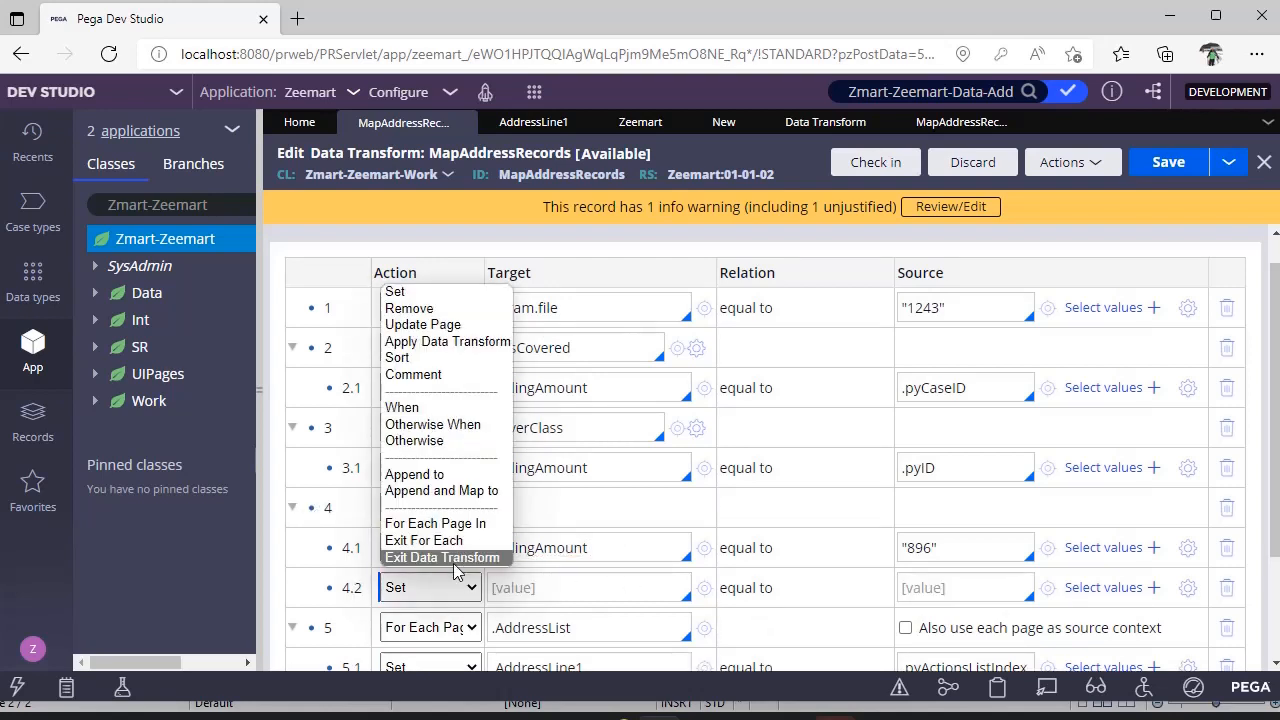
click(462, 558)
scroll(462, 558, down, 1)
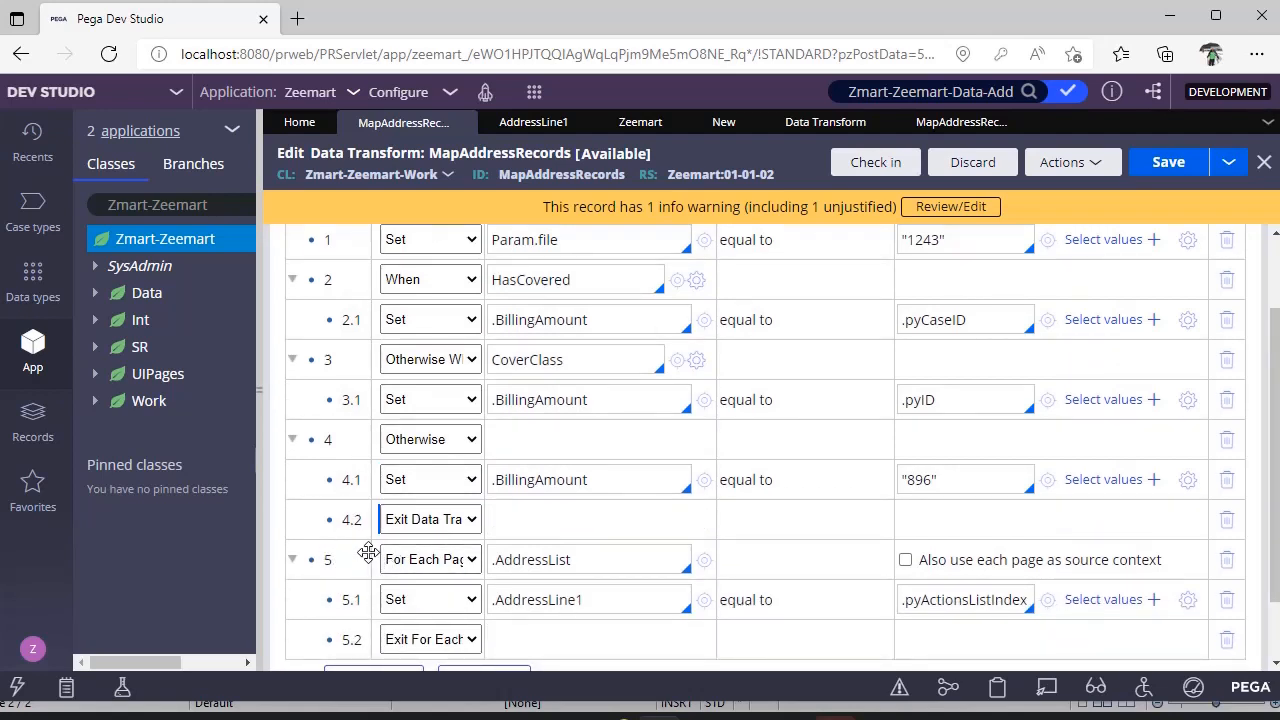
click(470, 525)
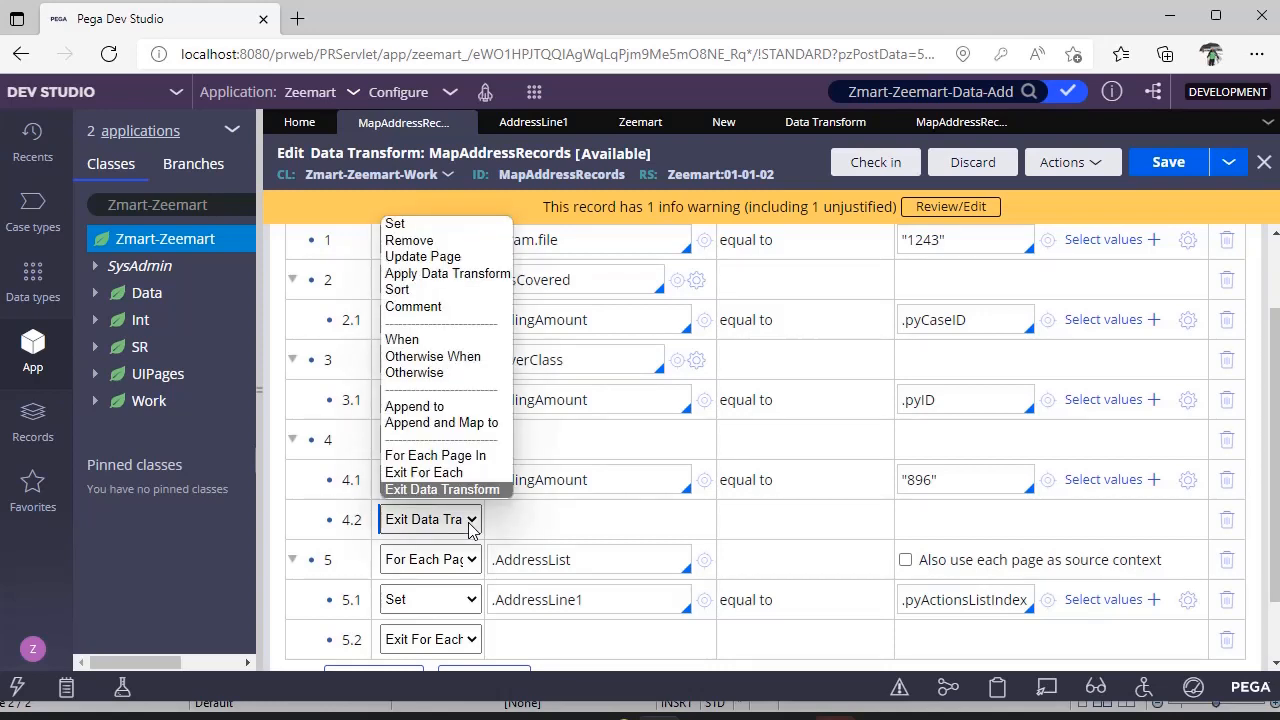
click(470, 525)
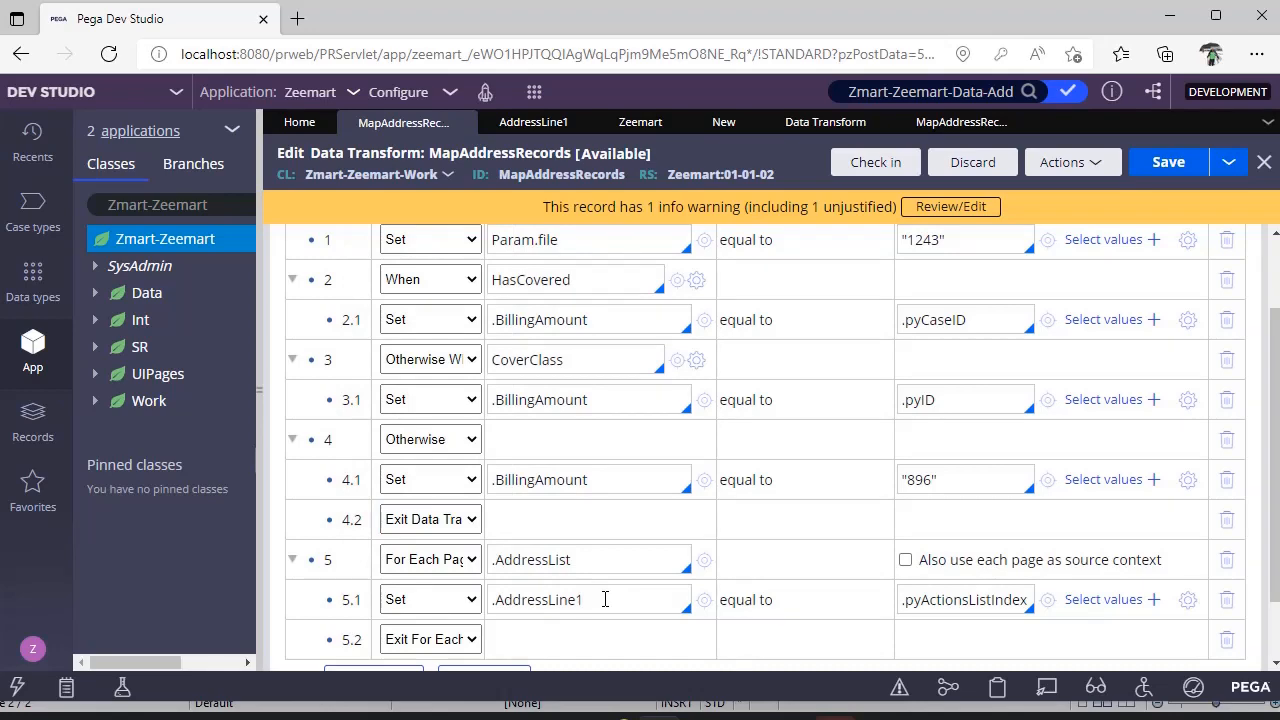
Delete the Exit For Each row and the stray Set row from the .AddressList loop.
key(Return)
scroll(605, 599, down, 2)
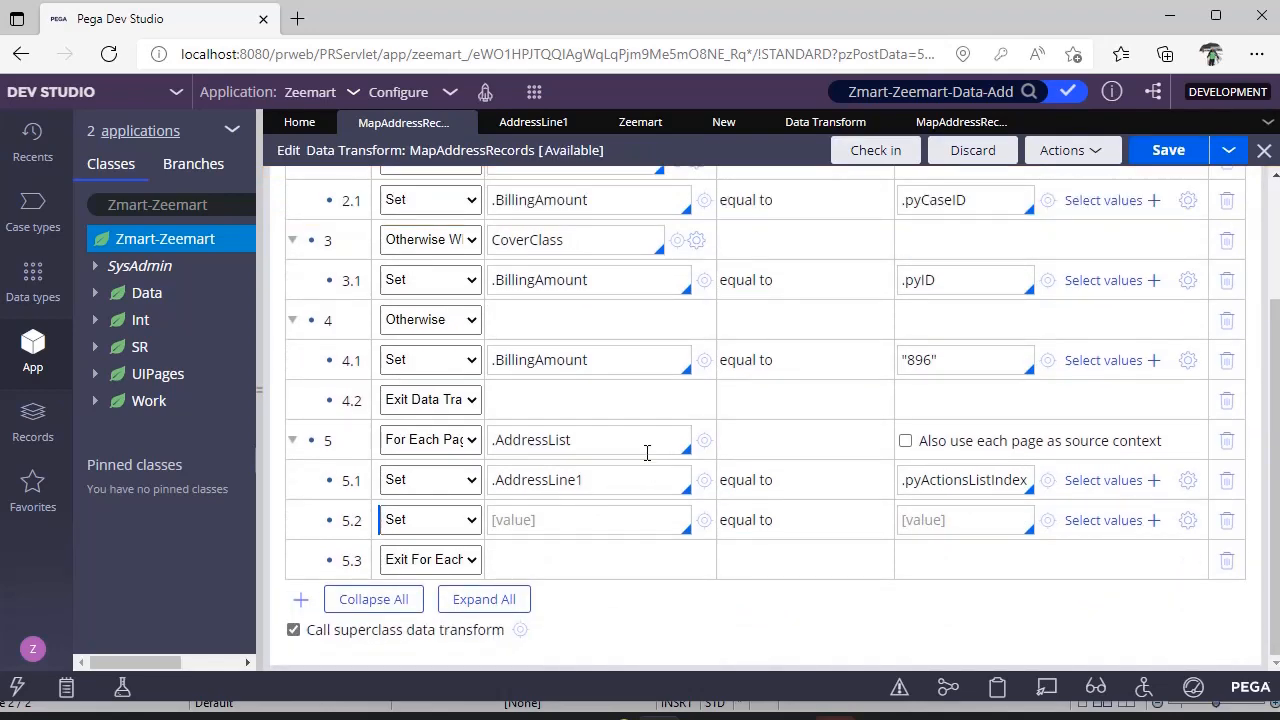
click(1227, 520)
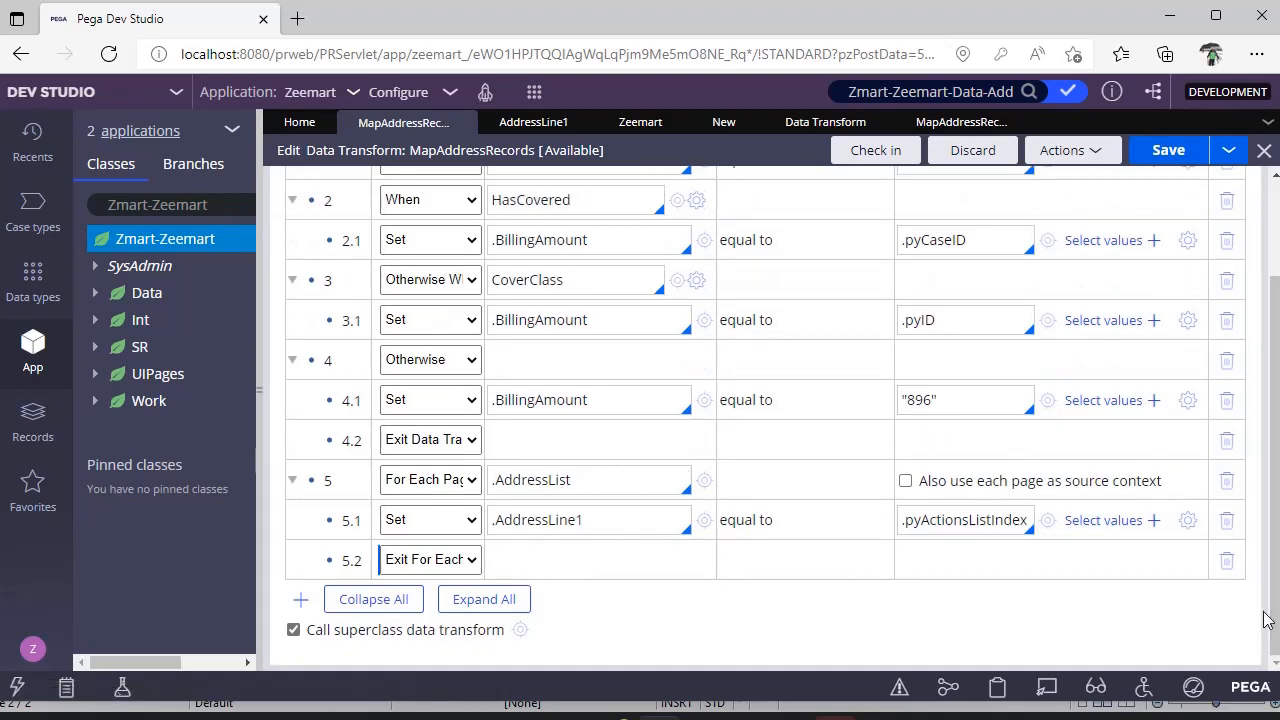
click(1227, 560)
Add row 6 after the .AddressList loop as a Sort action targeting .AddressList.
click(600, 546)
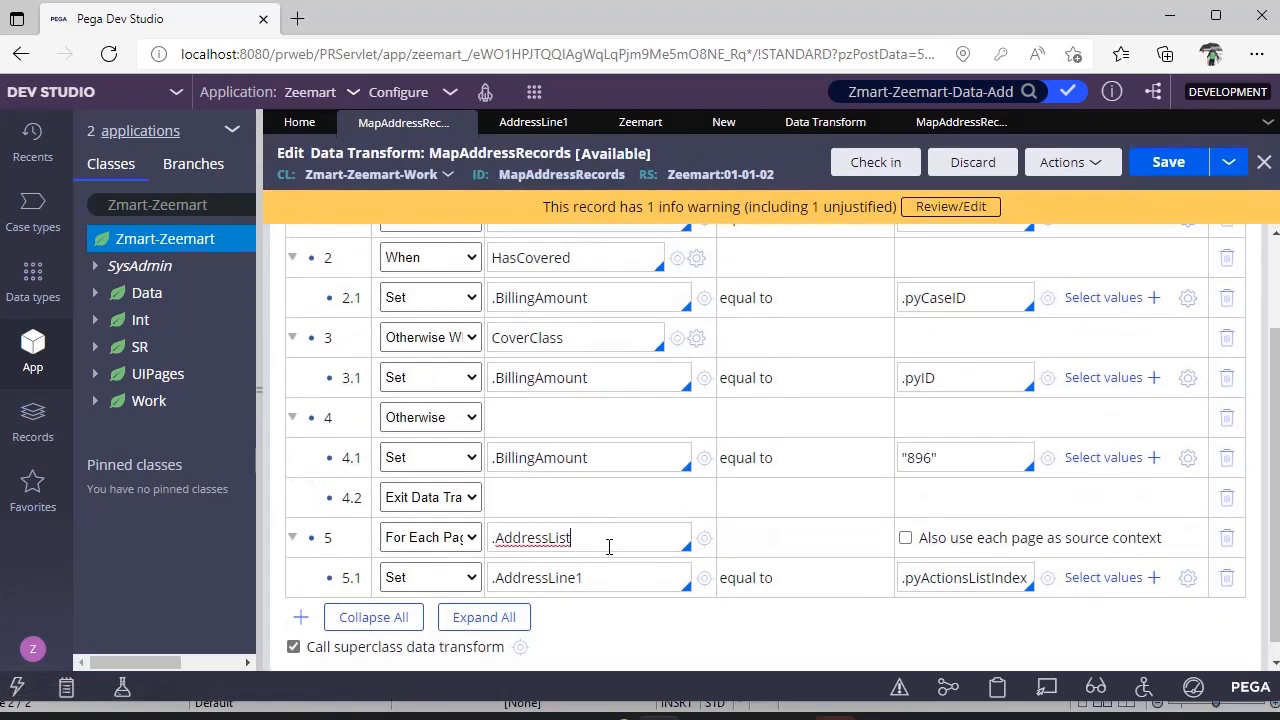
key(Return)
scroll(608, 545, down, 1)
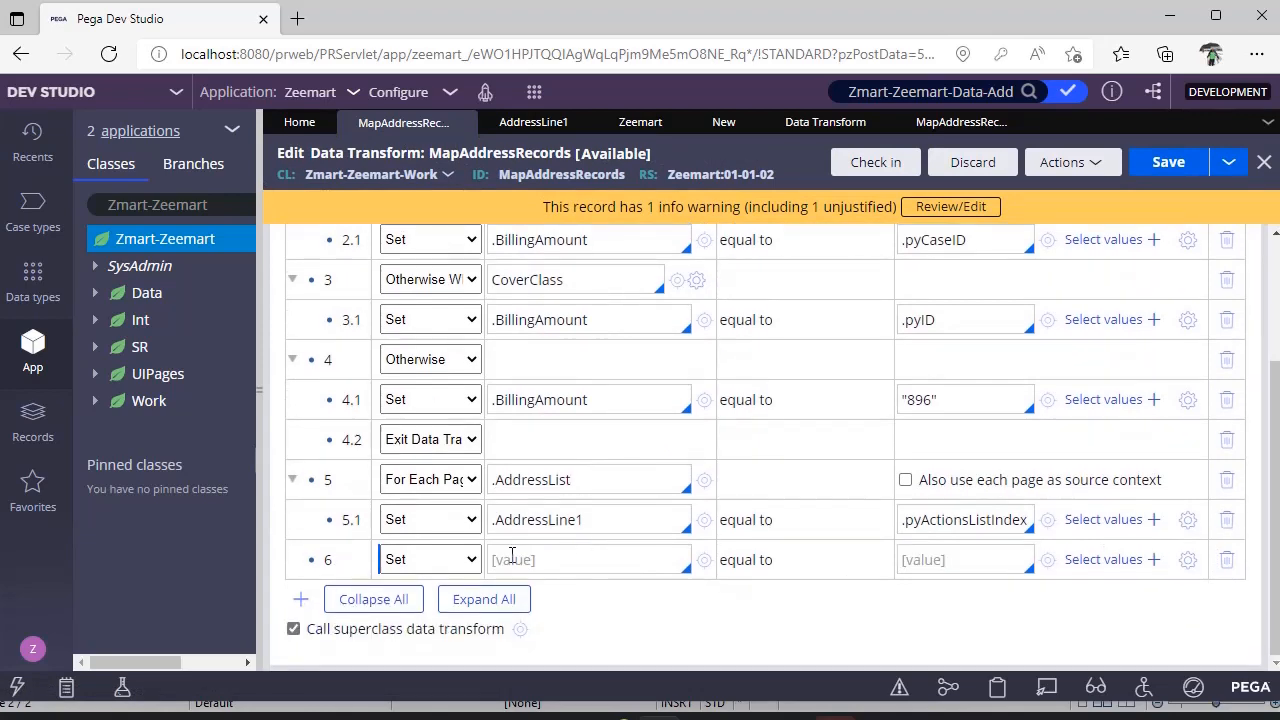
click(430, 560)
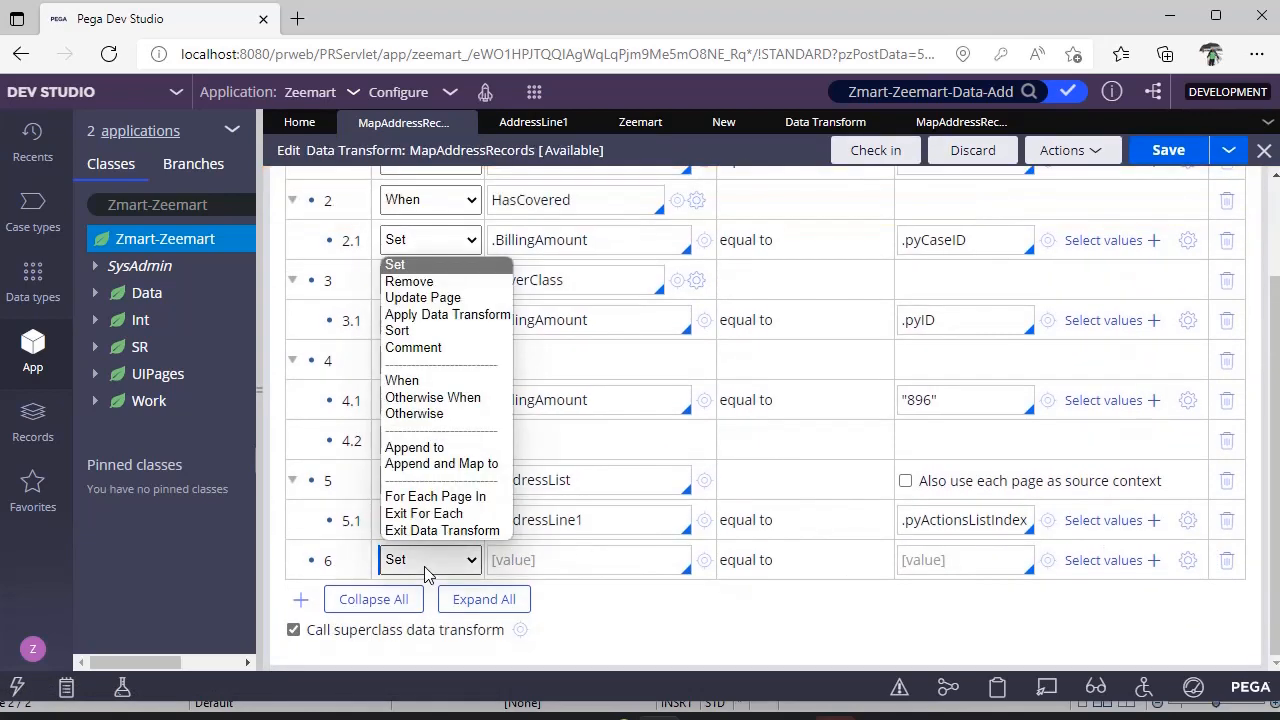
click(452, 330)
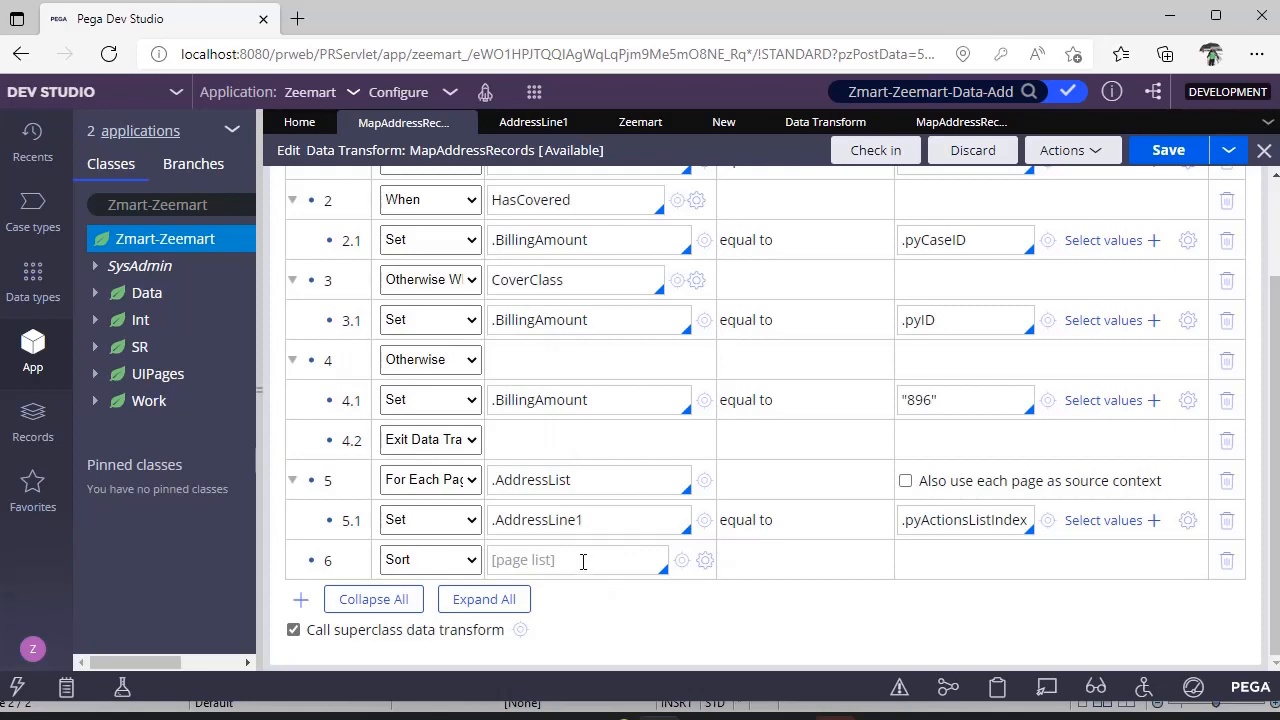
text(.)
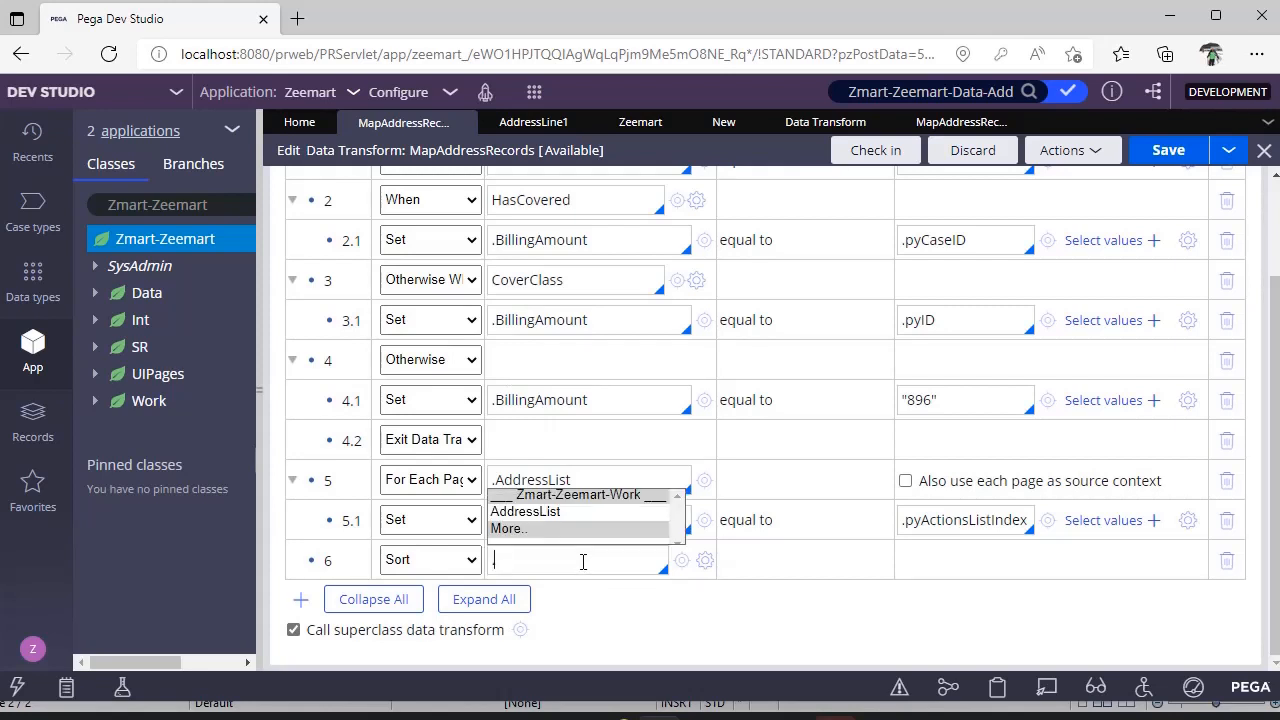
key(Down)
key(Return)
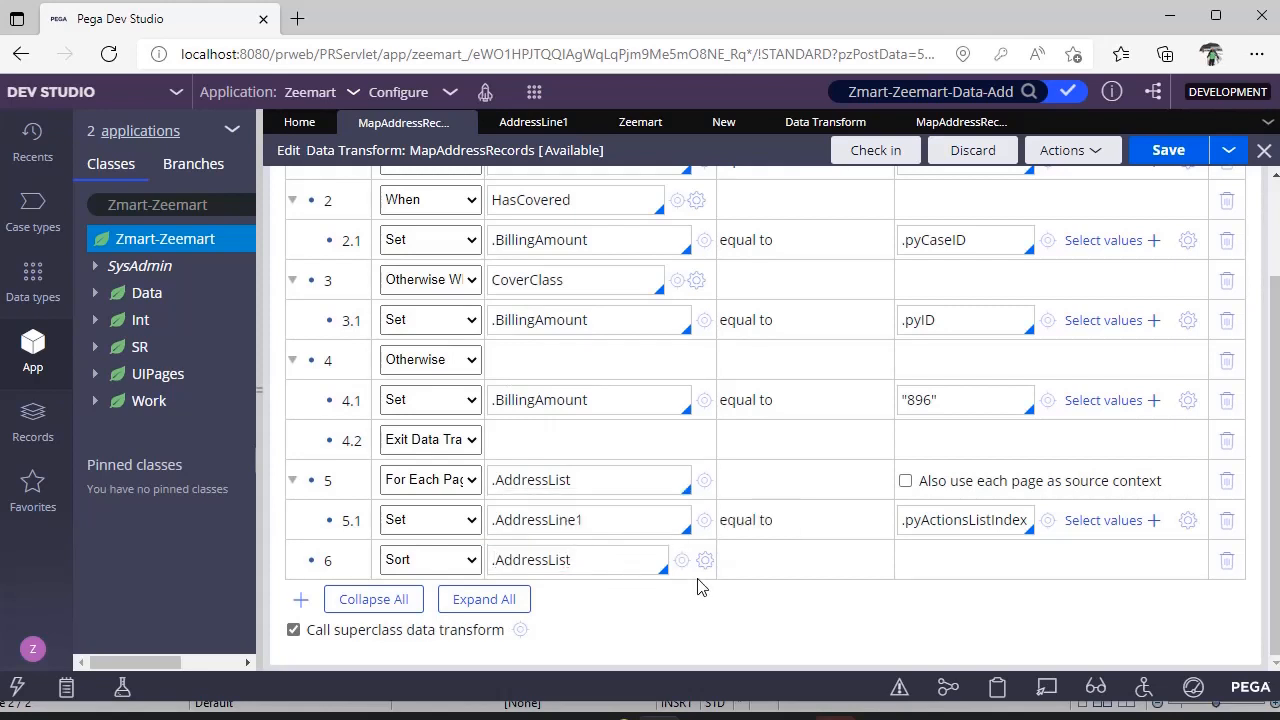
Add .pxCreateDateTime as the sorting property for row 6 and open its order choices.
click(705, 561)
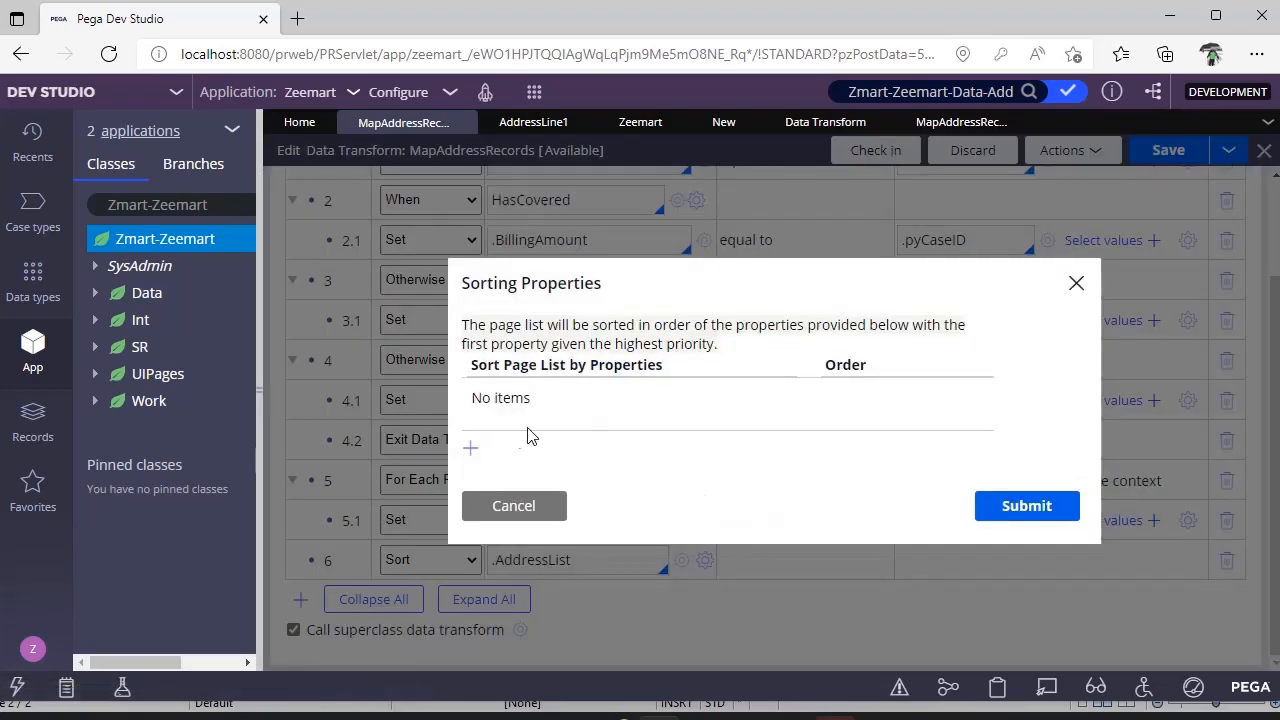
click(470, 452)
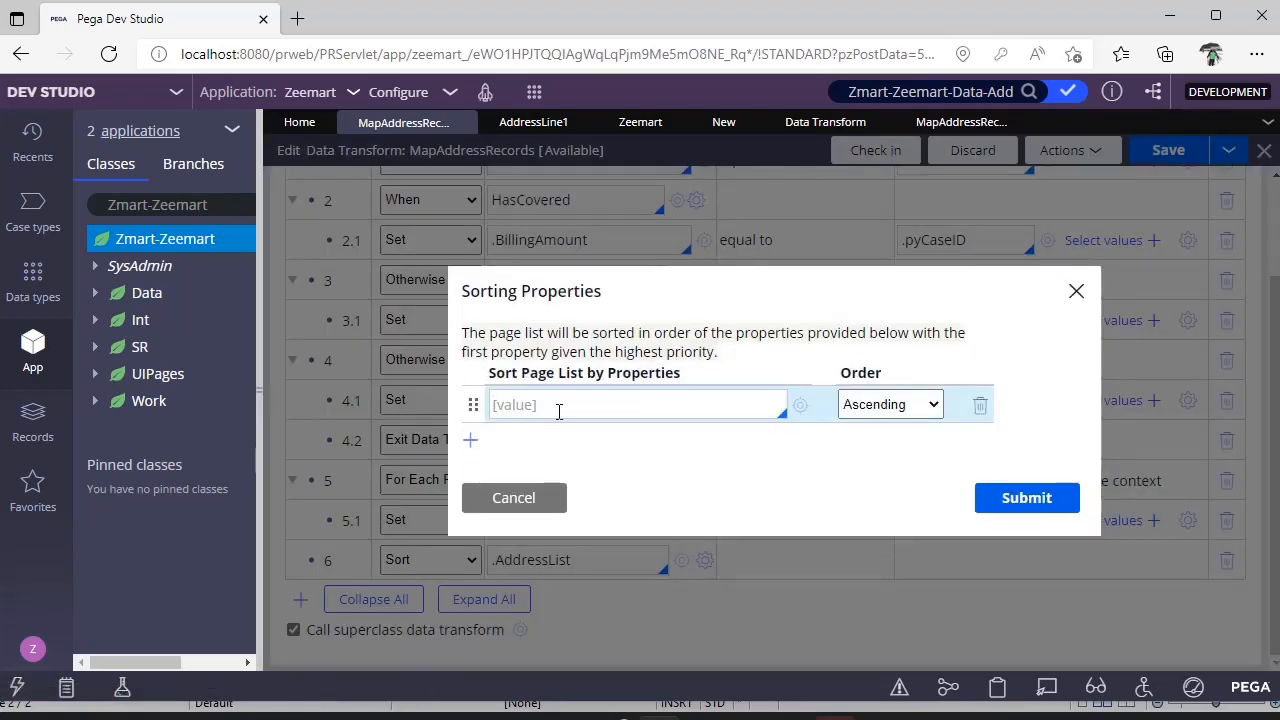
text(.)
key(Down)
key(Down)
key(Down)
key(Down)
key(Down)
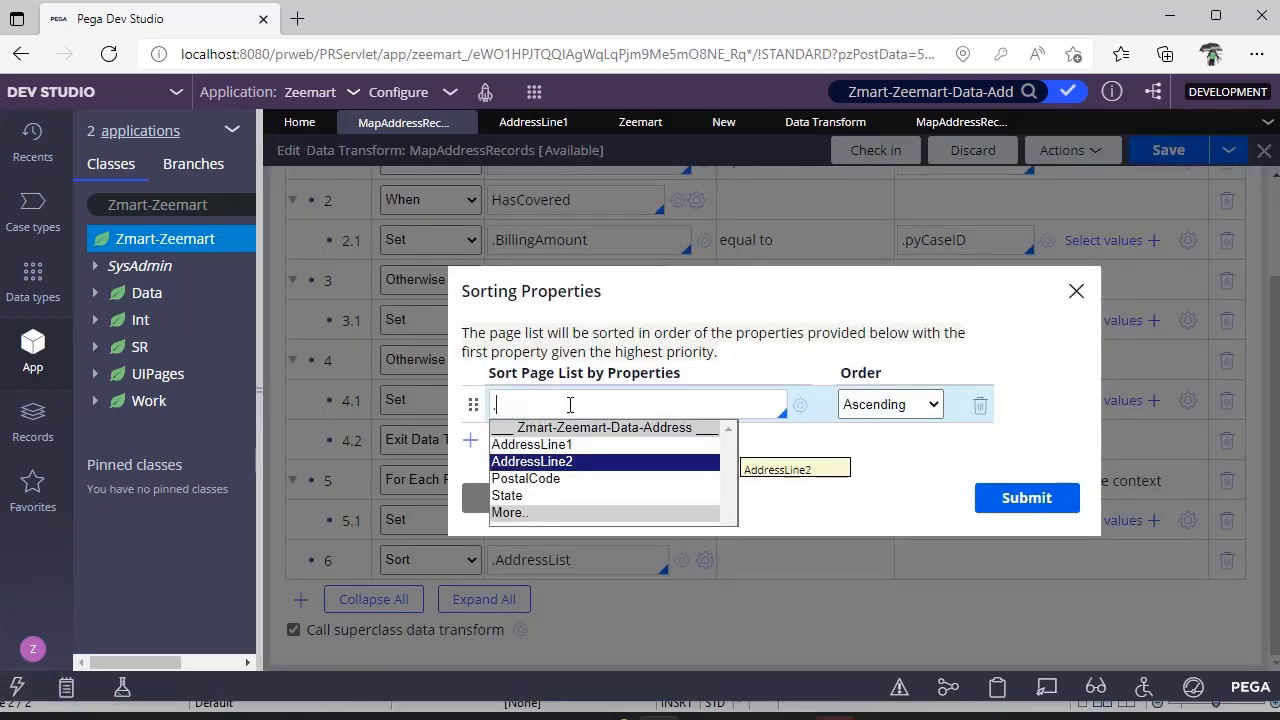
key(Return)
text(pxcrea)
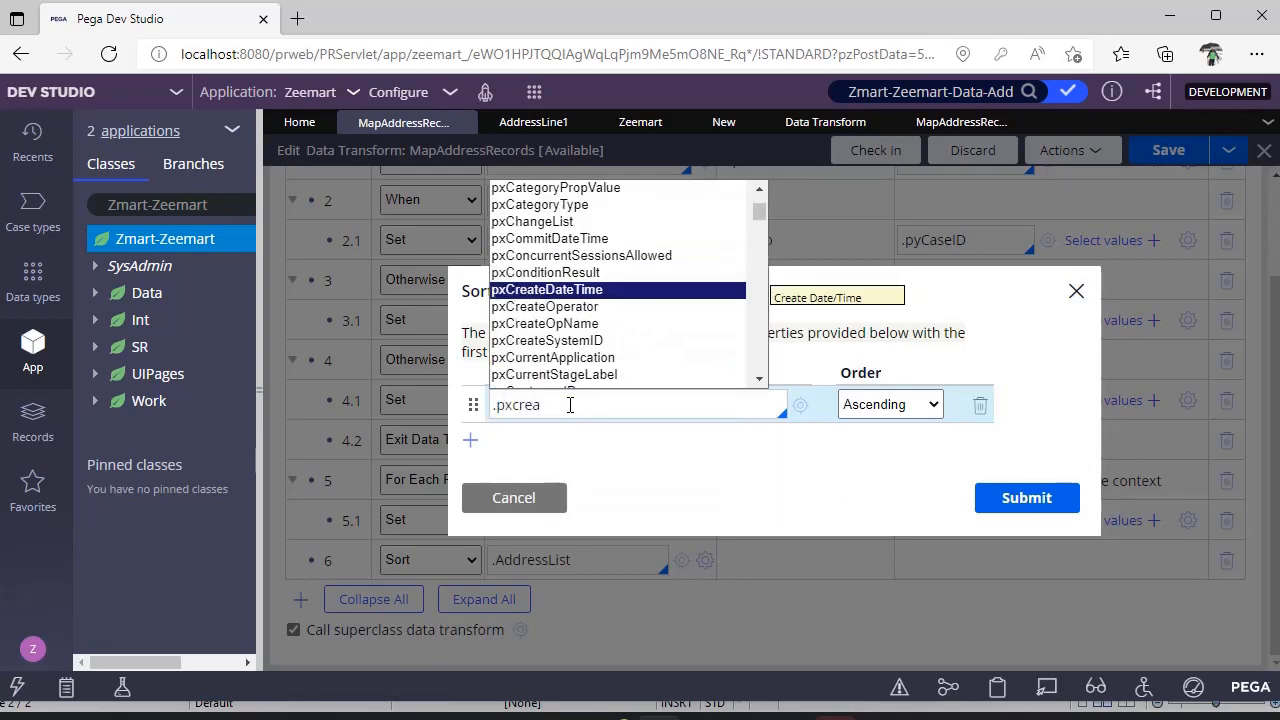
key(Return)
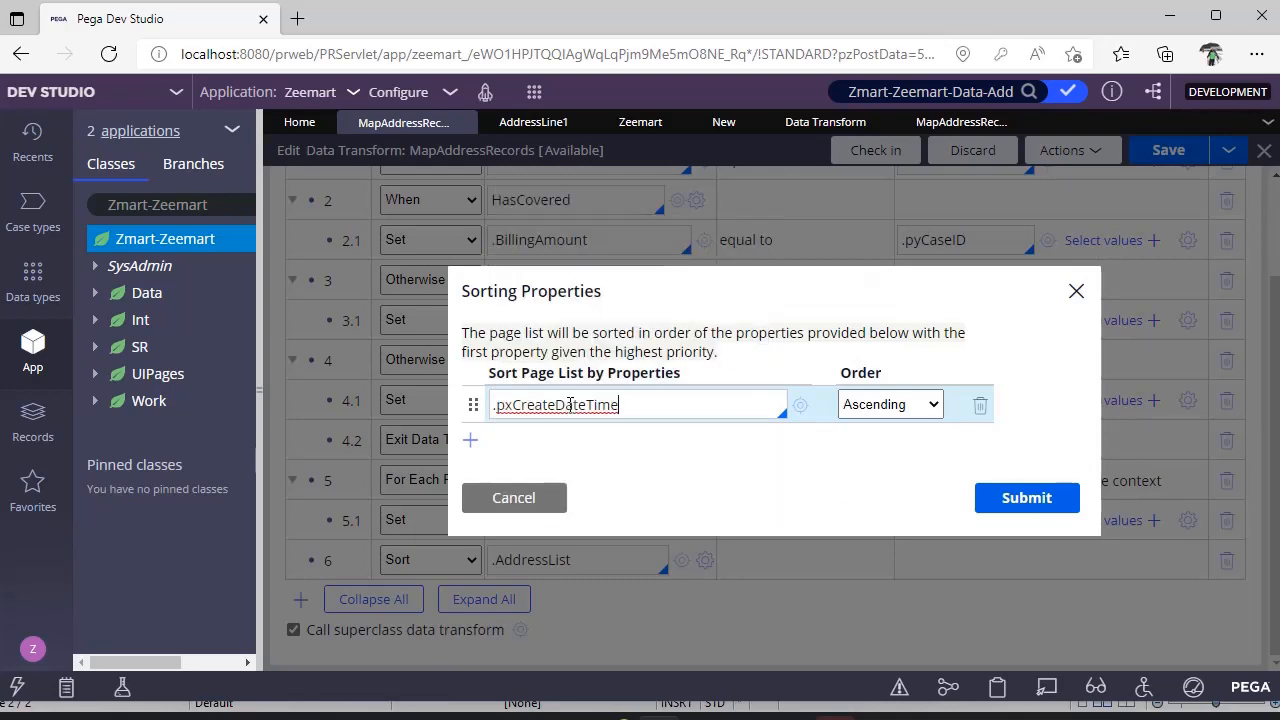
click(911, 407)
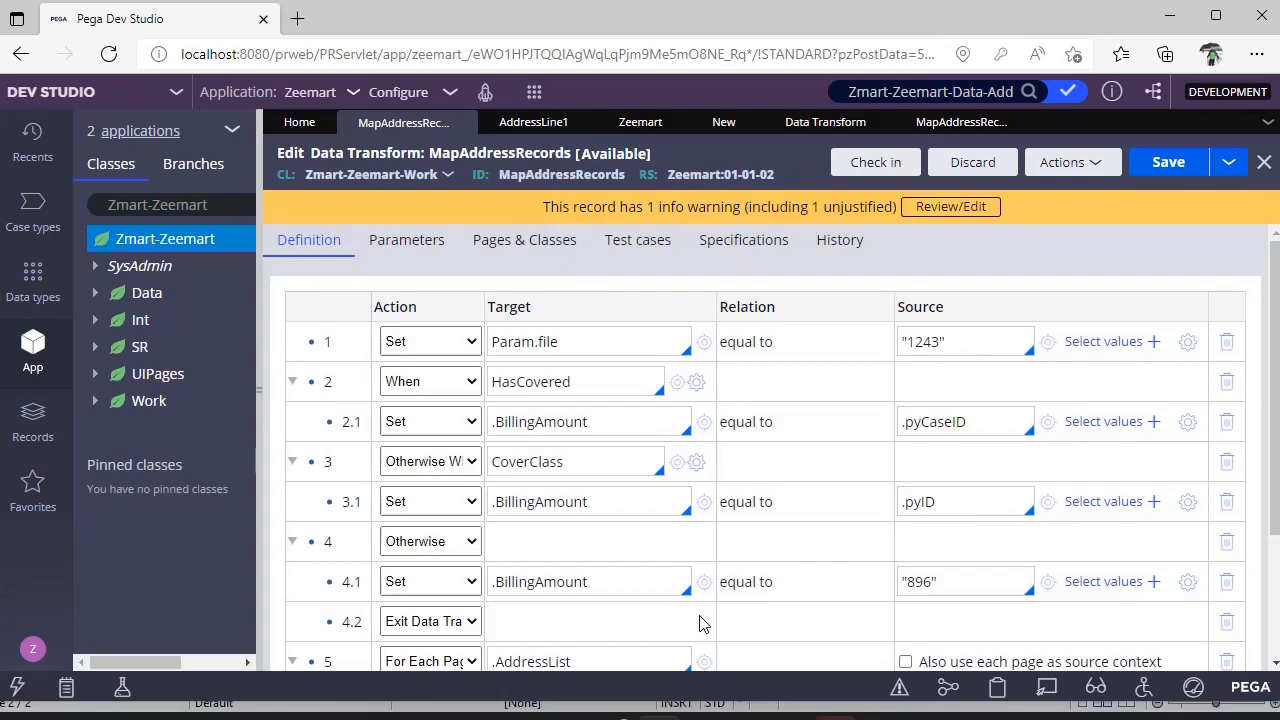
Widen the explorer and list the Flow Action instances from the Process category of the application records.
drag(257, 391, 430, 391)
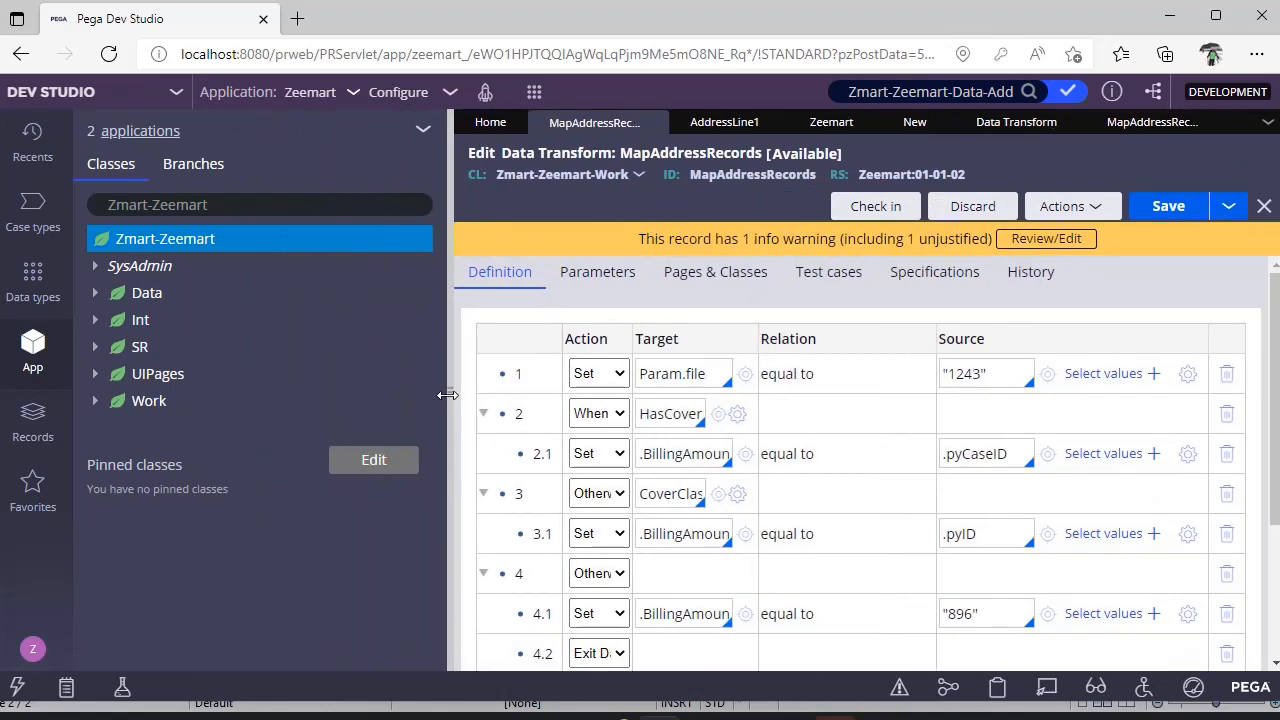
click(33, 430)
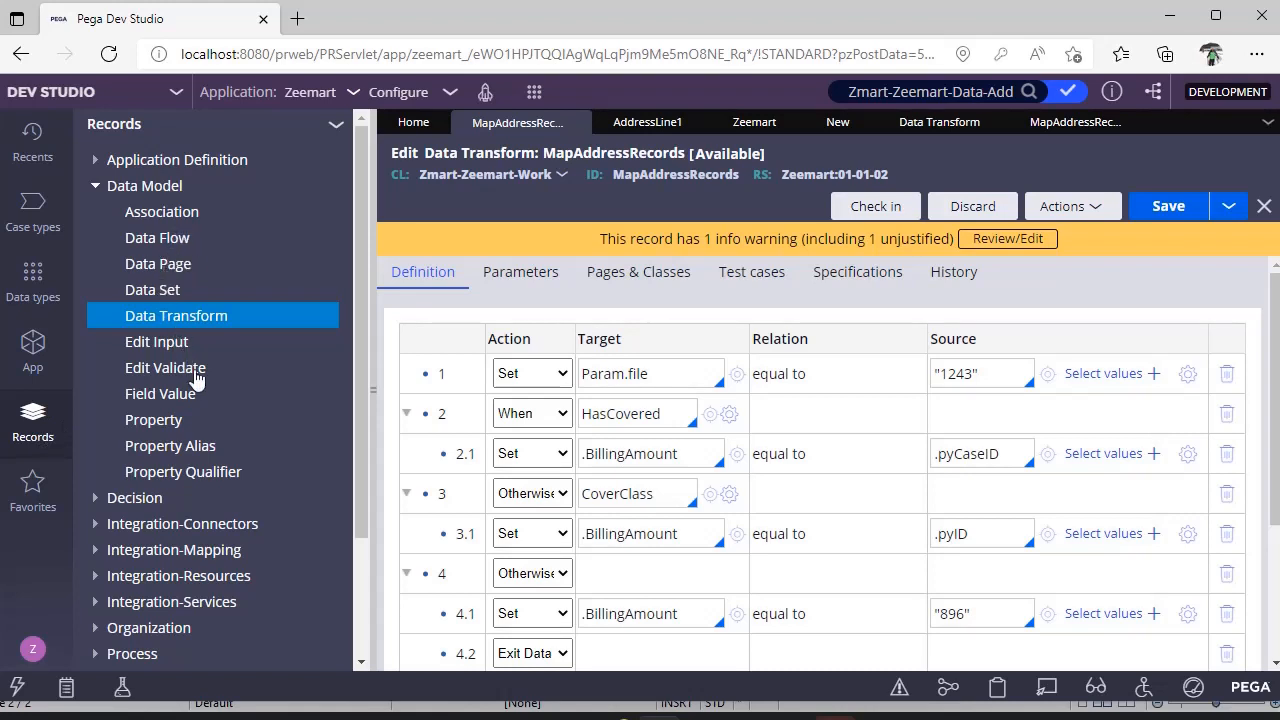
scroll(196, 376, down, 3)
scroll(196, 376, up, 3)
click(94, 190)
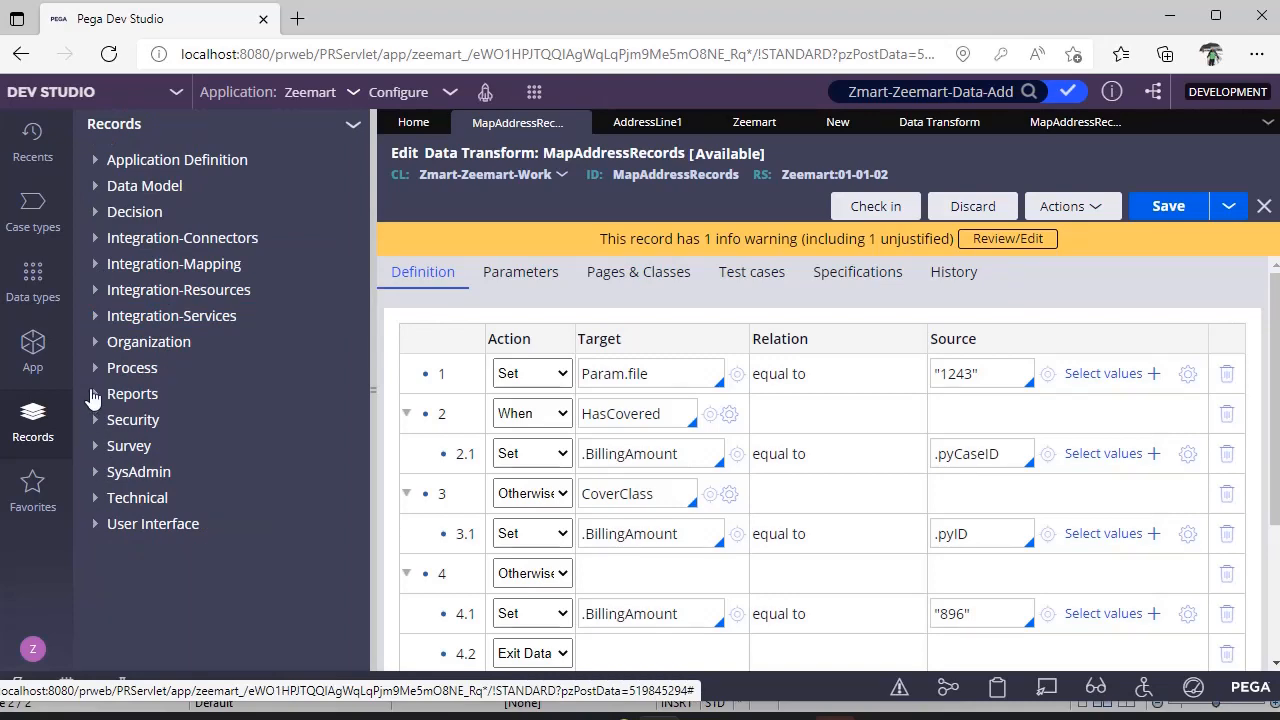
click(94, 368)
scroll(92, 376, down, 2)
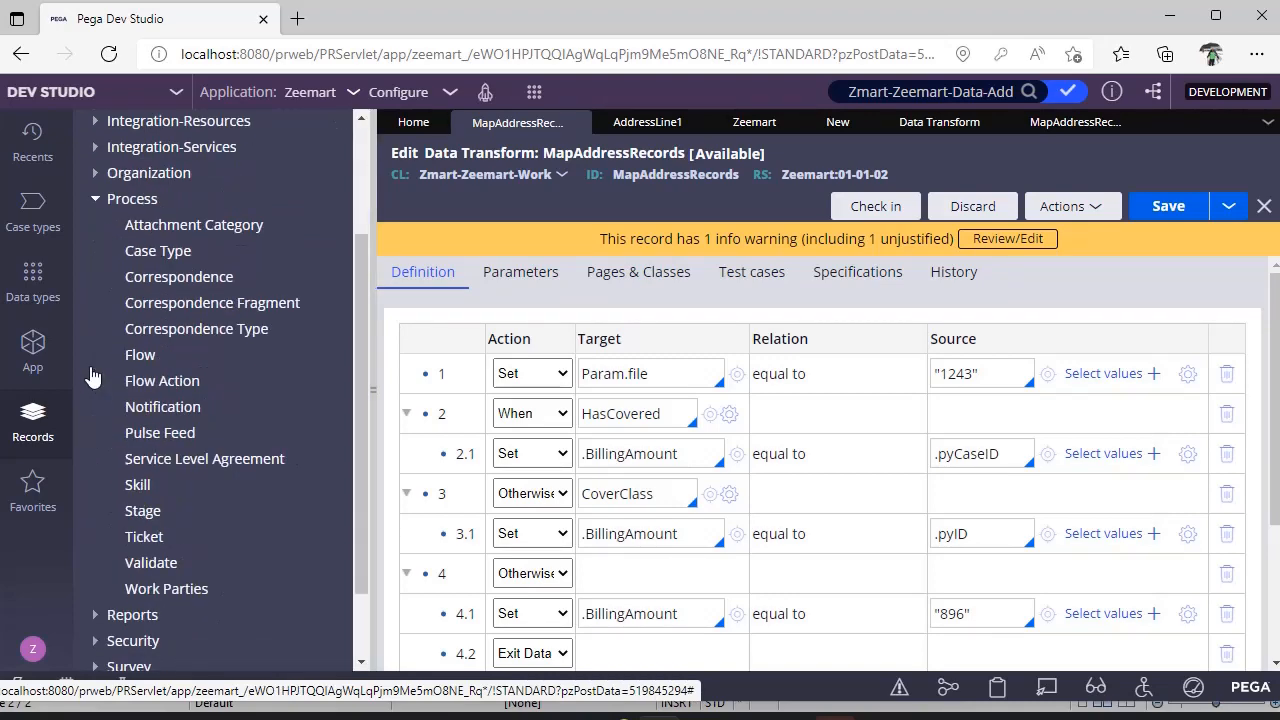
click(156, 383)
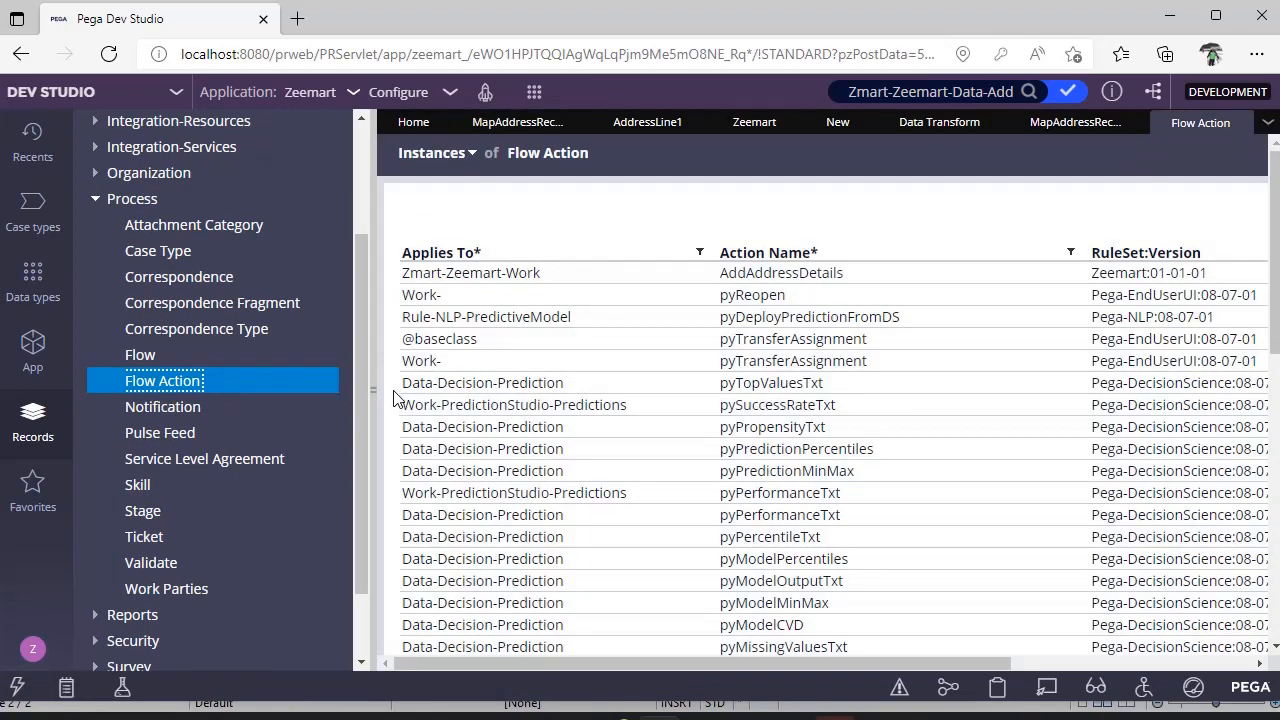
Open the AddAddressDetails flow action and examine its pre-processing and post-processing data transform settings.
click(538, 274)
click(578, 240)
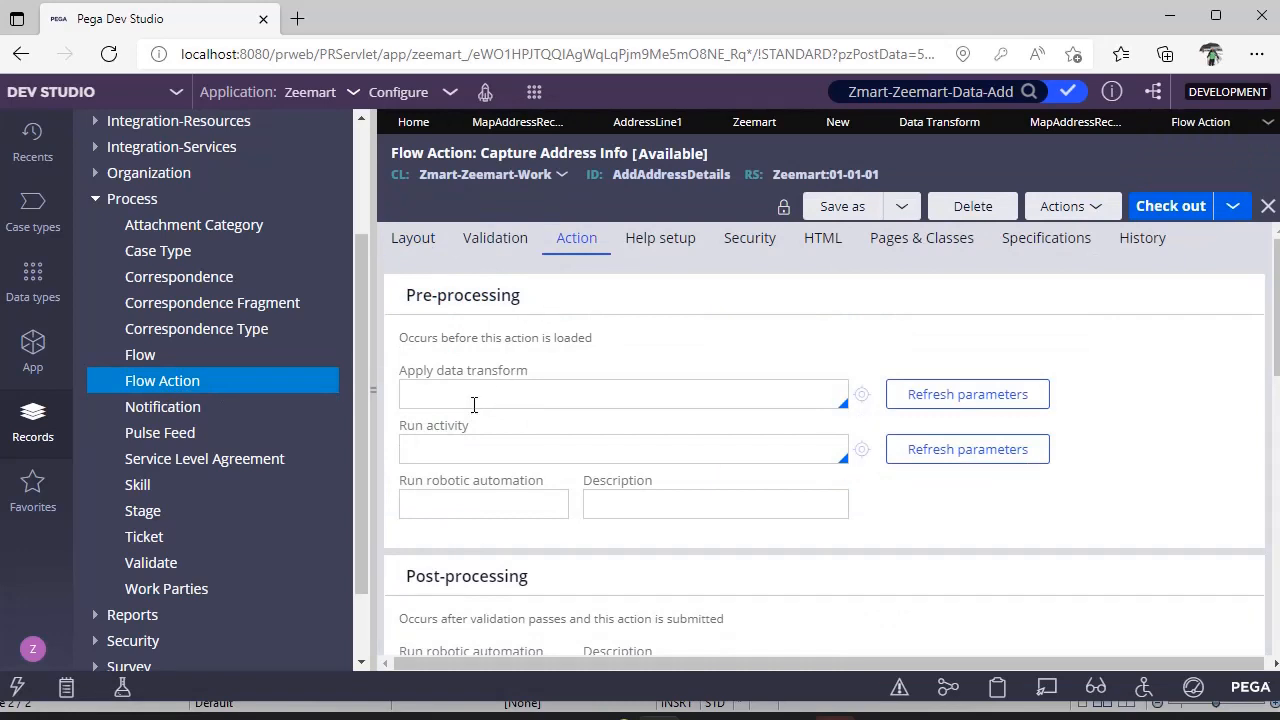
scroll(474, 404, down, 3)
scroll(466, 480, down, 2)
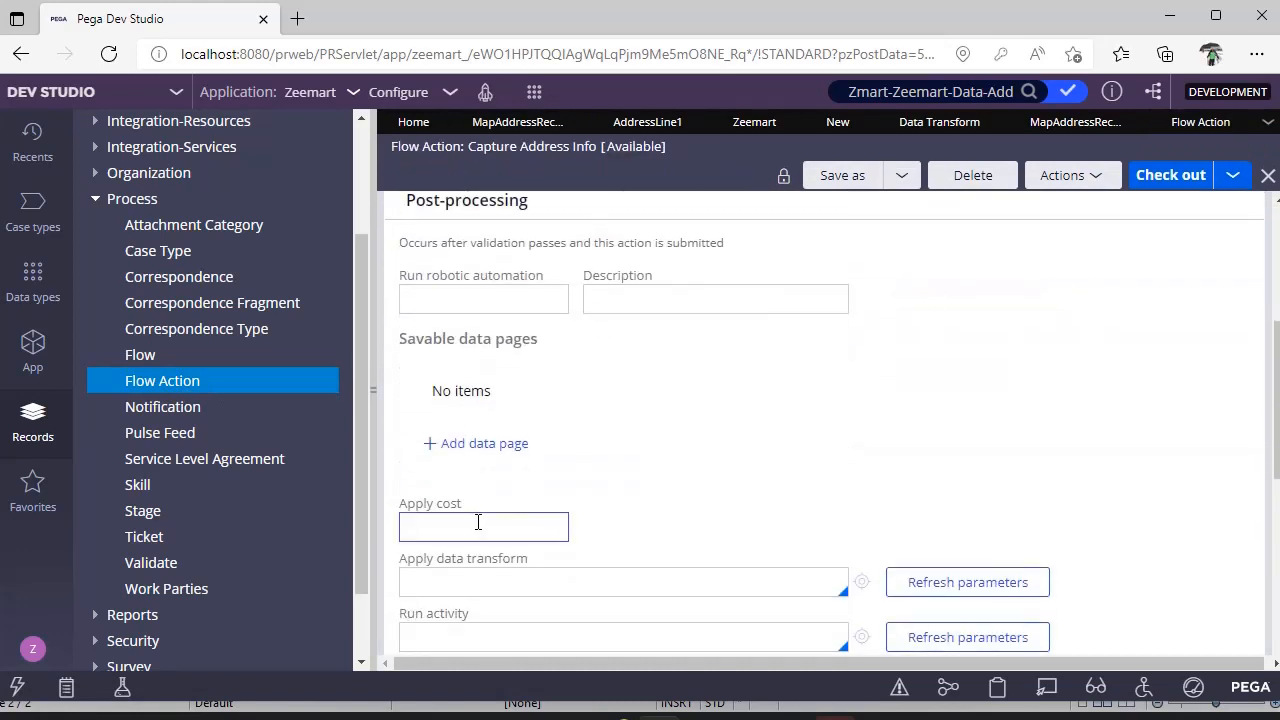
click(474, 588)
scroll(630, 508, up, 5)
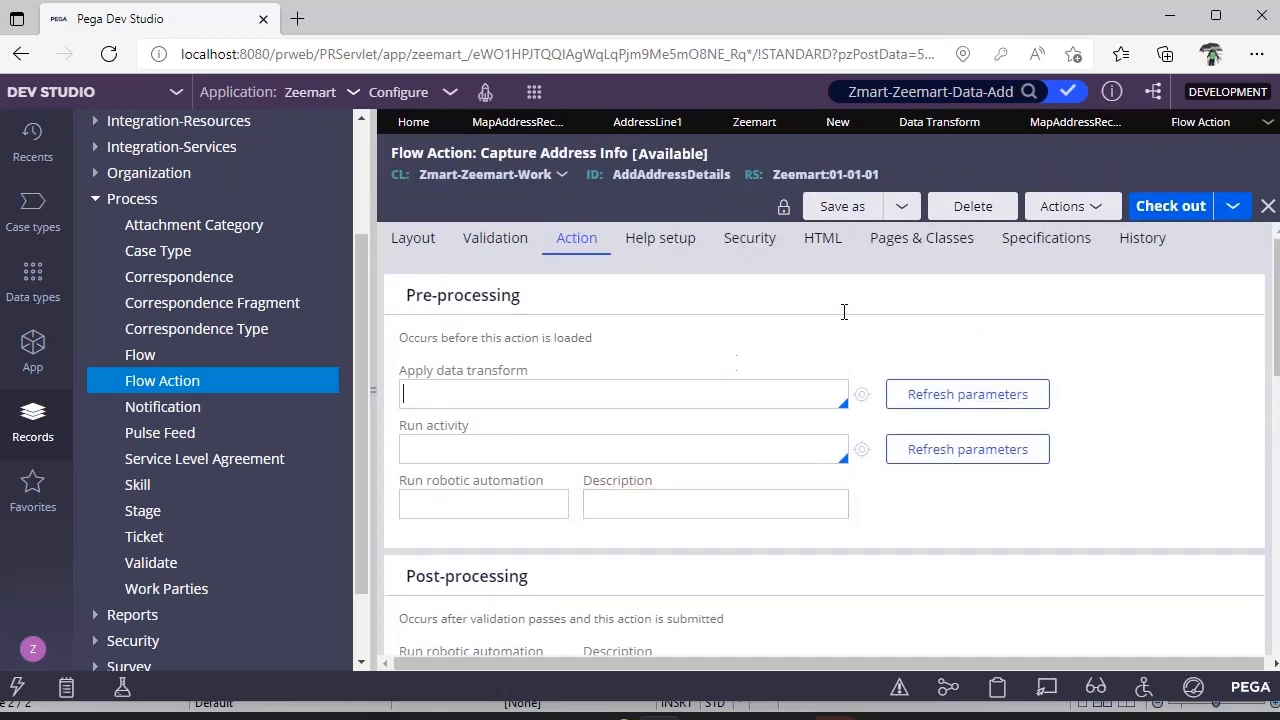
click(296, 372)
Open the CreateForm_Default flow of Zmart-Zeemart-Work-Register and place a Run data transform automation below the Create assignment.
click(137, 358)
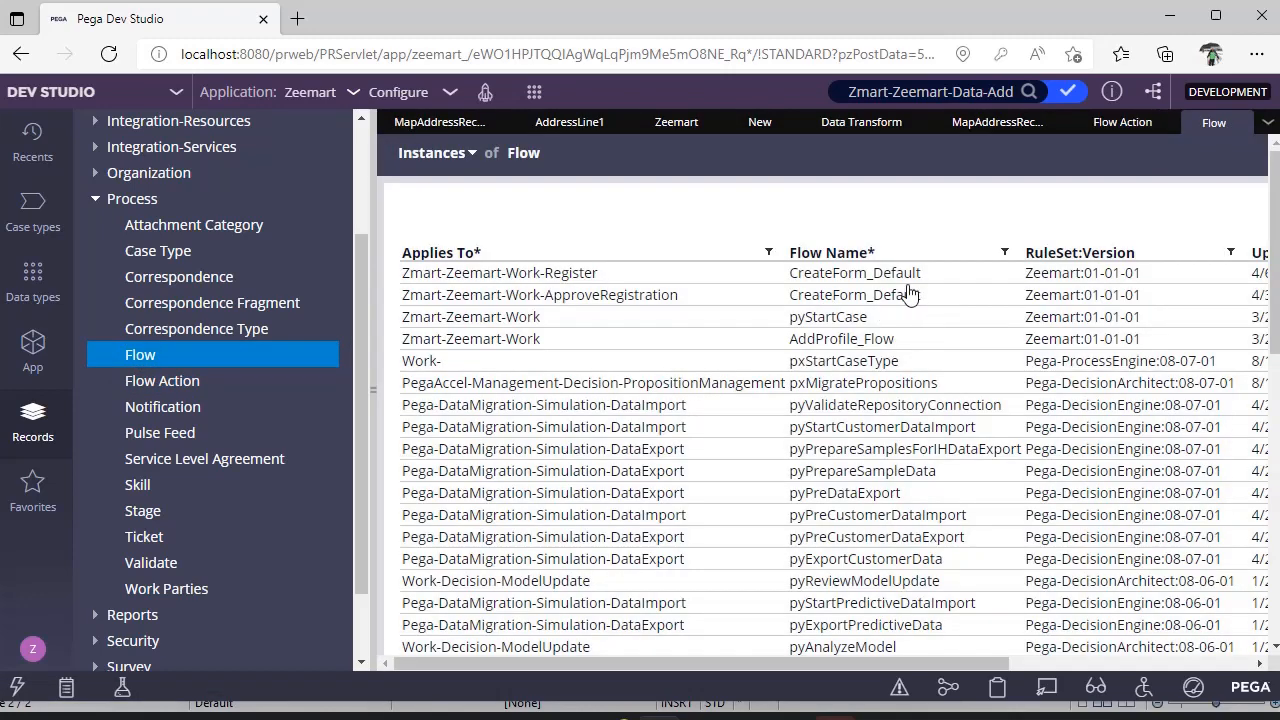
click(893, 288)
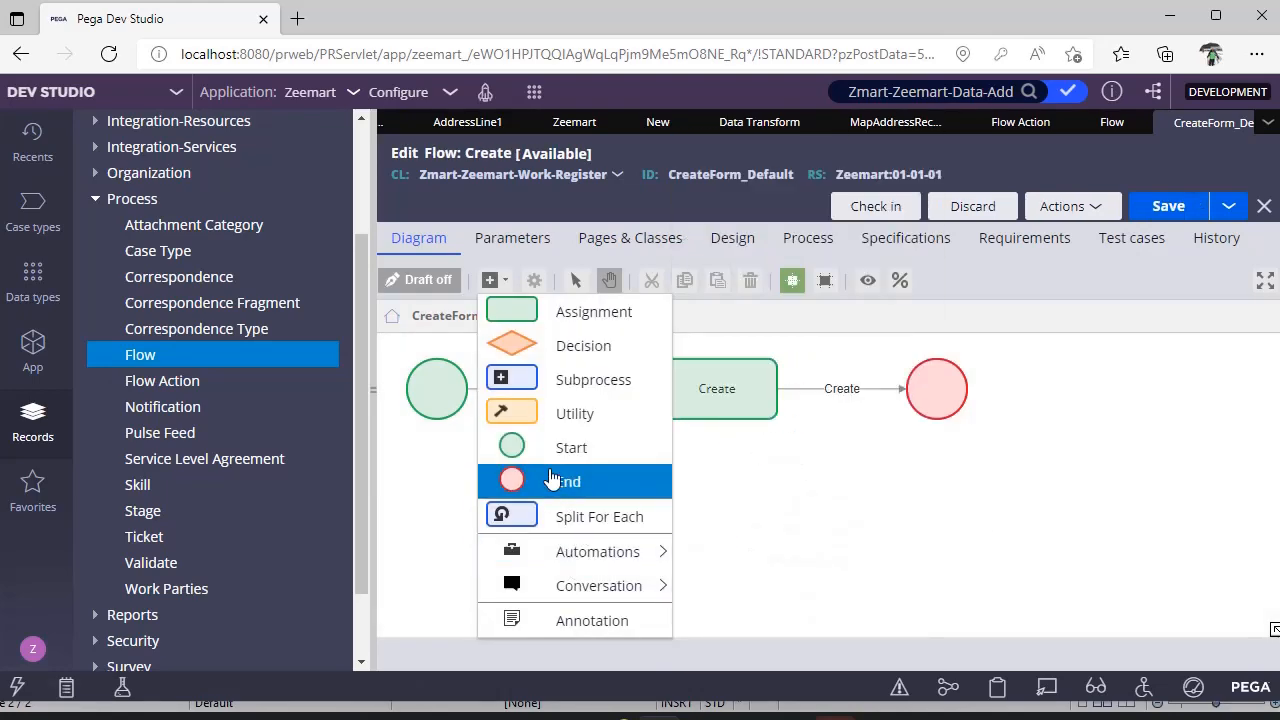
mouse_move(560, 558)
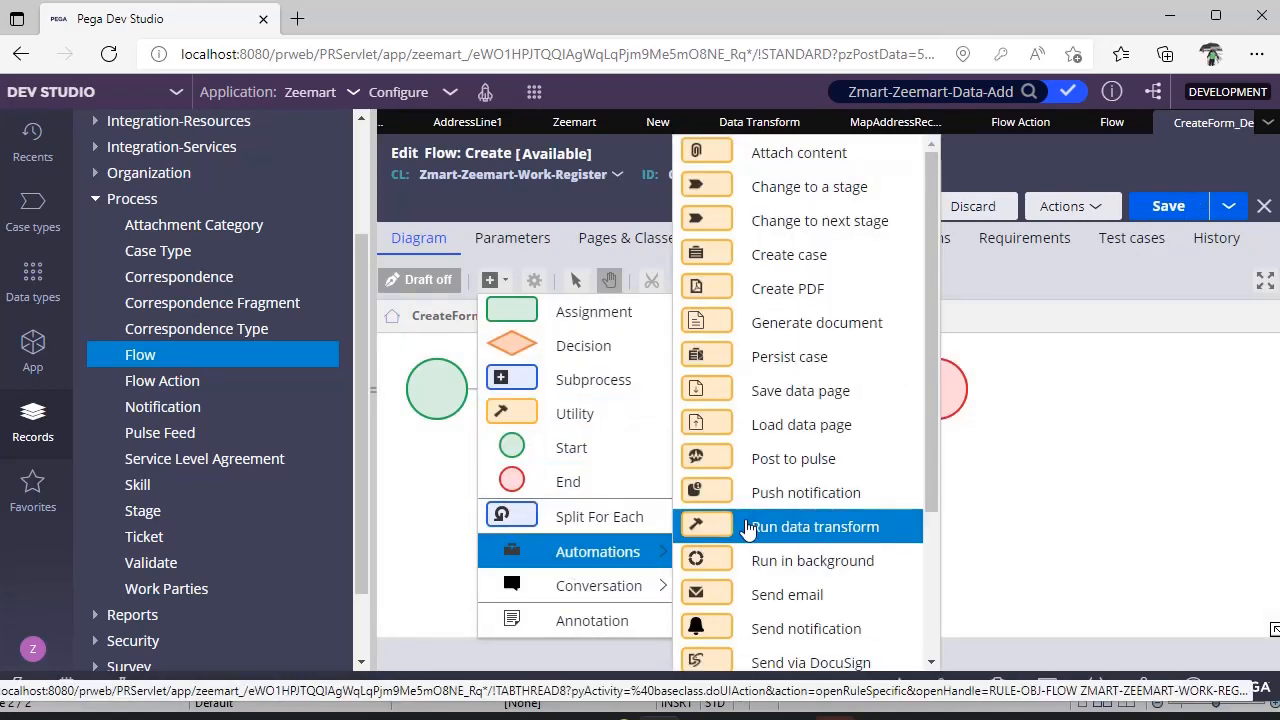
click(749, 526)
click(817, 478)
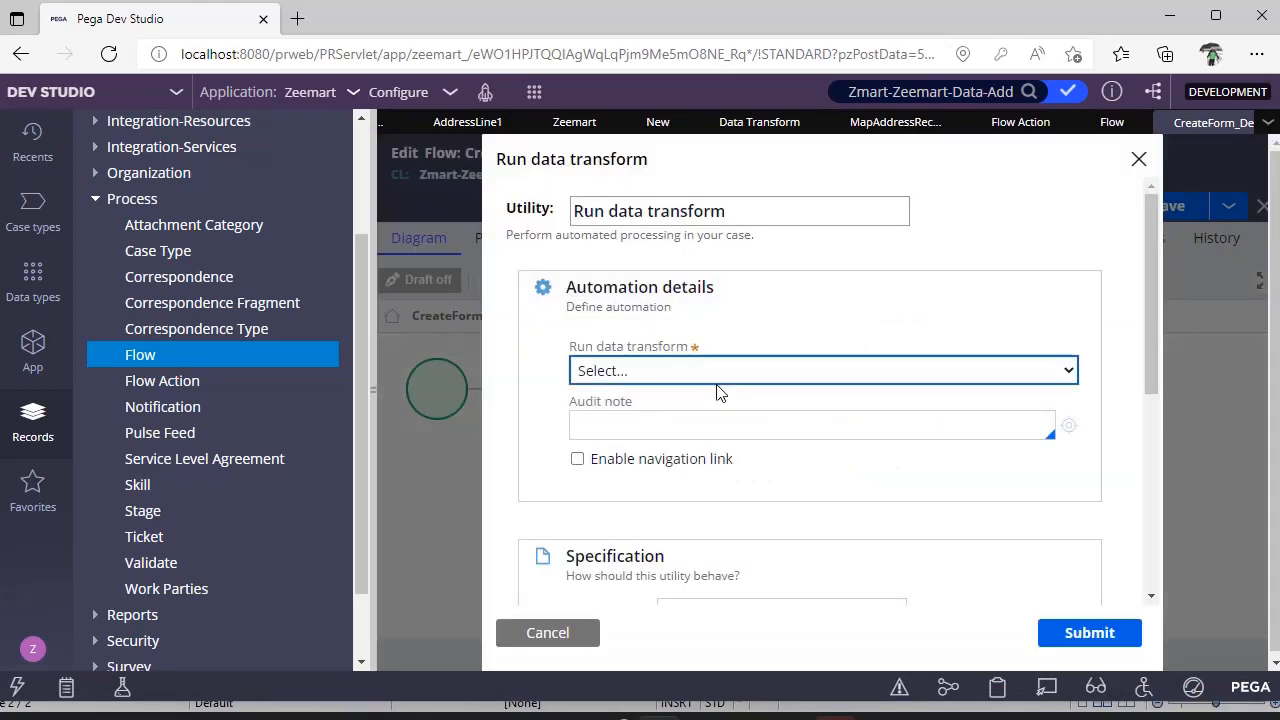
Check which data transforms the Run data transform shape offers, cancel its properties, and close the flow without saving.
click(657, 374)
click(657, 374)
click(657, 372)
click(657, 372)
click(668, 379)
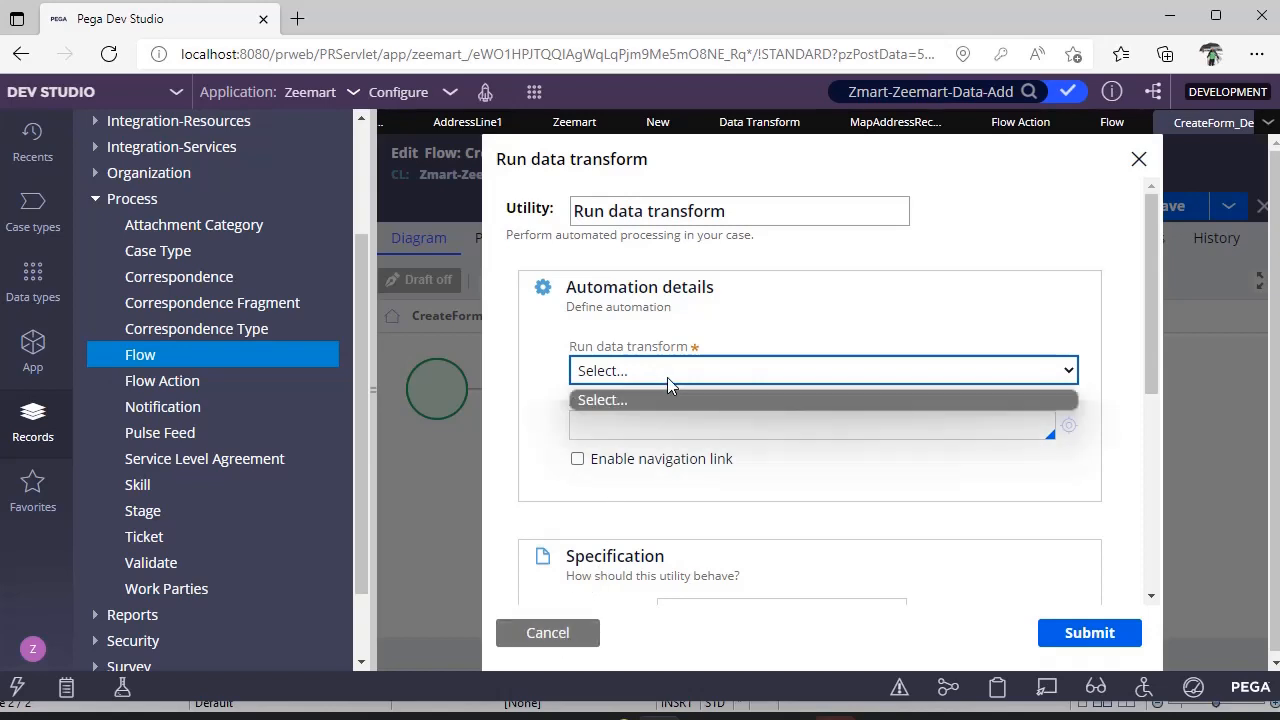
click(667, 377)
click(565, 633)
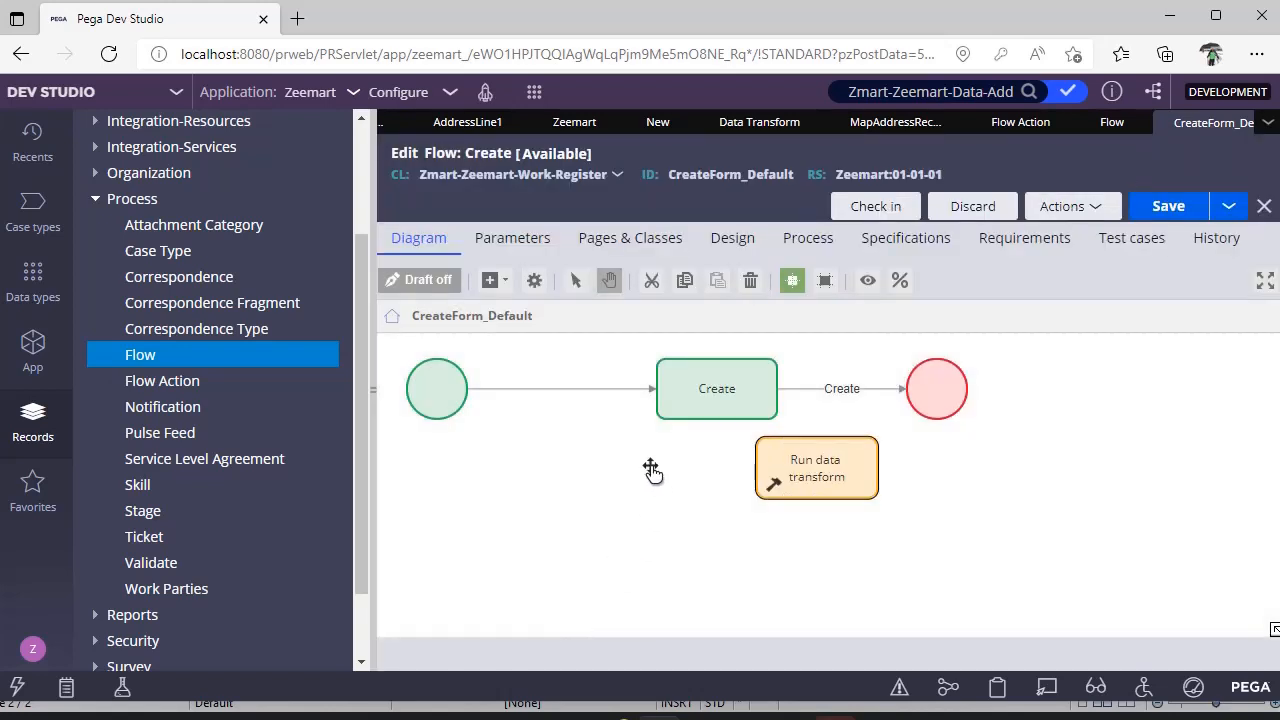
click(1264, 206)
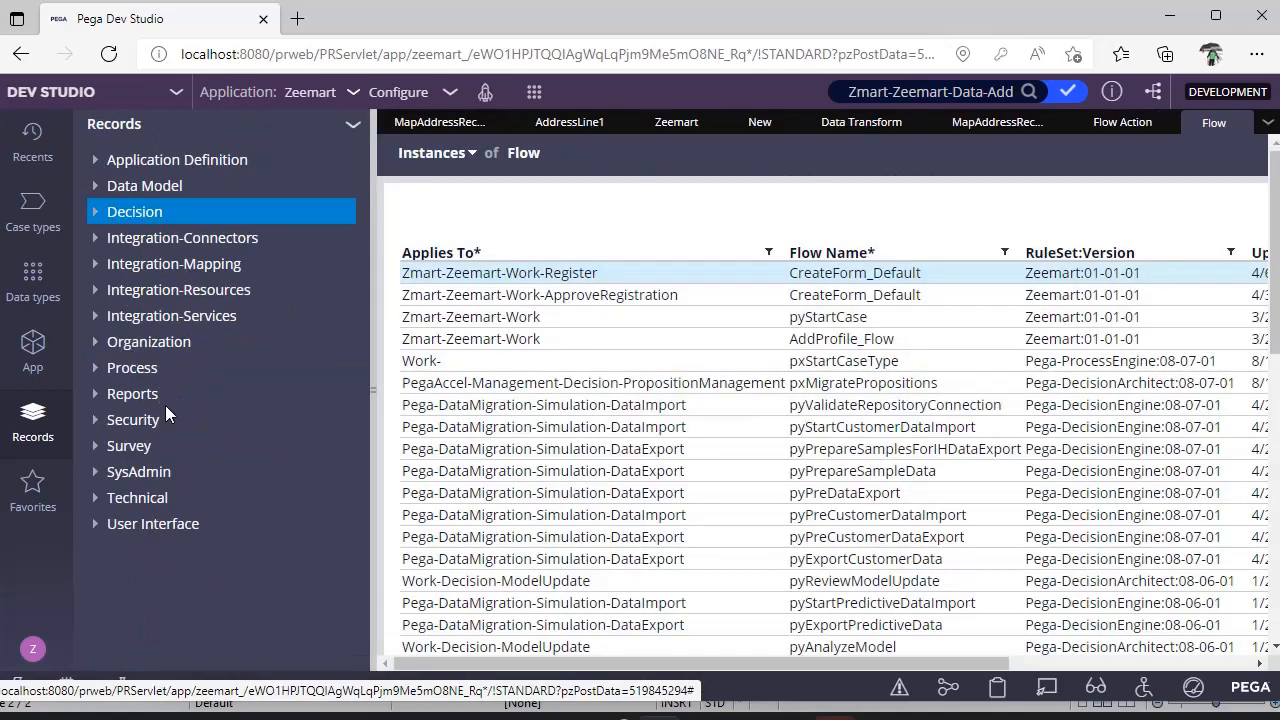
List the Activity instances from the Technical category and open the ActivityTest activity of Zmart-Zeemart-Work-Register.
click(132, 494)
scroll(158, 438, down, 3)
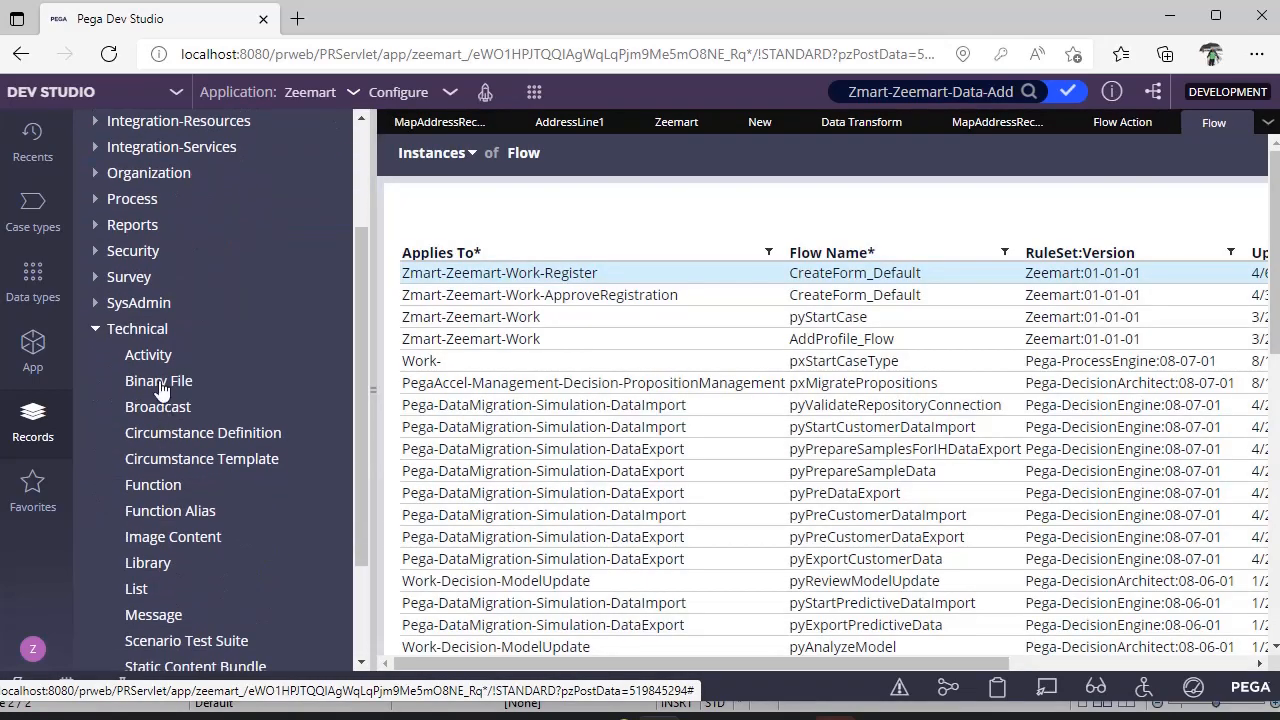
click(150, 356)
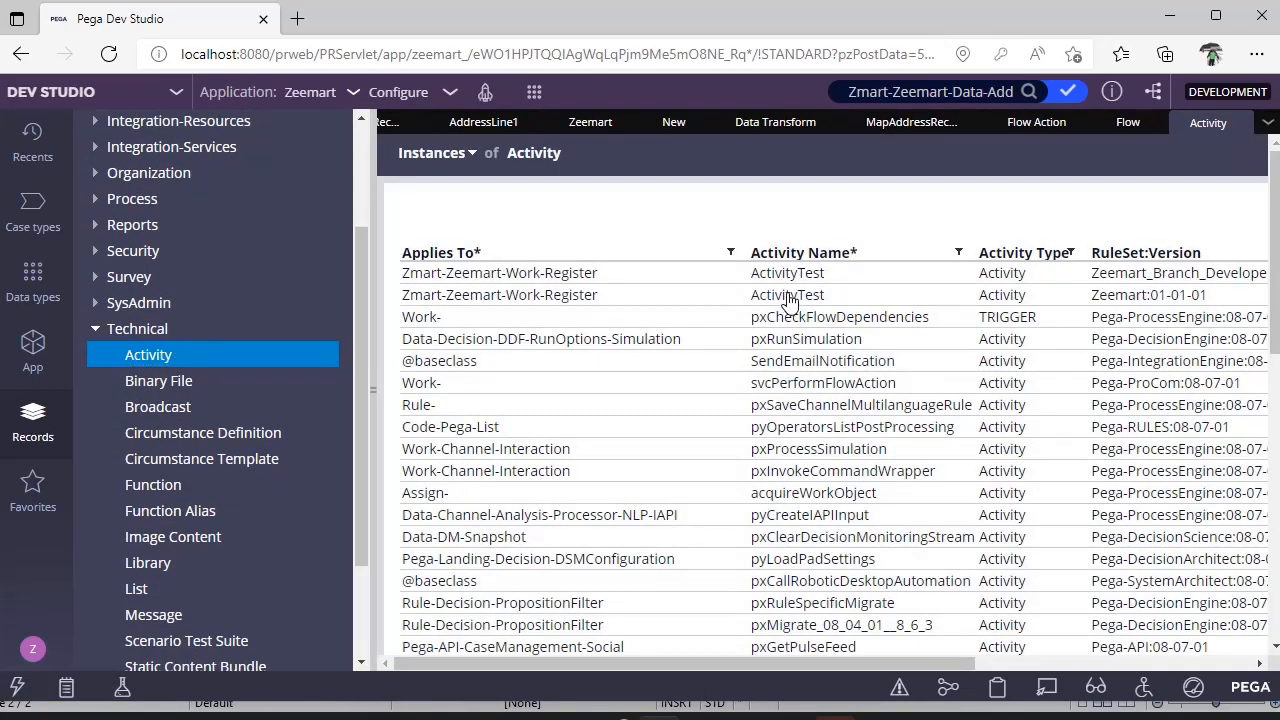
click(805, 295)
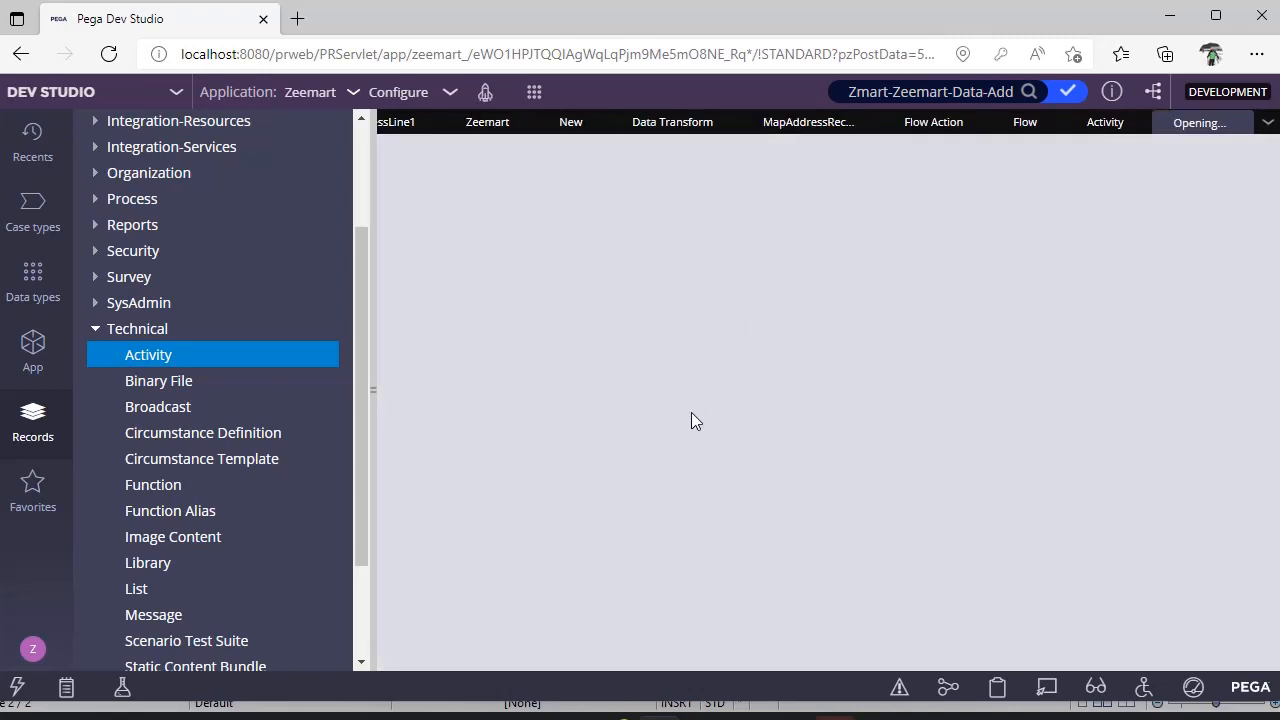
Set the first activity step's method to Apply-DataTransform and enable PassParameterPage in its method parameters.
click(700, 376)
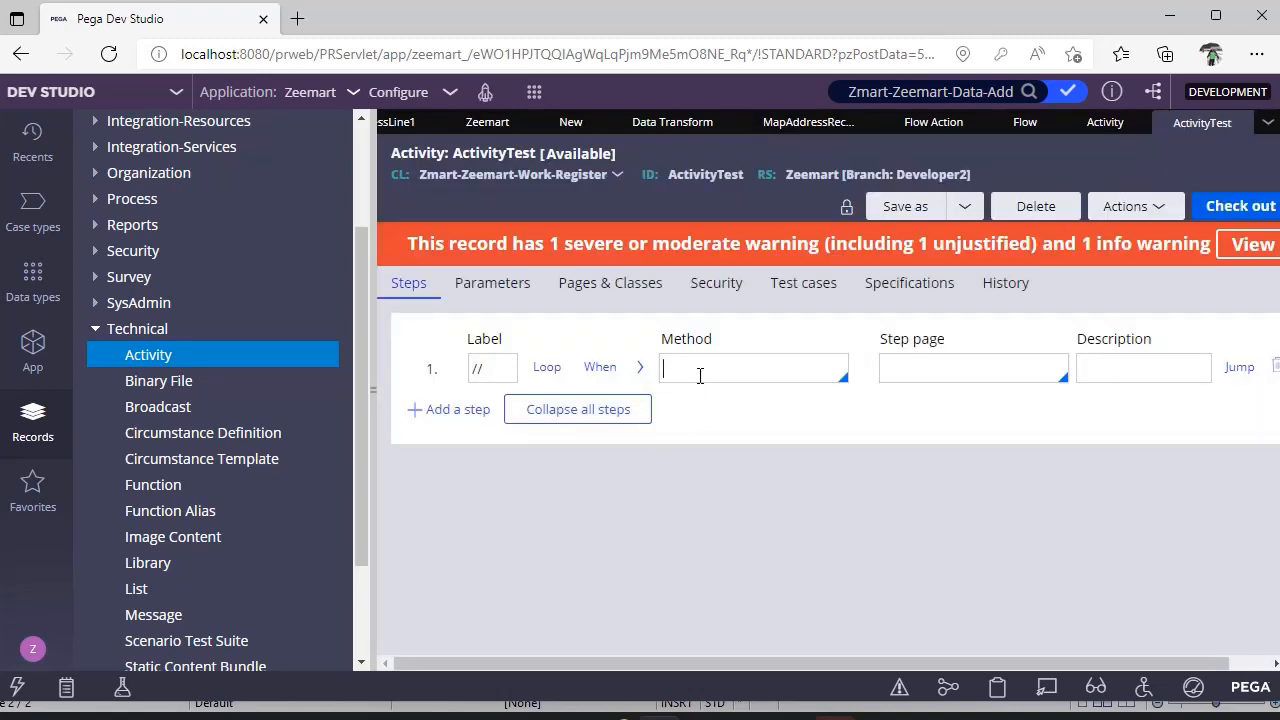
key(Down)
key(Down)
key(Down)
key(Down)
key(Down)
key(Down)
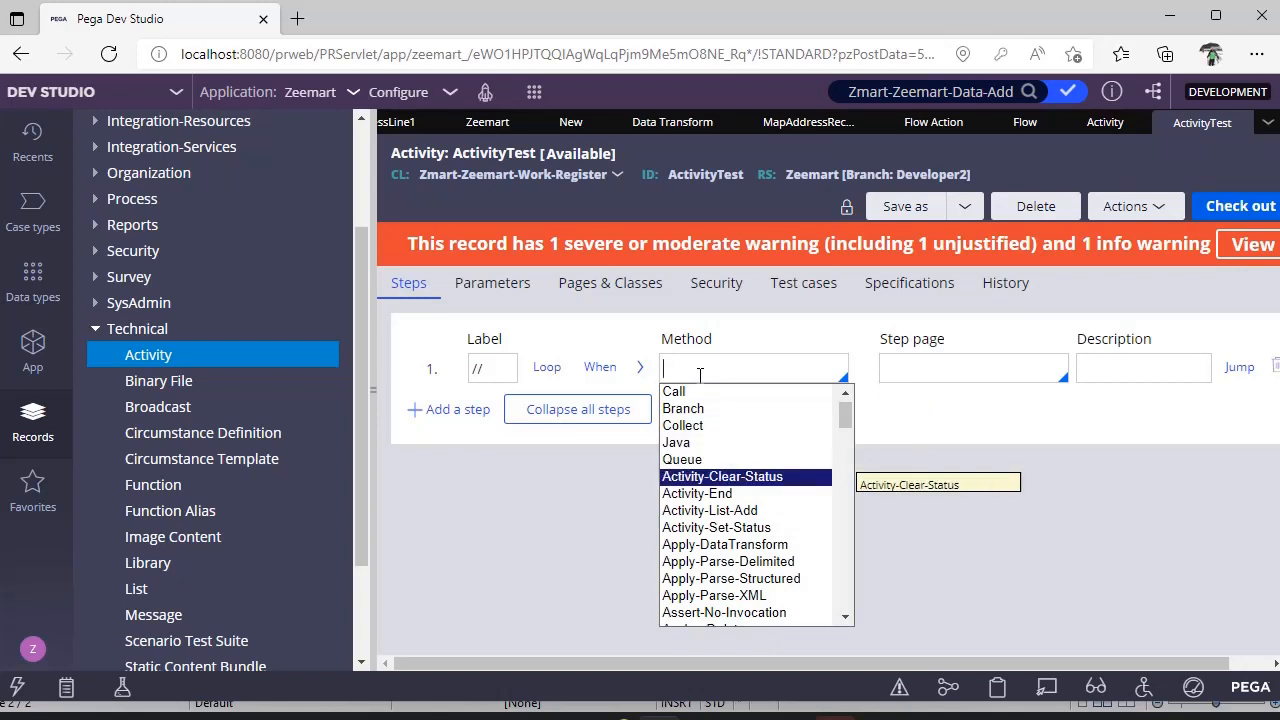
key(Down)
key(Down)
key(Down)
key(Down)
key(Return)
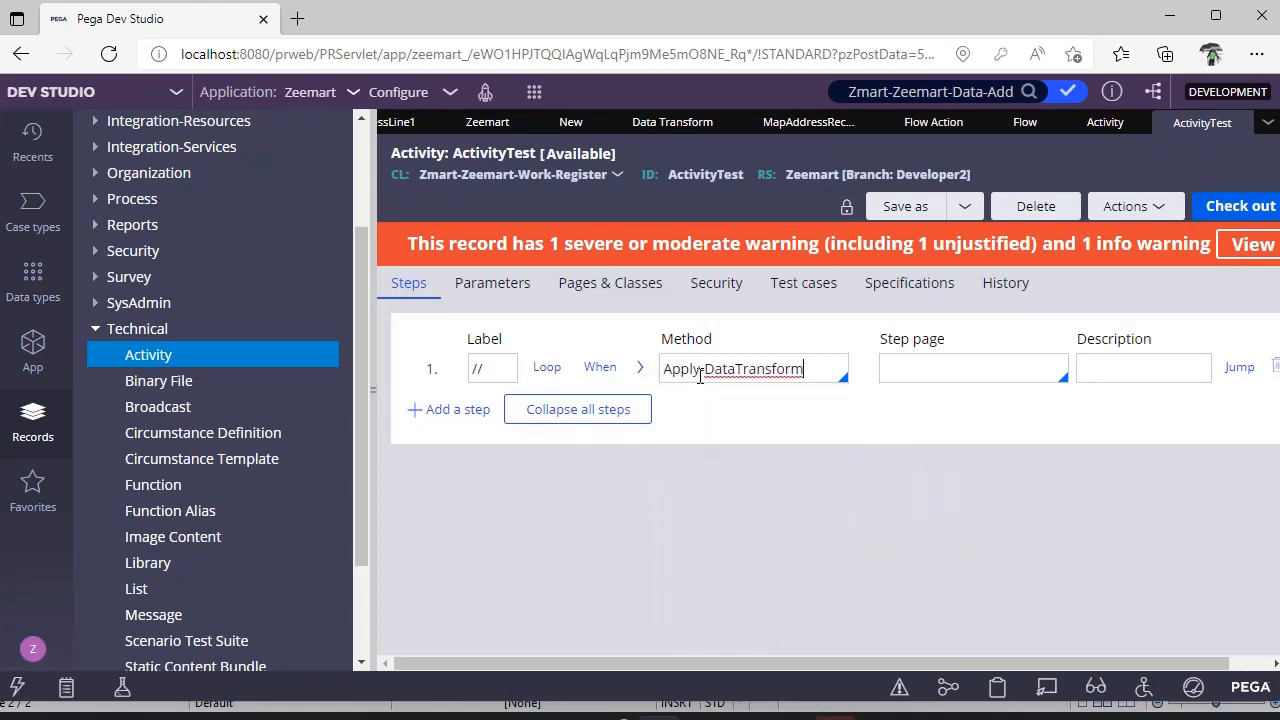
click(641, 376)
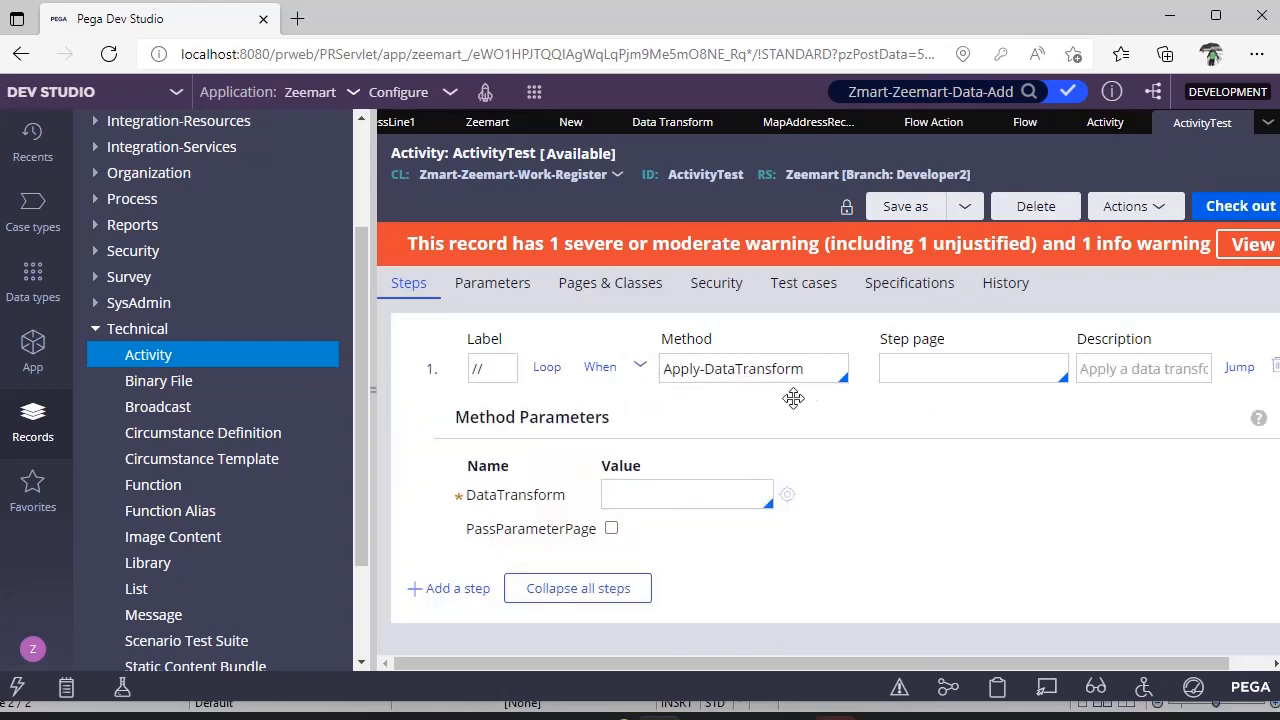
click(611, 530)
Open AddProfile_Flow from the Flow instances, examine the Capture Address Info connector's set properties options, and cancel its properties.
click(1027, 130)
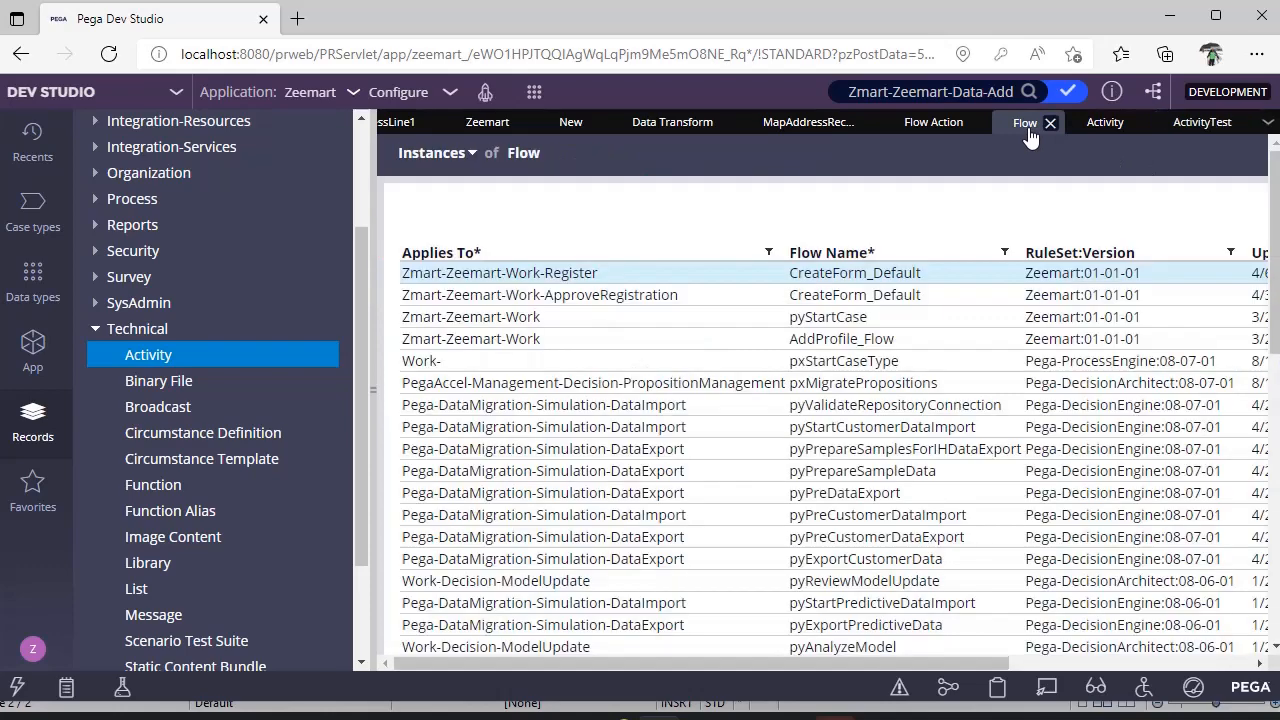
click(832, 274)
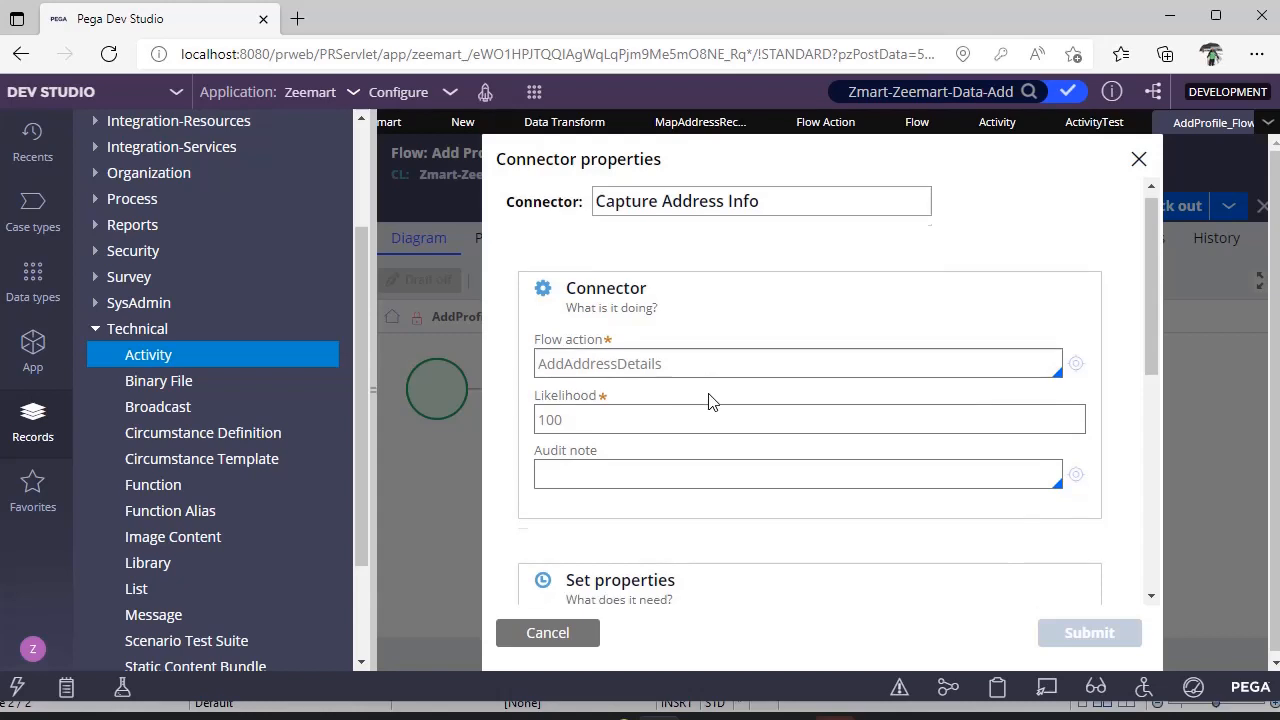
scroll(709, 400, down, 5)
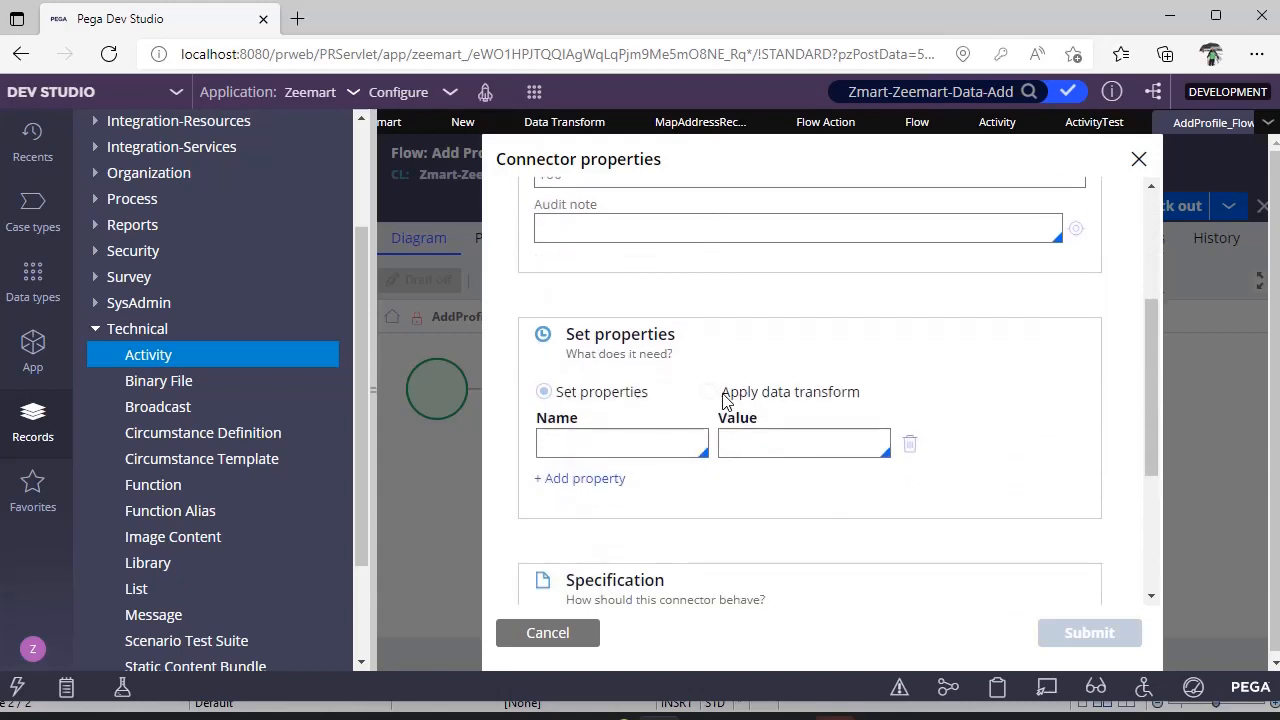
click(578, 634)
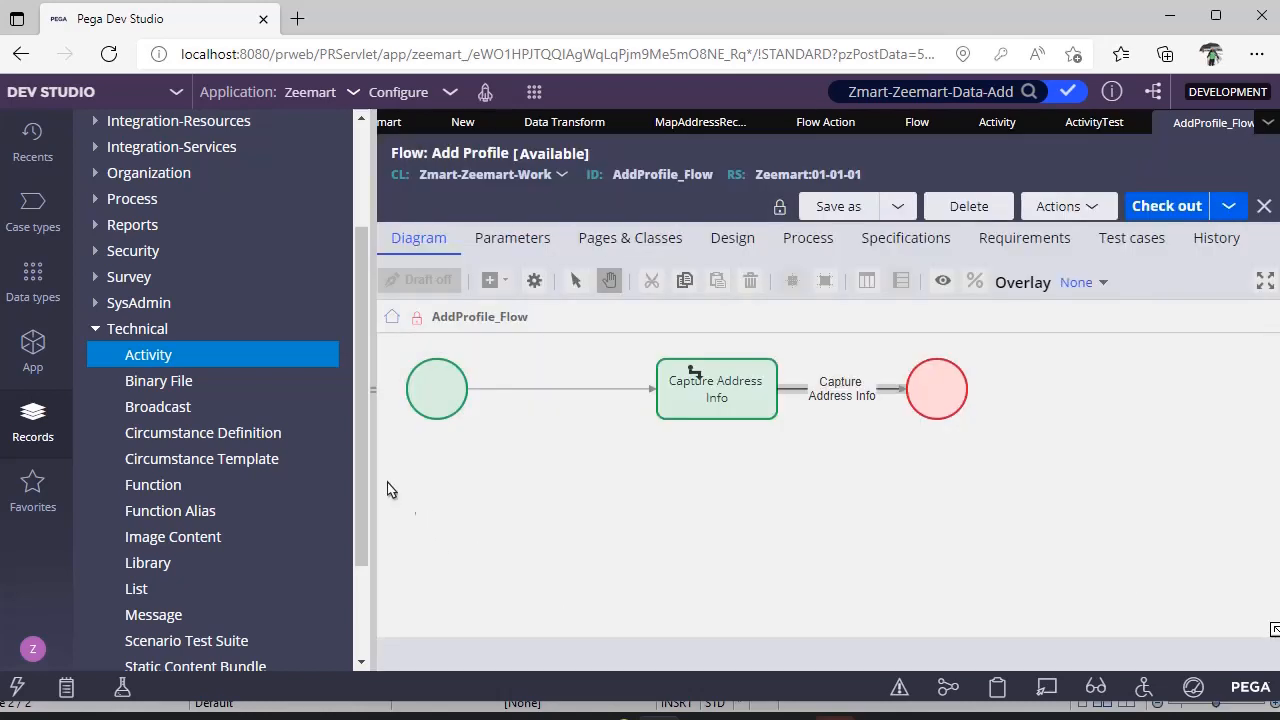
Collapse the records explorer and check out AddProfile_Flow for editing.
click(375, 474)
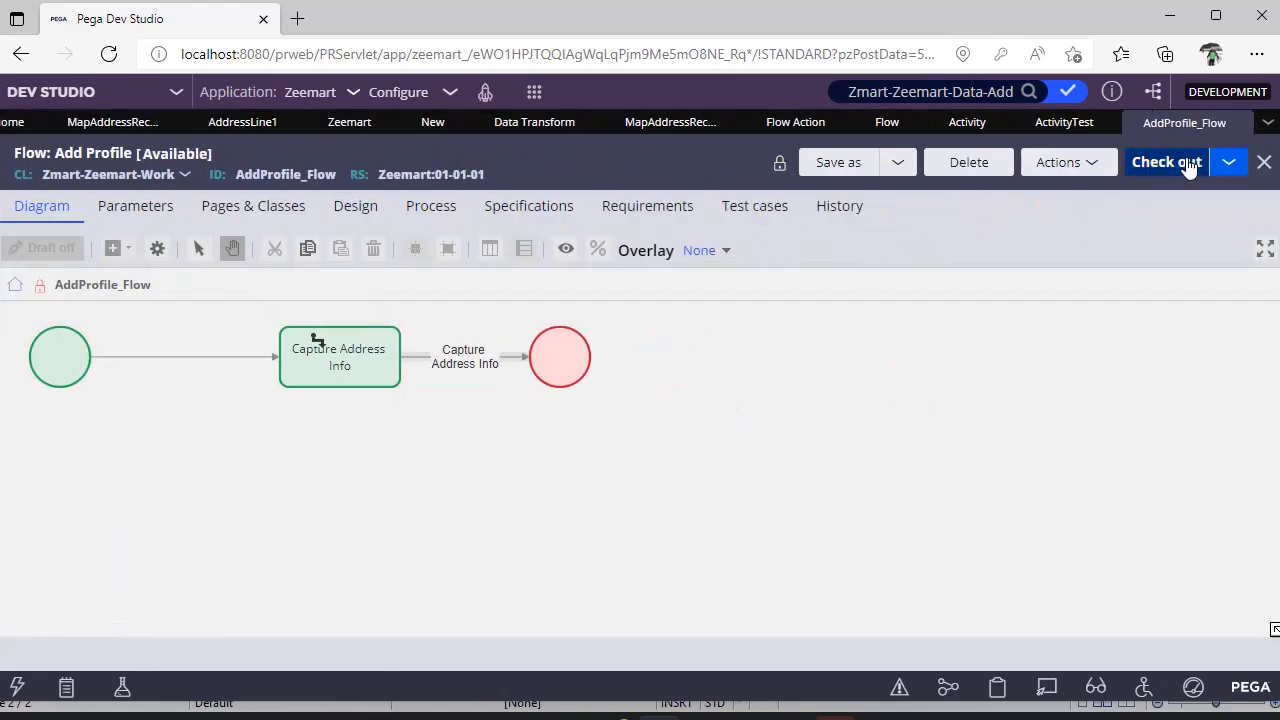
click(1166, 161)
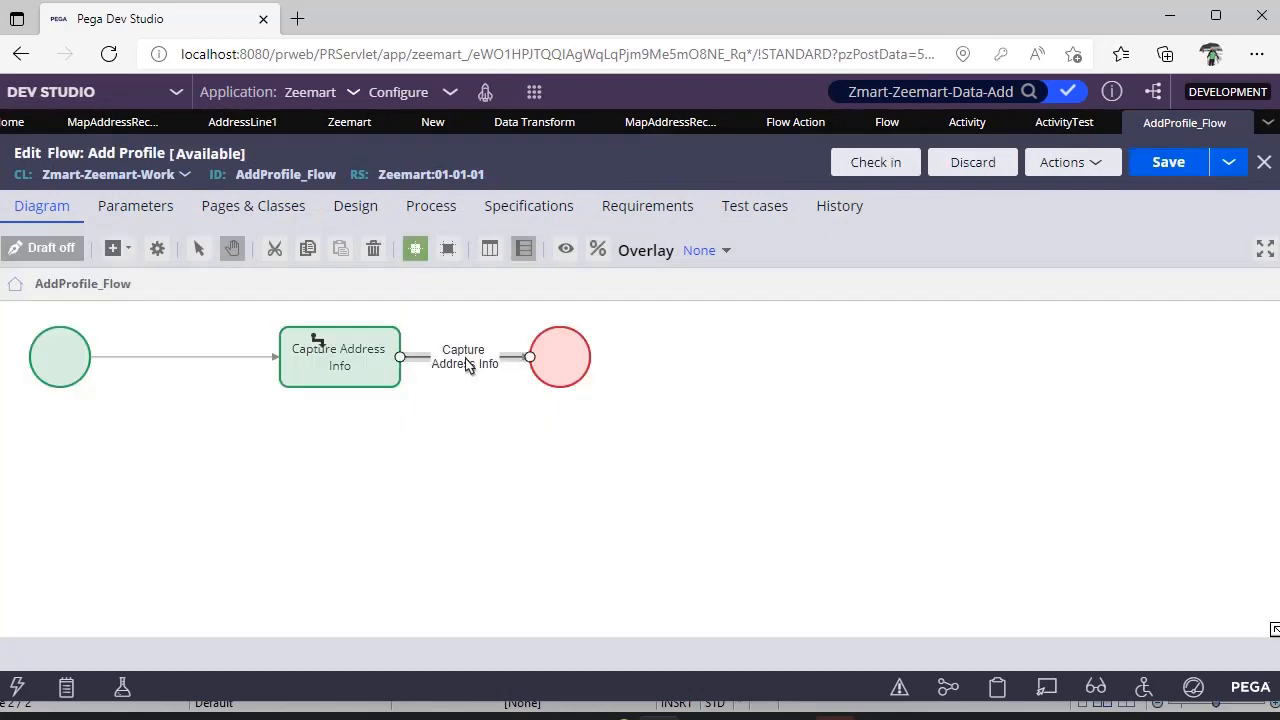
Try to set the Capture Address Info connector to apply the MapAddressRecords data transform.
double_click(465, 368)
scroll(557, 425, down, 3)
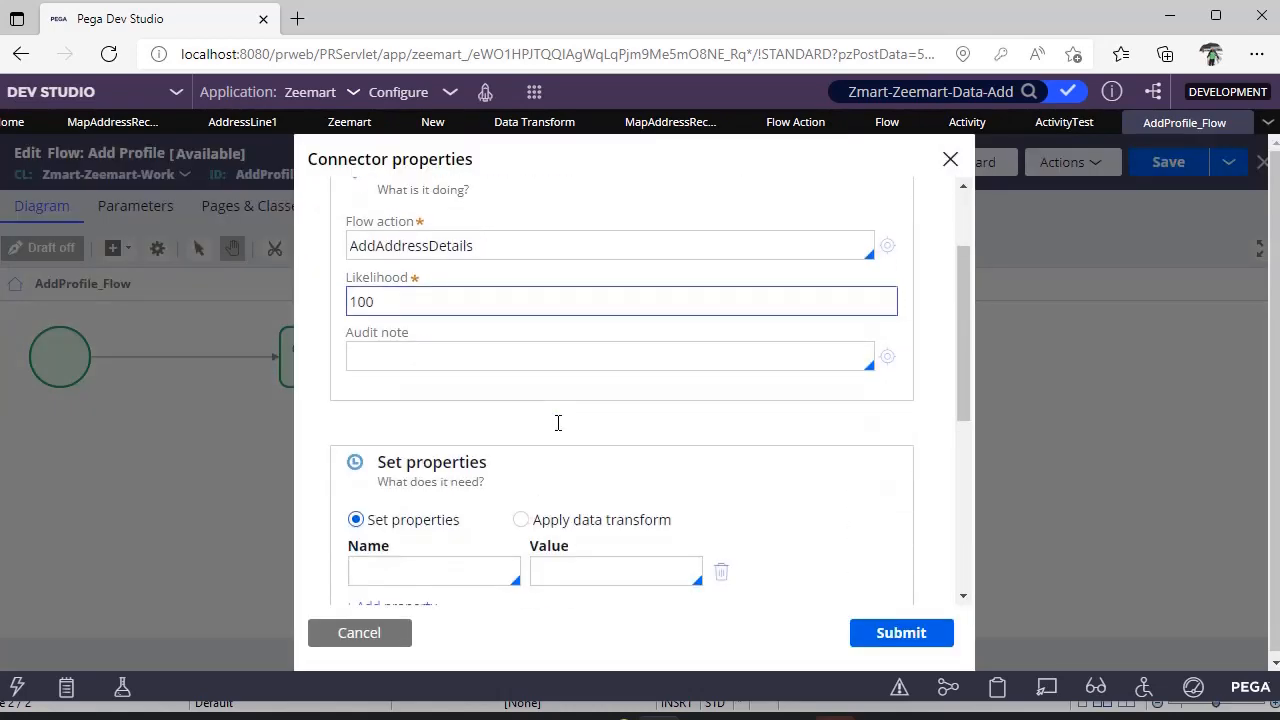
scroll(557, 430, down, 1)
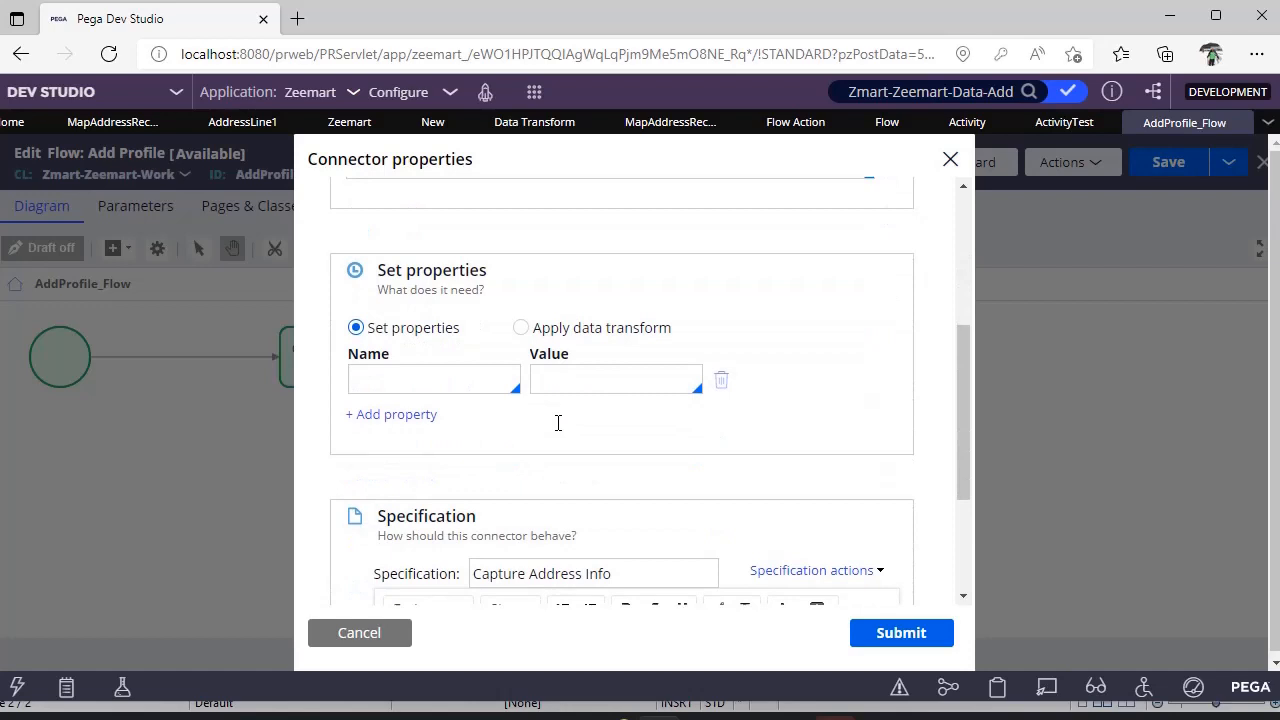
click(565, 330)
click(563, 356)
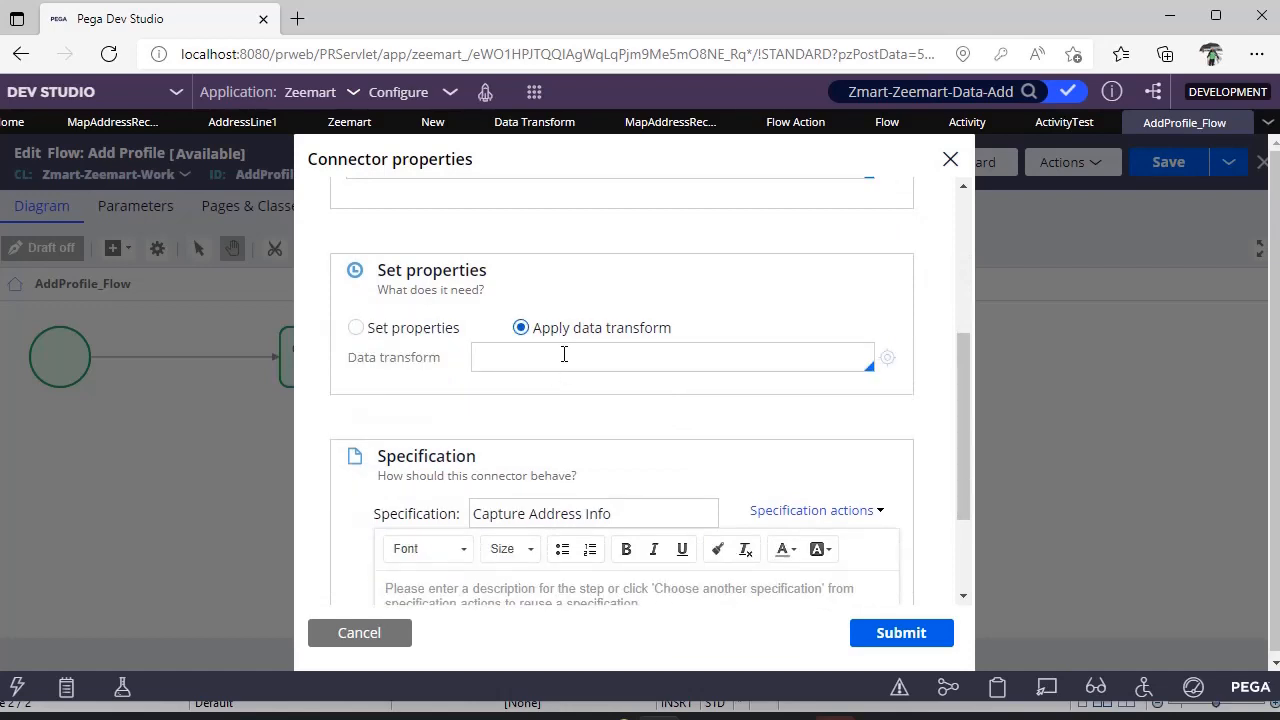
key(Down)
key(Return)
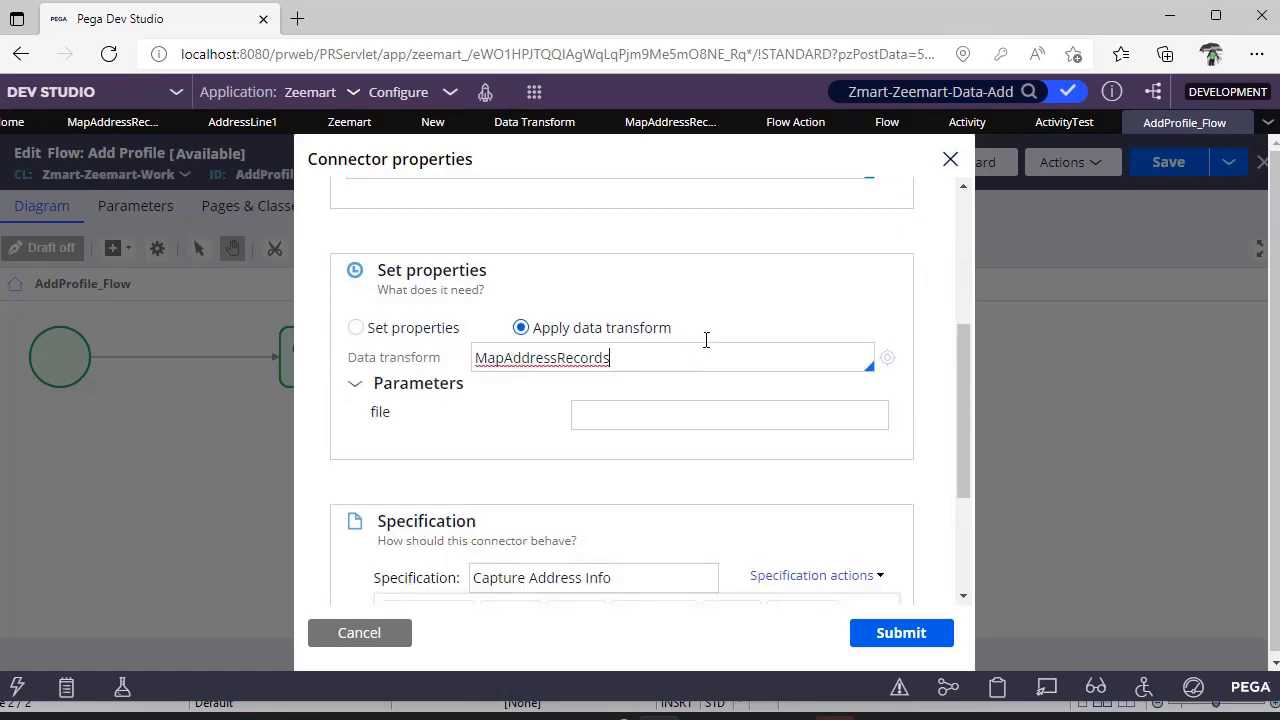
Compare the connector's Set properties option with Apply data transform, and cancel the connector properties.
click(437, 330)
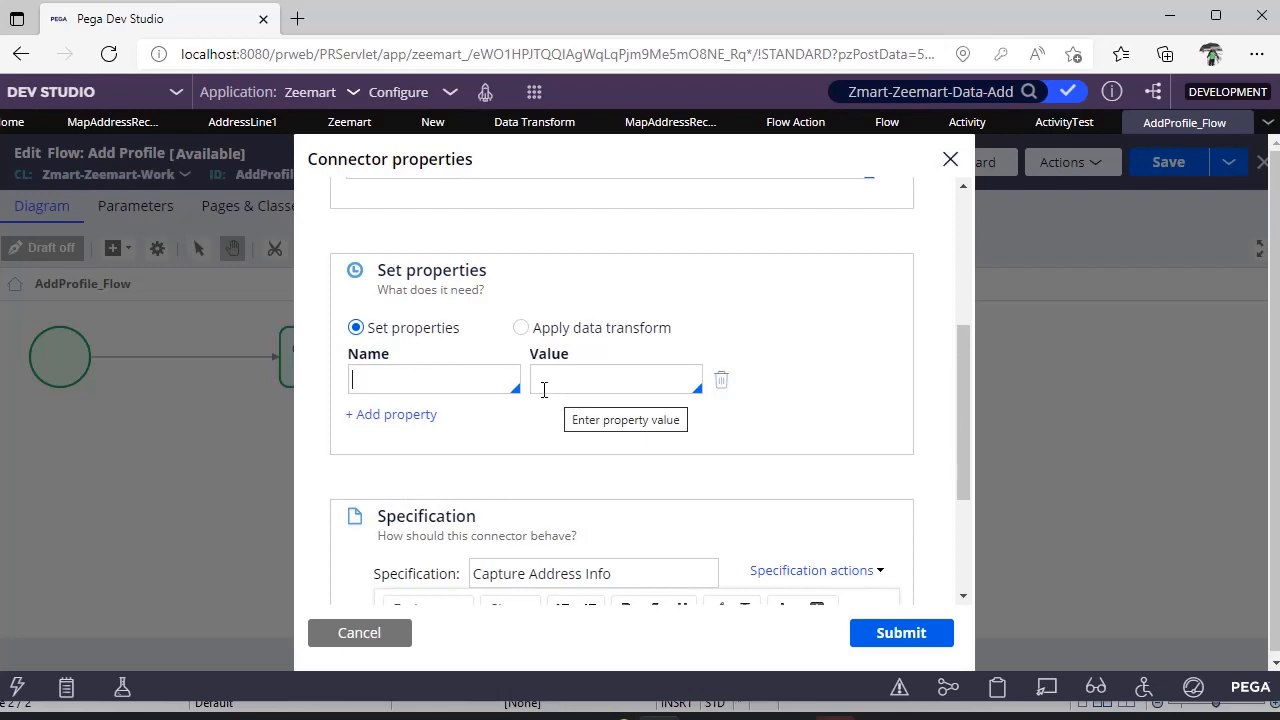
click(521, 328)
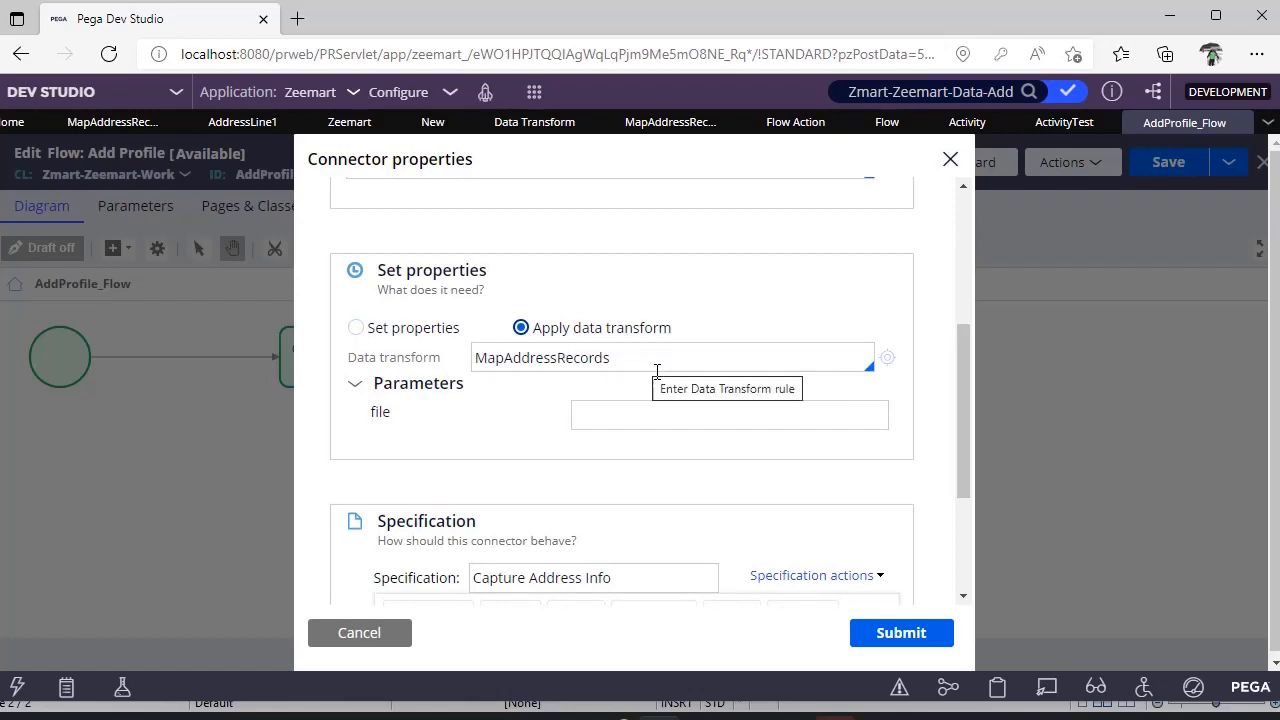
scroll(654, 417, down, 2)
click(336, 633)
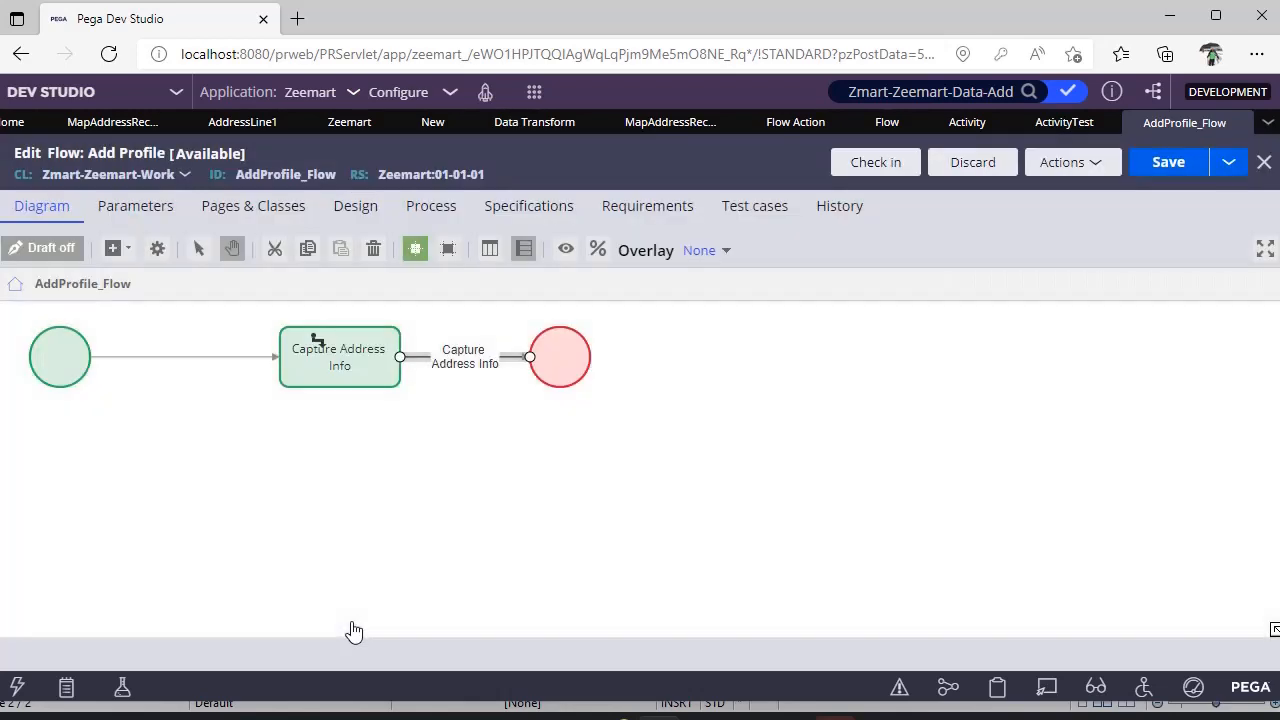
click(320, 352)
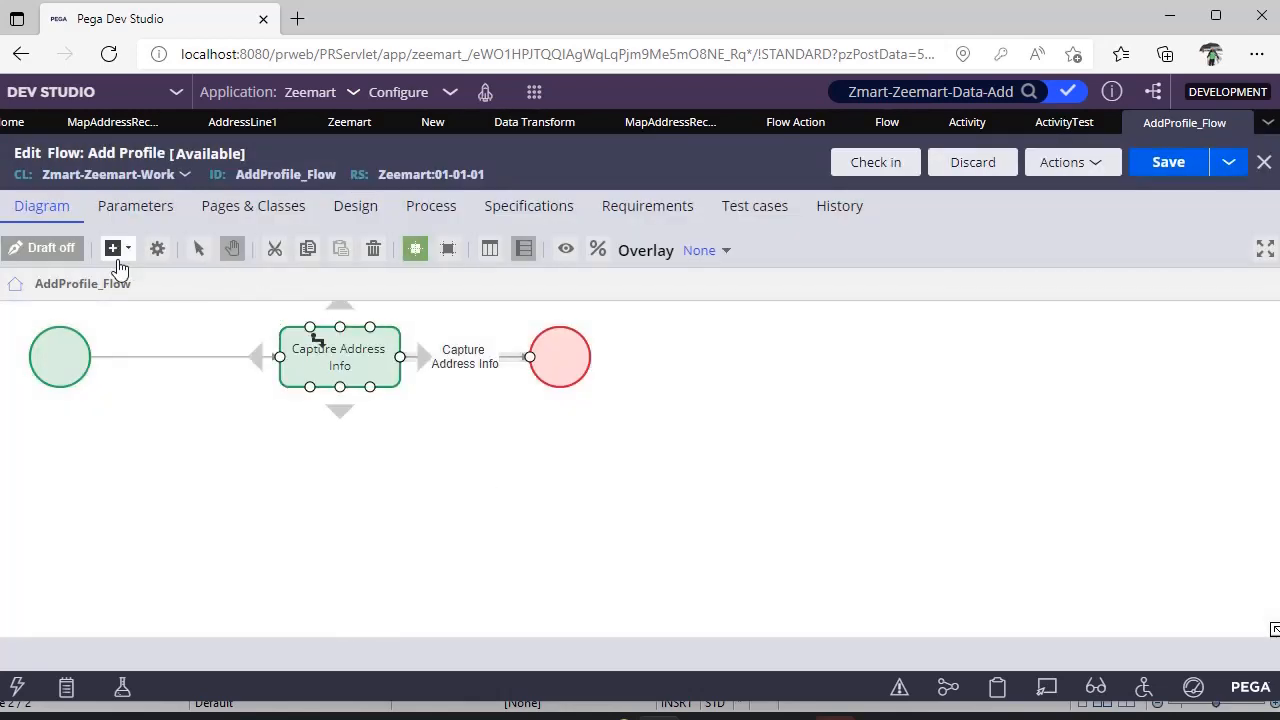
click(114, 248)
mouse_move(214, 486)
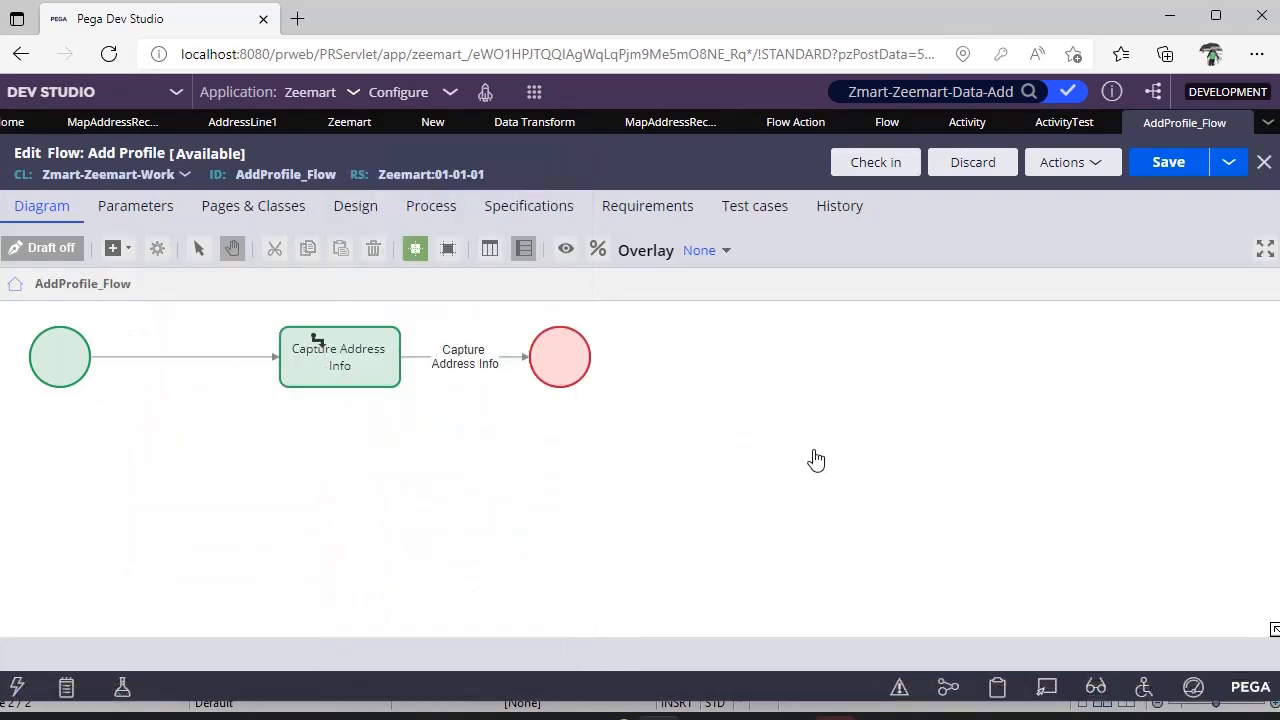
List the Data Page instances from the Data Model category, open D_ApproveRegistrationList, and collapse the explorer.
mouse_move(30, 425)
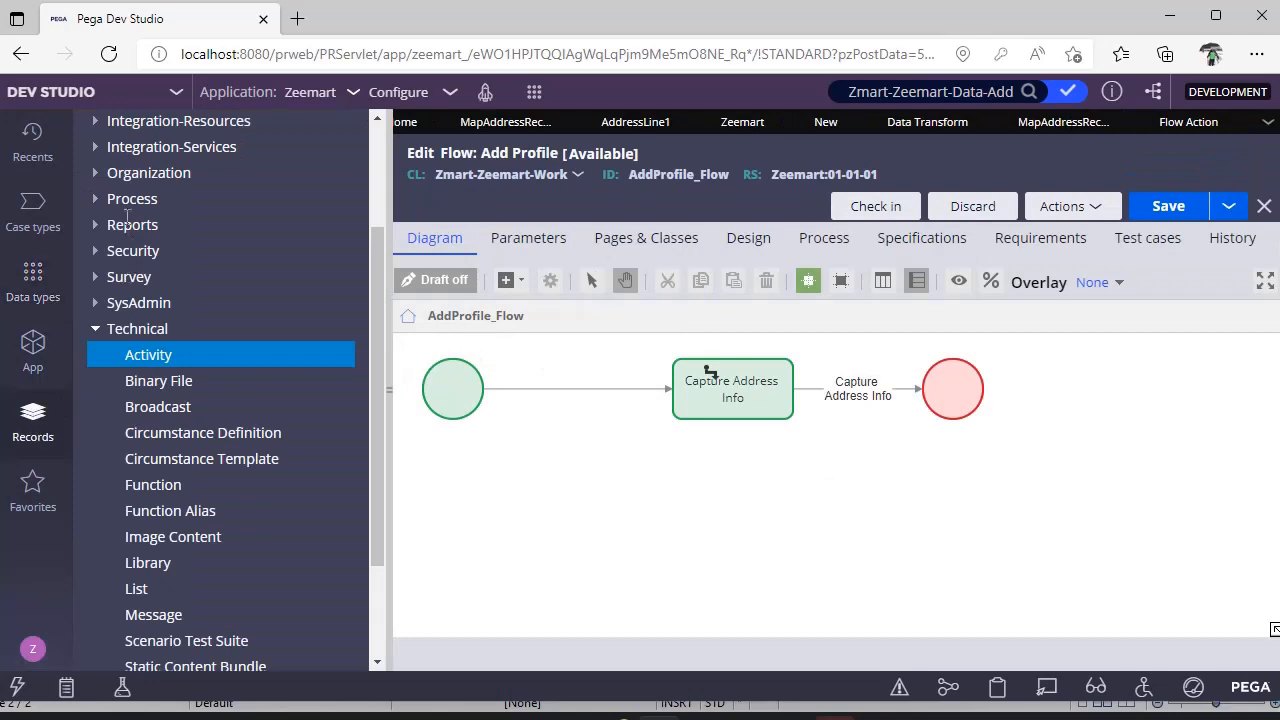
click(100, 188)
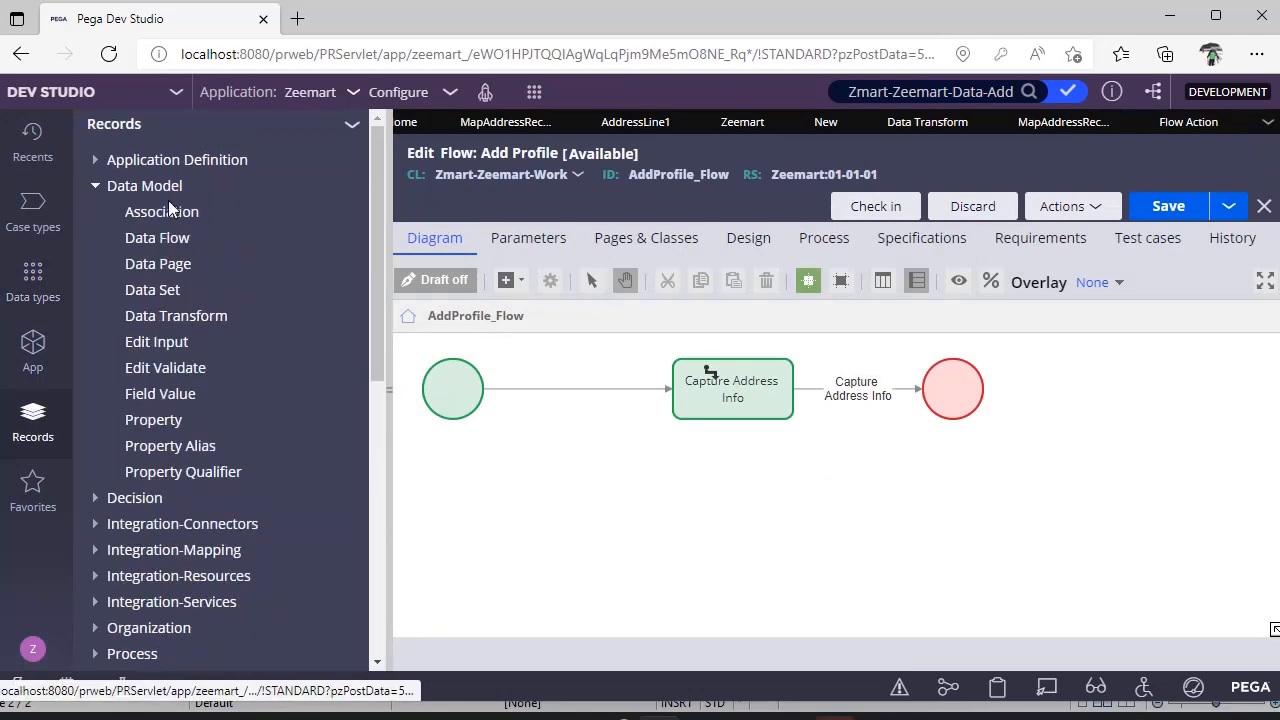
click(172, 274)
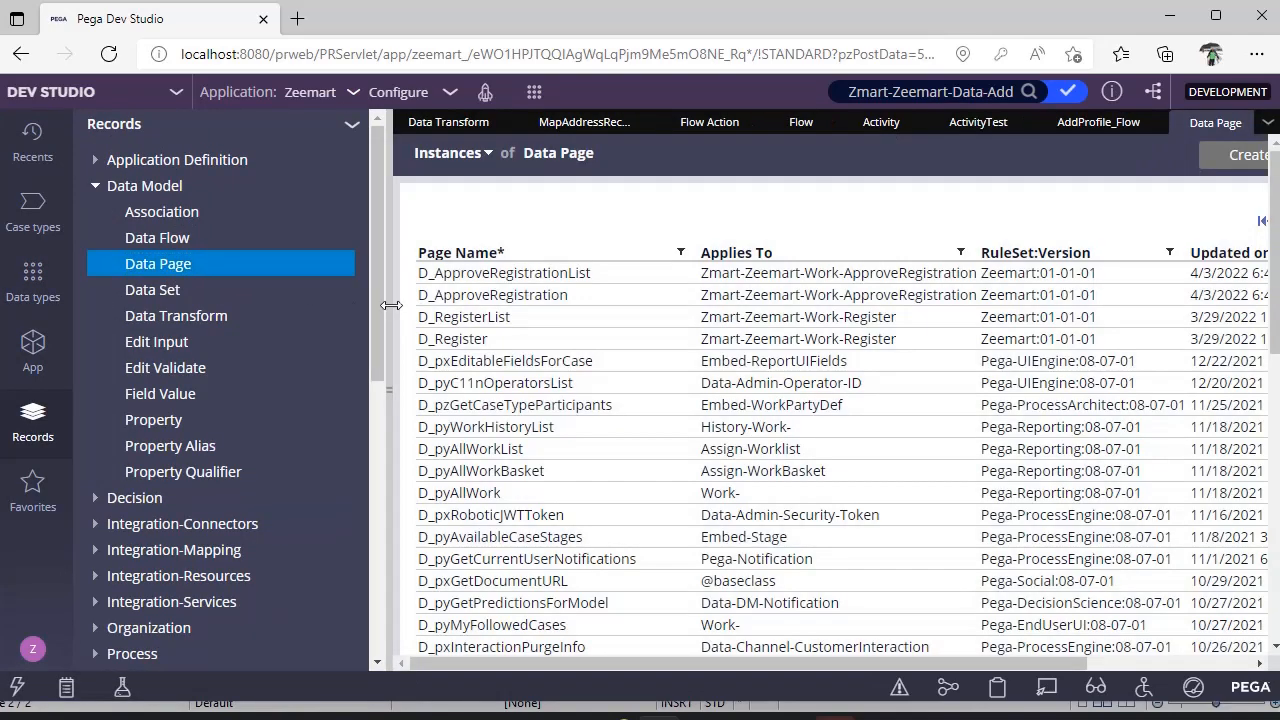
click(794, 279)
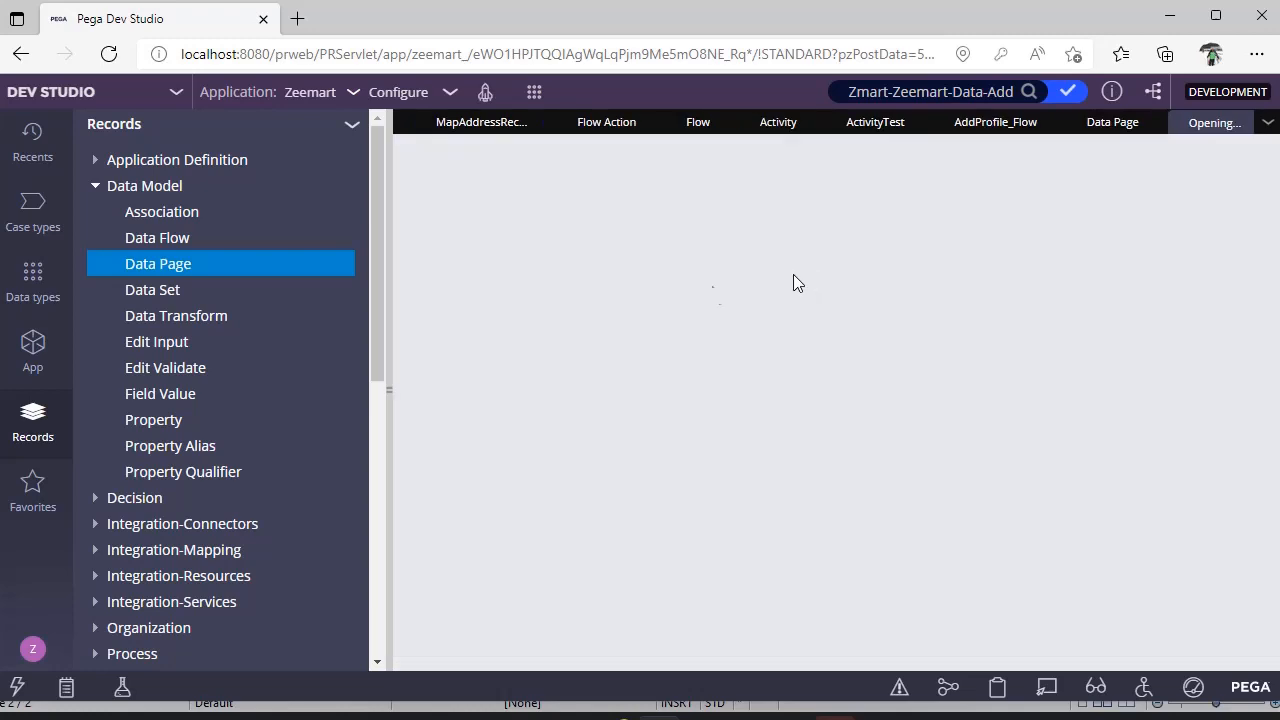
click(388, 349)
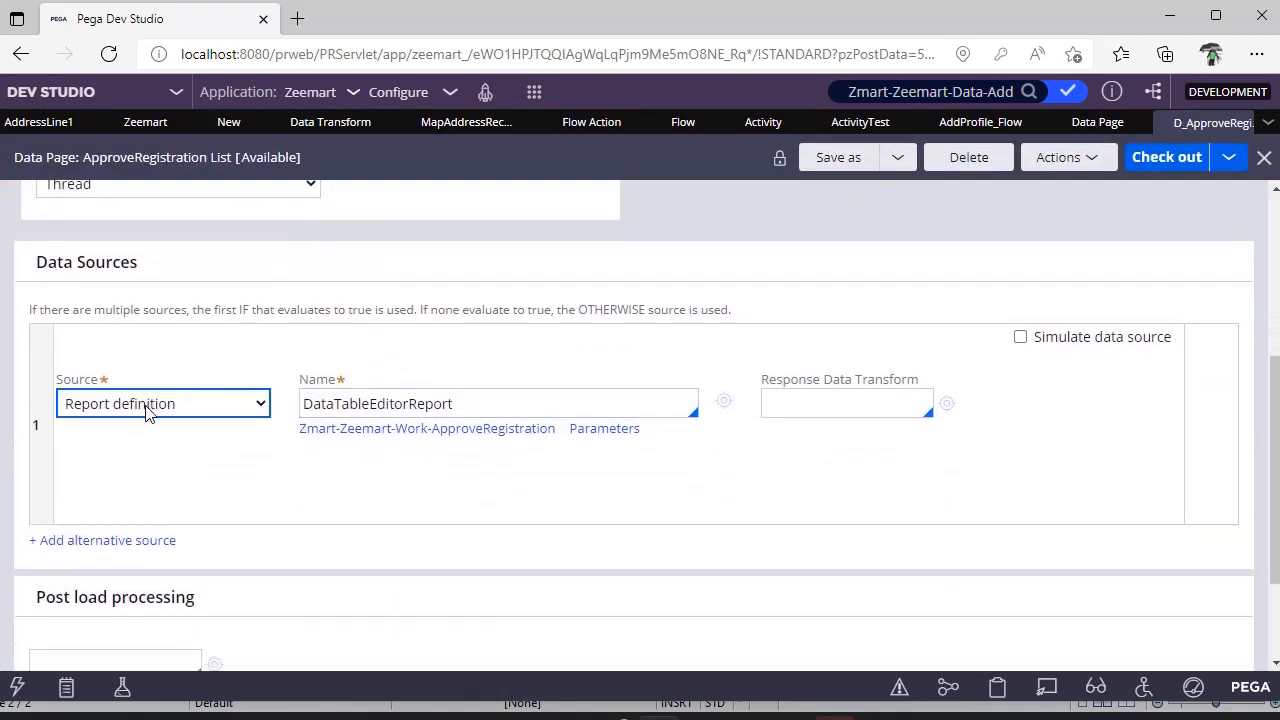
Set the data page's source to Data Transform with MapAddressDetails as the data transform name.
click(145, 403)
click(137, 455)
click(367, 451)
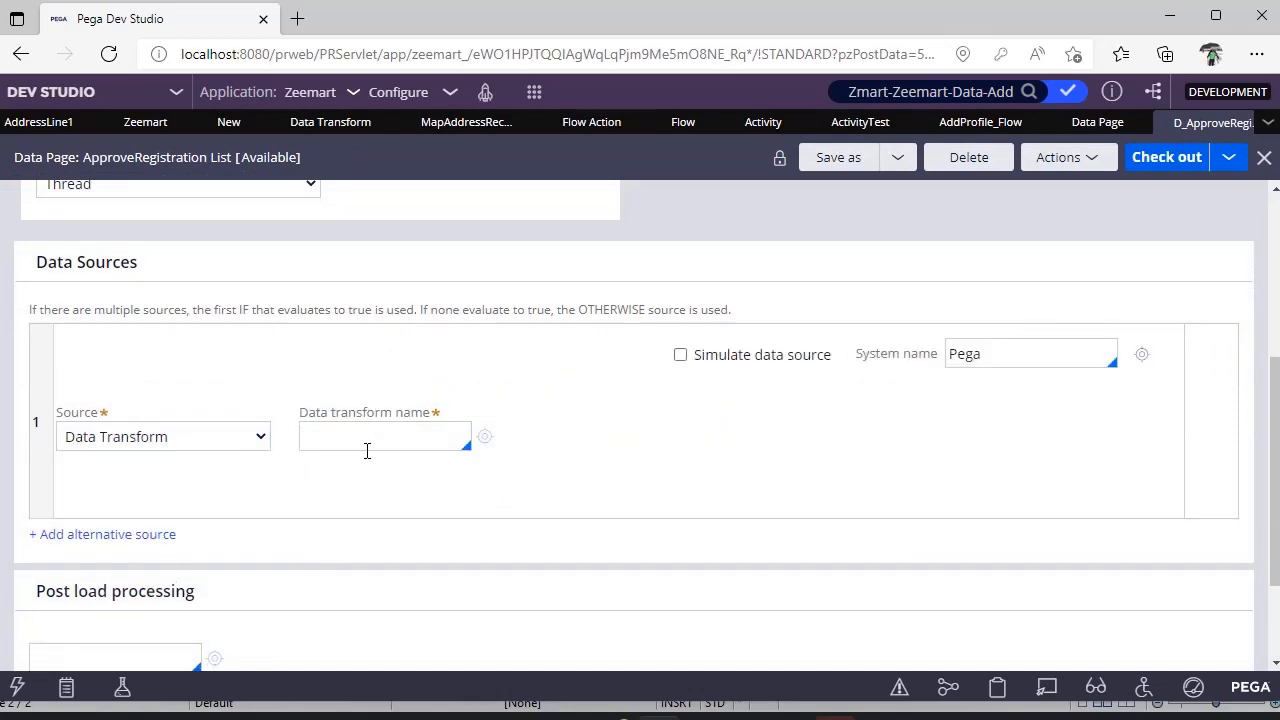
key(Down)
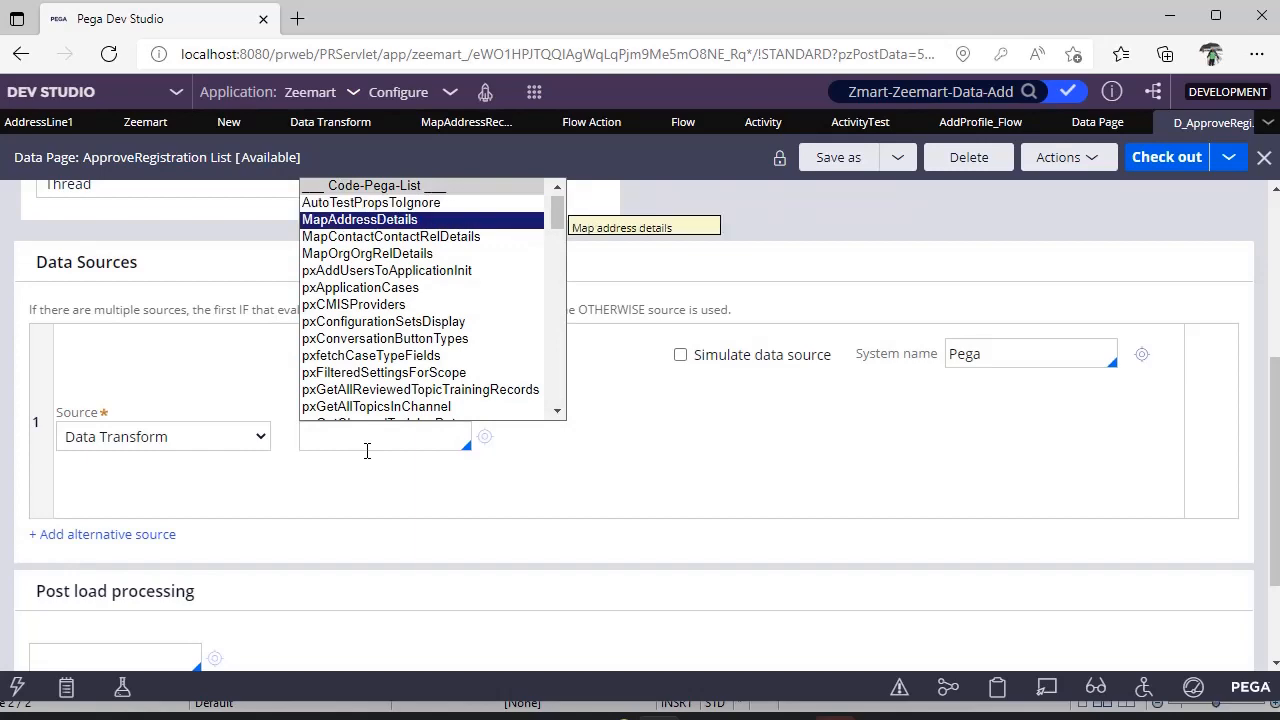
key(Return)
Enable passing the current parameter page for MapAddressDetails, review the post load processing section, and close the data page without saving.
click(342, 463)
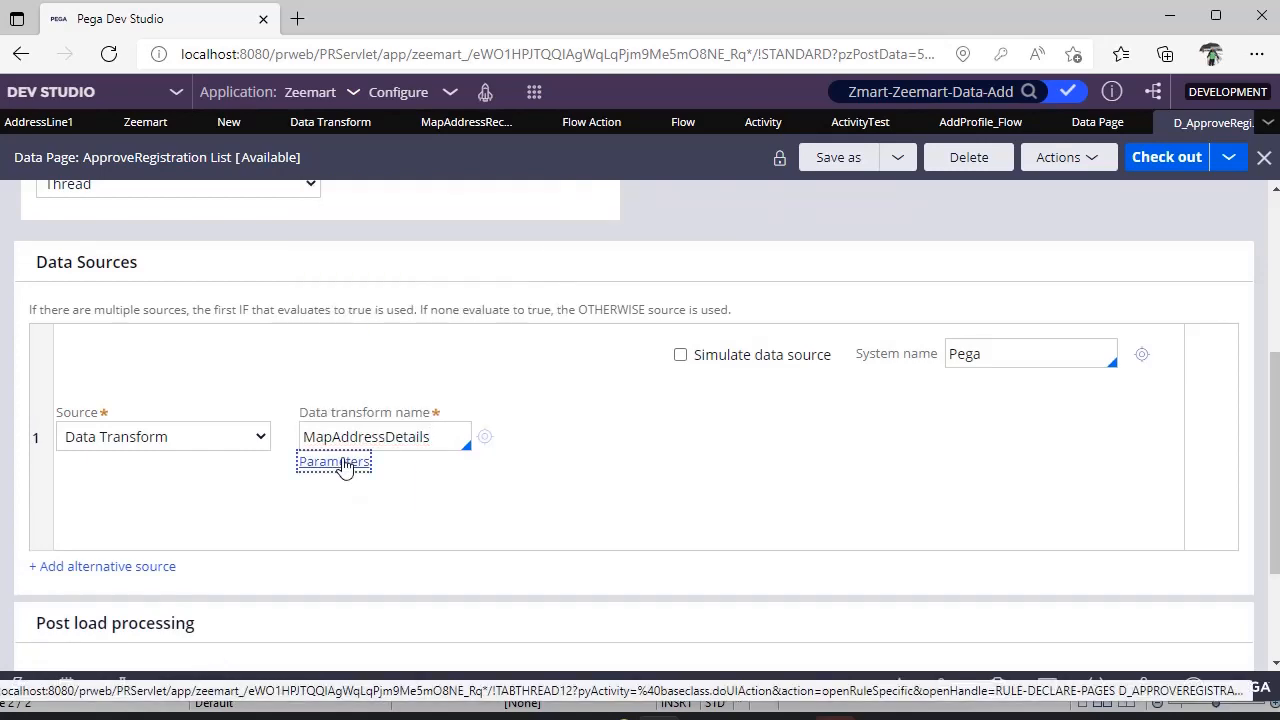
click(351, 371)
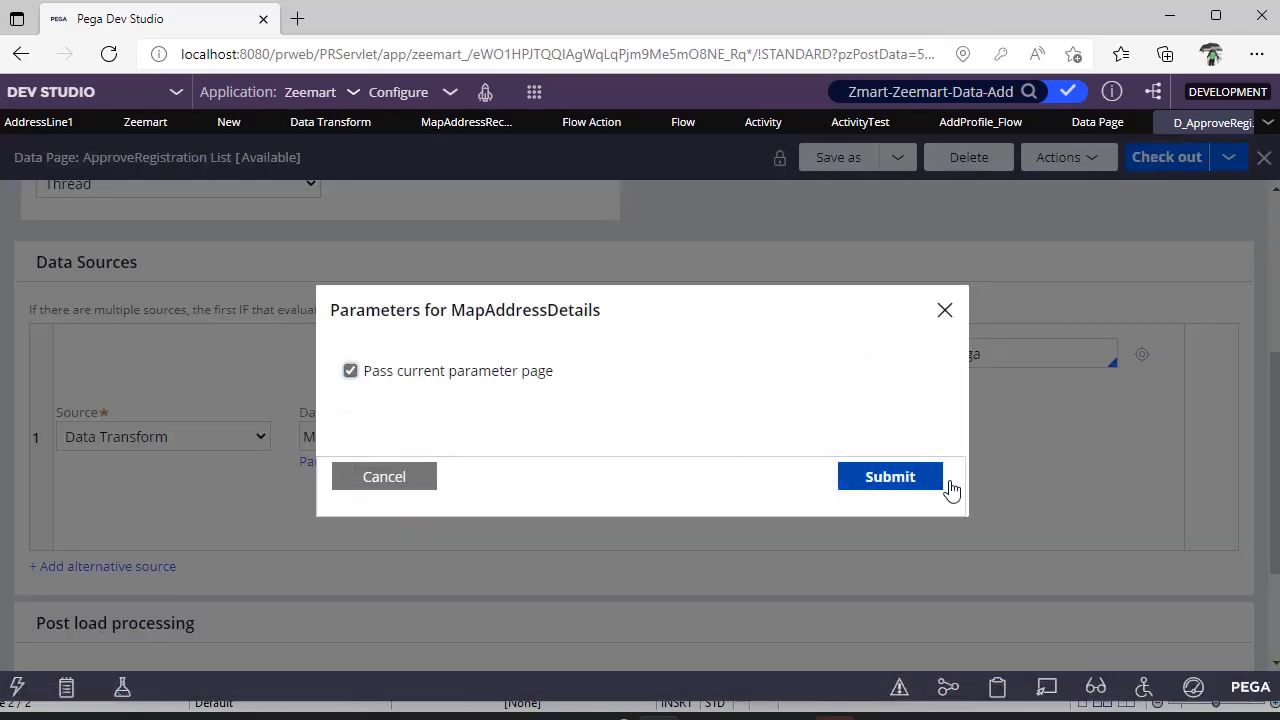
click(938, 486)
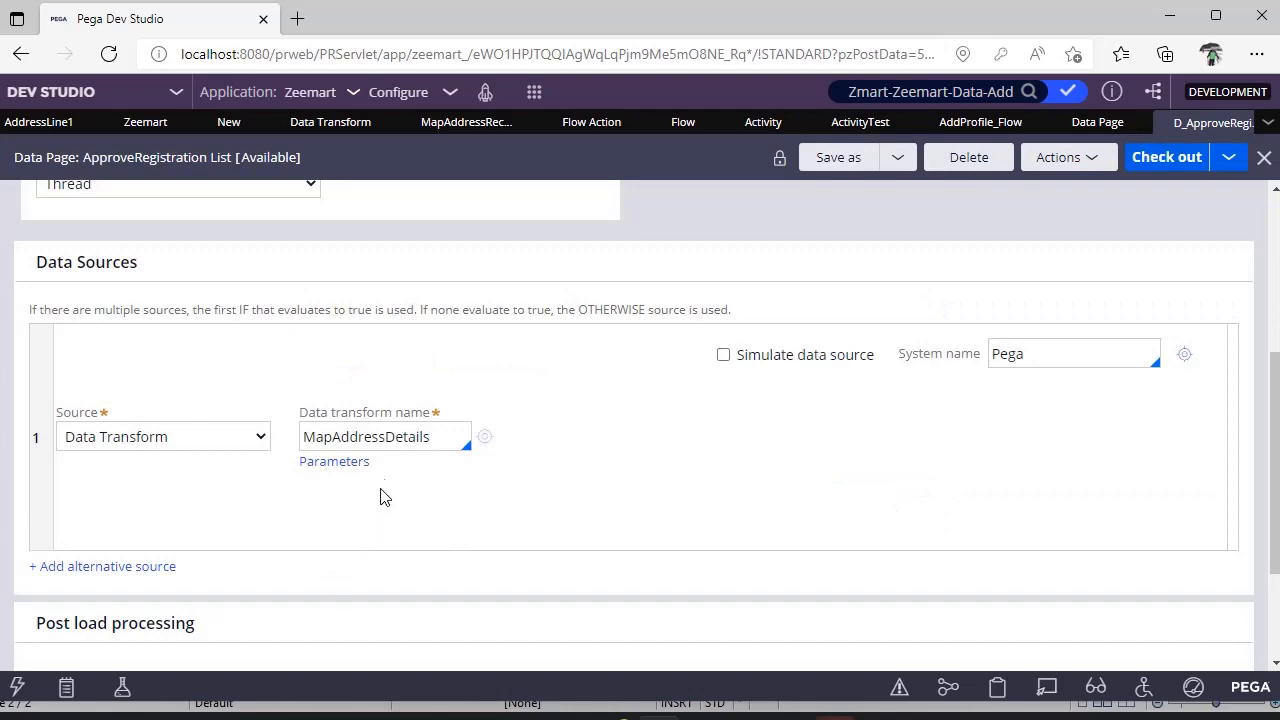
scroll(400, 505, down, 2)
scroll(402, 506, up, 6)
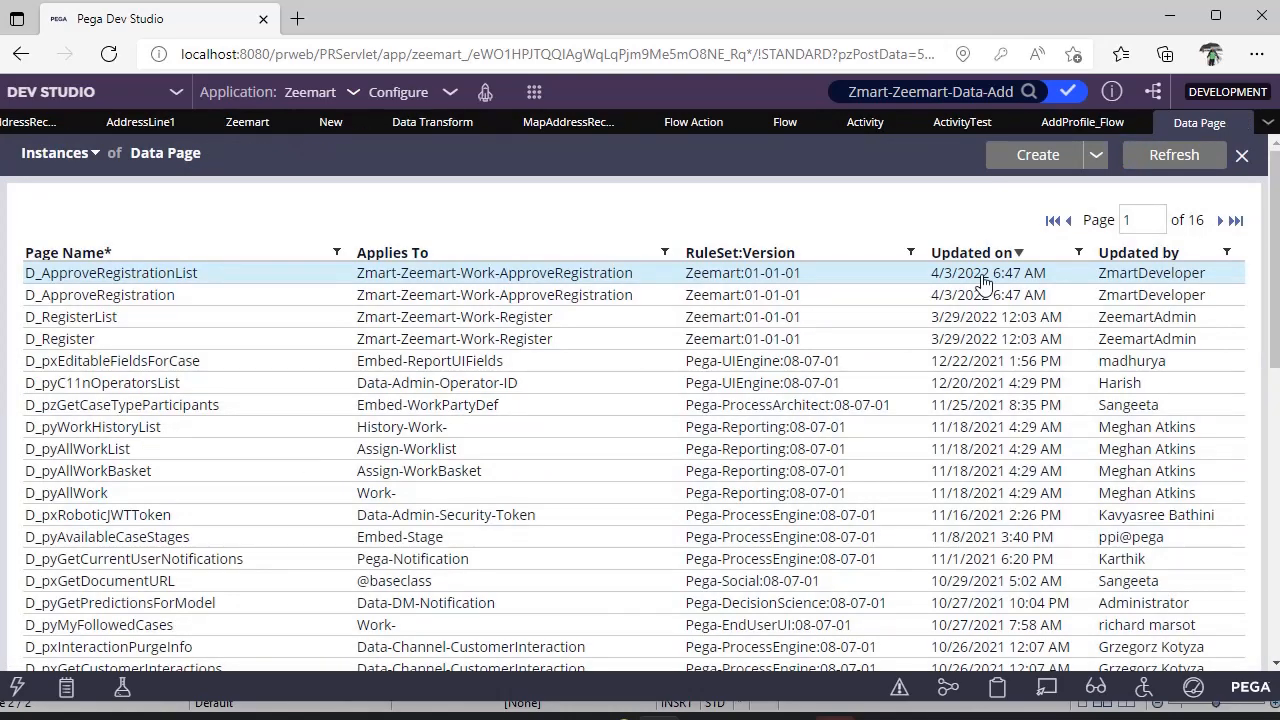
Open the help documentation for the MapAddressRecords data transform, read through the Where referenced section, and return to the rule.
click(569, 128)
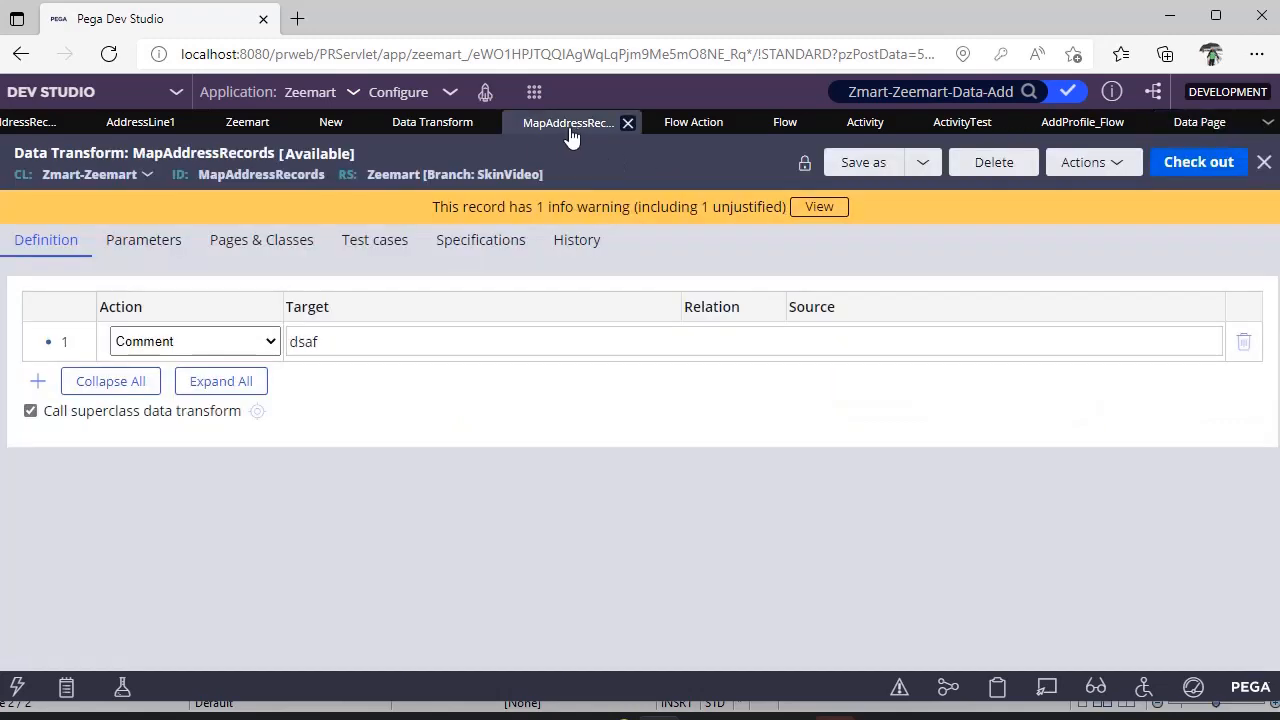
click(1095, 168)
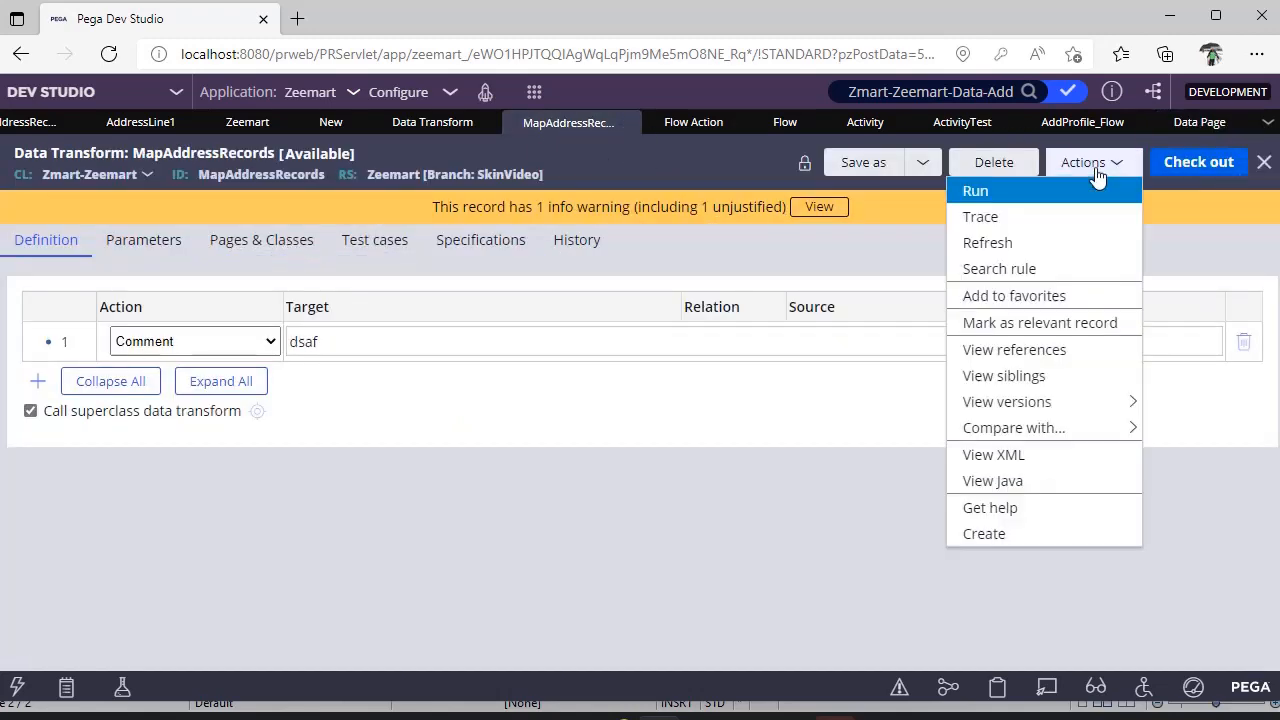
click(1037, 508)
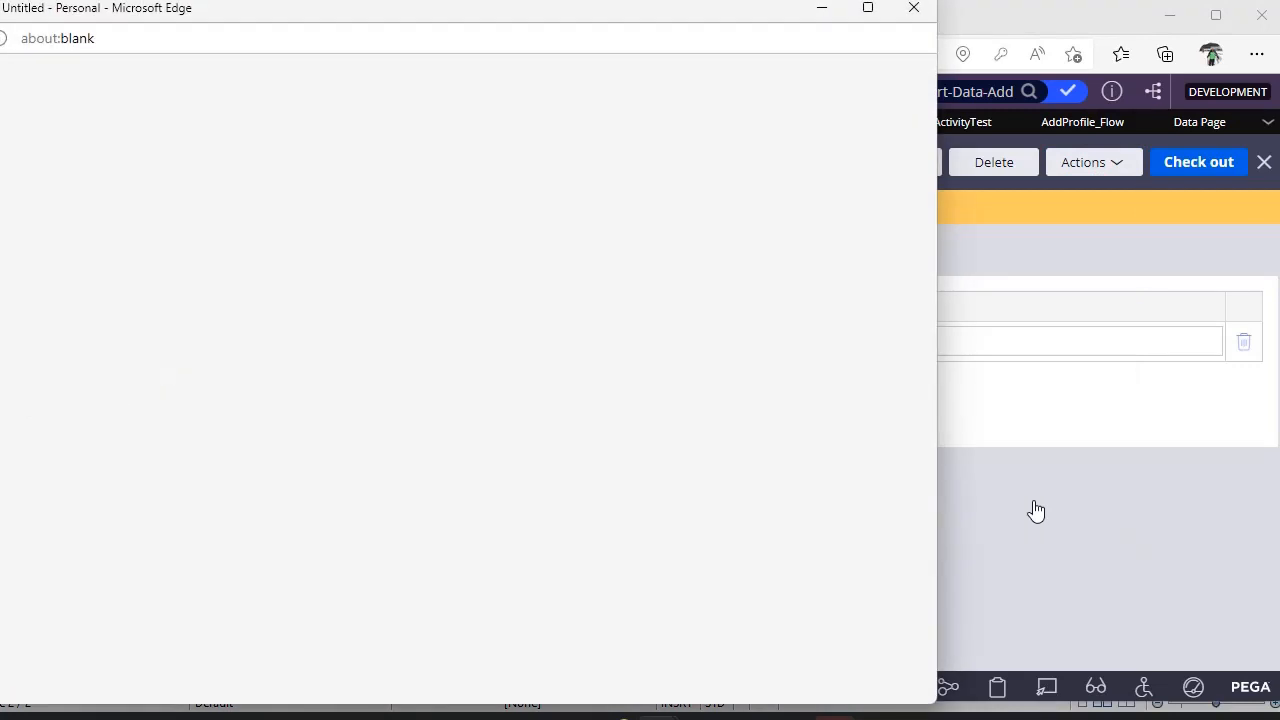
drag(323, 23, 447, 35)
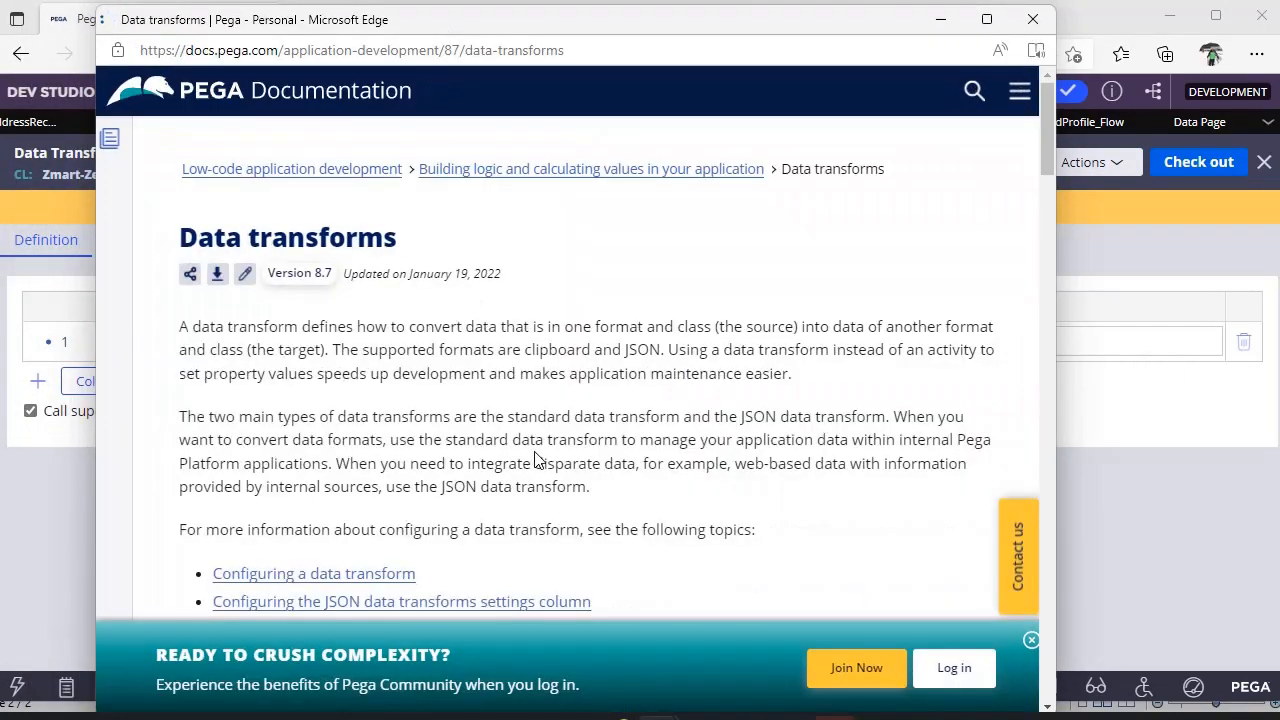
scroll(535, 458, down, 7)
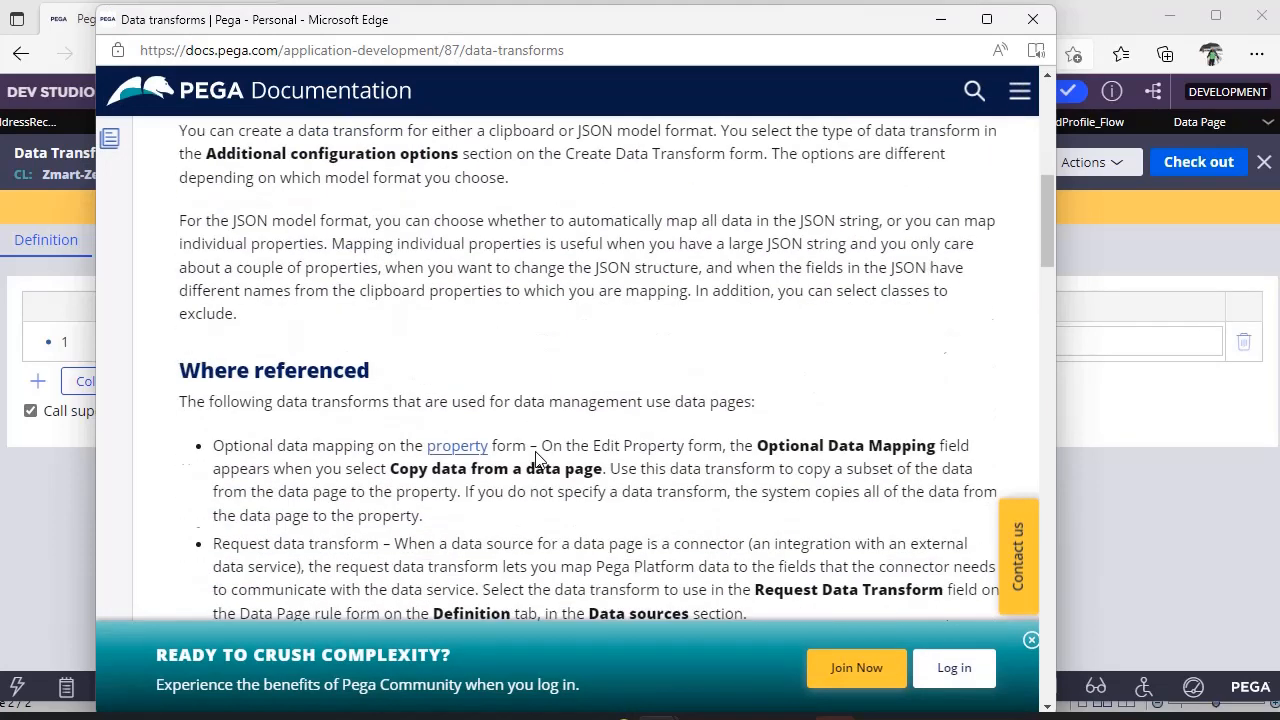
scroll(535, 458, down, 4)
click(60, 257)
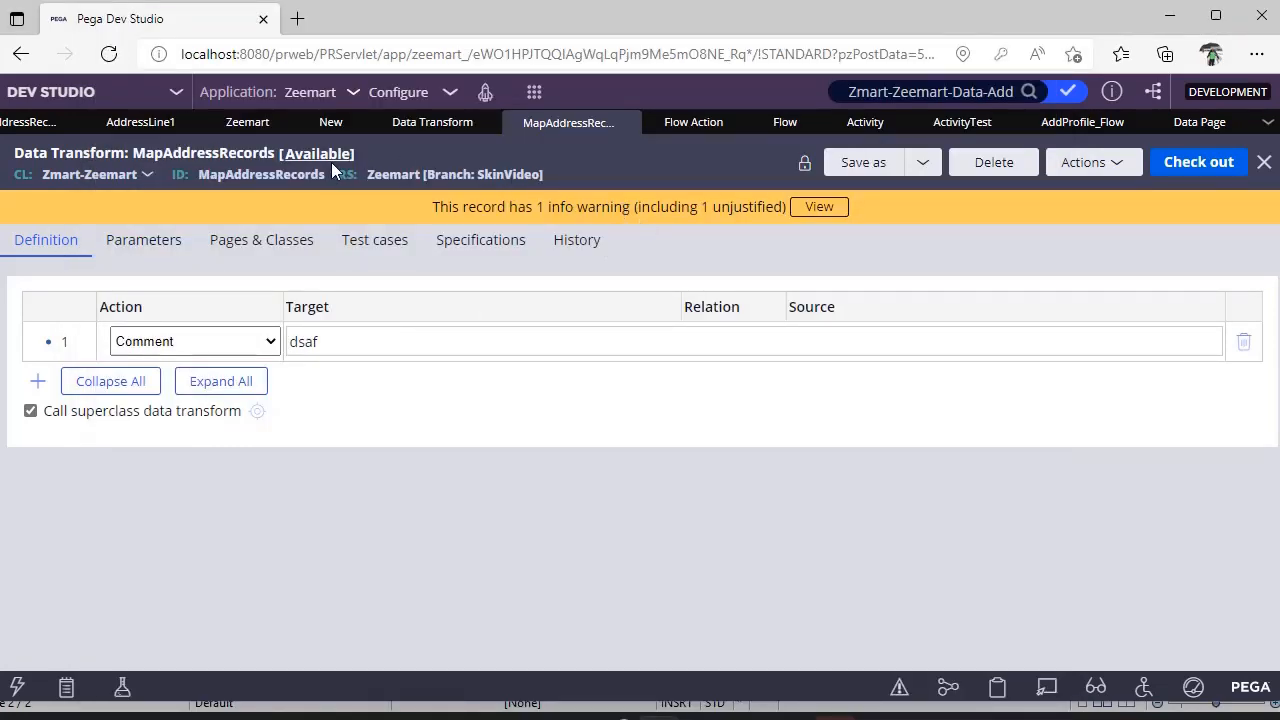
Open the Zmart-Zeemart-Work version of MapAddressRecords, collapse all its action rows, and expand them again.
click(44, 126)
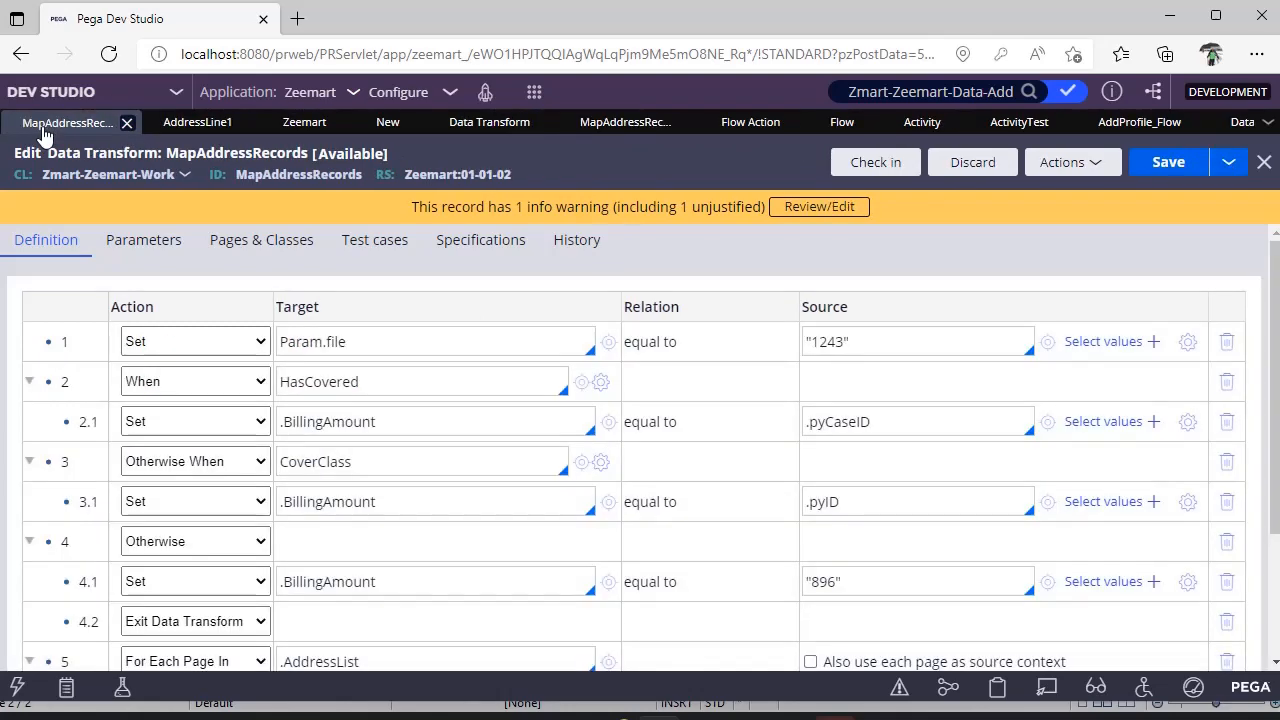
scroll(403, 466, down, 3)
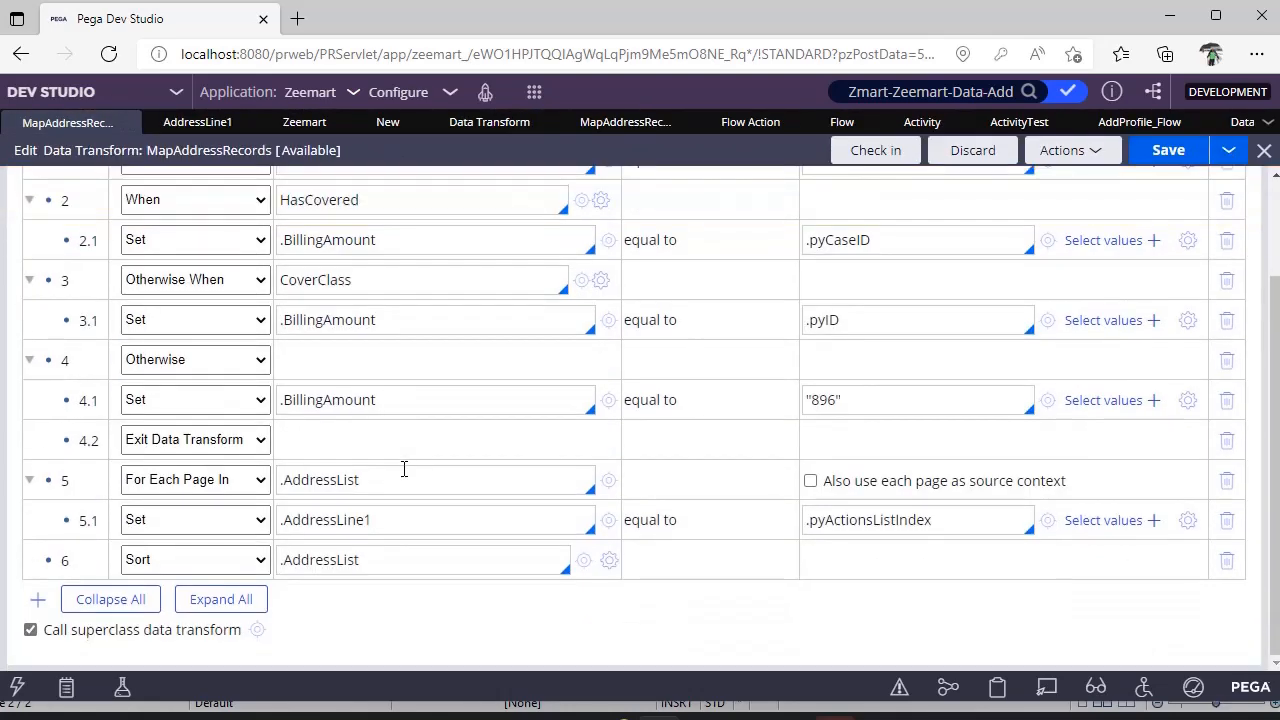
click(110, 599)
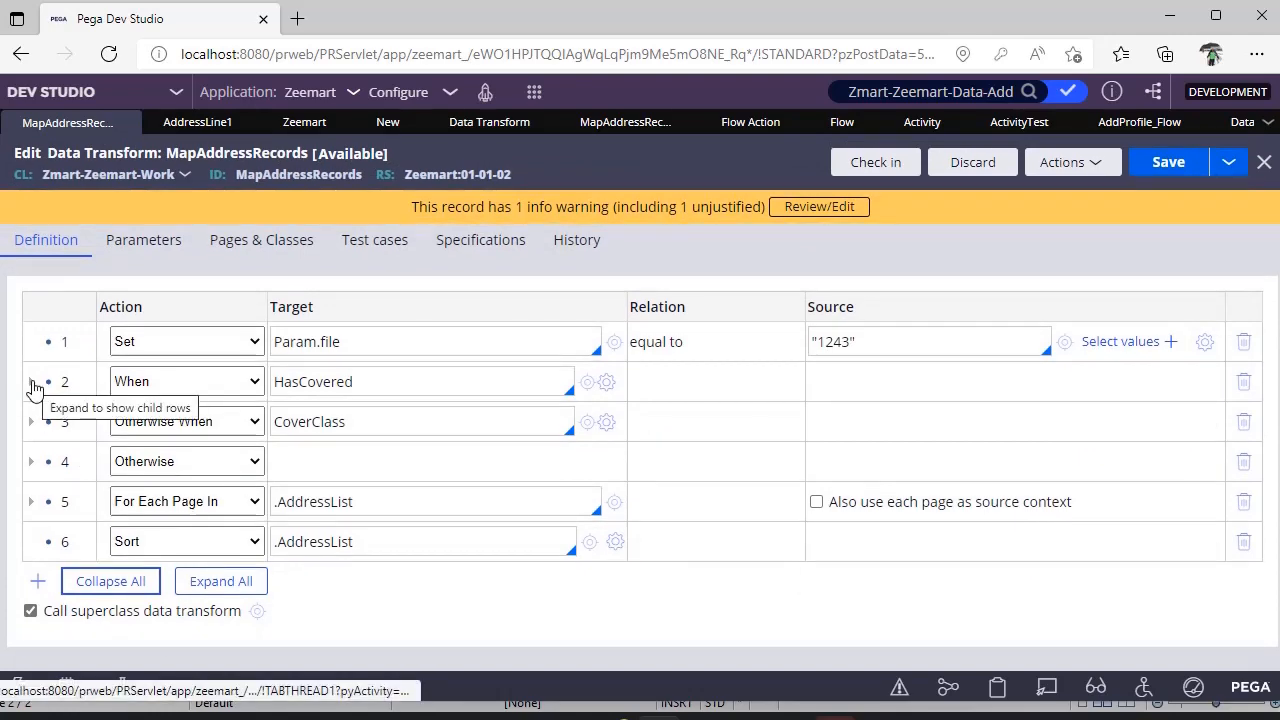
click(205, 585)
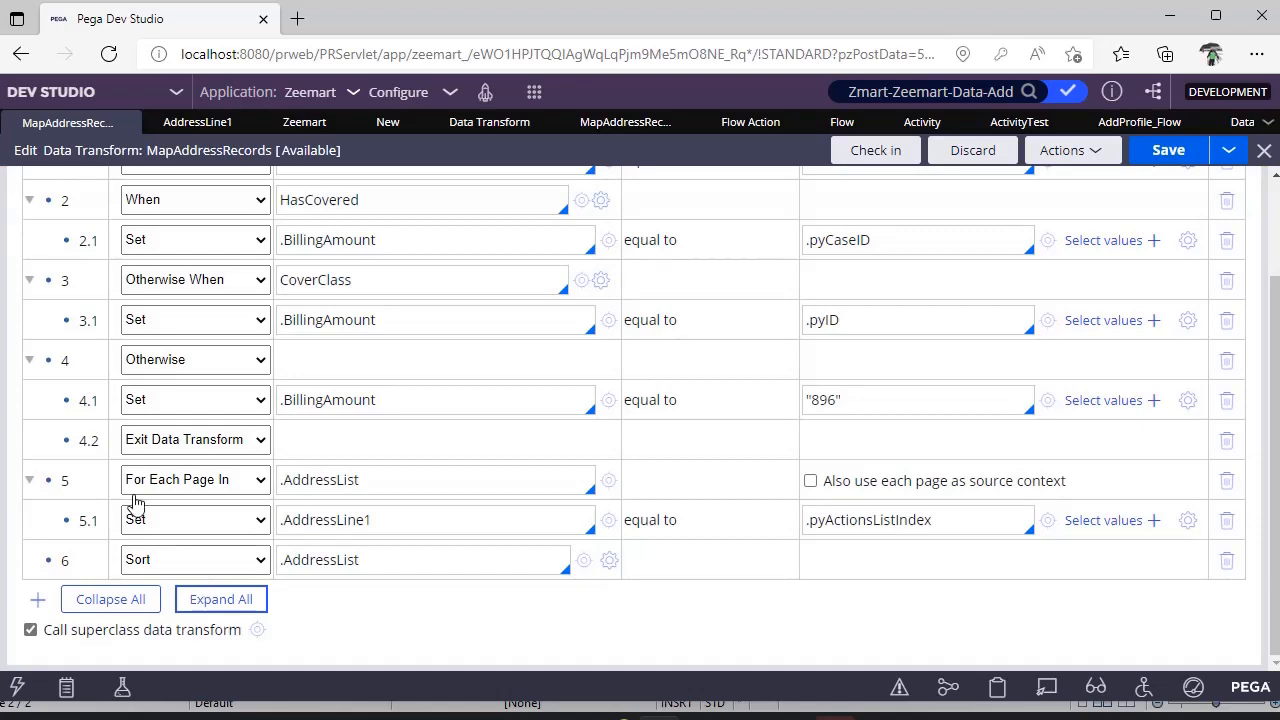
scroll(358, 513, up, 5)
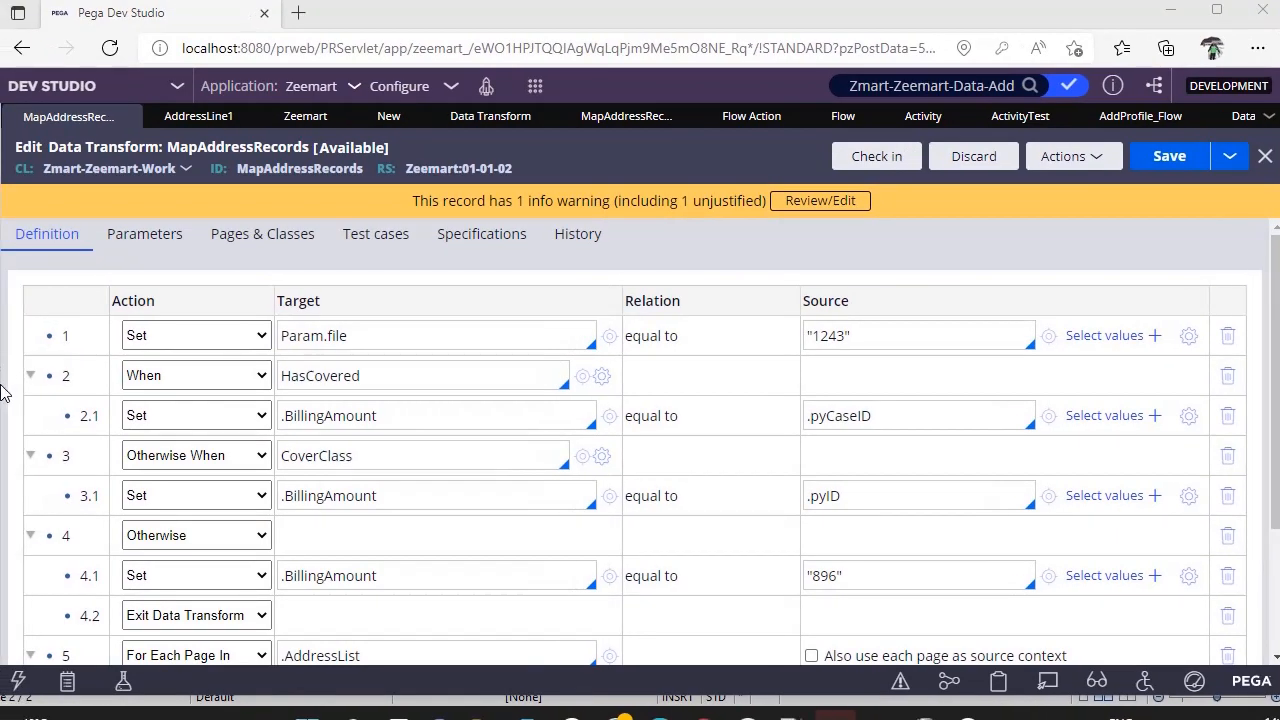
Open the ApproveRegistration case type and add Zmart-Zeemart-Work-Register as its child case type.
click(189, 188)
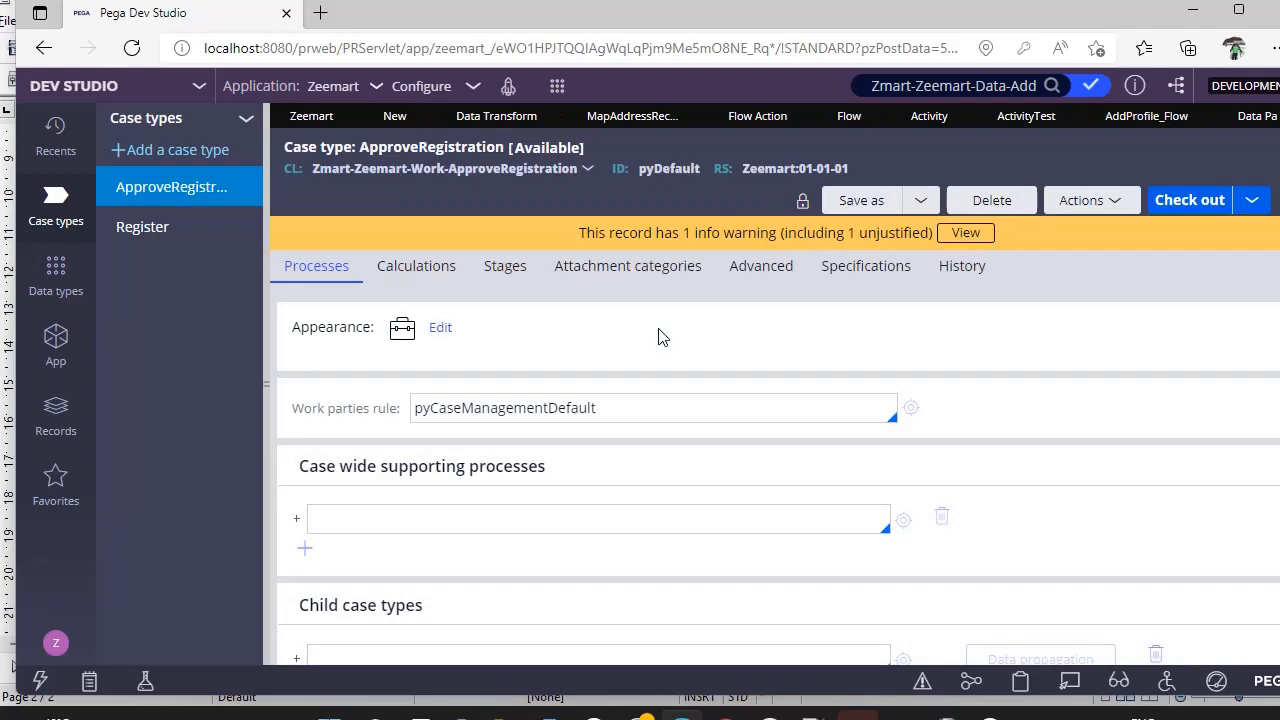
scroll(658, 336, down, 3)
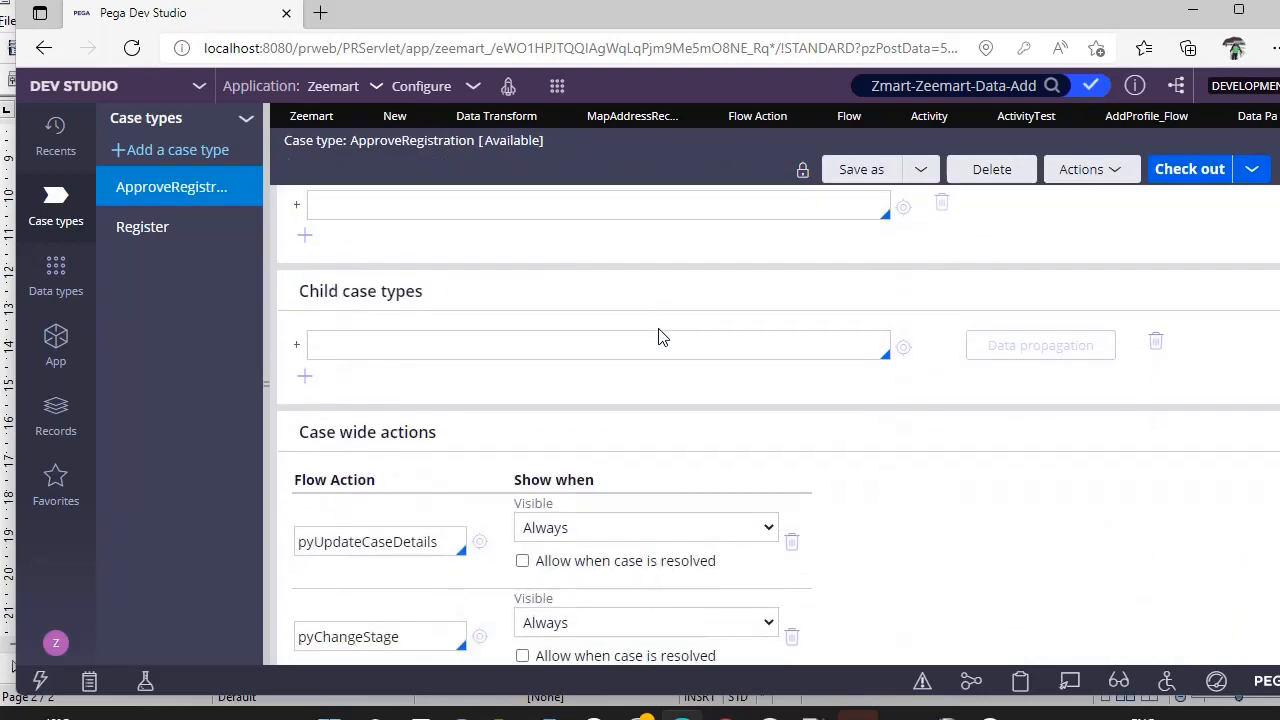
click(636, 341)
key(Down)
key(Down)
key(Down)
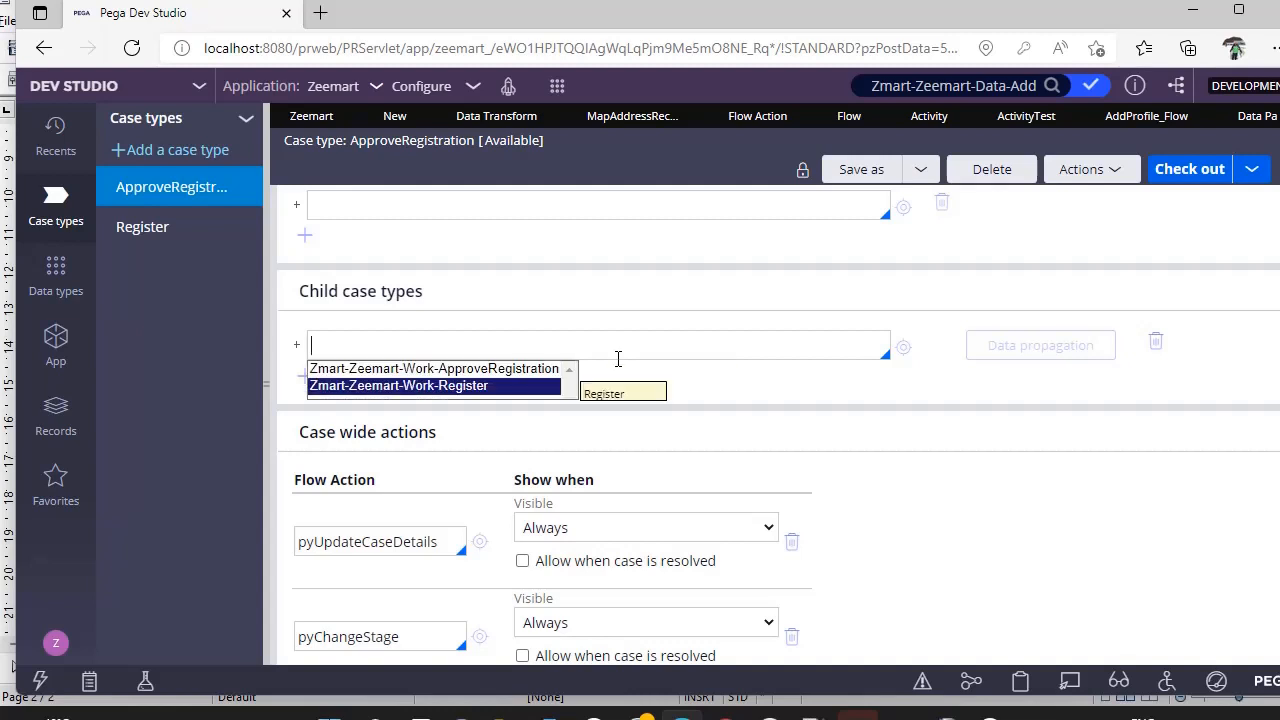
key(Return)
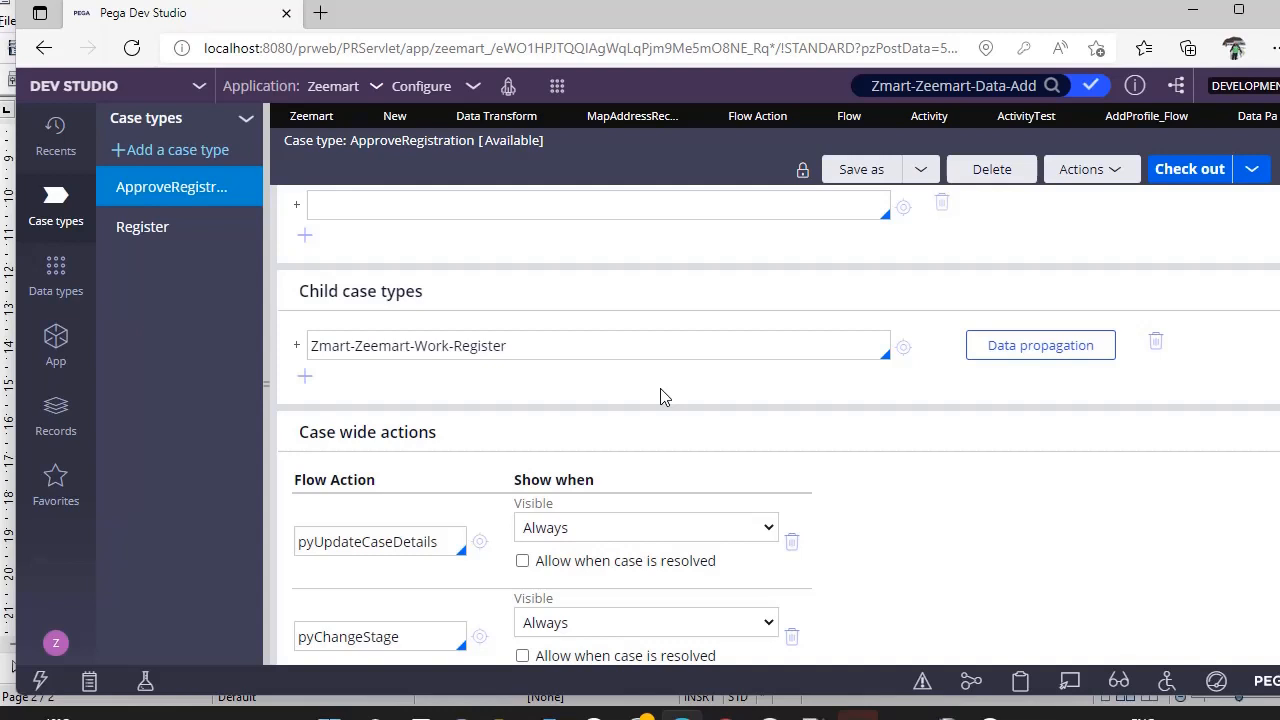
Open data propagation for the Register child case type and apply the MapAddressRecords data transform.
click(1015, 345)
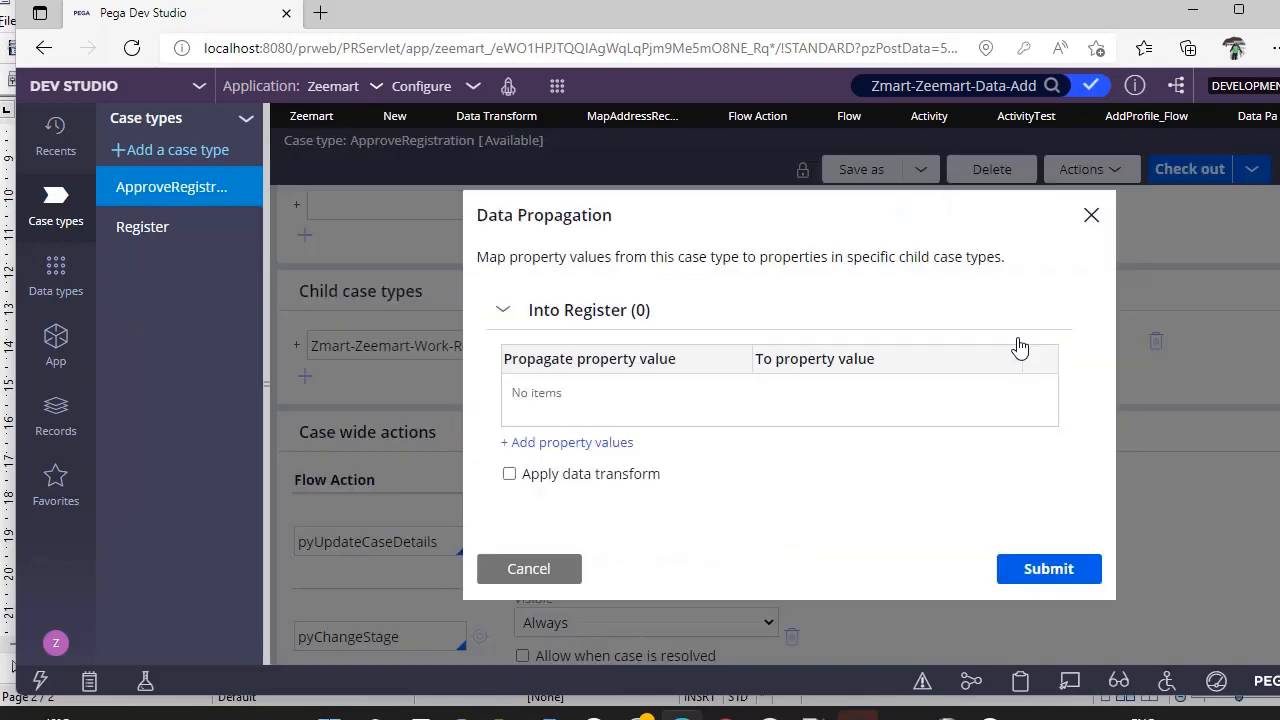
click(509, 475)
click(530, 500)
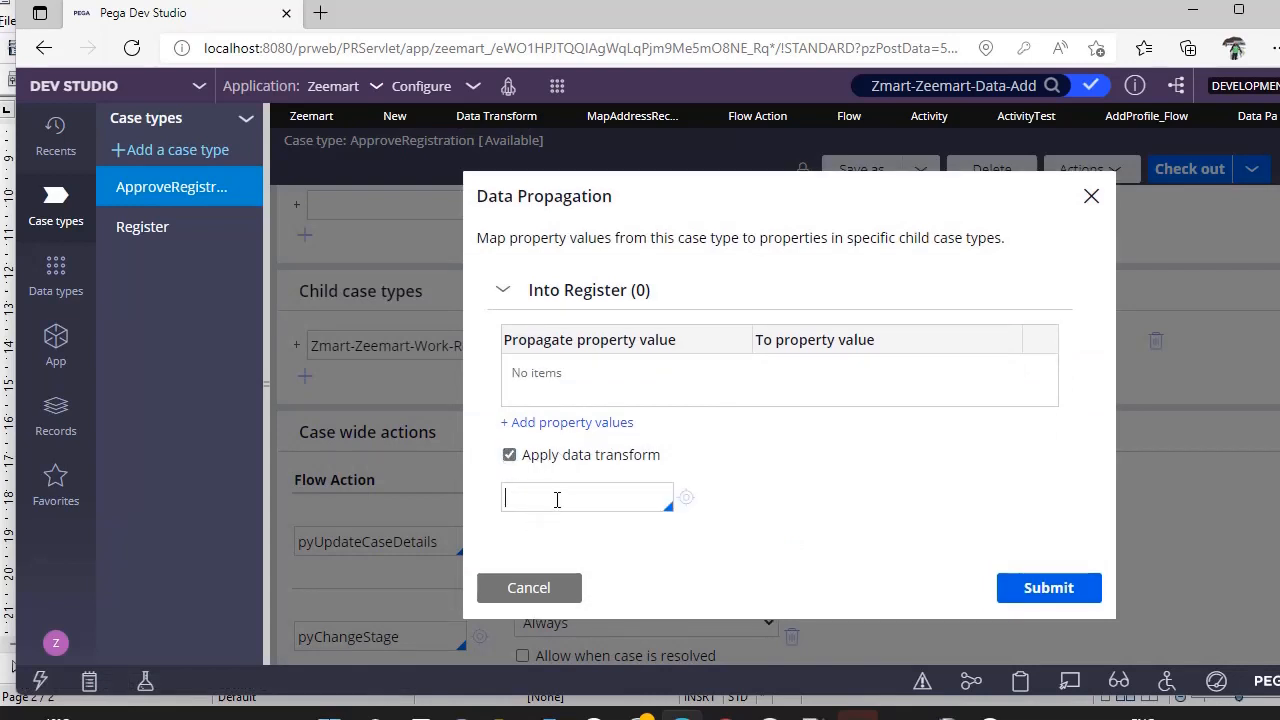
key(Down)
key(Down)
key(Down)
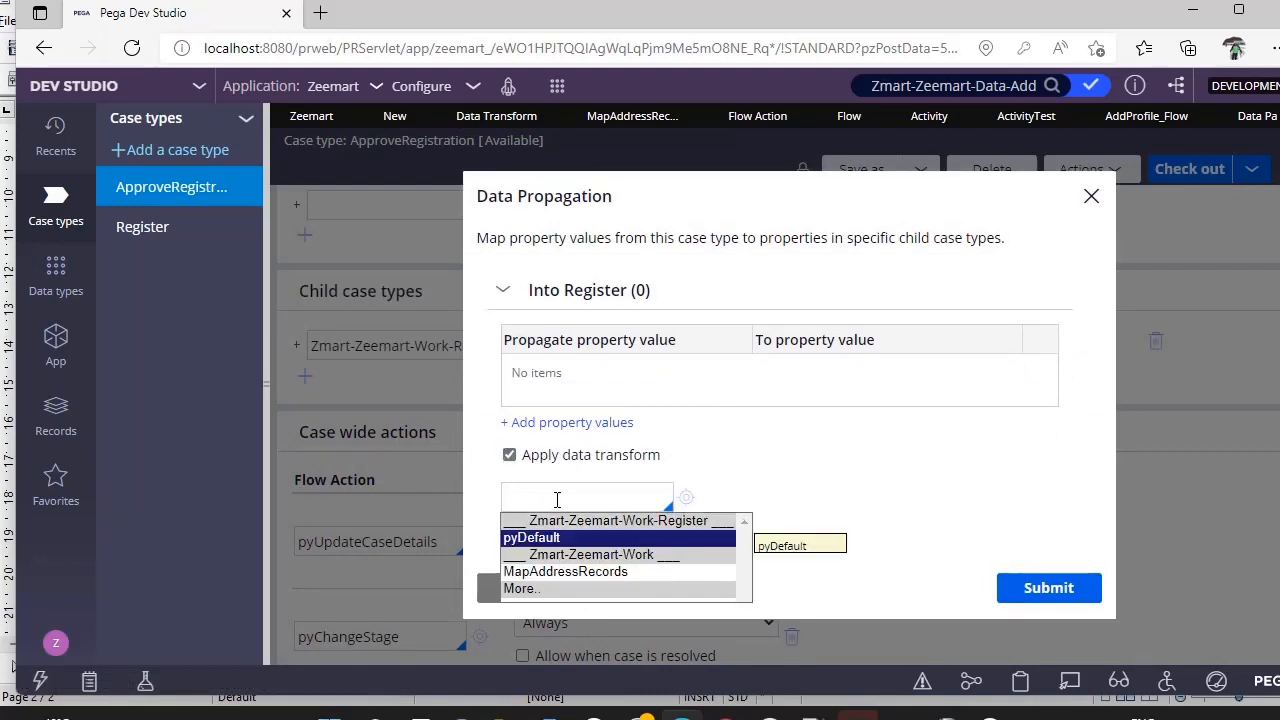
key(Return)
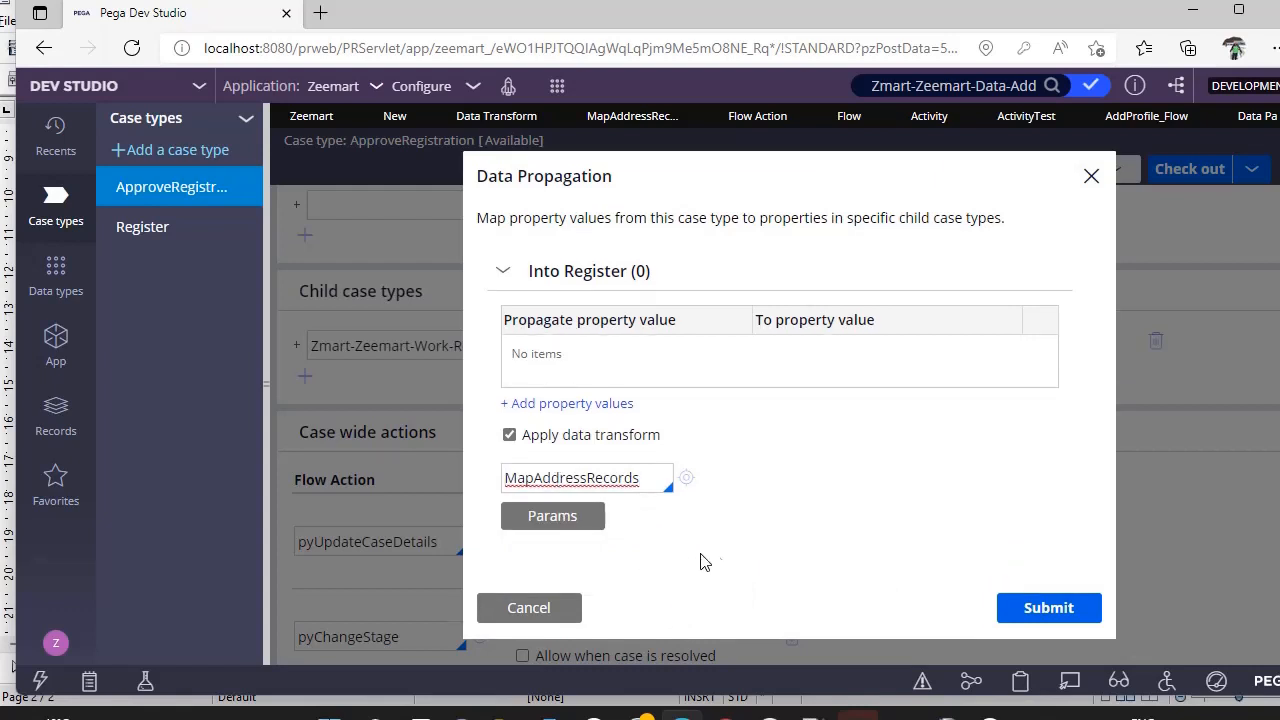
Review the file parameter of MapAddressRecords without entering a value, and cancel the data propagation settings.
click(555, 533)
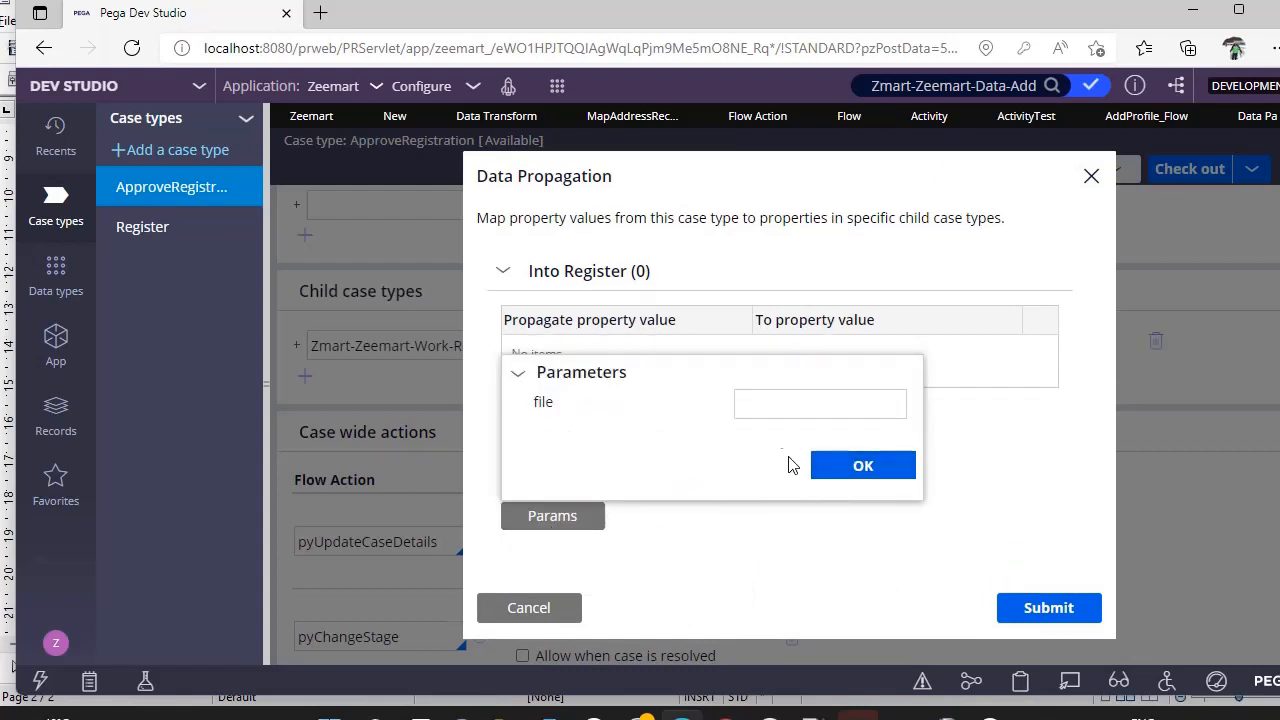
click(780, 400)
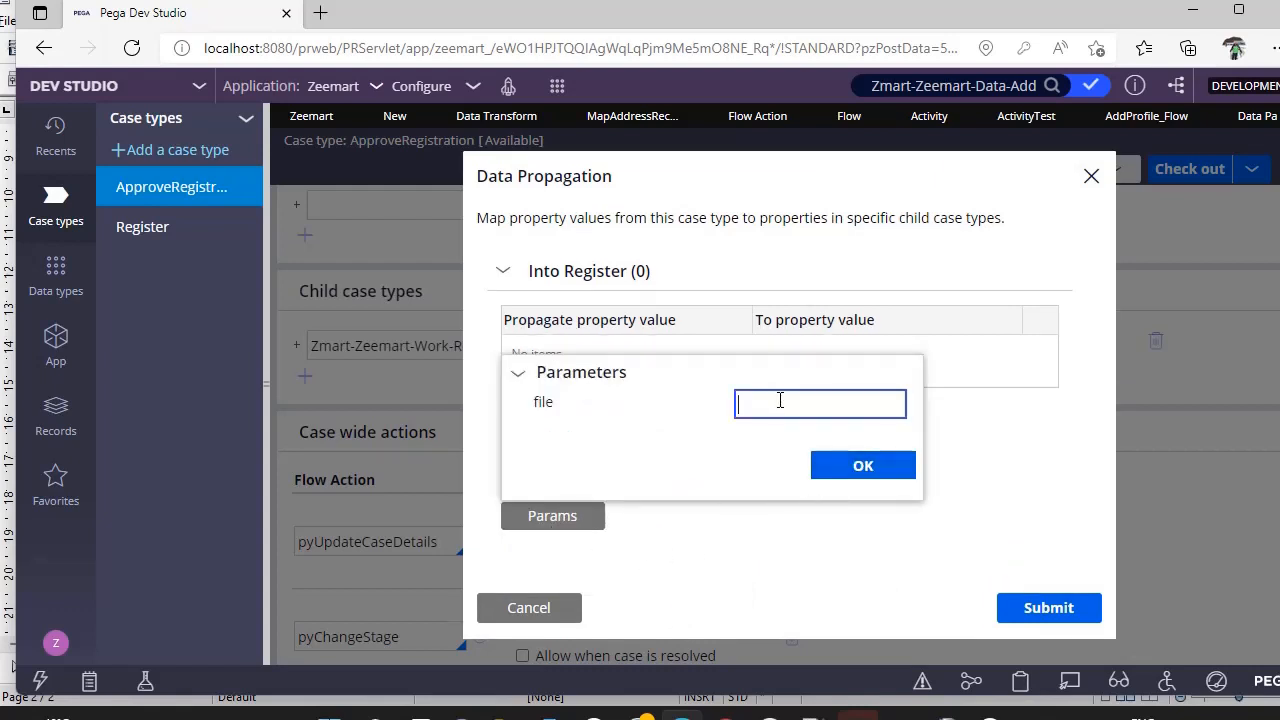
click(866, 467)
click(528, 607)
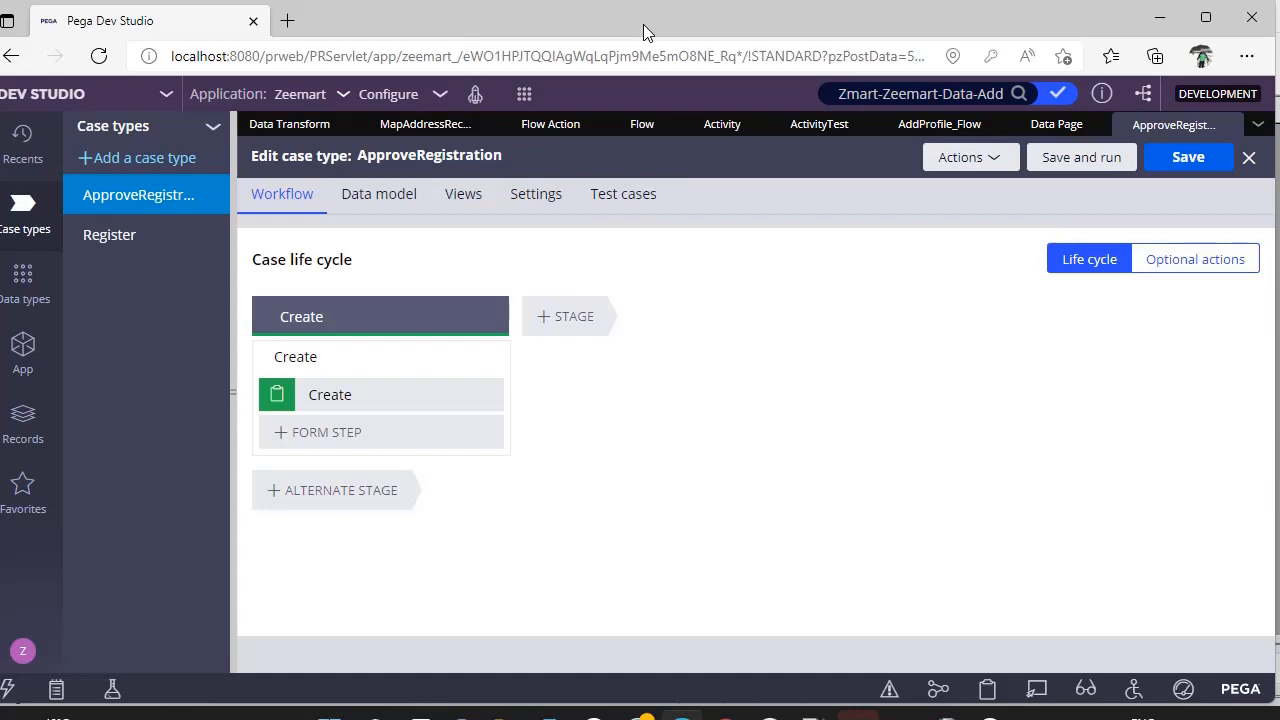
Revisit the MapAddressRecords rule, switch to the OpenOffice Writer notes, and review the Append versus Append & Map To comparison.
click(425, 124)
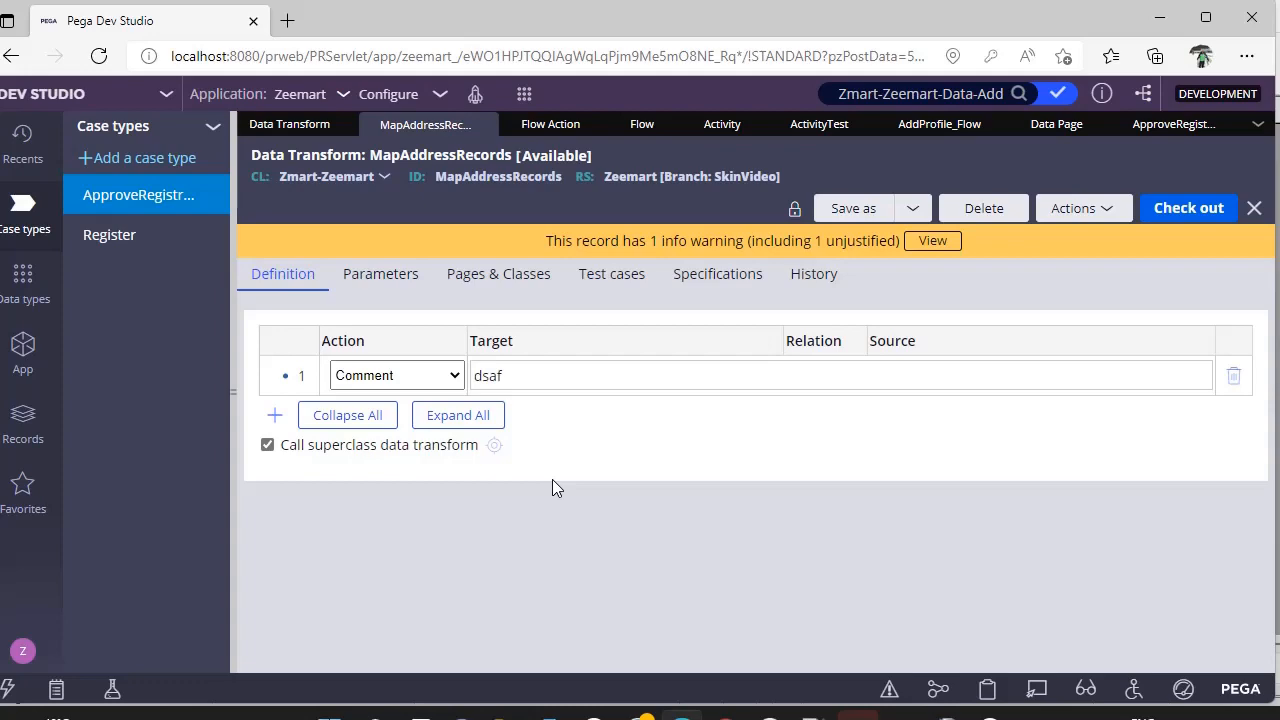
click(947, 716)
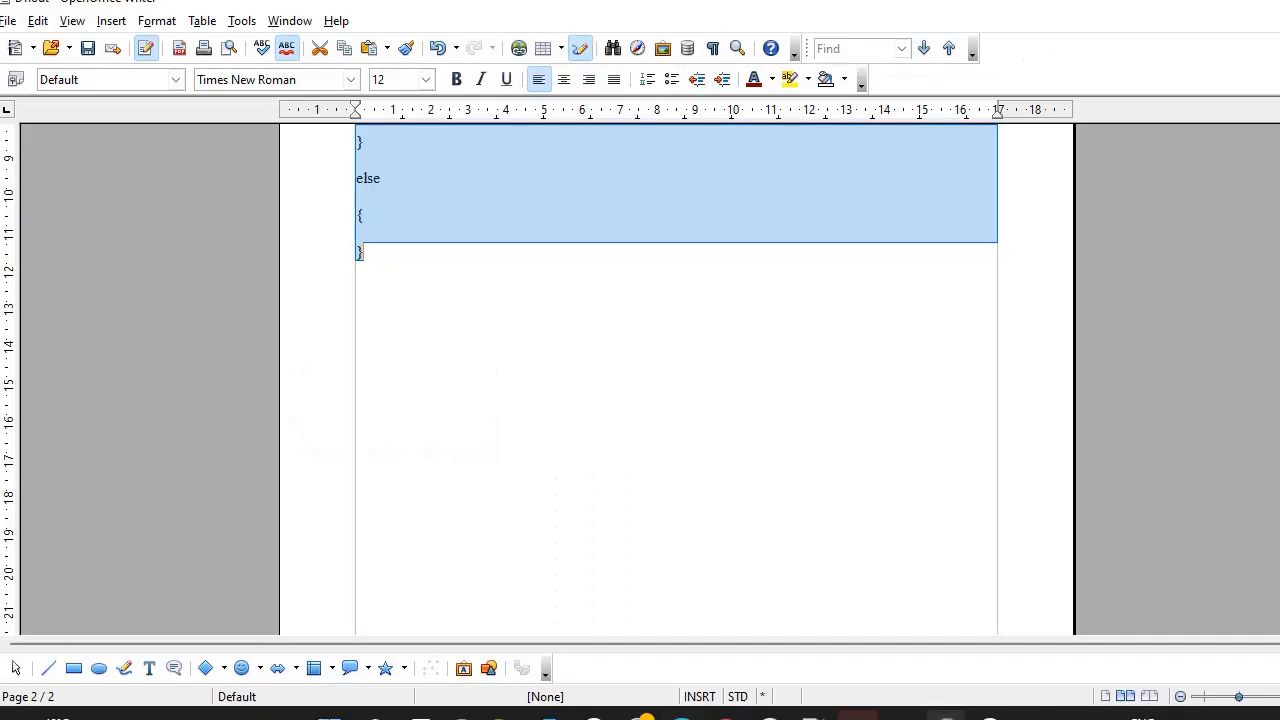
scroll(549, 433, up, 5)
scroll(549, 433, up, 6)
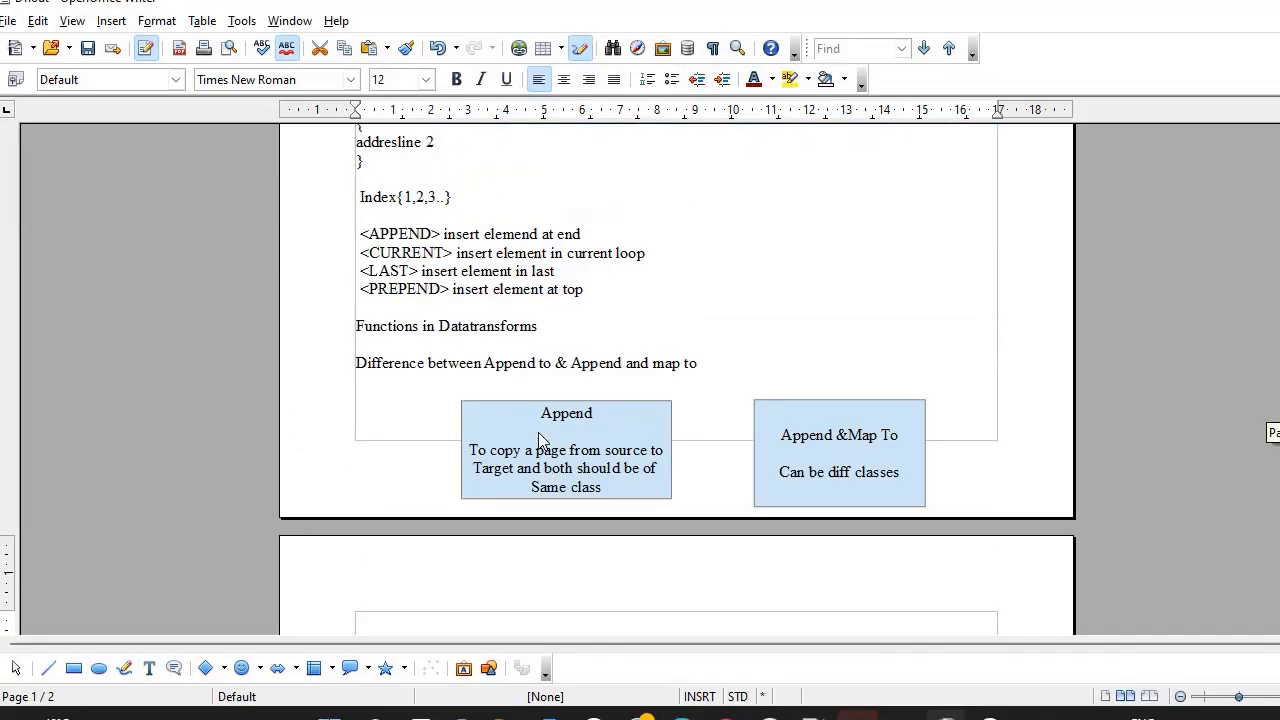